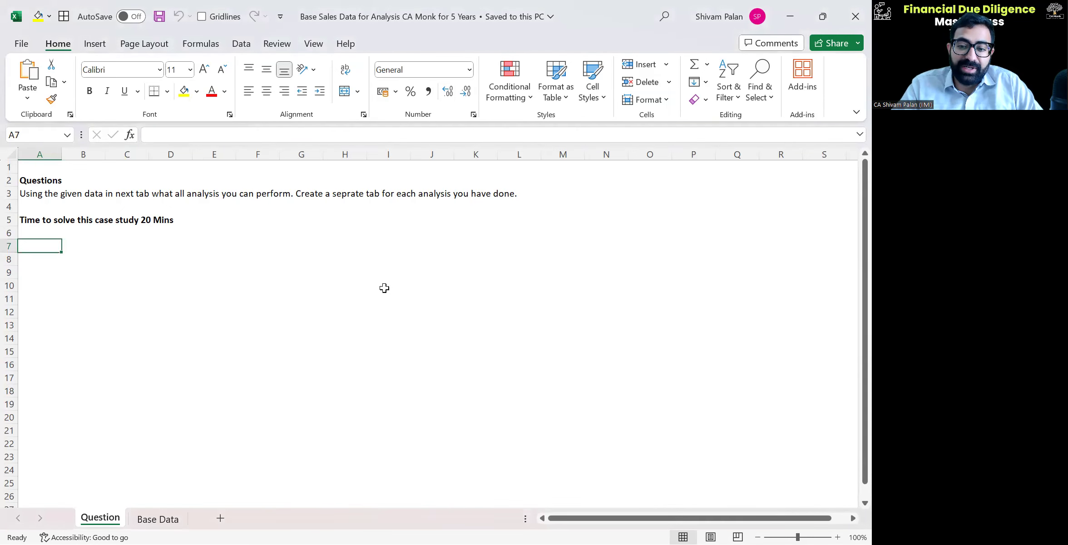
# Step: Open the Base Data sheet and look through its columns from Year to Supplier
pyautogui.hotkey('ctrl', 'pagedown')
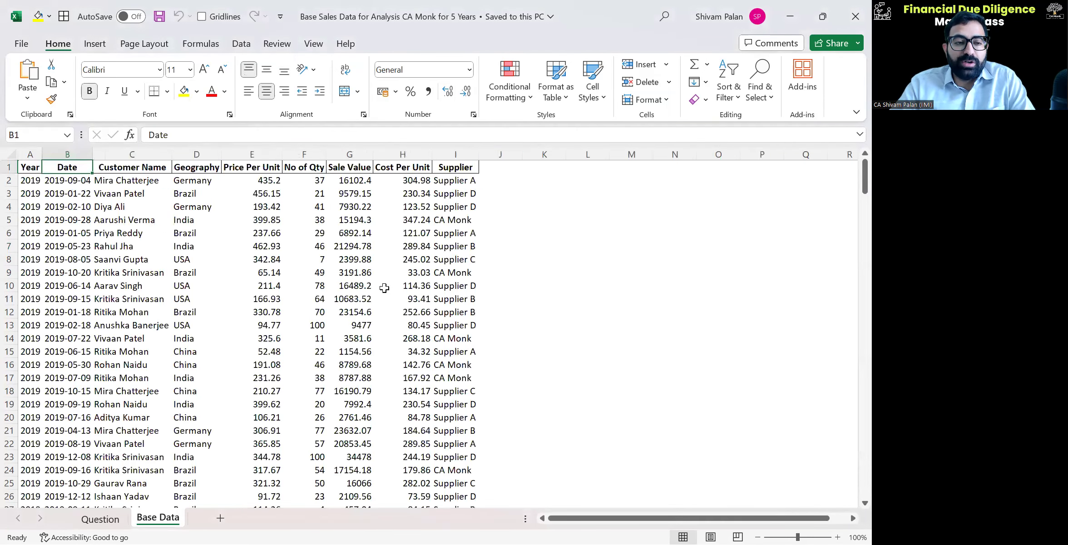
pyautogui.press('Left')
pyautogui.press('Right')
pyautogui.press('Right')
pyautogui.press('Right')
pyautogui.hotkey('ctrl', 'space')
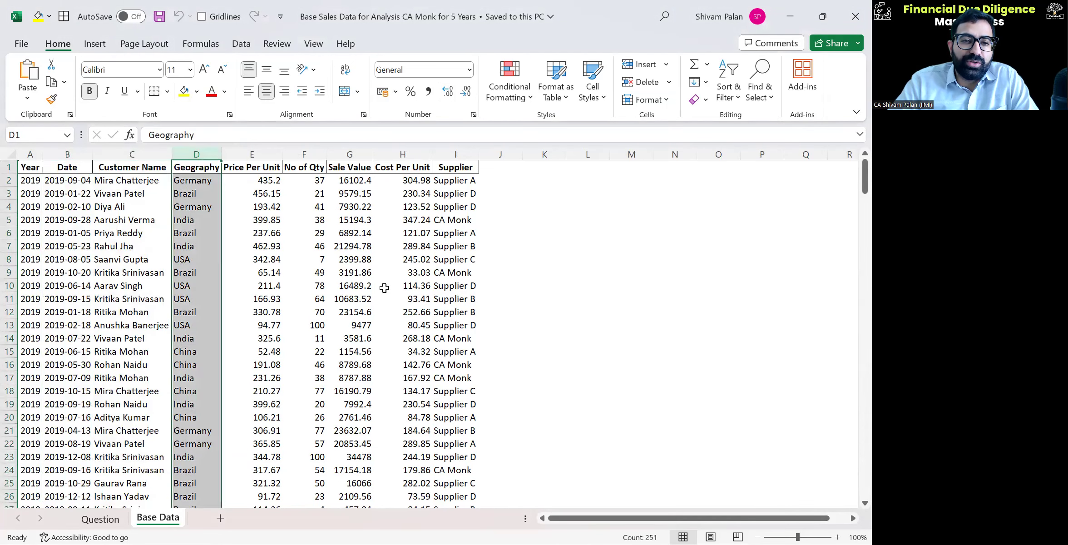
pyautogui.press('Right')
pyautogui.hotkey('ctrl', 'space')
pyautogui.press('Right')
pyautogui.hotkey('ctrl', 'space')
pyautogui.press('Right')
pyautogui.hotkey('ctrl', 'space')
pyautogui.press('Right')
pyautogui.hotkey('ctrl', 'space')
pyautogui.press('Right')
pyautogui.hotkey('ctrl', 'space')
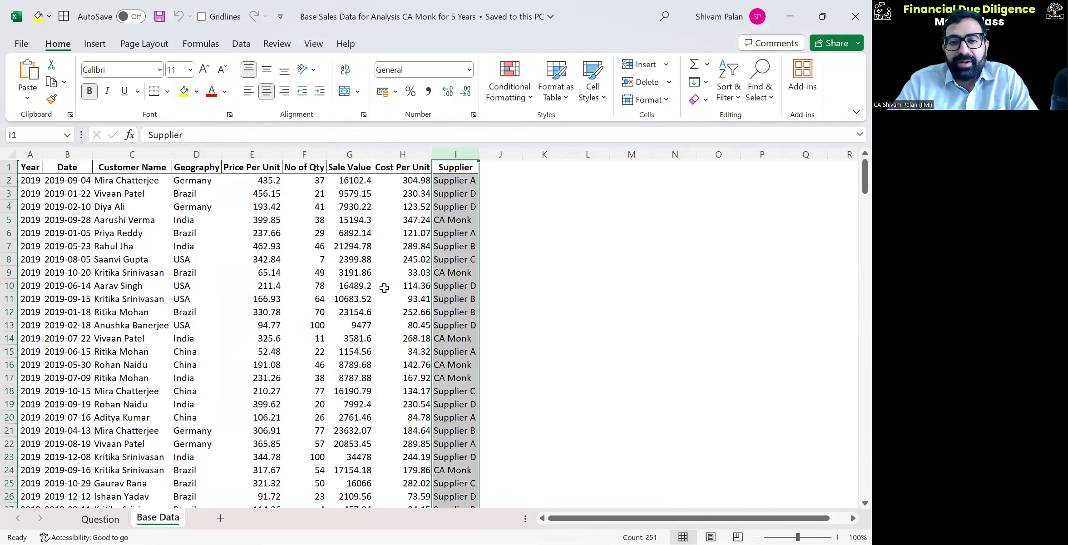
# Step: Turn on header filters for the entire data table on the Base Data sheet
pyautogui.hotkey('ctrl', 'Home')
pyautogui.hotkey('ctrl', 'shift', 'Right')
pyautogui.hotkey('ctrl', 'shift', 'Down')
pyautogui.hotkey('ctrl', 'shift', 'l')
pyautogui.hotkey('ctrl', 'Home')
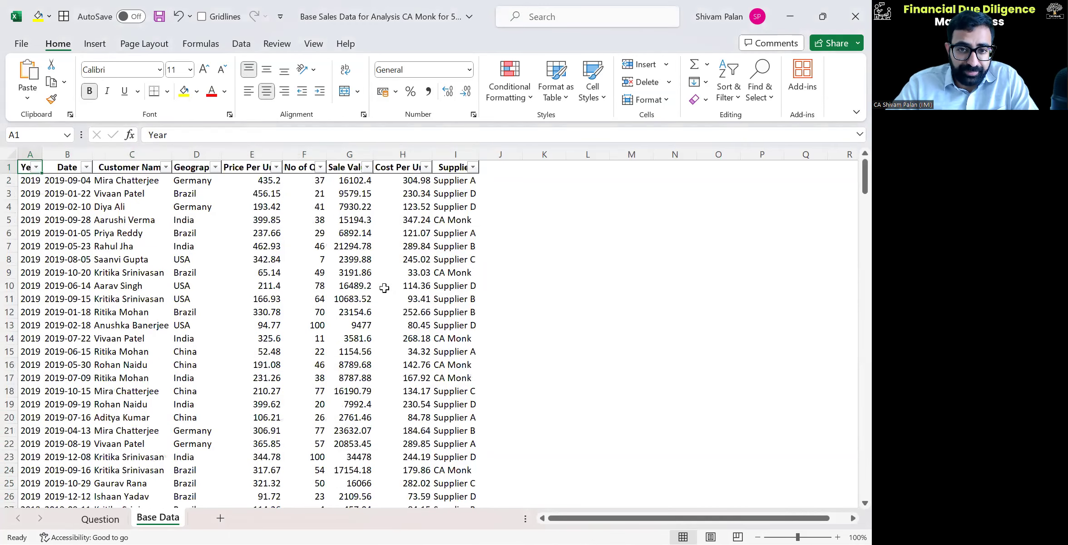
# Step: Check how far the data table extends and which years the Year filter lists
pyautogui.hotkey('ctrl', 'shift', 'Right')
pyautogui.hotkey('ctrl', 'shift', 'Down')
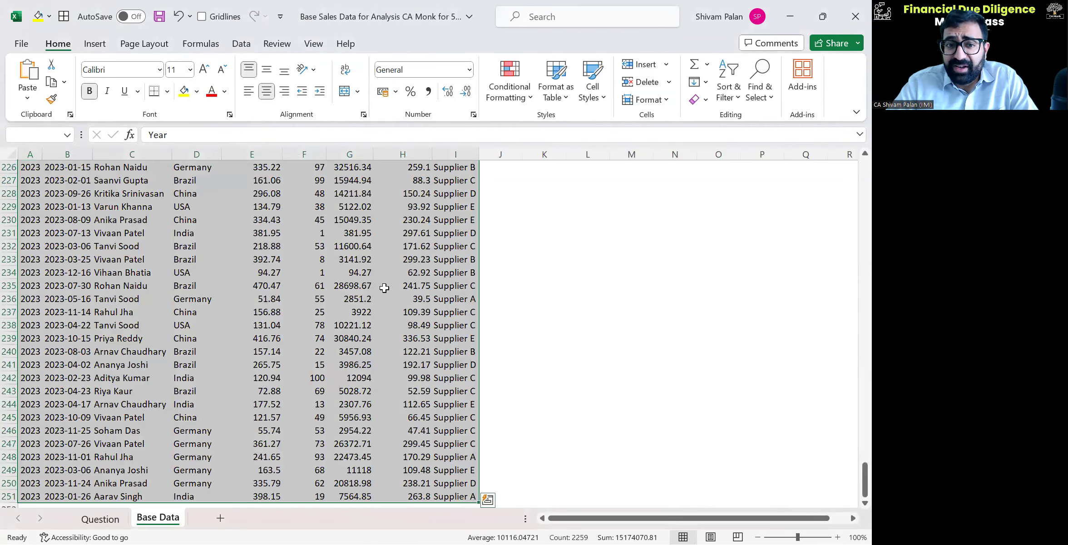
pyautogui.hotkey('ctrl', 'Home')
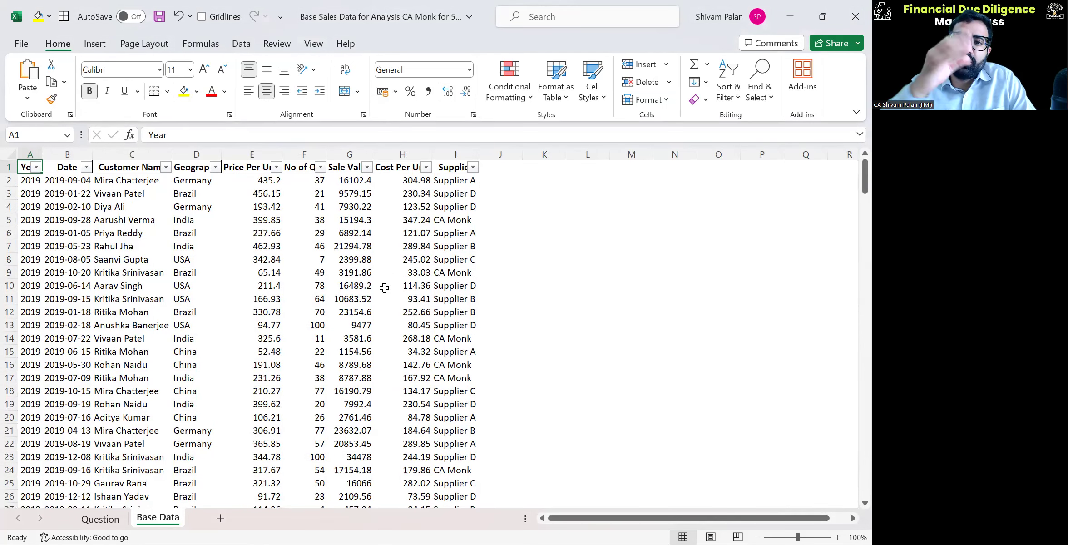
pyautogui.hotkey('alt', 'Down')
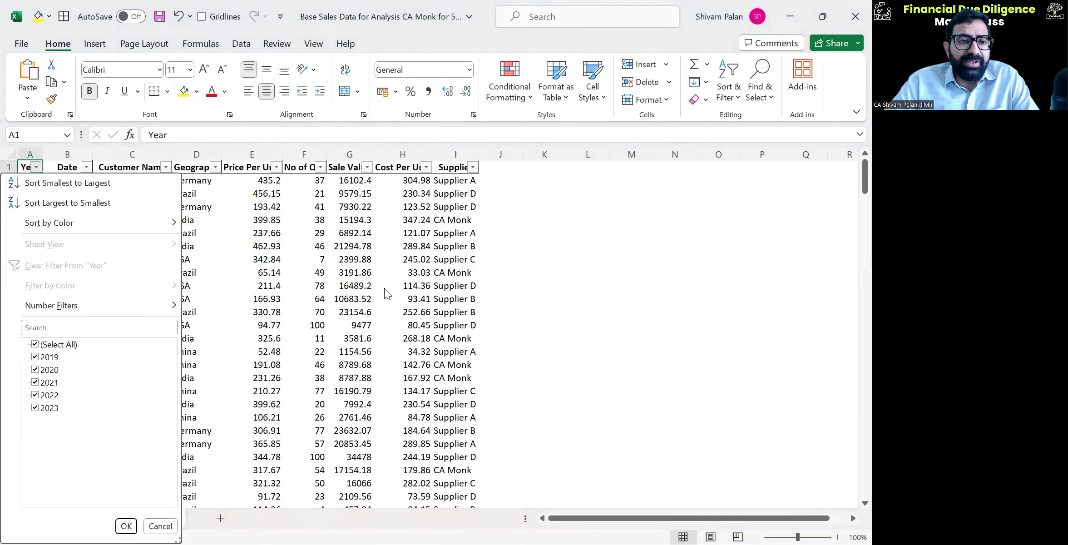
pyautogui.press('Escape')
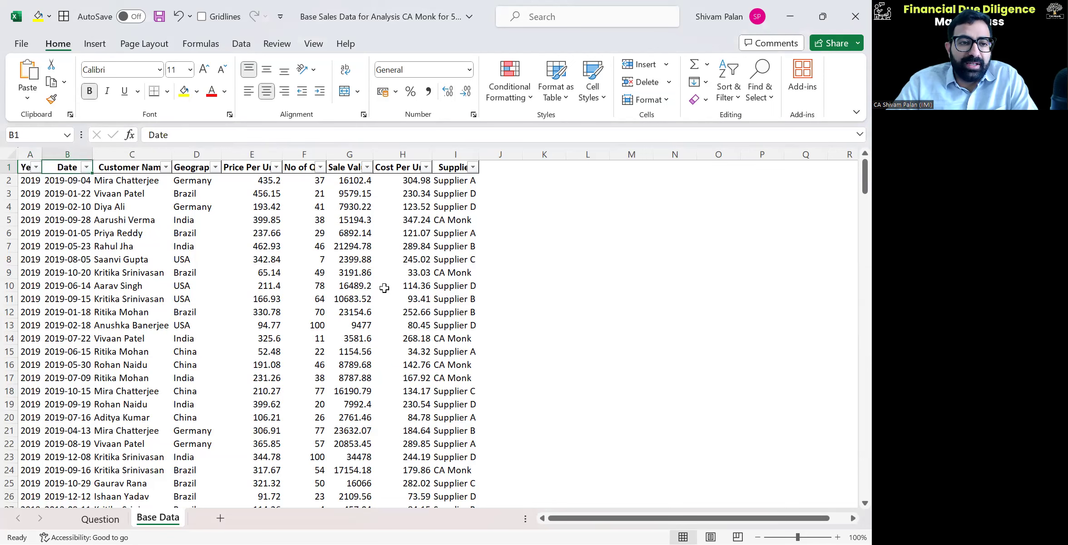
# Step: Filter the Year column to show only the 2019 records
pyautogui.hotkey('alt', 'Down')
pyautogui.press('Down')
pyautogui.press('space')
pyautogui.press('Down')
pyautogui.press('space')
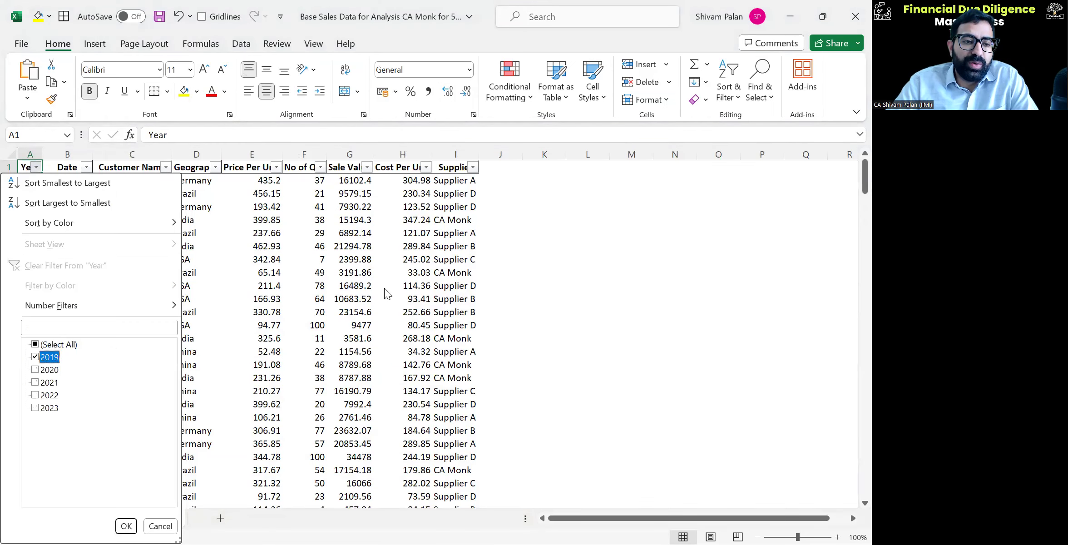
pyautogui.press('Return')
# Step: Examine the months available in the Date column's filter list for the 2019 records
pyautogui.press('Right')
pyautogui.hotkey('alt', 'Down')
pyautogui.press('Down')
pyautogui.press('Down')
pyautogui.press('Down')
pyautogui.press('Down')
pyautogui.press('Down')
pyautogui.press('Down')
pyautogui.press('Down')
pyautogui.press('Down')
pyautogui.press('Down')
pyautogui.press('Down')
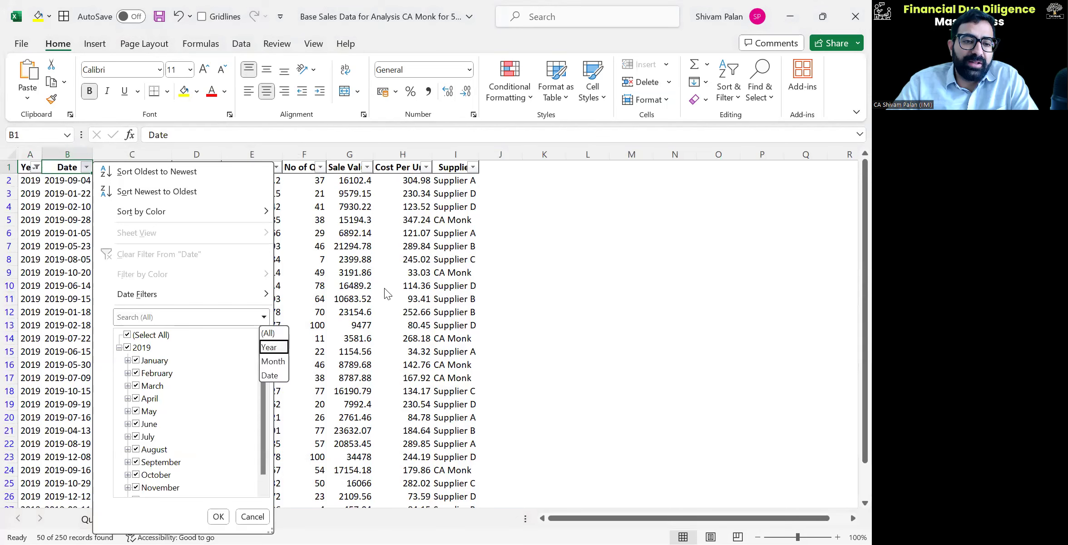
pyautogui.press('Escape')
pyautogui.press('Escape')
# Step: Clear the Year filter and check the list of years in the Year column
pyautogui.press('Left')
pyautogui.press('alt')
pyautogui.press('h')
pyautogui.press('s')
pyautogui.press('Escape')
pyautogui.press('Escape')
pyautogui.press('Right')
pyautogui.press('Down')
pyautogui.press('Up')
pyautogui.press('Left')
pyautogui.hotkey('alt', 'Down')
pyautogui.press('Down')
pyautogui.press('Down')
pyautogui.press('Down')
pyautogui.press('Down')
pyautogui.press('Down')
pyautogui.press('Escape')
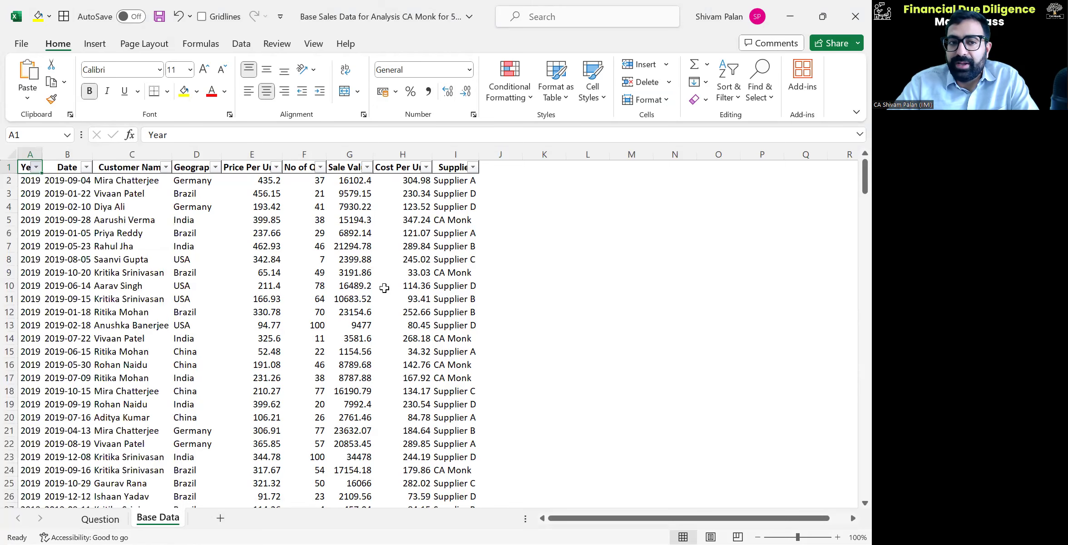
# Step: Examine the Date column down to its last record and move across the remaining column headings
pyautogui.press('Right')
pyautogui.press('Right')
pyautogui.press('Right')
pyautogui.press('Left')
pyautogui.press('Down')
pyautogui.press('Left')
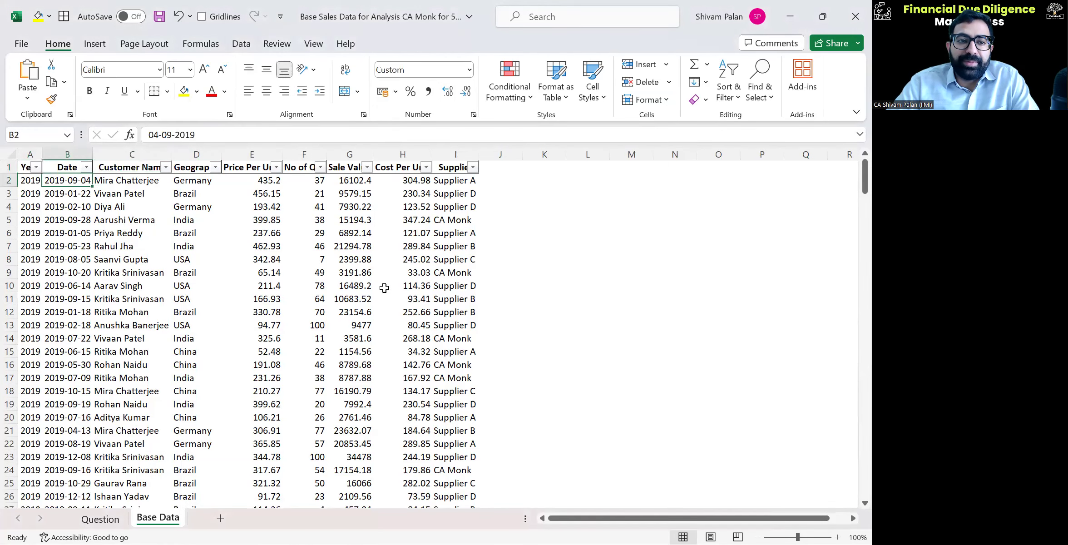
pyautogui.hotkey('ctrl', 'shift', 'Down')
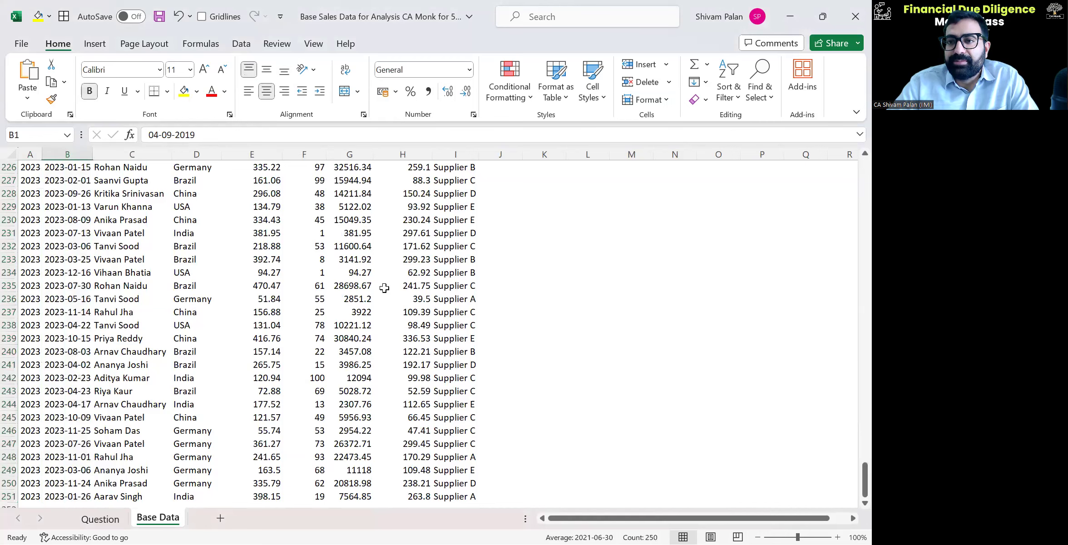
pyautogui.hotkey('ctrl', 'Up')
pyautogui.press('Right')
pyautogui.press('Right')
pyautogui.press('Right')
pyautogui.press('Right')
pyautogui.press('Right')
pyautogui.press('Right')
pyautogui.press('Right')
pyautogui.press('Right')
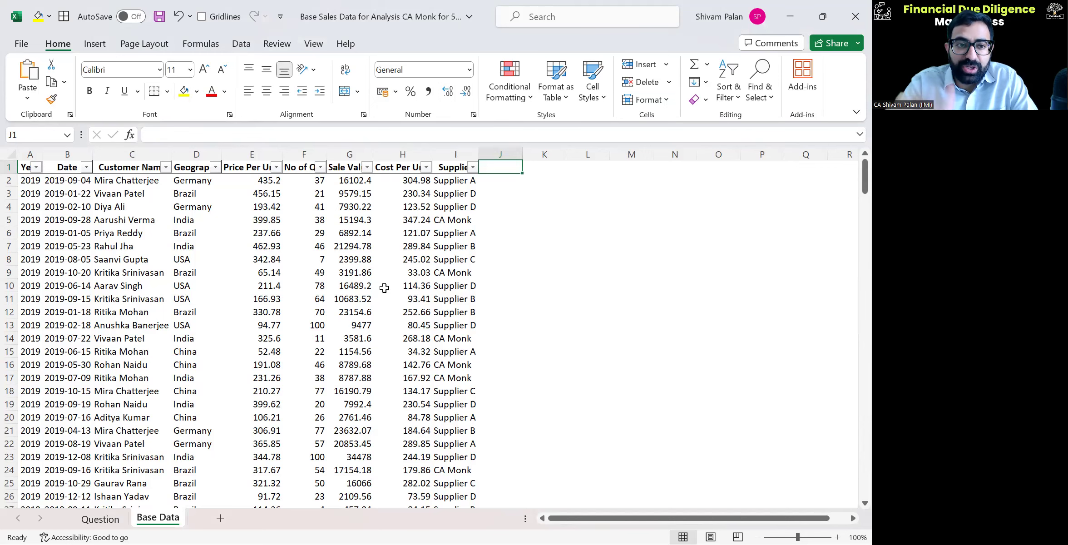
# Step: Examine the Customer Name column down to its last record
pyautogui.press('Left')
pyautogui.press('Left')
pyautogui.hotkey('ctrl', 'Left')
pyautogui.press('Right')
pyautogui.press('Right')
pyautogui.press('Down')
pyautogui.hotkey('ctrl', 'shift', 'Down')
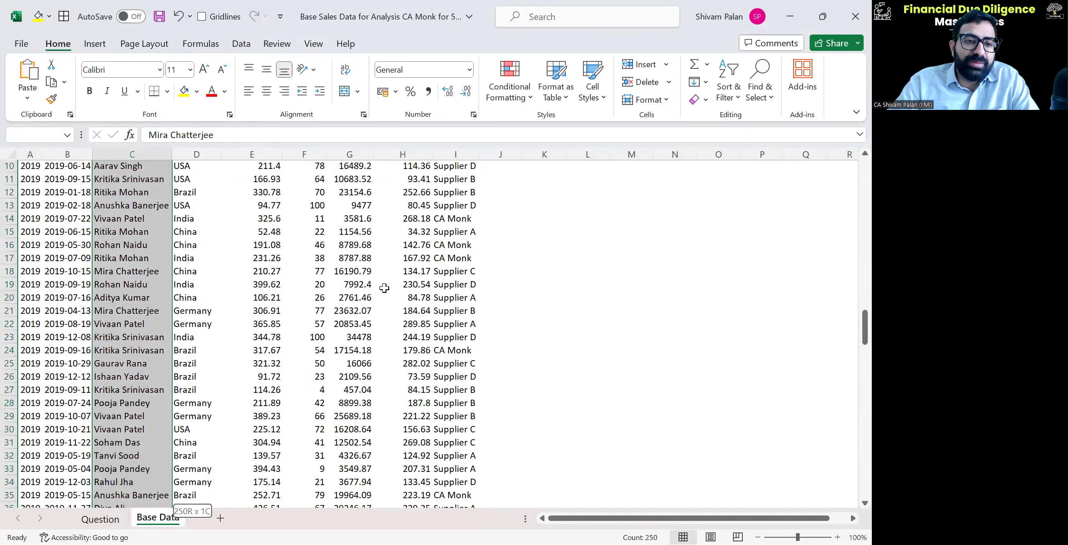
pyautogui.hotkey('ctrl', 'shift', 'Up')
pyautogui.press('Up')
# Step: Filter the Customer Name column to the first customer in the list and review that customer's sales records
pyautogui.hotkey('ctrl', 'shift', 'l')
pyautogui.hotkey('alt', 'Down')
pyautogui.press('Down')
pyautogui.press('Down')
pyautogui.press('Down')
pyautogui.press('Down')
pyautogui.press('Down')
pyautogui.press('Down')
pyautogui.press('Down')
pyautogui.press('Down')
pyautogui.press('Up')
pyautogui.press('Up')
pyautogui.press('Up')
pyautogui.press('space')
pyautogui.press('Down')
pyautogui.press('space')
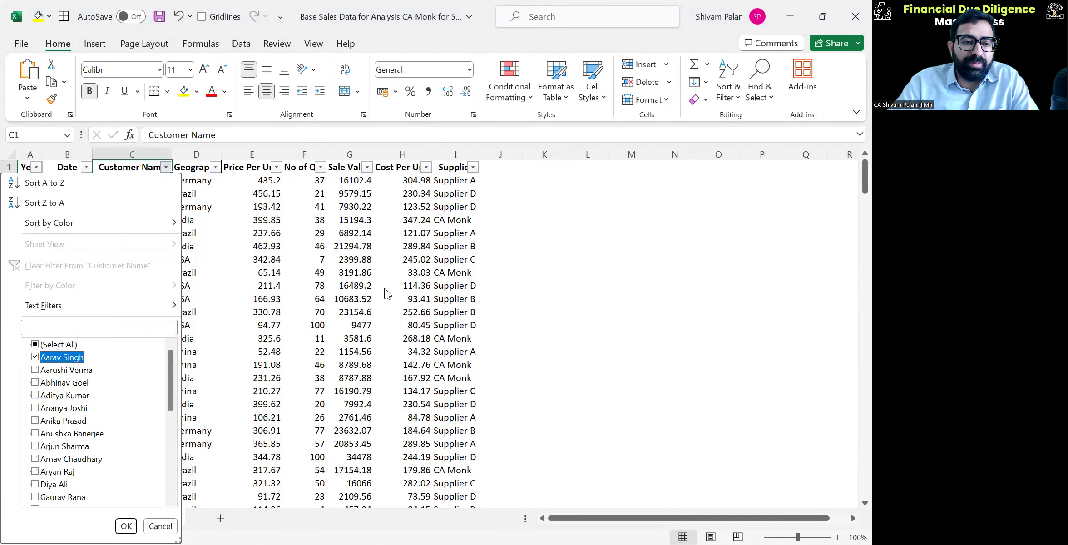
pyautogui.press('Return')
pyautogui.press('Down')
pyautogui.hotkey('ctrl', 'shift', 'Down')
pyautogui.press('Up')
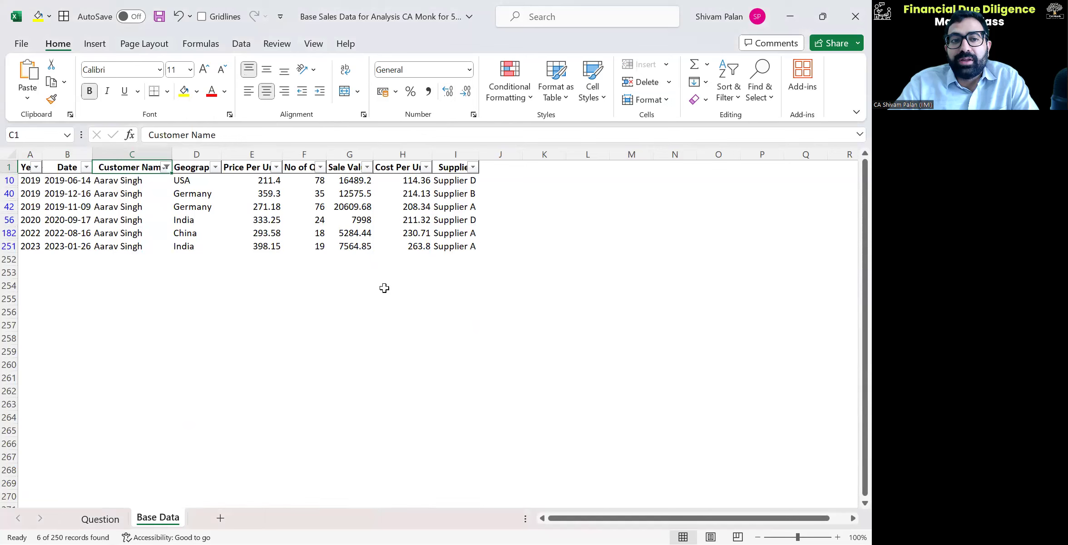
# Step: Remove the Customer Name restriction by selecting all customers again in the filter
pyautogui.hotkey('alt', 'Down')
pyautogui.press('Down')
pyautogui.press('Down')
pyautogui.press('Down')
pyautogui.press('Down')
pyautogui.press('Down')
pyautogui.press('Down')
pyautogui.press('Down')
pyautogui.press('Down')
pyautogui.press('Up')
pyautogui.press('Up')
pyautogui.press('space')
pyautogui.press('Return')
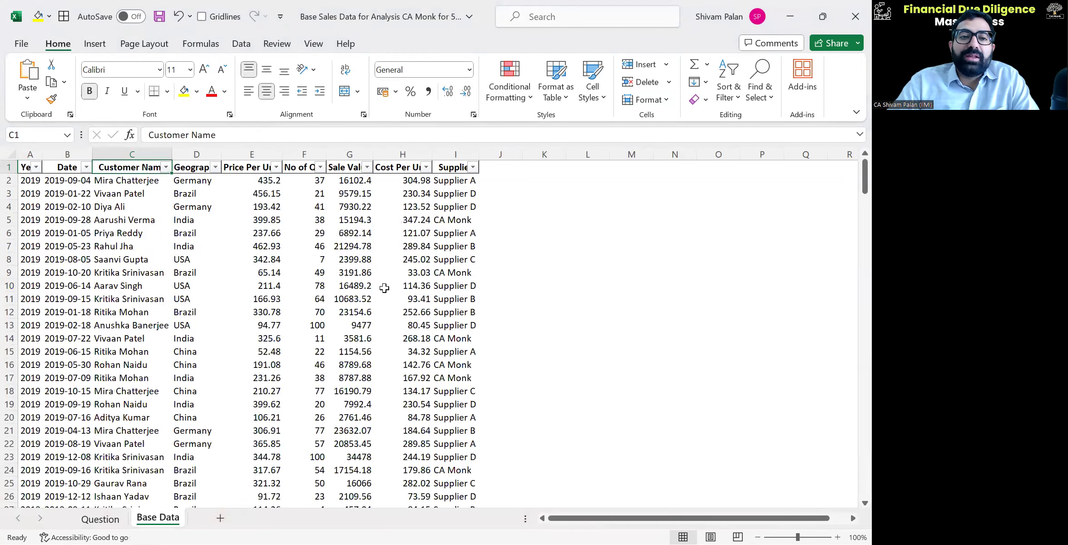
# Step: Examine the Geography column's entries and the countries offered in its filter list
pyautogui.press('Right')
pyautogui.hotkey('ctrl', 'shift', 'Down')
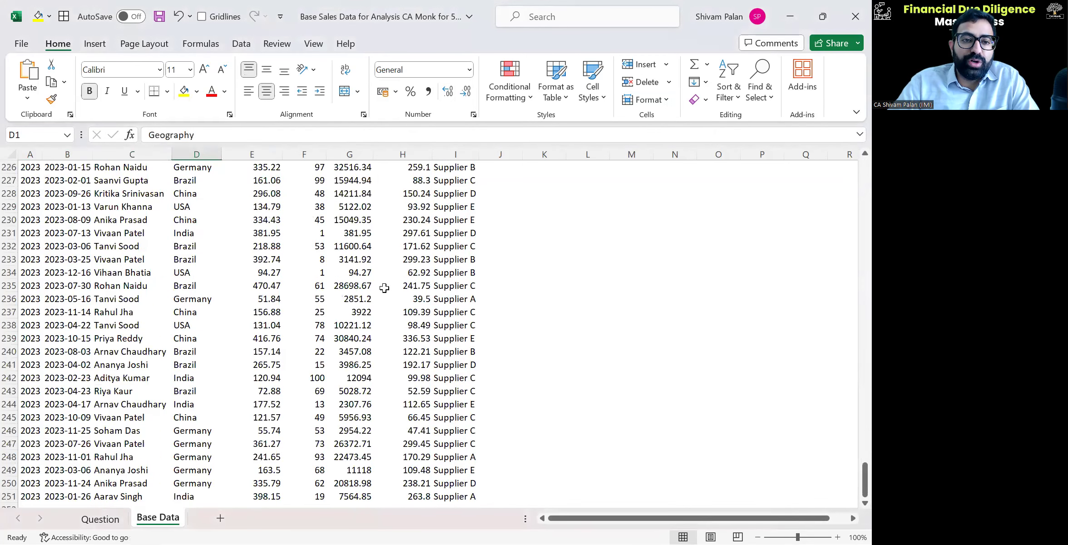
pyautogui.hotkey('alt', 'Down')
pyautogui.press('Down')
pyautogui.press('Down')
pyautogui.press('Down')
pyautogui.press('Down')
pyautogui.press('Down')
pyautogui.press('Down')
pyautogui.press('Escape')
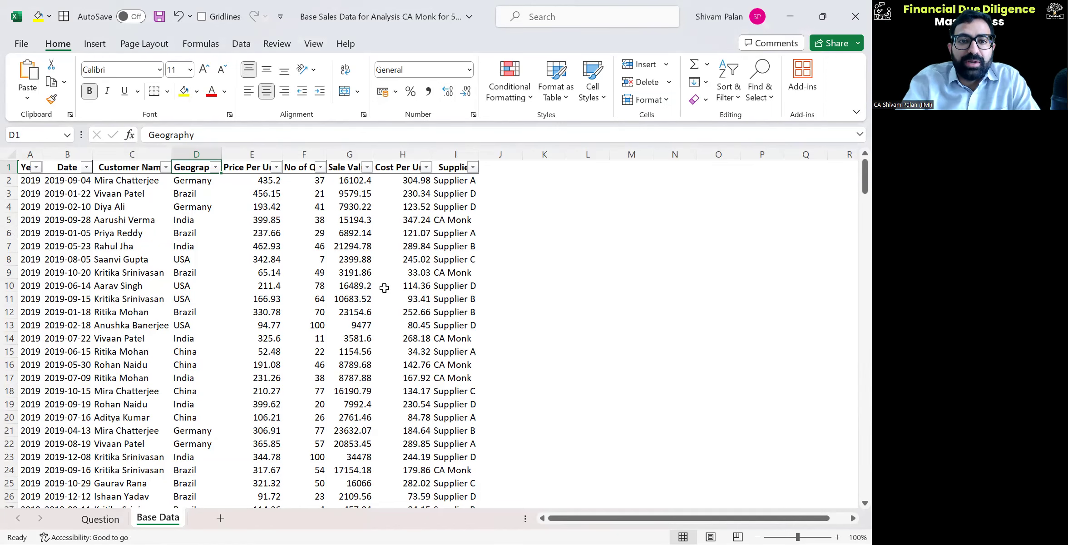
# Step: Review the Price Per Unit and No of Qty columns at the start of the table
pyautogui.press('Right')
pyautogui.press('Left')
pyautogui.press('Right')
pyautogui.press('Down')
pyautogui.press('Right')
pyautogui.press('Up')
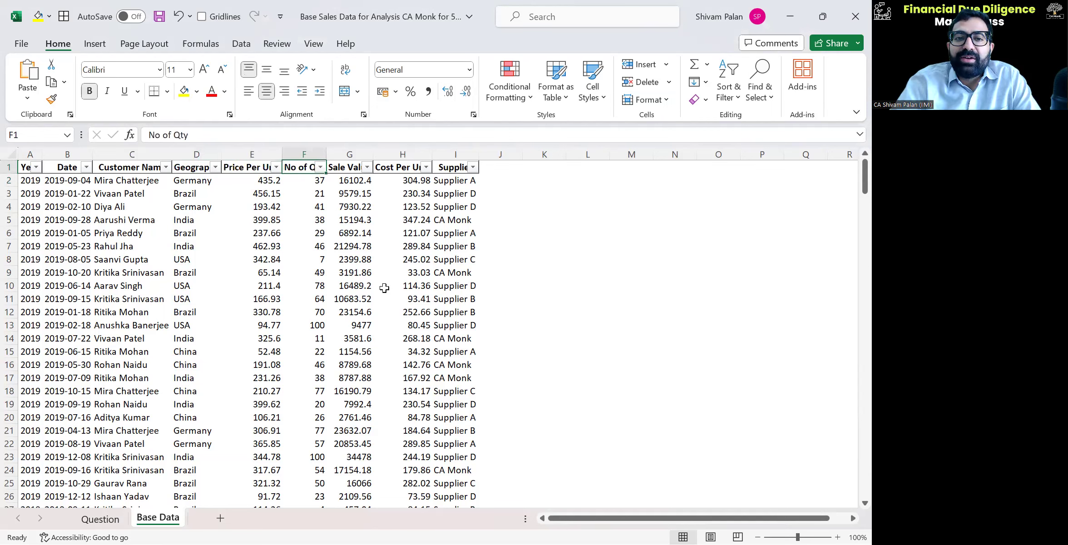
# Step: Enter =E2*F2 in cell J2 to multiply the first record's price per unit by its quantity
pyautogui.press('Down')
pyautogui.press('Right')
pyautogui.press('Right')
pyautogui.press('Right')
pyautogui.press('Right')
pyautogui.write('=')
pyautogui.press('Left')
pyautogui.press('Left')
pyautogui.press('Left')
pyautogui.press('Left')
pyautogui.press('Left')
pyautogui.write('*')
pyautogui.press('Left')
pyautogui.press('Left')
pyautogui.press('Left')
pyautogui.press('Left')
pyautogui.hotkey('ctrl', 'Return')
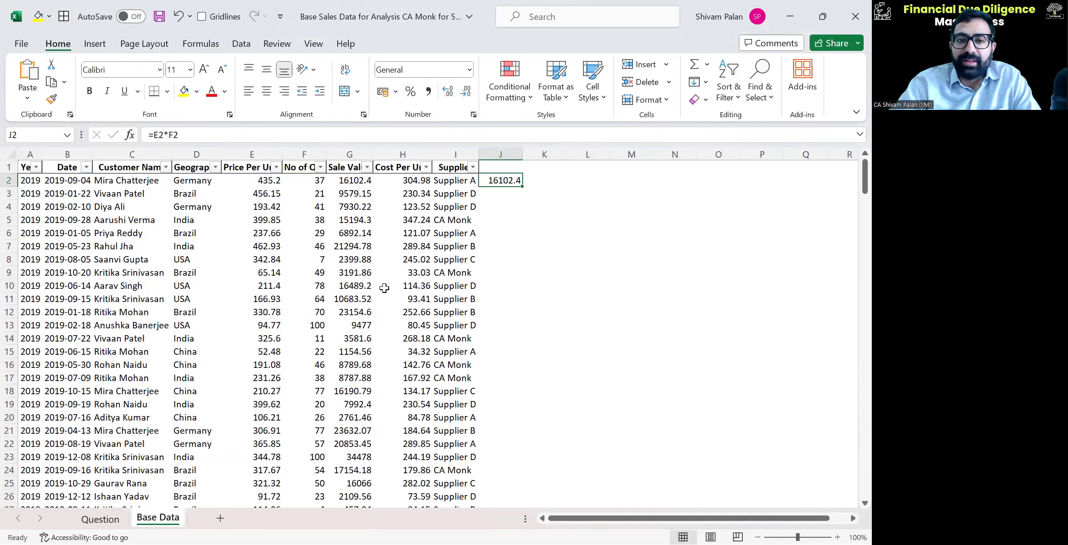
# Step: Compare the calculated amount in J2 with the first record's Sale Value in G2
pyautogui.press('Left')
pyautogui.press('Left')
pyautogui.press('Left')
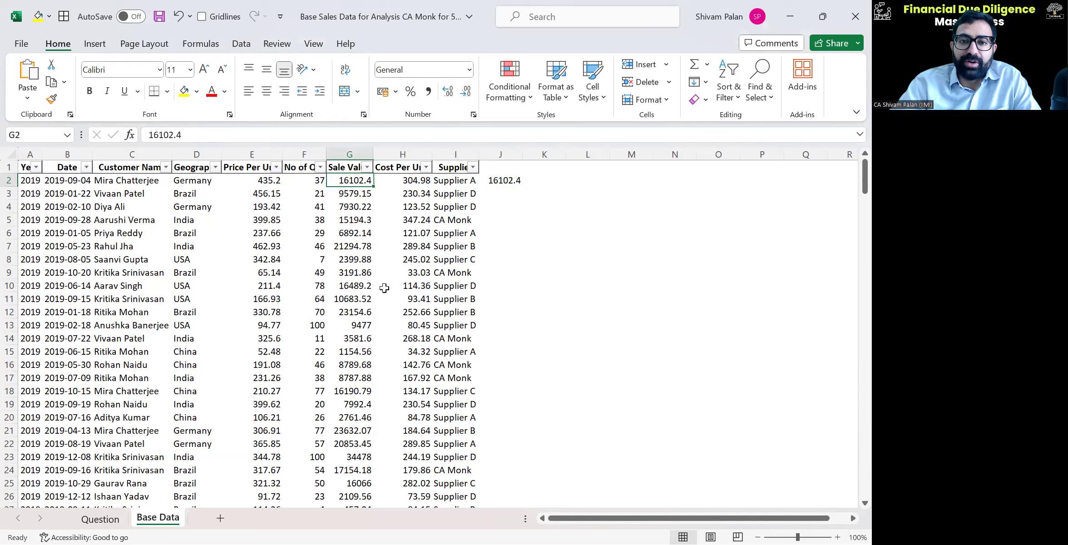
pyautogui.press('Right')
pyautogui.press('Right')
pyautogui.press('Right')
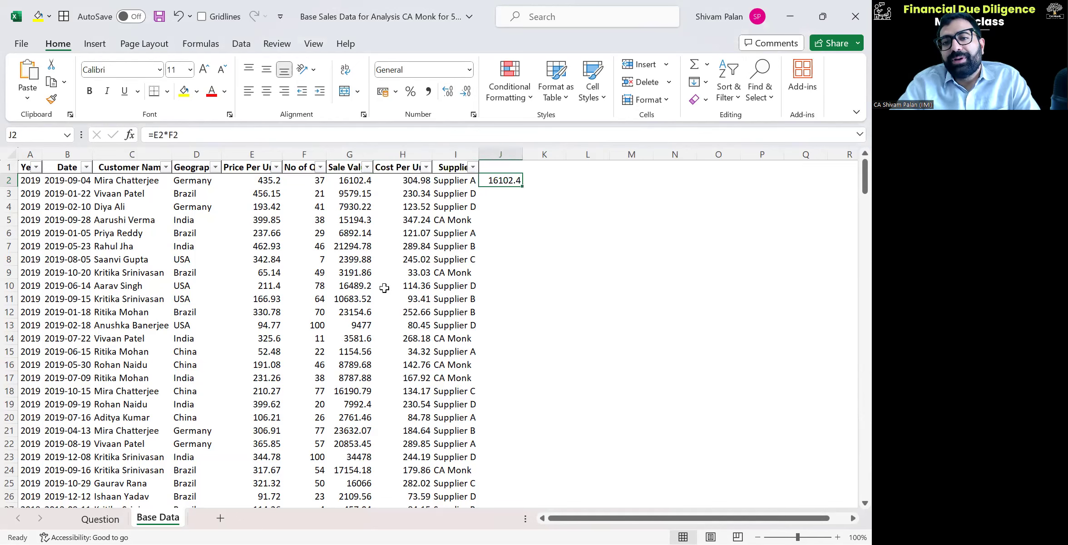
# Step: Clear the test formula from J2 and look over the first entries in the Supplier column
pyautogui.press('Delete')
pyautogui.press('Left')
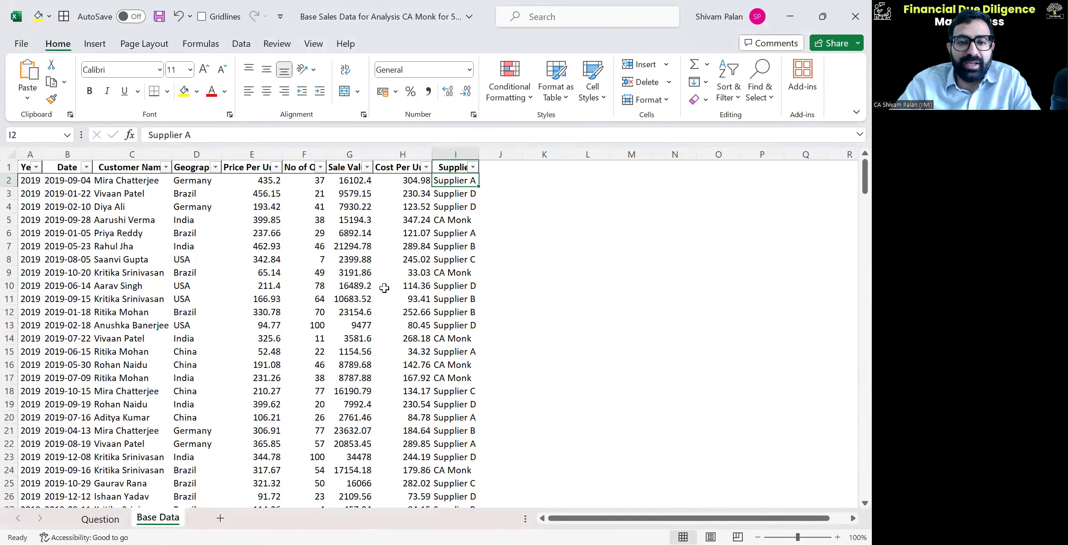
pyautogui.hotkey('shift', 'Down')
pyautogui.hotkey('shift', 'Down')
pyautogui.hotkey('shift', 'Down')
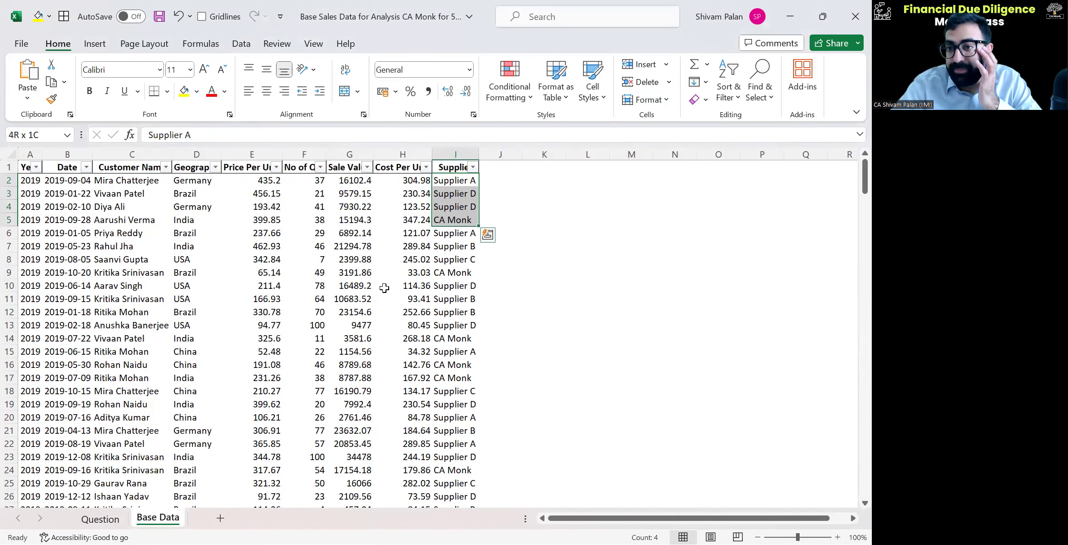
# Step: Apply all borders to the whole base data table, A1:I251
pyautogui.press('Left')
pyautogui.press('Up')
pyautogui.hotkey('ctrl', 'Left')
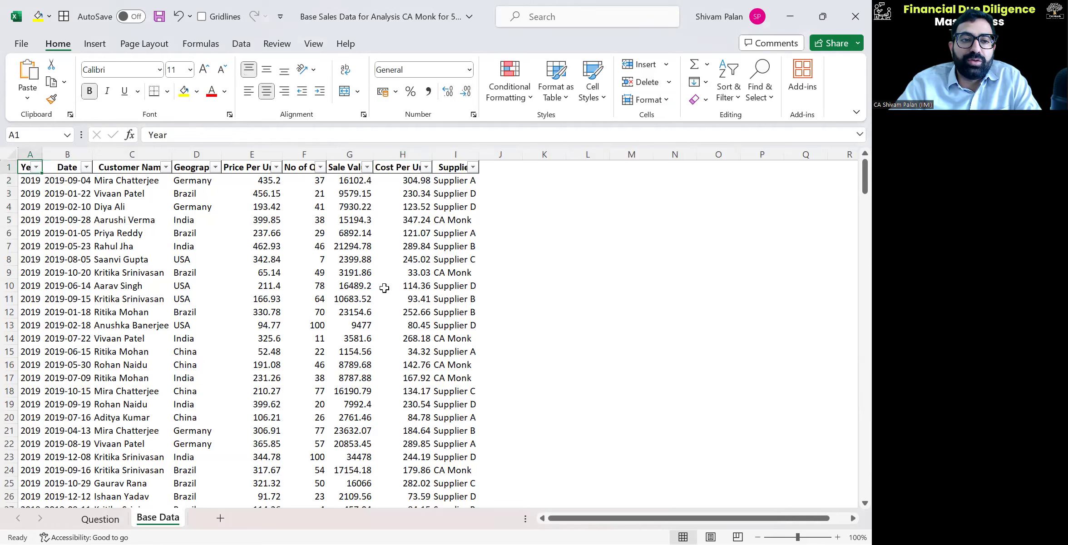
pyautogui.hotkey('ctrl', 'shift', 'Right')
pyautogui.hotkey('ctrl', 'shift', 'Down')
pyautogui.hotkey('alt', '2')
pyautogui.hotkey('ctrl', 'BackSpace')
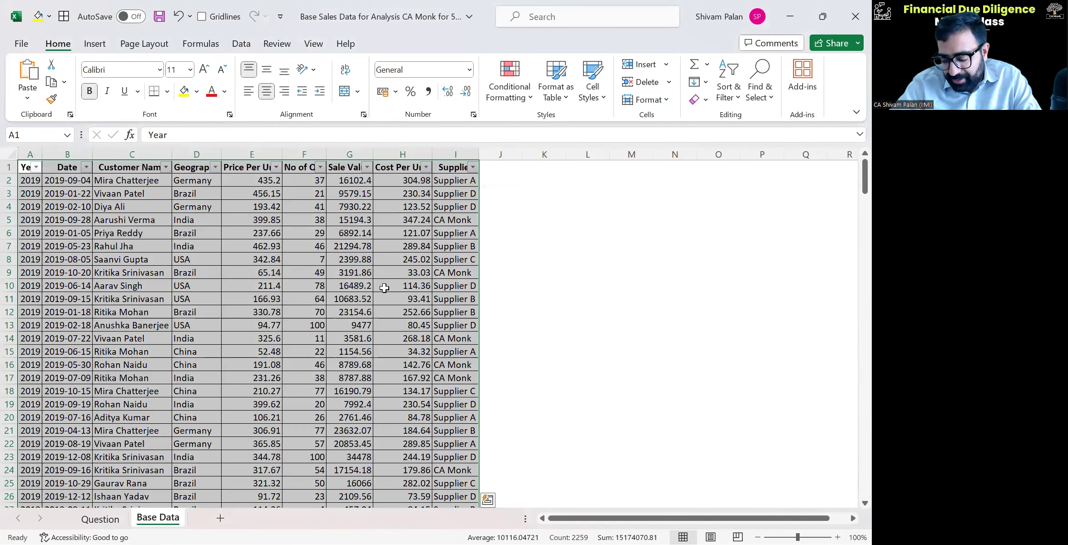
# Step: Set the fill colour of the table's header cells from Year to Supplier
pyautogui.hotkey('shift', 'BackSpace')
pyautogui.press('Right')
pyautogui.press('Right')
pyautogui.press('Right')
pyautogui.press('Right')
pyautogui.press('Right')
pyautogui.press('Right')
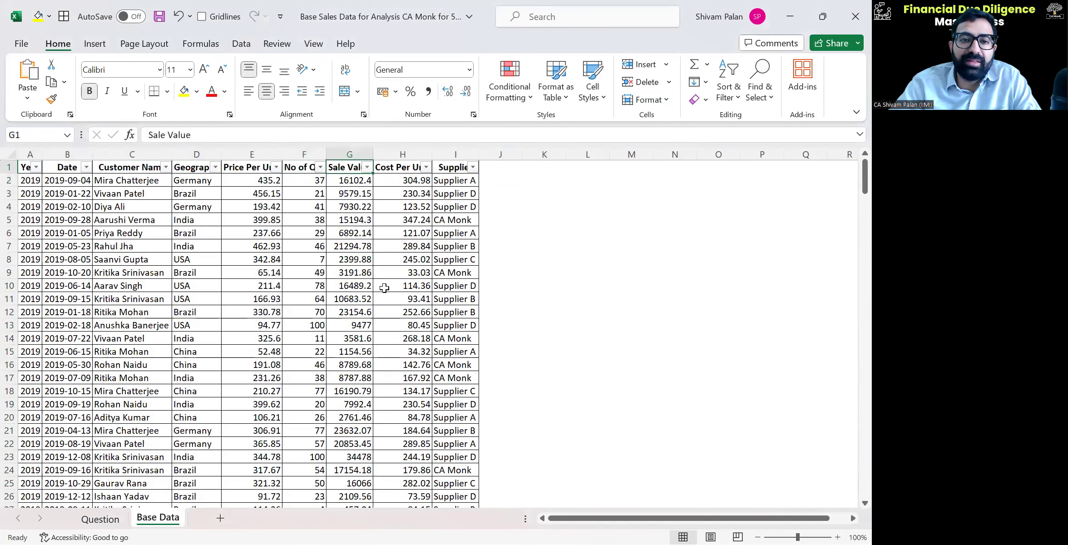
pyautogui.press('Right')
pyautogui.press('Right')
pyautogui.hotkey('ctrl', 'shift', 'Left')
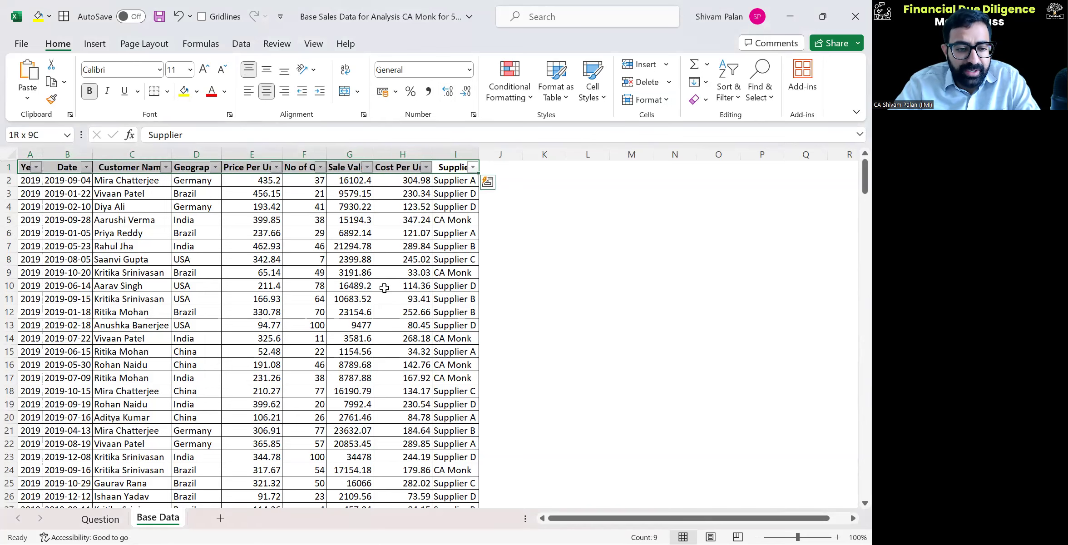
pyautogui.hotkey('alt', 'h')
pyautogui.press('h')
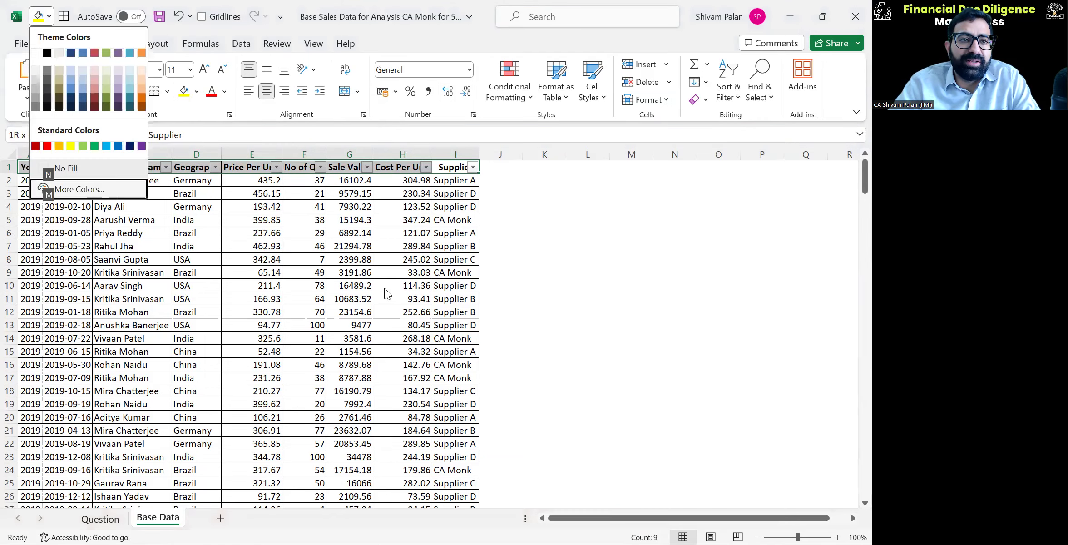
pyautogui.press('Up')
pyautogui.press('Return')
# Step: Insert a PivotTable on a new worksheet using the entire base data table, A1:I251, as its source
pyautogui.hotkey('ctrl', 'Left')
pyautogui.hotkey('ctrl', 'shift', 'Right')
pyautogui.hotkey('ctrl', 'shift', 'Down')
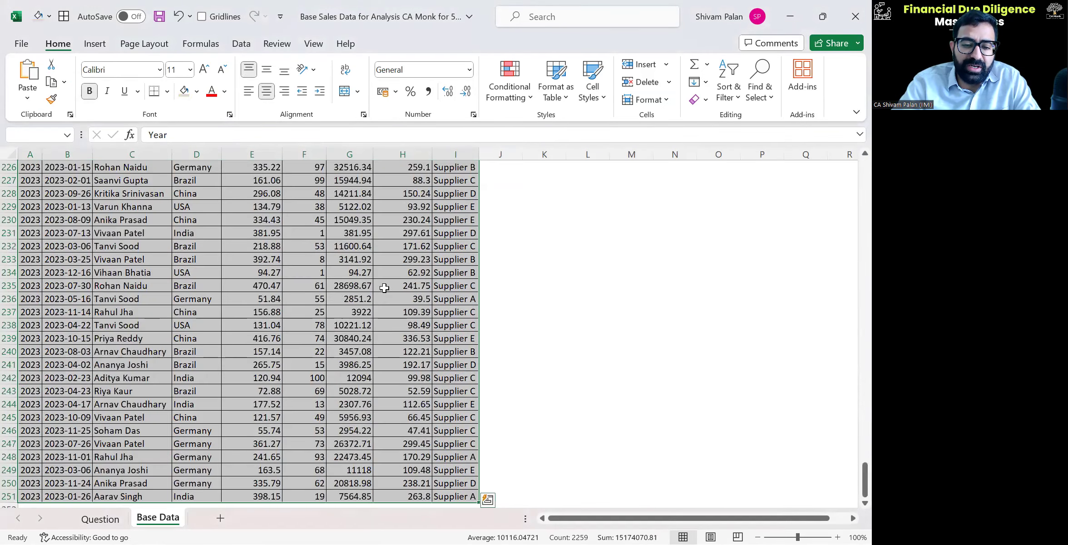
pyautogui.hotkey('alt', 'n')
pyautogui.press('v')
pyautogui.press('t')
pyautogui.press('Return')
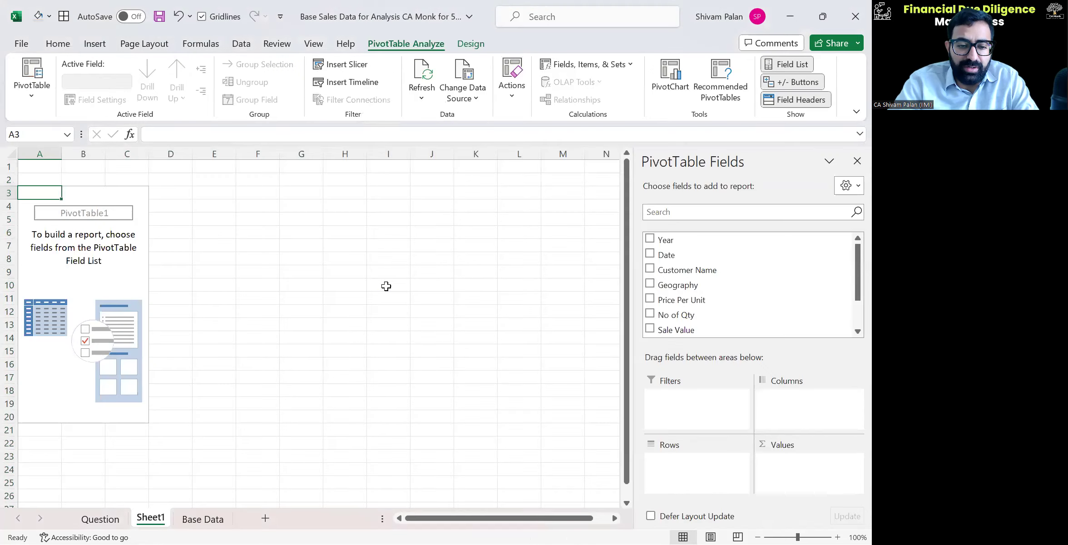
# Step: Rename the new PivotTable sheet as Sales Analysis
pyautogui.hotkey('alt', 'h')
pyautogui.write('orSal')
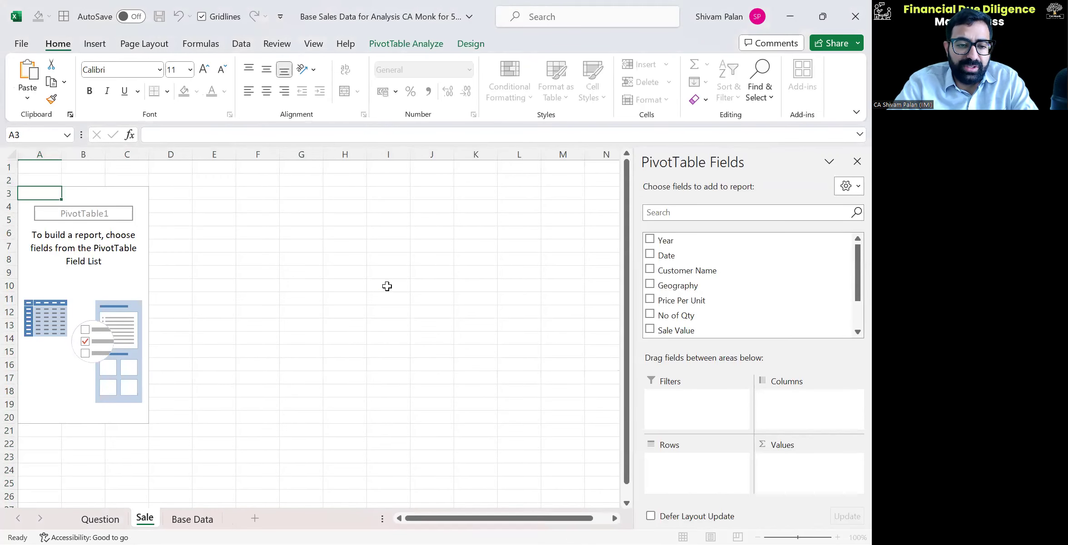
pyautogui.write('es Ana')
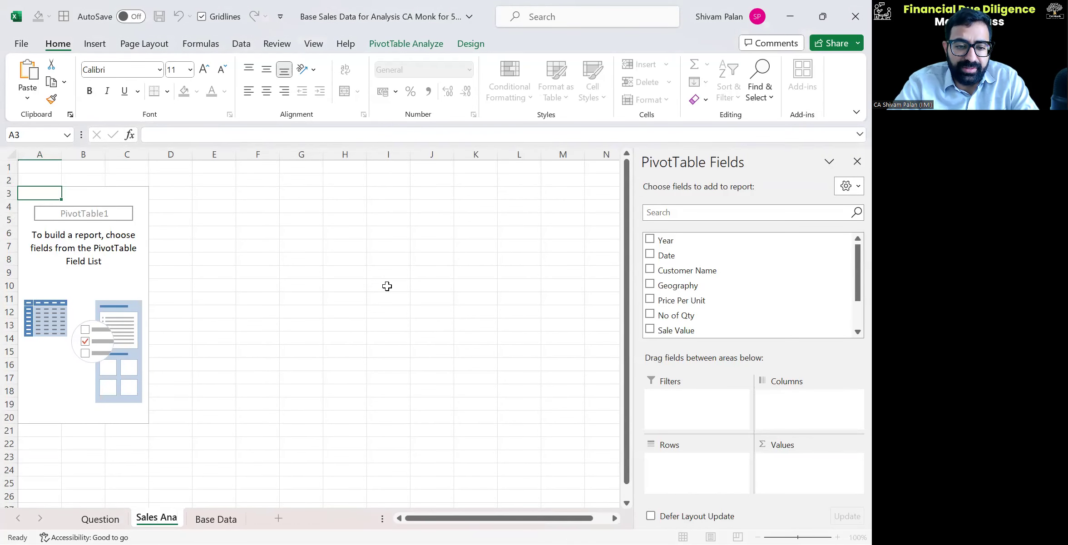
pyautogui.write('lysis')
pyautogui.press('Return')
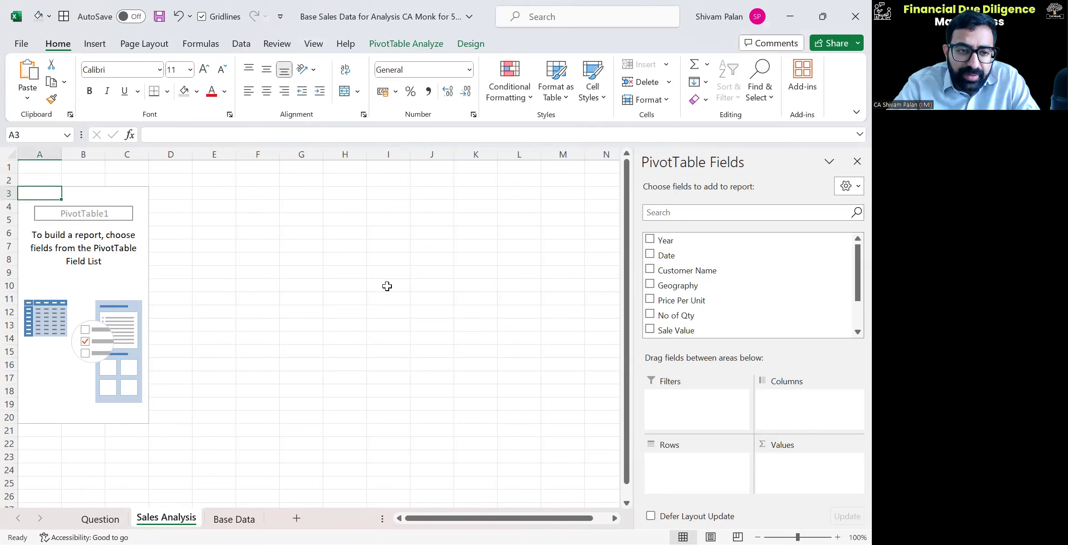
# Step: Build the PivotTable with Year as the row field and the sum of Sale Value as the value field
pyautogui.click(650, 239)
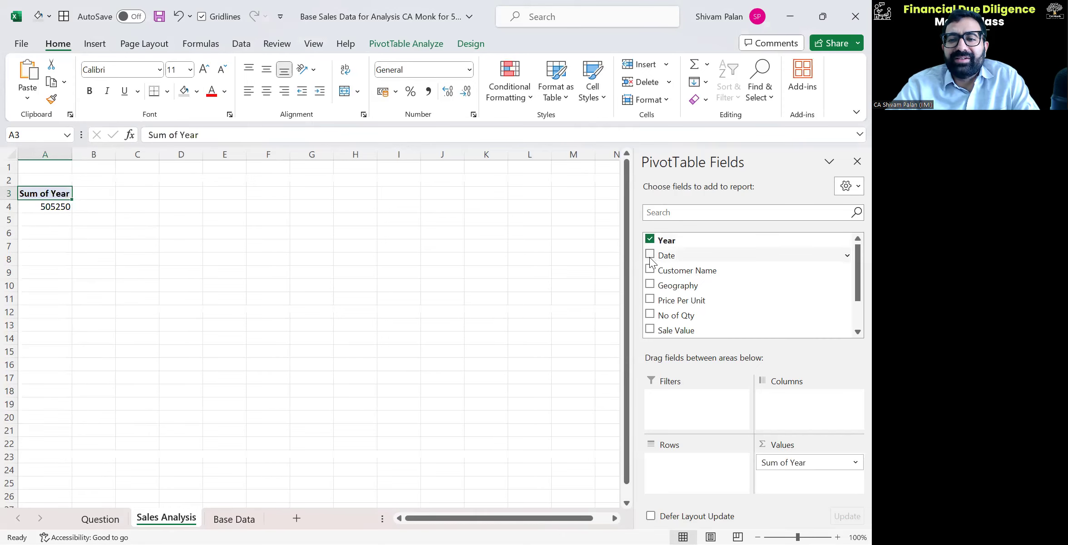
pyautogui.click(650, 329)
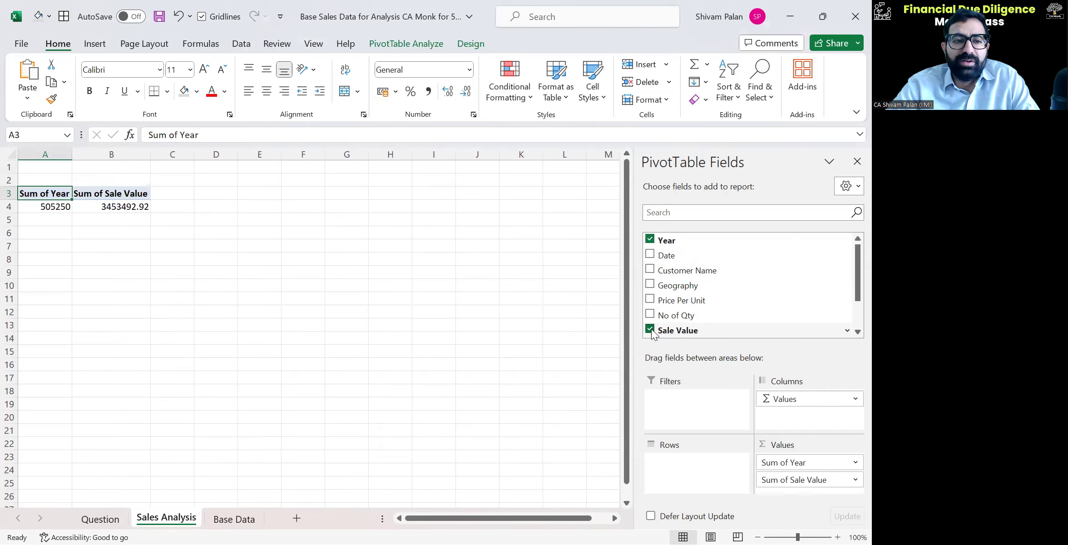
pyautogui.moveTo(767, 463); pyautogui.dragTo(697, 468)
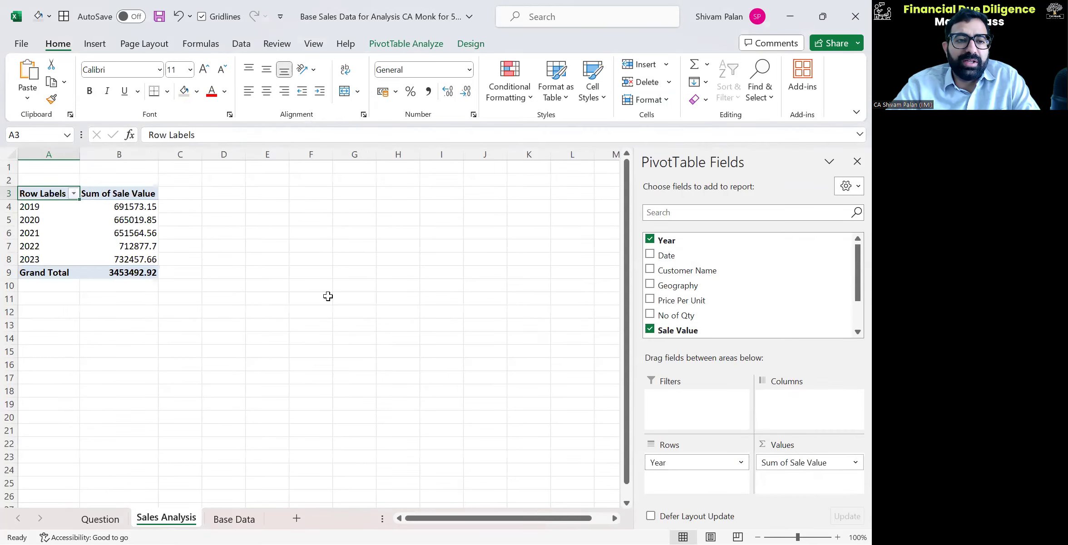
# Step: Format the Sum of Sale Value column, B3:B9, in comma style without decimals
pyautogui.click(205, 242)
pyautogui.press('Up')
pyautogui.press('Left')
pyautogui.press('Up')
pyautogui.press('Up')
pyautogui.press('Up')
pyautogui.press('Left')
pyautogui.hotkey('ctrl', 'shift', 'Down')
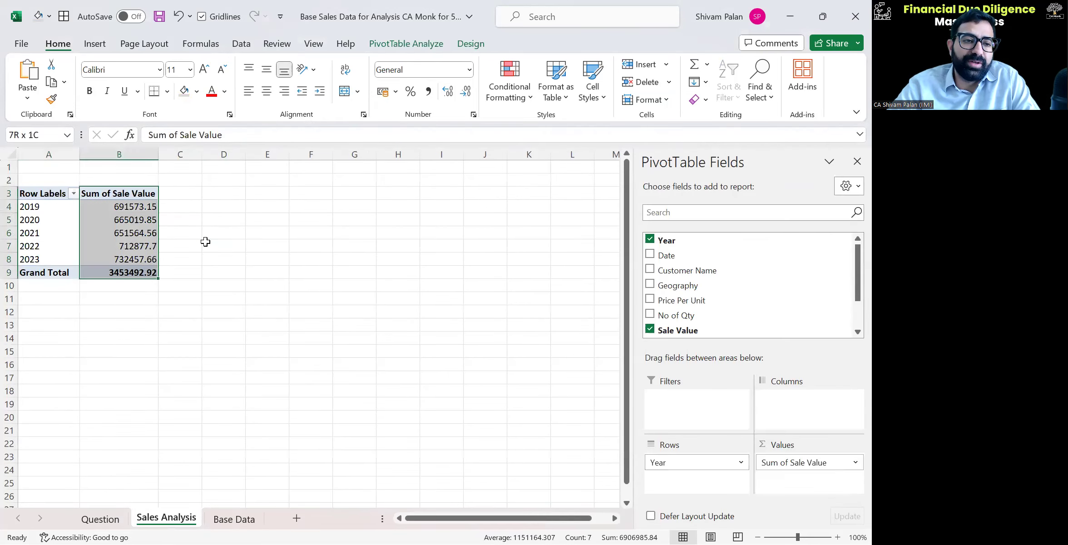
pyautogui.hotkey('alt', 'h')
pyautogui.press('k')
pyautogui.hotkey('alt', 'h')
pyautogui.press('9')
pyautogui.hotkey('alt', 'h')
pyautogui.press('9')
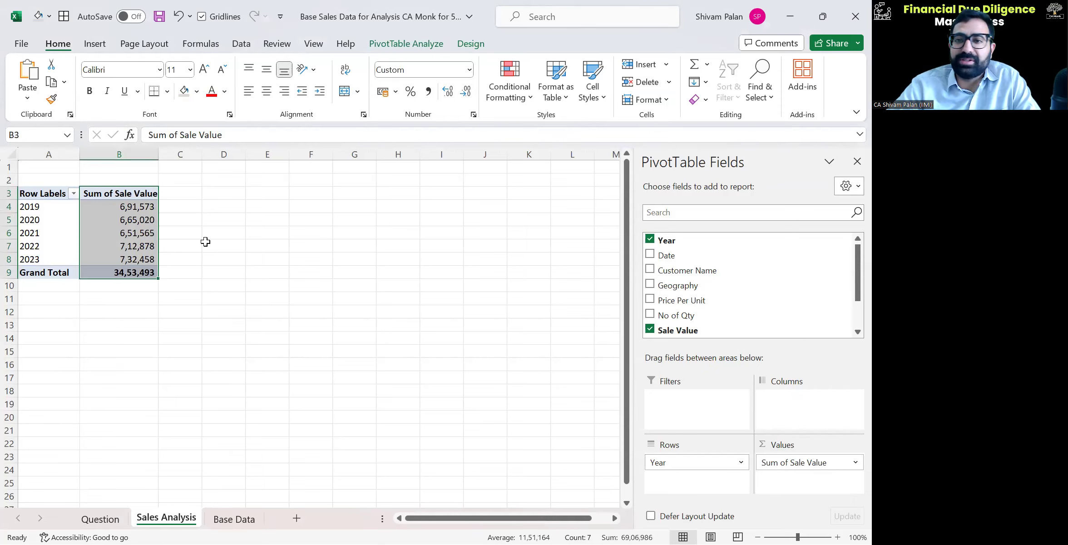
# Step: Hide the gridlines of the Sales Analysis sheet and apply all borders to the PivotTable, A3:B9
pyautogui.hotkey('alt', '4')
pyautogui.press('Down')
pyautogui.press('Up')
pyautogui.hotkey('ctrl', 'shift', 'Down')
pyautogui.hotkey('ctrl', 'shift', 'Left')
pyautogui.hotkey('alt', '2')
pyautogui.press('Down')
pyautogui.press('Right')
pyautogui.press('Up')
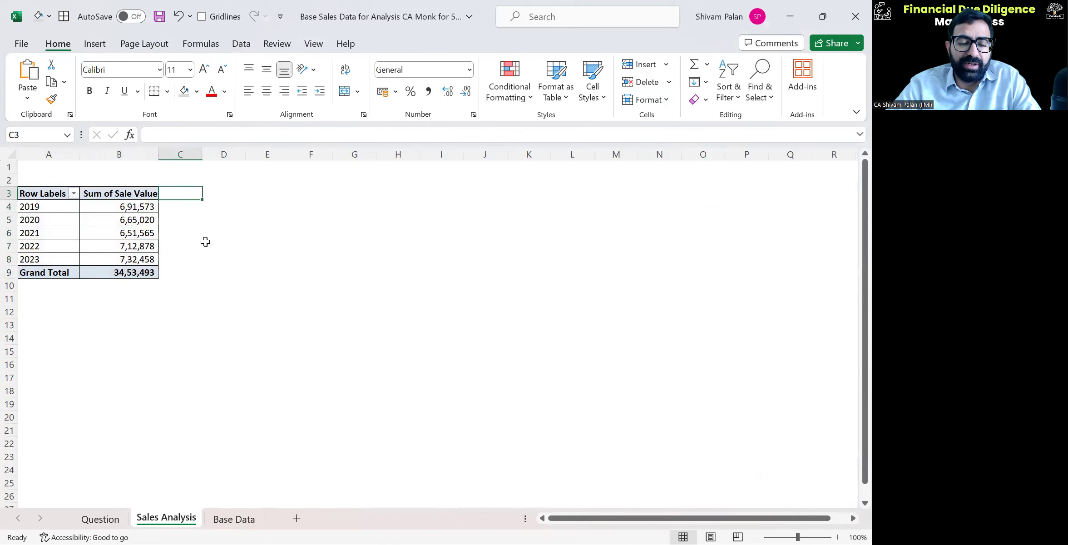
# Step: Hide the PivotTable field list from the Sales Analysis sheet
pyautogui.press('Left')
pyautogui.press('Left')
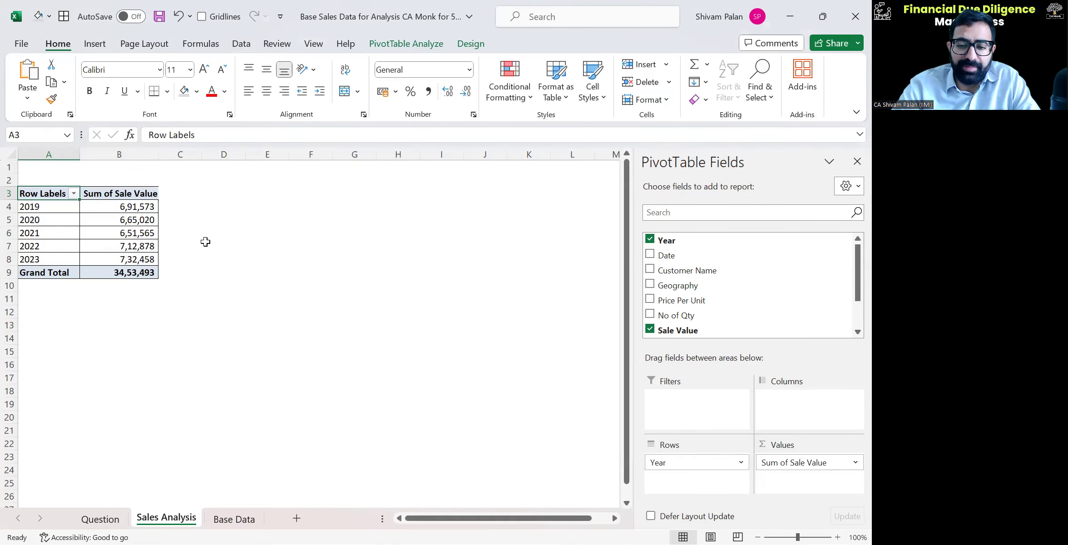
pyautogui.hotkey('shift', 'F10')
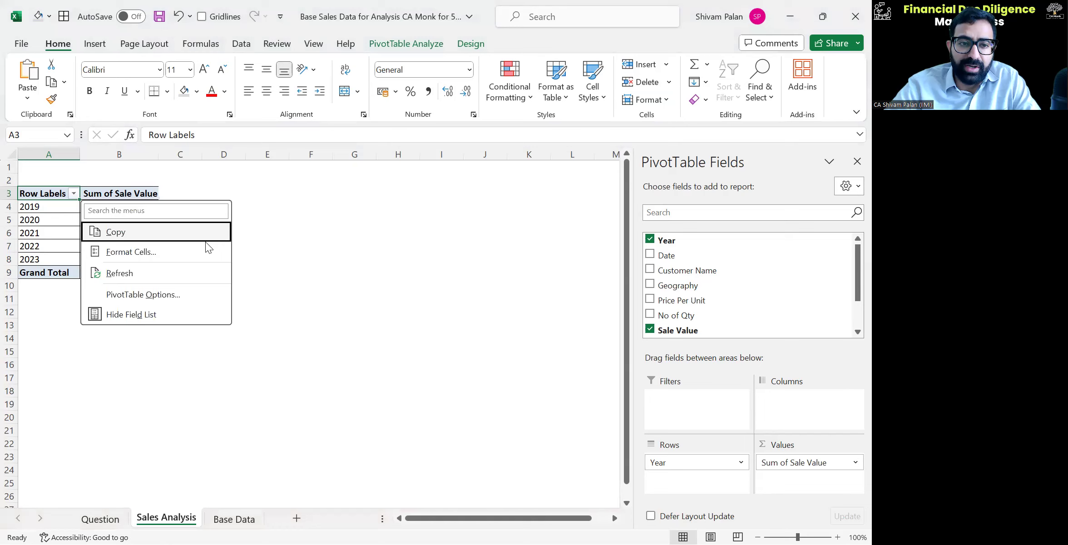
pyautogui.press('Down')
pyautogui.press('Down')
pyautogui.press('Down')
pyautogui.press('Down')
pyautogui.press('Return')
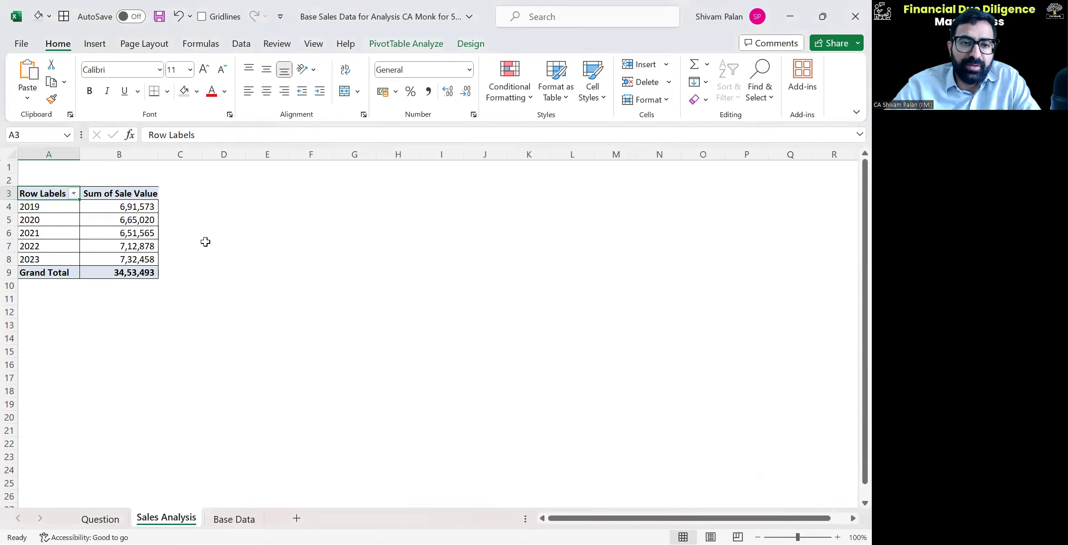
# Step: AutoFit the width of column B to the Sum of Sale Value header
pyautogui.press('Right')
pyautogui.hotkey('alt', 'h')
pyautogui.press('o')
pyautogui.press('i')
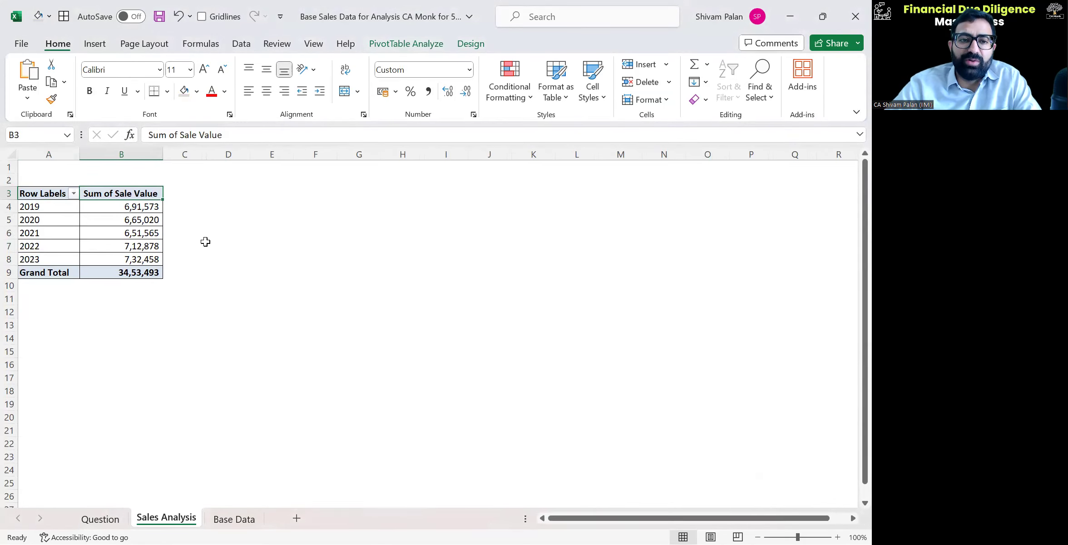
# Step: Insert a clustered column PivotChart of the sum of Sale Value by Year from the PivotTable
pyautogui.press('Right')
pyautogui.press('Down')
pyautogui.press('Right')
pyautogui.press('Left')
pyautogui.press('Left')
pyautogui.press('Left')
pyautogui.press('Down')
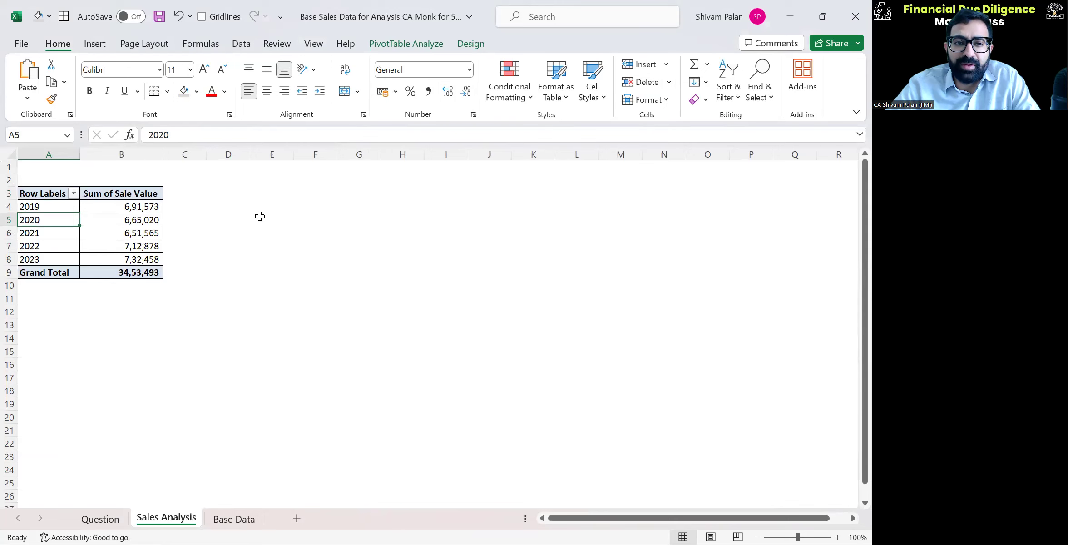
pyautogui.click(401, 47)
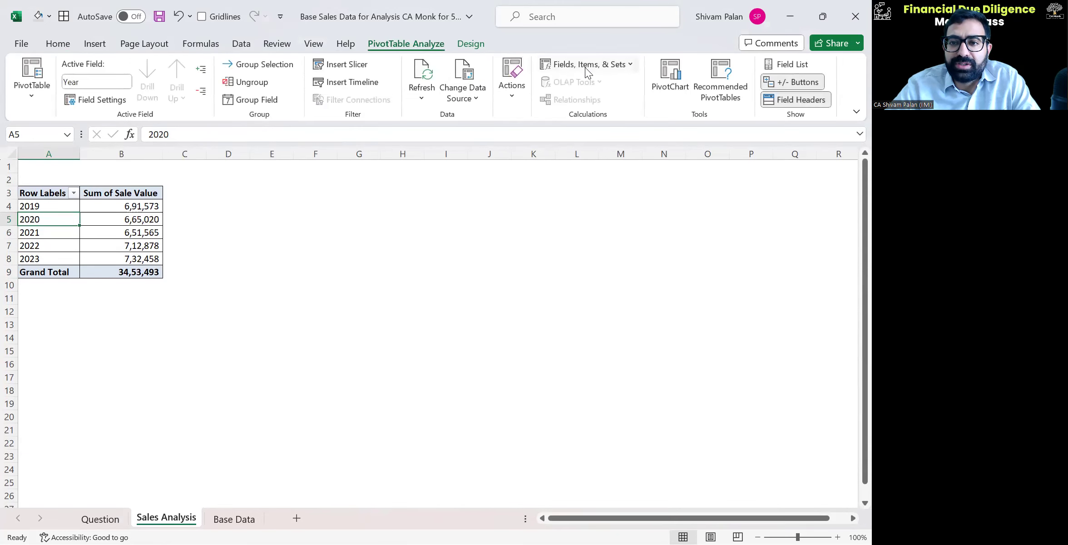
pyautogui.click(670, 77)
pyautogui.click(559, 459)
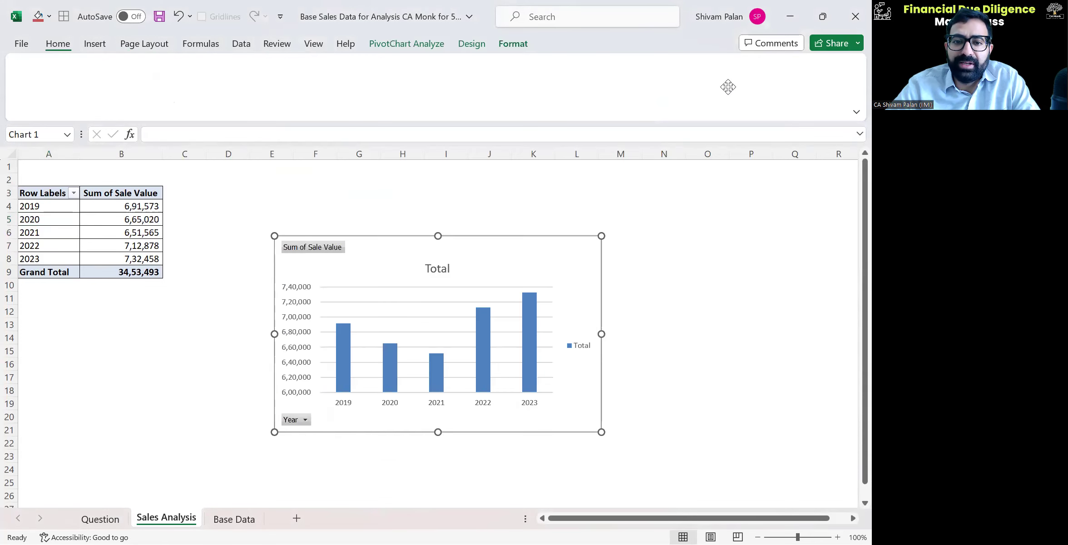
# Step: Place the PivotChart beside the PivotTable, spanning about columns F to M from row 1, and widen it to about 13.47 cm
pyautogui.moveTo(543, 252); pyautogui.dragTo(477, 223)
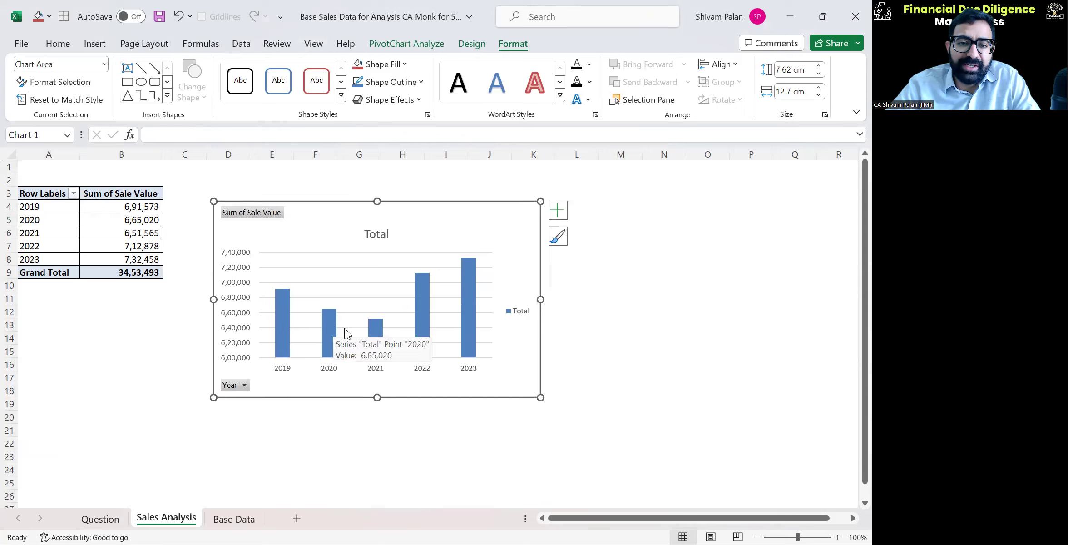
pyautogui.moveTo(375, 335)
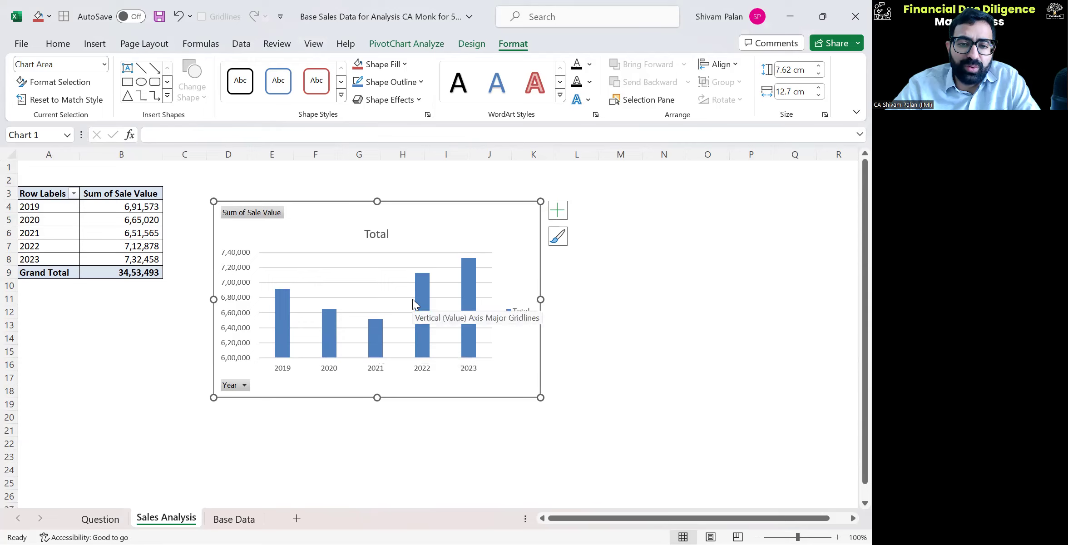
pyautogui.moveTo(522, 226); pyautogui.dragTo(591, 196)
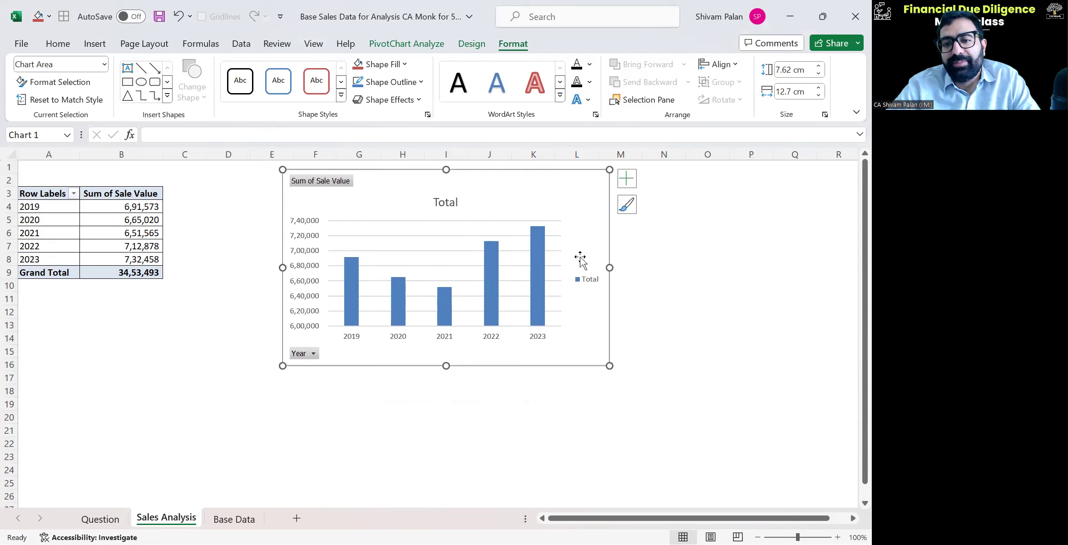
pyautogui.moveTo(610, 267); pyautogui.dragTo(629, 266)
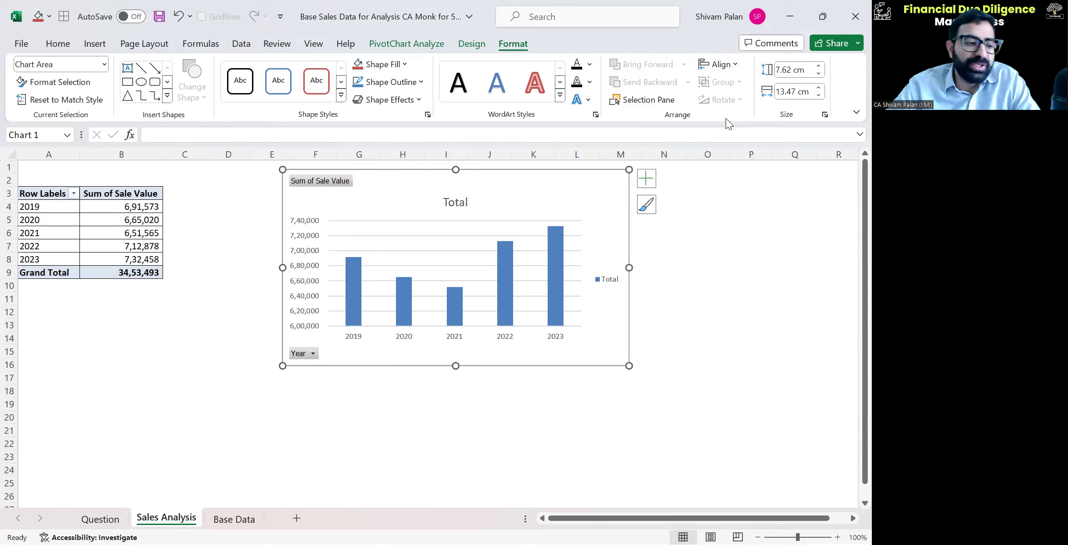
pyautogui.click(776, 247)
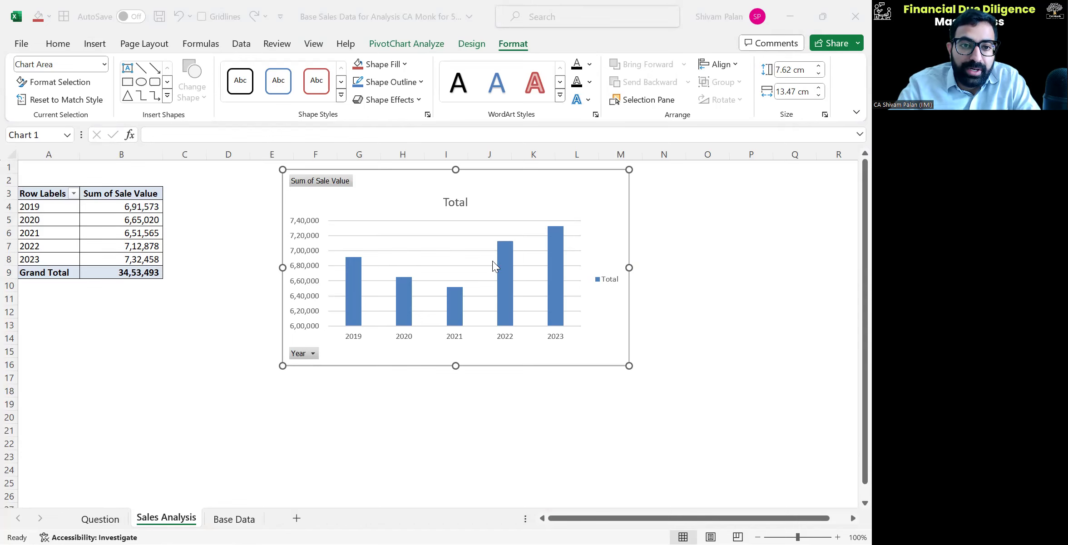
# Step: Review the sale values for 2020 to 2022 in the PivotTable
pyautogui.click(200, 222)
pyautogui.click(200, 222)
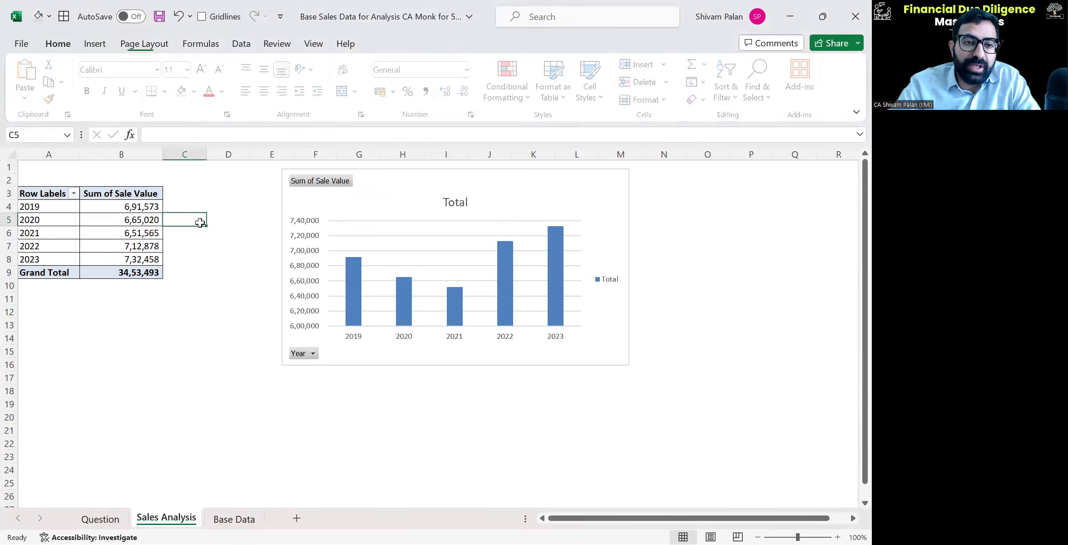
pyautogui.hotkey('shift', 'Left')
pyautogui.hotkey('shift', 'Down')
pyautogui.hotkey('shift', 'Down')
pyautogui.hotkey('shift', 'Right')
# Step: Insert a new worksheet before Sales Analysis and name it Query Sheet
pyautogui.hotkey('shift', 'F11')
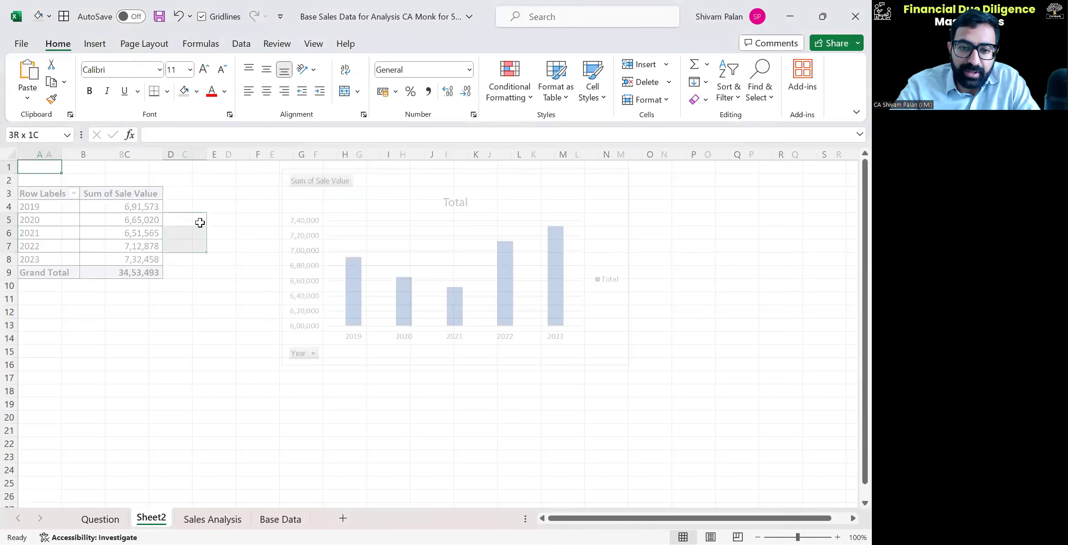
pyautogui.hotkey('alt', 'h')
pyautogui.write('orQuery SHe')
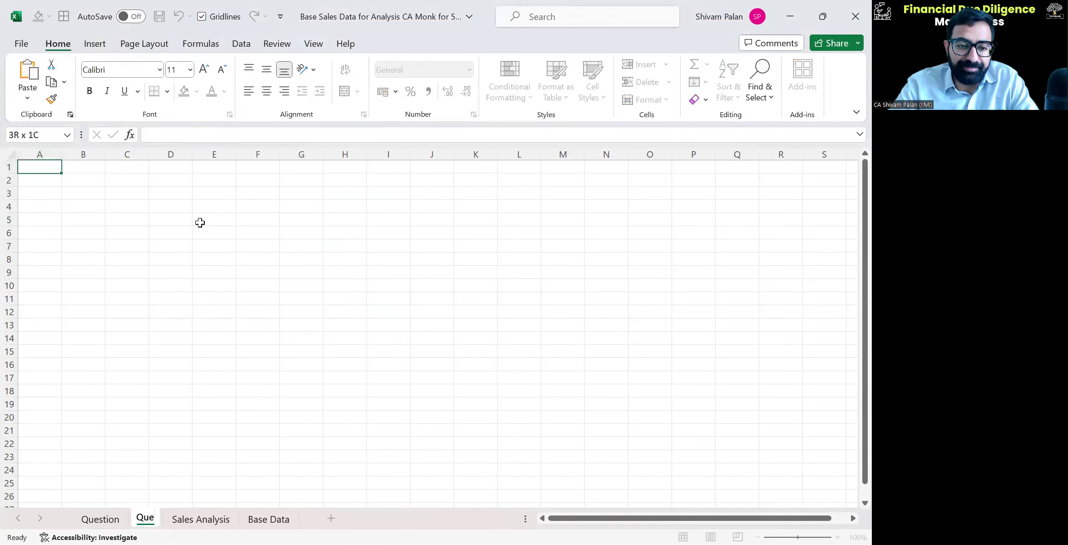
pyautogui.press('BackSpace')
pyautogui.press('BackSpace')
pyautogui.write('heet')
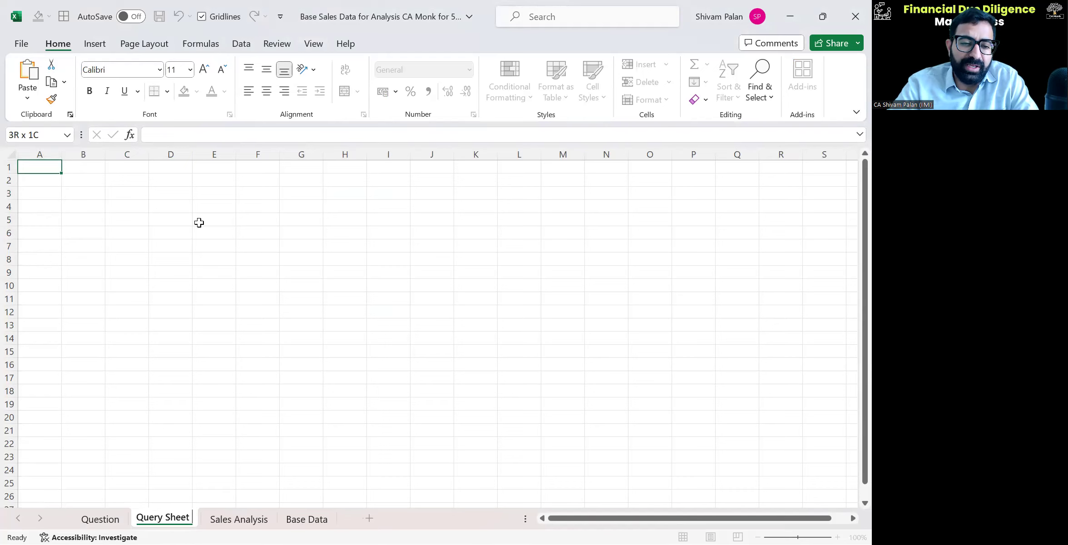
pyautogui.press('Return')
pyautogui.press('Down')
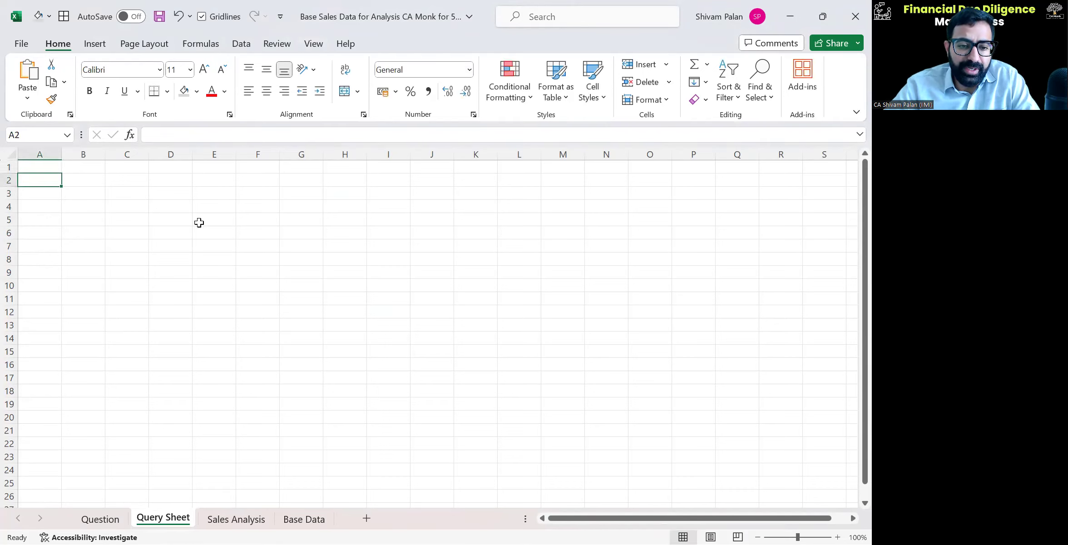
# Step: Enter the column headings Sr. no and Query in cells A2 and B2
pyautogui.write('Sr. no')
pyautogui.press('Tab')
pyautogui.write('Q')
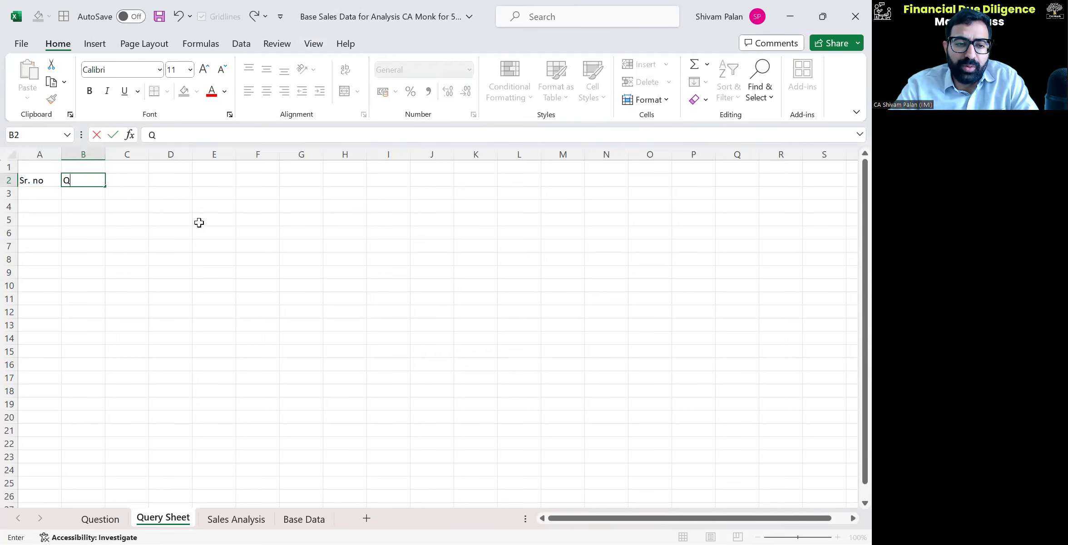
pyautogui.write('uery')
pyautogui.press('Left')
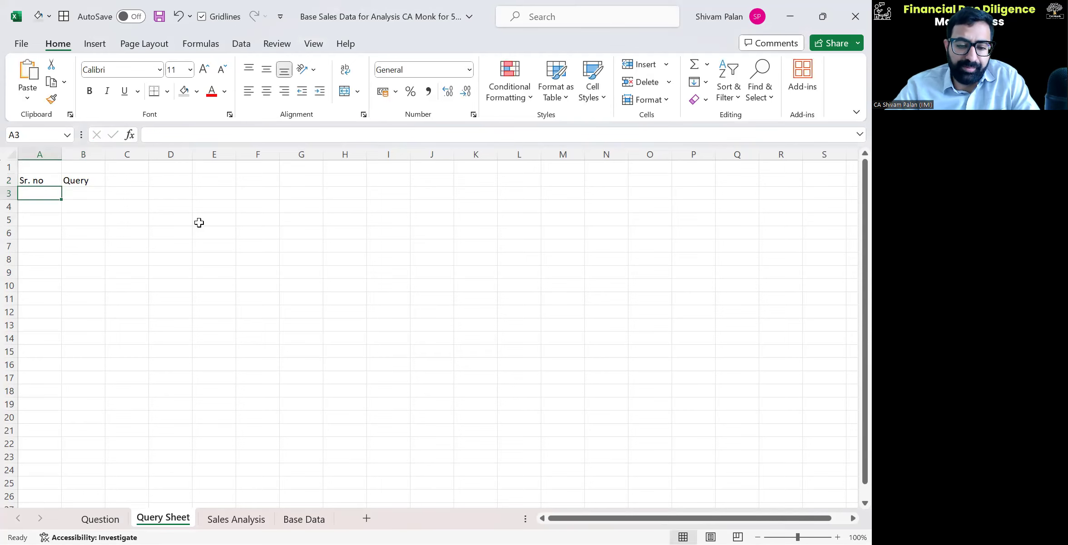
# Step: Turn off the sheet's gridlines and format the Sr. no and Query headings bold with a light grey fill
pyautogui.hotkey('shift', 'Right')
pyautogui.press('Right')
pyautogui.press('Right')
pyautogui.press('Left')
pyautogui.hotkey('shift', 'Left')
pyautogui.hotkey('alt', '1')
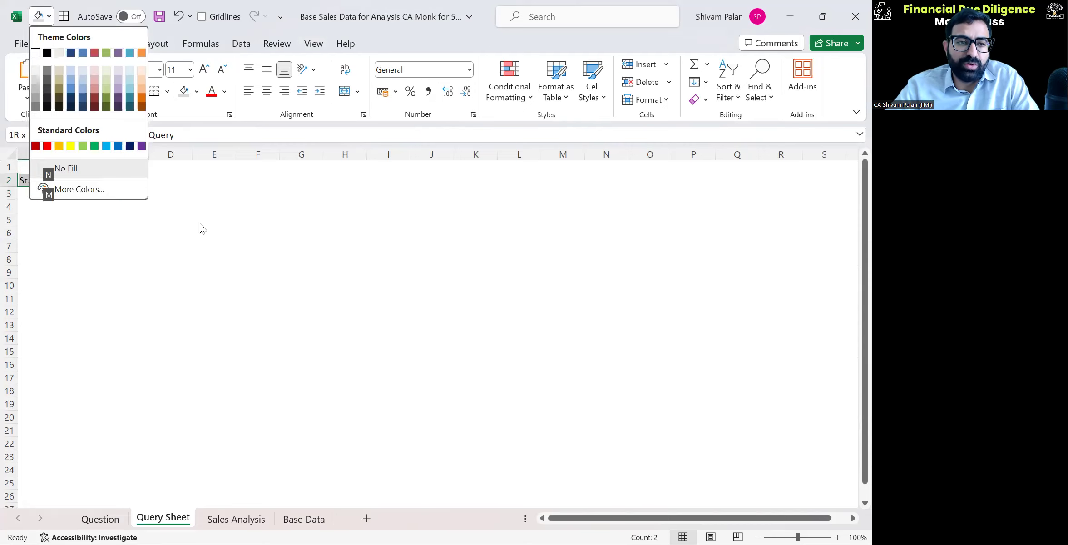
pyautogui.press('Up')
pyautogui.press('Up')
pyautogui.press('Right')
pyautogui.press('Up')
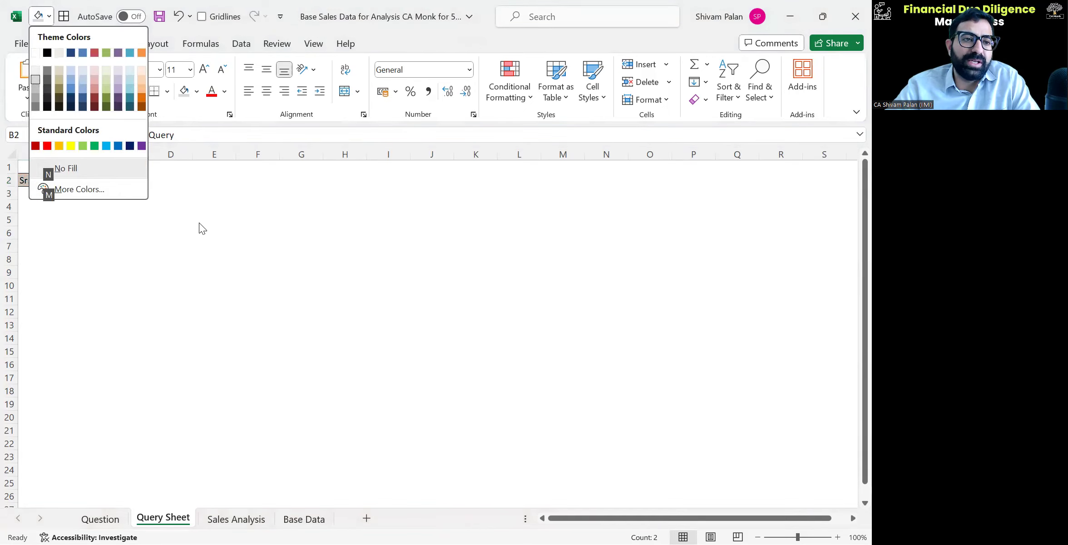
pyautogui.press('Return')
pyautogui.press('Left')
pyautogui.press('Right')
pyautogui.hotkey('shift', 'Left')
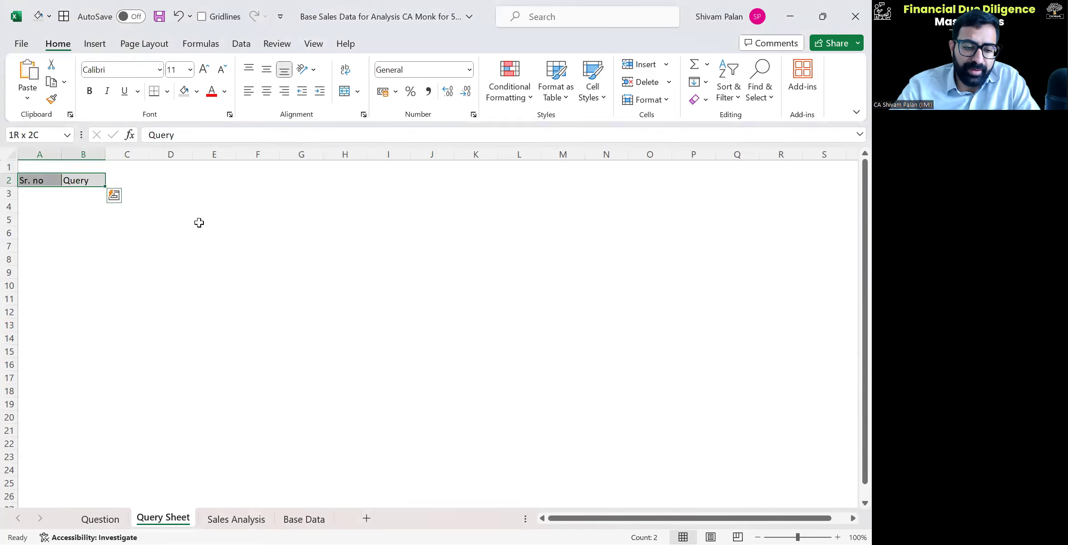
pyautogui.hotkey('ctrl', 'b')
# Step: Set the Query column's width to 55 and centre its heading
pyautogui.press('Right')
pyautogui.press('Left')
pyautogui.hotkey('alt', 'h')
pyautogui.write('ow58')
pyautogui.press('Return')
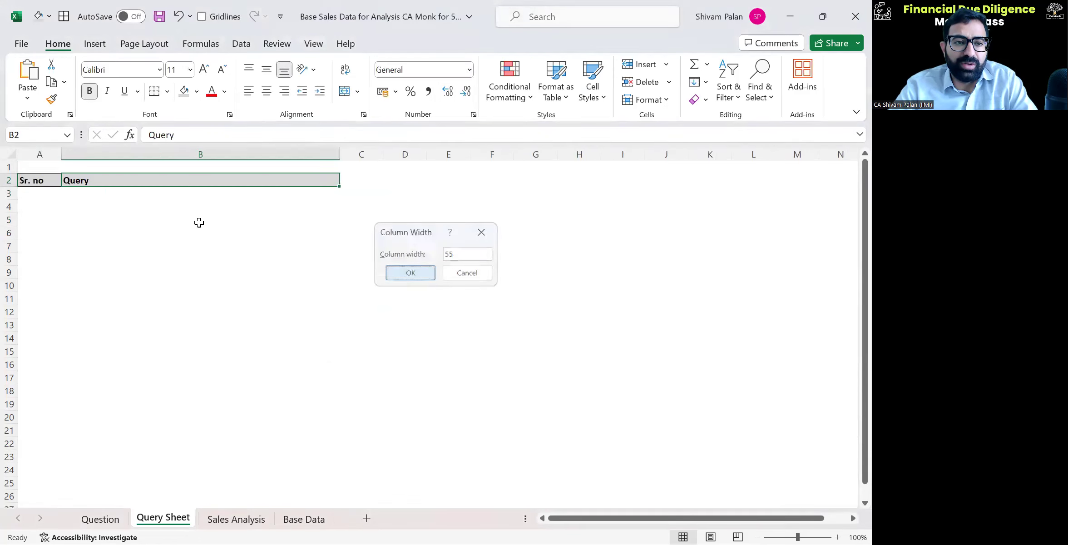
pyautogui.hotkey('alt', 'h')
pyautogui.press('a')
pyautogui.press('c')
# Step: Apply all borders to the query table range A2:B9
pyautogui.press('Left')
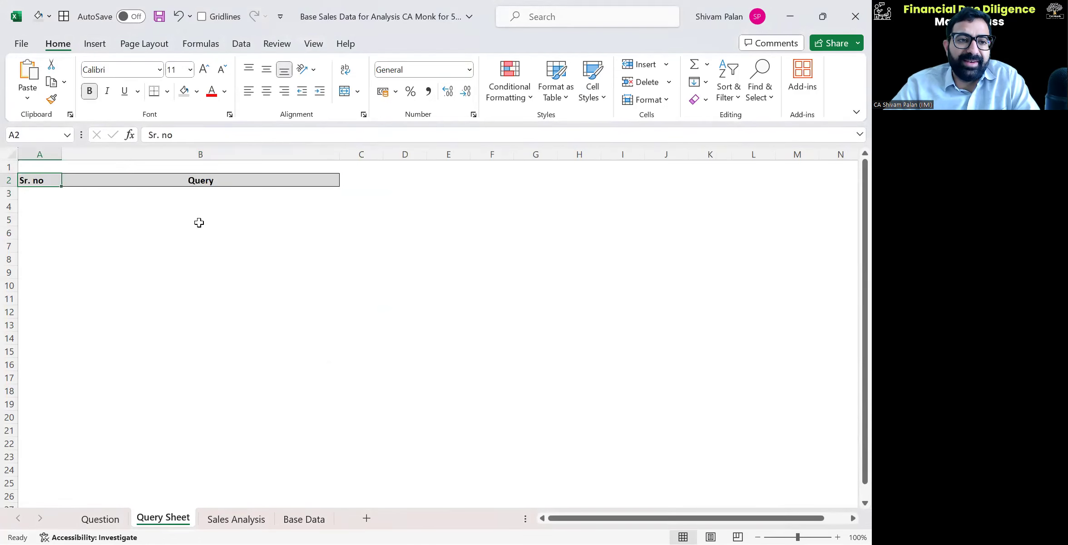
pyautogui.hotkey('shift', 'Right')
pyautogui.hotkey('shift', 'Right')
pyautogui.hotkey('shift', 'Down')
pyautogui.hotkey('shift', 'Down')
pyautogui.hotkey('shift', 'Down')
pyautogui.hotkey('shift', 'Down')
pyautogui.hotkey('shift', 'Down')
pyautogui.hotkey('shift', 'Down')
pyautogui.hotkey('shift', 'Down')
pyautogui.hotkey('shift', 'Left')
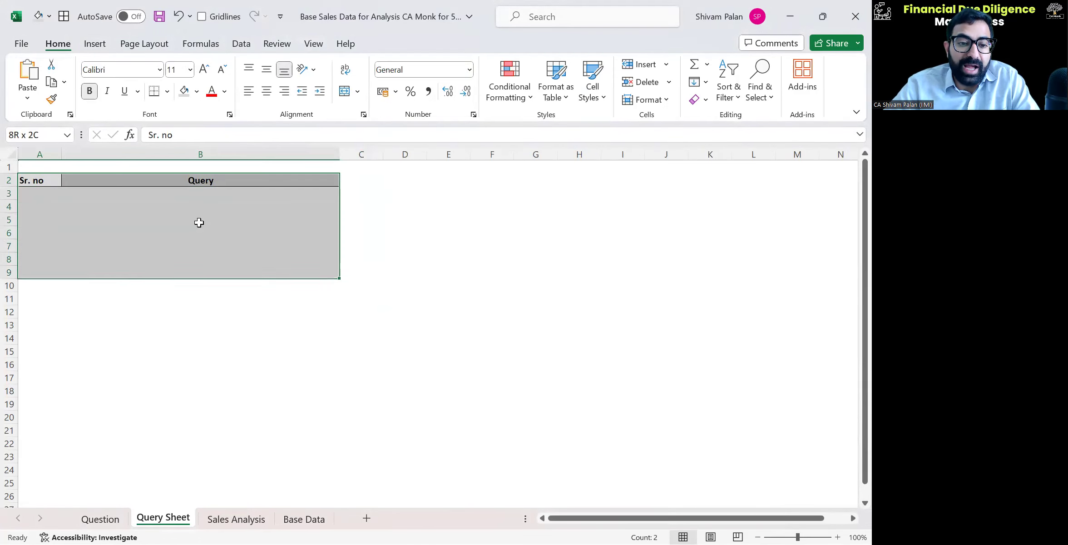
pyautogui.hotkey('alt', 'h')
pyautogui.press('b')
pyautogui.press('a')
# Step: Enter 1 as the first serial number in cell A3
pyautogui.press('Down')
pyautogui.press('Up')
pyautogui.press('Down')
pyautogui.write('1')
pyautogui.press('Return')
# Step: Insert a blank row above the query table and a blank column before it
pyautogui.press('Up')
pyautogui.press('Up')
pyautogui.press('Up')
pyautogui.hotkey('shift', 'space')
pyautogui.press('Left')
pyautogui.hotkey('shift', 'space')
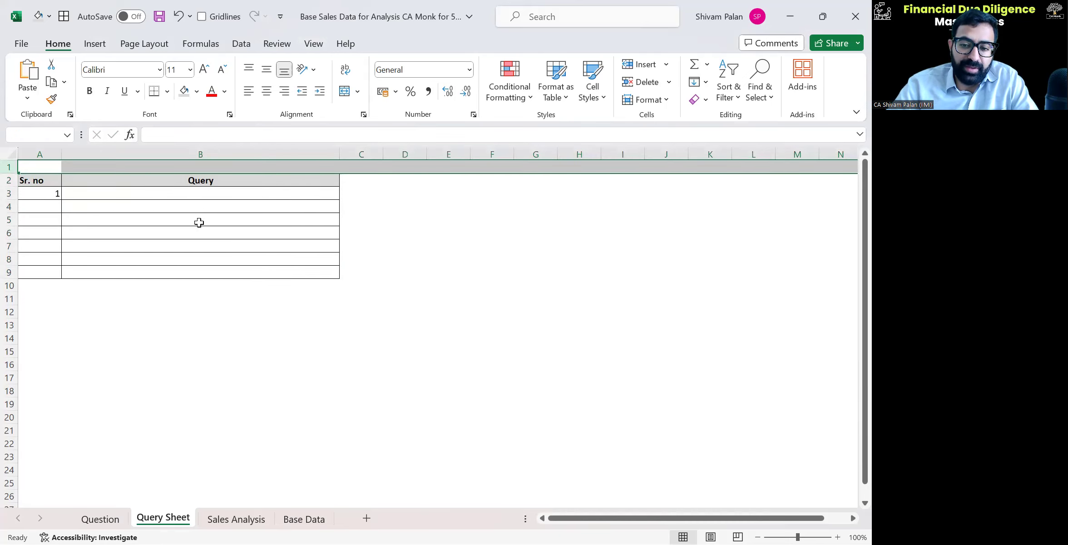
pyautogui.hotkey('ctrl', 'shift', '+')
pyautogui.press('Left')
pyautogui.hotkey('ctrl', 'space')
pyautogui.hotkey('ctrl', 'shift', '+')
# Step: Narrow the blank column A to a width of 2
pyautogui.hotkey('alt', 'h')
pyautogui.press('o')
pyautogui.press('h')
pyautogui.press('Return')
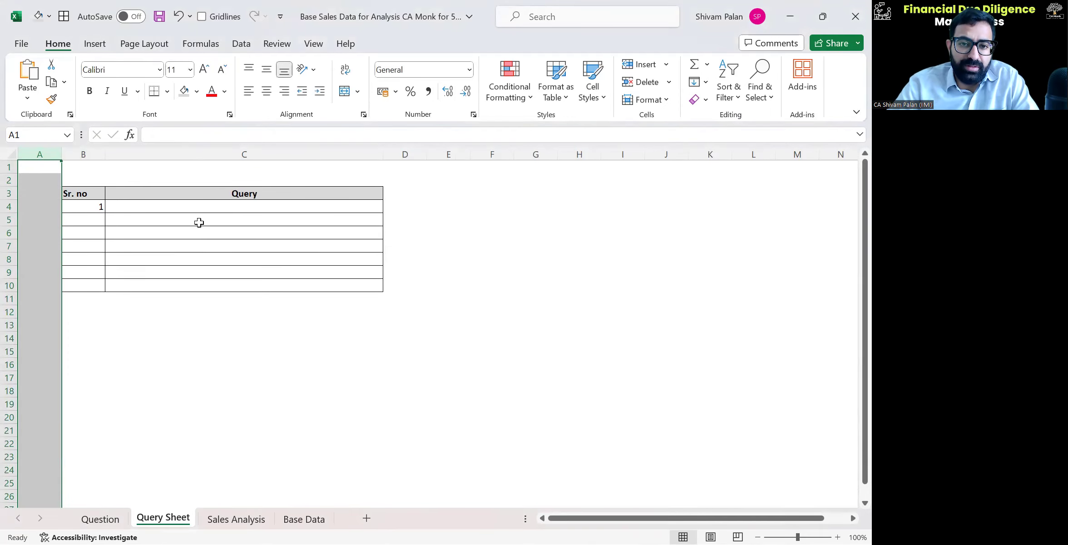
pyautogui.hotkey('alt', 'h')
pyautogui.write('ow2')
pyautogui.press('Return')
# Step: Enter the title "Queries which needs to asked to client" in B2 and format it bold and italic
pyautogui.press('Left')
pyautogui.press('Down')
pyautogui.press('Right')
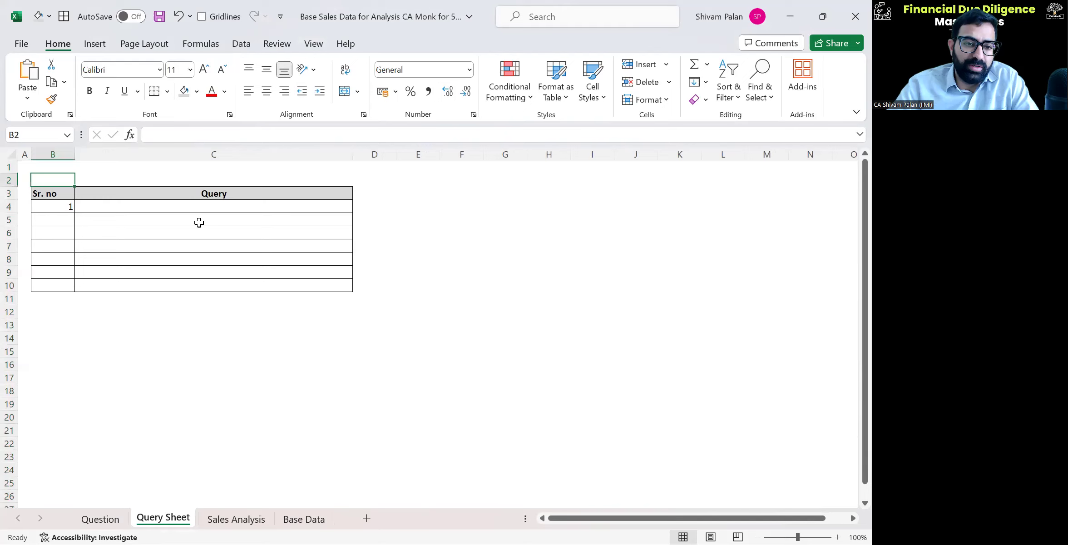
pyautogui.write('Qu')
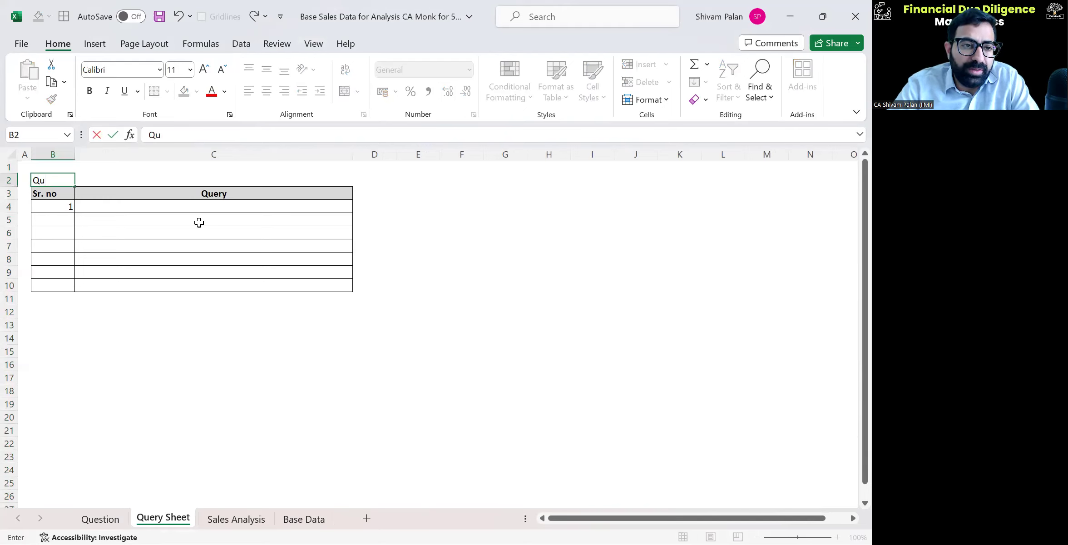
pyautogui.write('eries which needs to a')
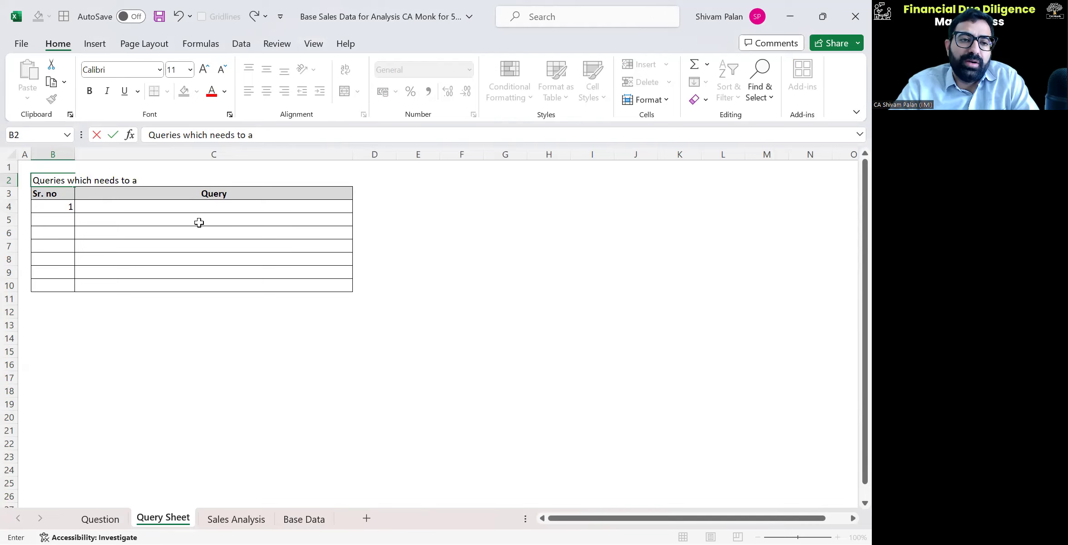
pyautogui.press('Return')
pyautogui.press('Up')
pyautogui.hotkey('ctrl', 'b')
pyautogui.hotkey('ctrl', 'i')
# Step: Enter the formula =B4+1 in B5 and fill it down to B10 to number the query rows
pyautogui.press('Down')
pyautogui.press('Down')
pyautogui.press('Down')
pyautogui.write('=')
pyautogui.press('Up')
pyautogui.write('+')
pyautogui.press('Return')
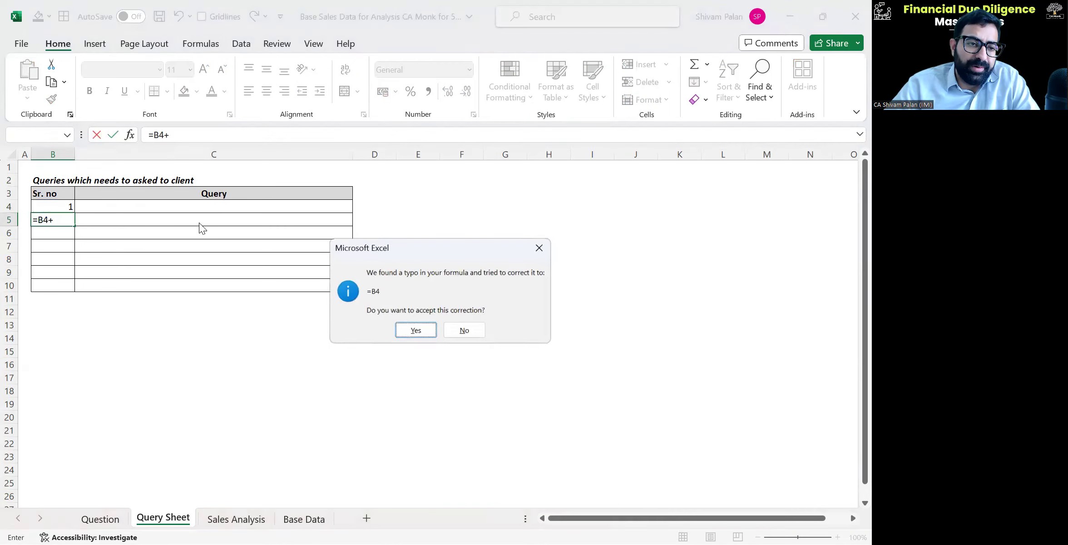
pyautogui.press('Return')
pyautogui.press('F2')
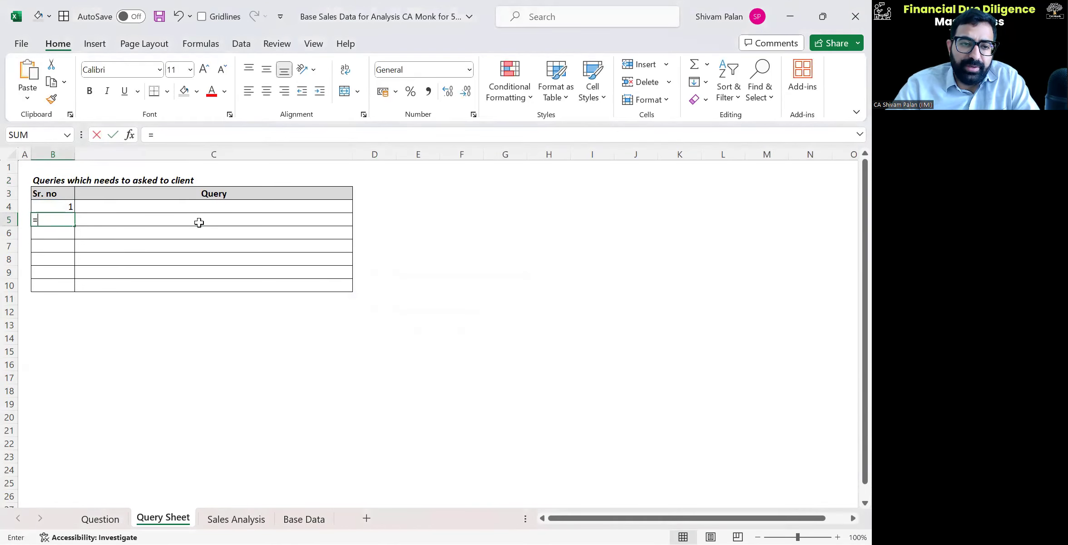
pyautogui.write('+1')
pyautogui.hotkey('ctrl', 'Return')
pyautogui.hotkey('shift', 'Down')
pyautogui.hotkey('shift', 'Down')
pyautogui.hotkey('shift', 'Down')
pyautogui.hotkey('shift', 'Down')
pyautogui.hotkey('shift', 'Down')
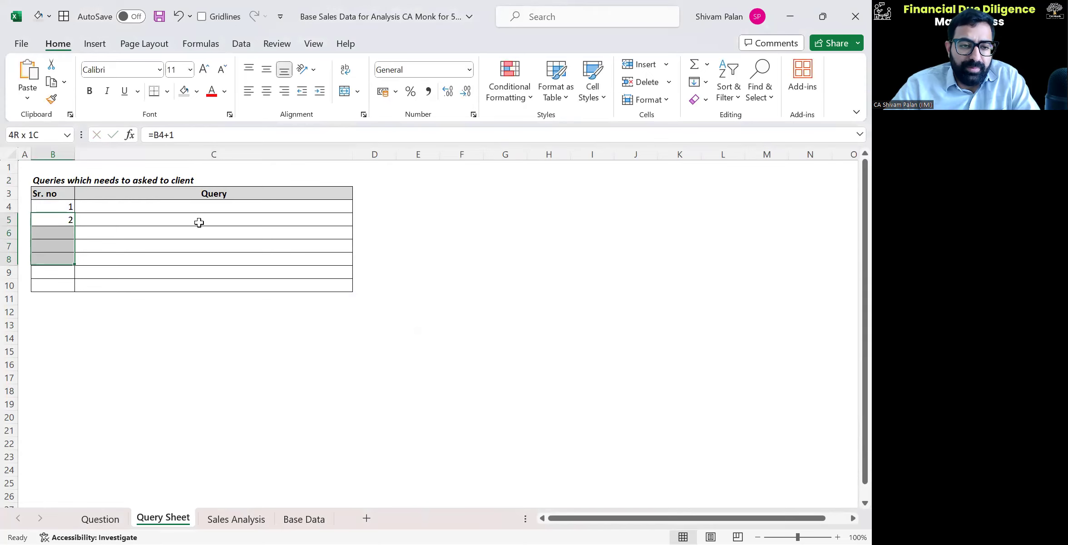
pyautogui.hotkey('ctrl', 'd')
# Step: Centre the serial numbers in B4:B10
pyautogui.press('Up')
pyautogui.hotkey('ctrl', 'shift', 'Down')
pyautogui.hotkey('alt', 'h')
pyautogui.press('a')
pyautogui.press('c')
pyautogui.press('Right')
# Step: Check the 2020 to 2022 sale values on the Sales Analysis sheet, and start the first query in C4 with "Decr"
pyautogui.hotkey('ctrl', 'pagedown')
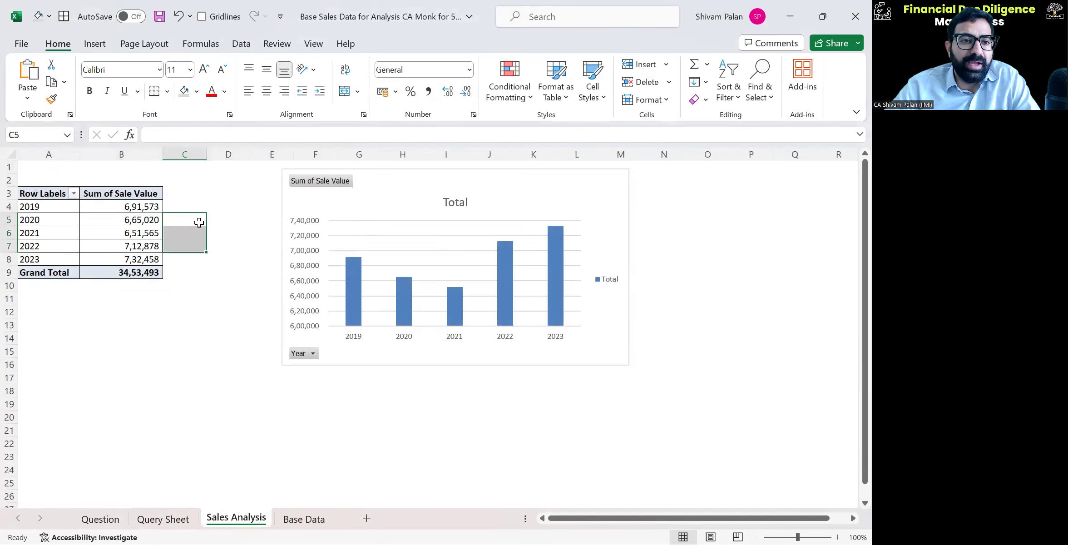
pyautogui.press('Left')
pyautogui.hotkey('shift', 'Left')
pyautogui.hotkey('shift', 'Down')
pyautogui.hotkey('shift', 'Down')
pyautogui.hotkey('ctrl', 'pageup')
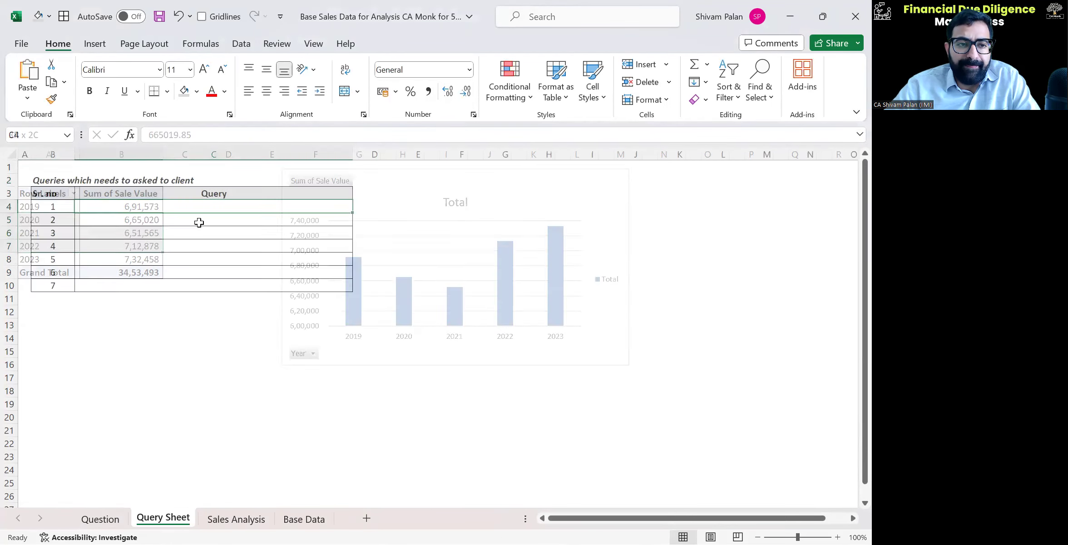
pyautogui.hotkey('ctrl', 'pagedown')
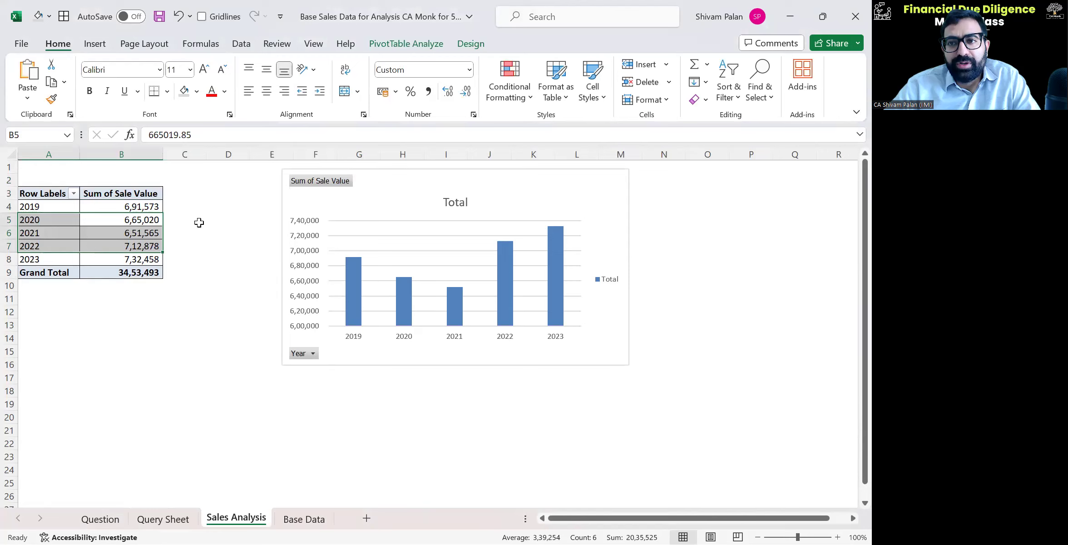
pyautogui.hotkey('ctrl', 'pageup')
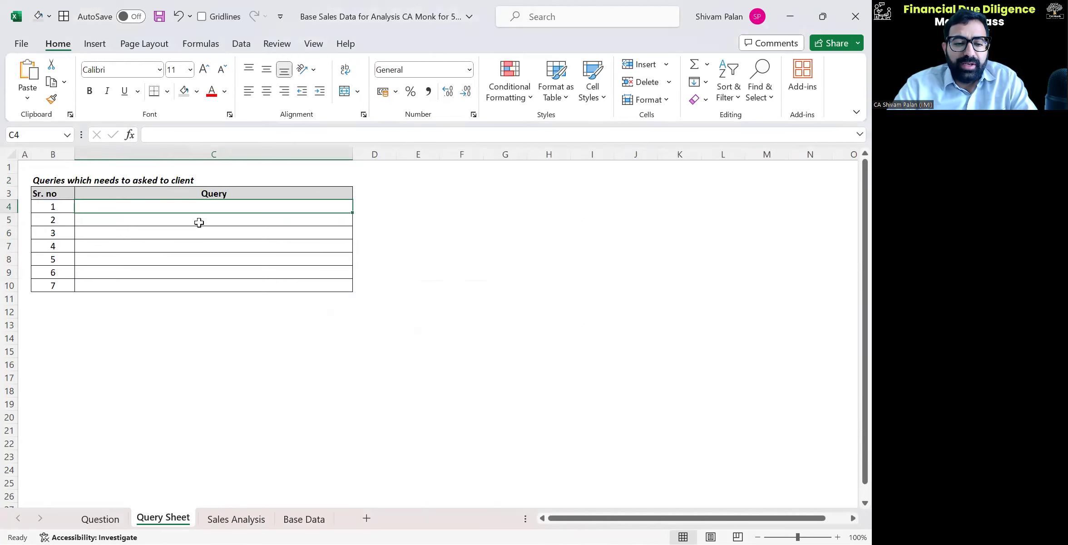
pyautogui.write('Dr')
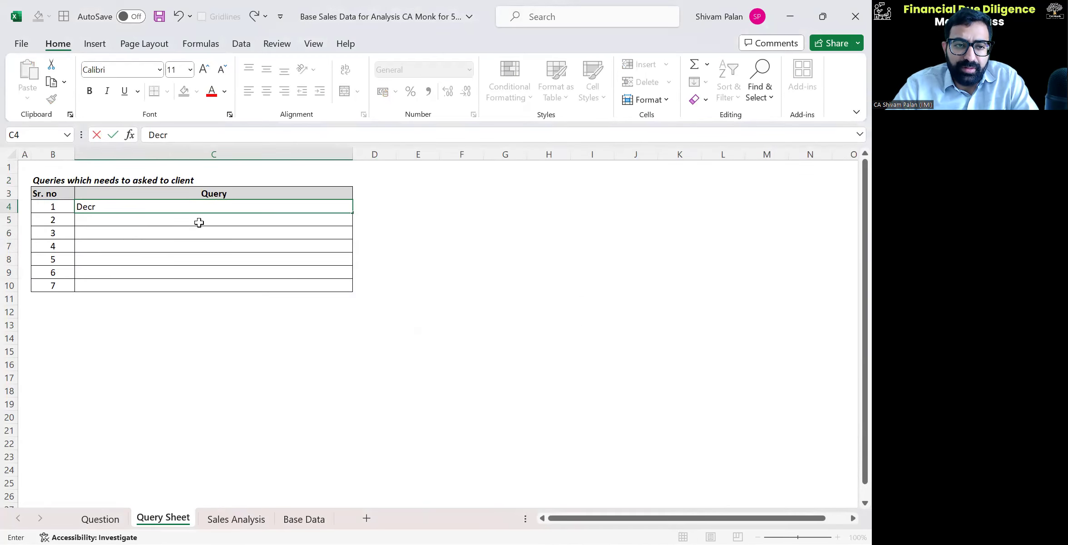
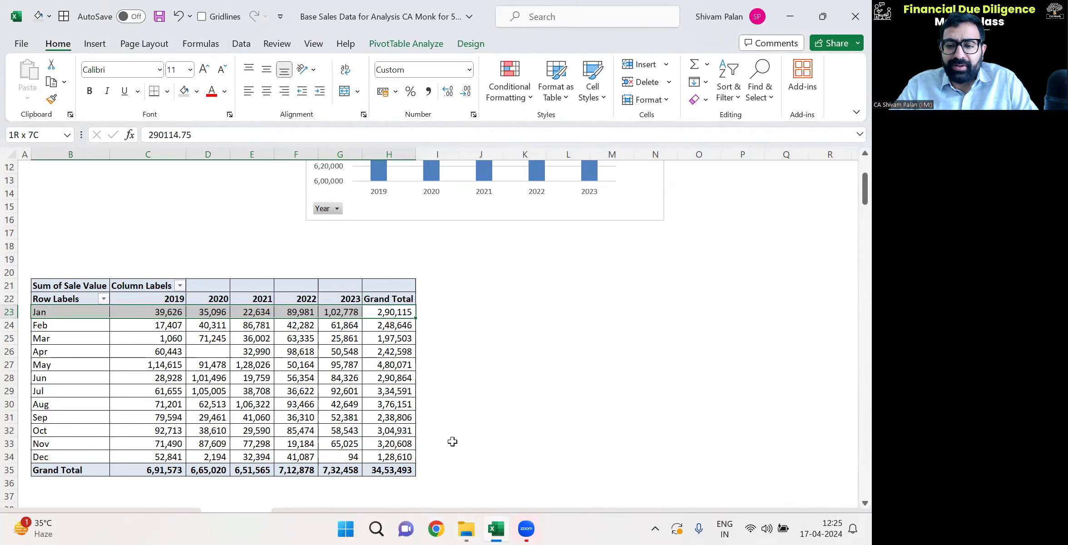
pyautogui.click(543, 378)
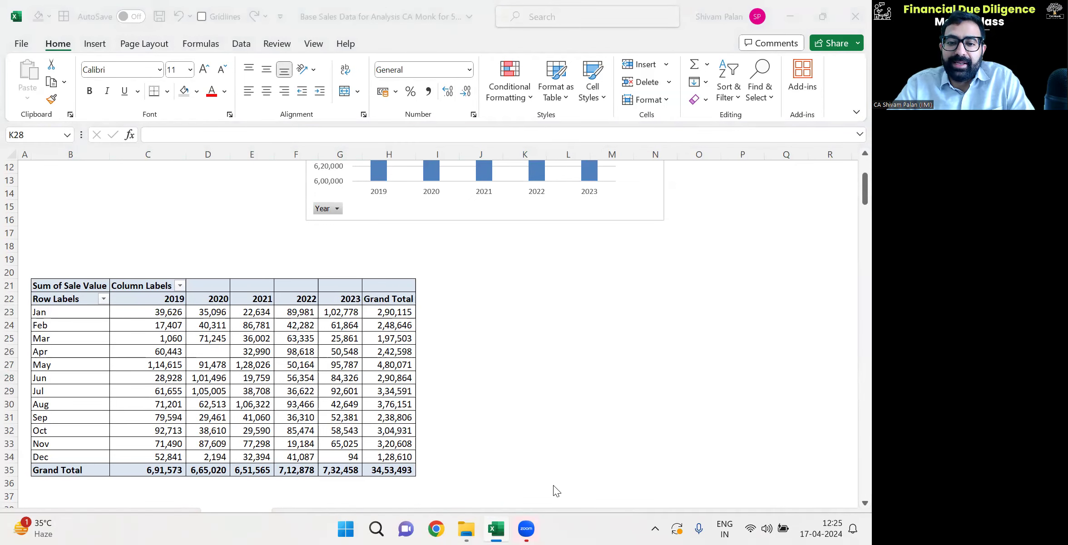
pyautogui.click(592, 521)
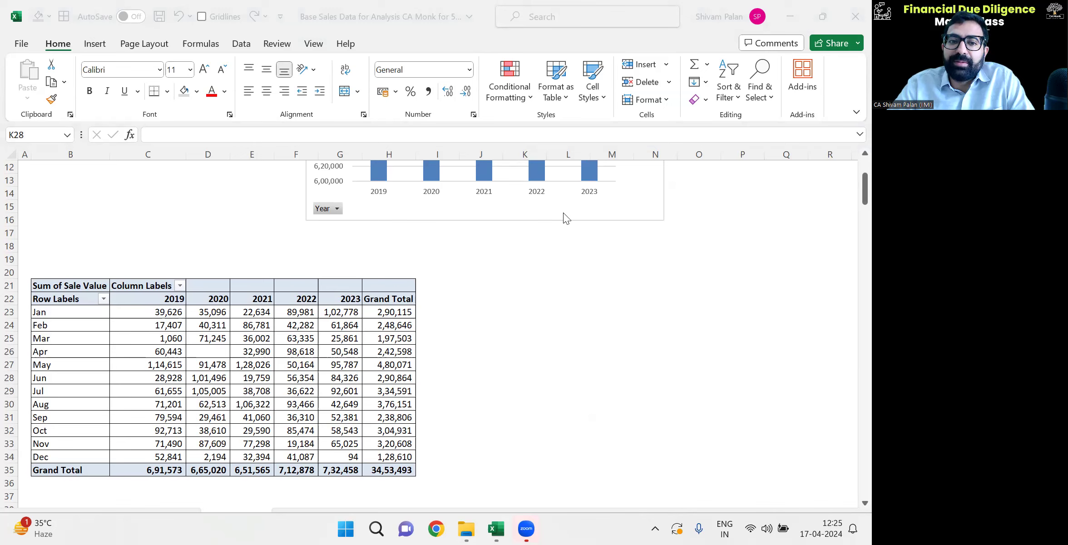
# Step: Highlight the top 10 monthly sale values in C23:G34 with conditional formatting, using light red fill with dark red text
pyautogui.click(320, 312)
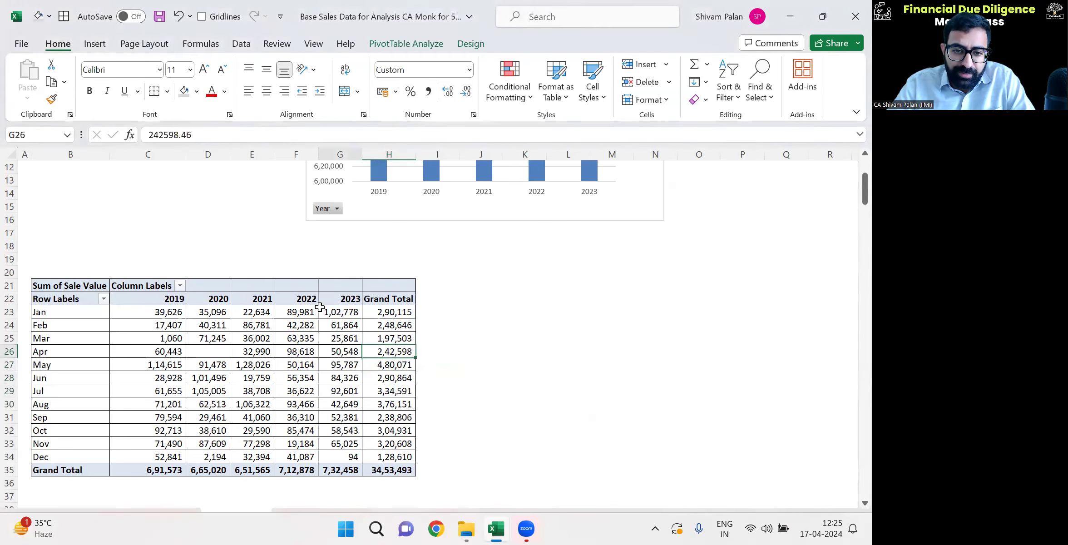
pyautogui.press('Up')
pyautogui.hotkey('shift', 'Left')
pyautogui.hotkey('shift', 'Left')
pyautogui.hotkey('shift', 'Left')
pyautogui.hotkey('shift', 'Left')
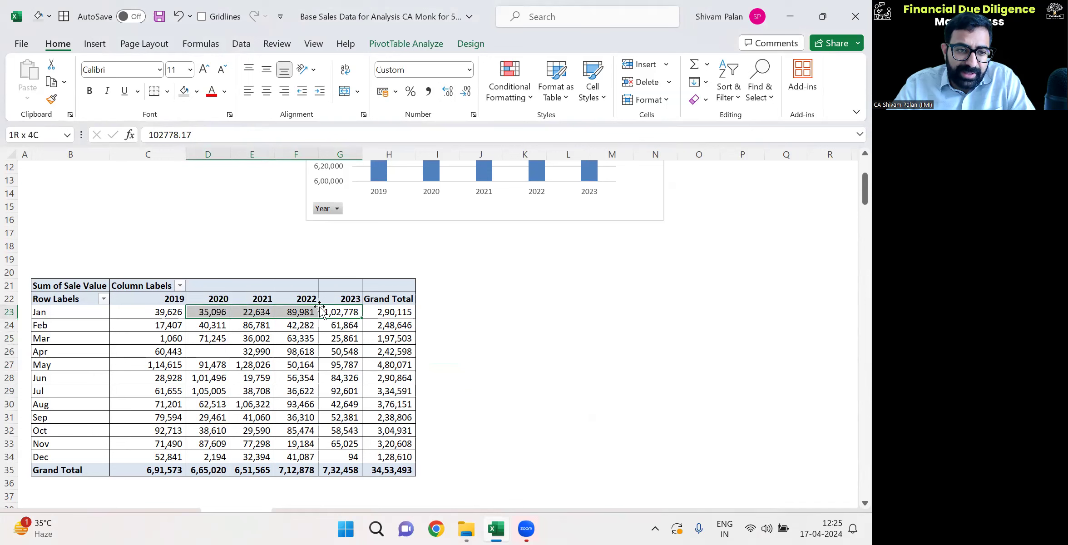
pyautogui.hotkey('shift', 'Down')
pyautogui.hotkey('shift', 'Down')
pyautogui.hotkey('shift', 'Down')
pyautogui.hotkey('shift', 'Down')
pyautogui.hotkey('shift', 'Down')
pyautogui.hotkey('shift', 'Down')
pyautogui.hotkey('shift', 'Down')
pyautogui.hotkey('shift', 'Down')
pyautogui.hotkey('shift', 'Down')
pyautogui.hotkey('shift', 'Down')
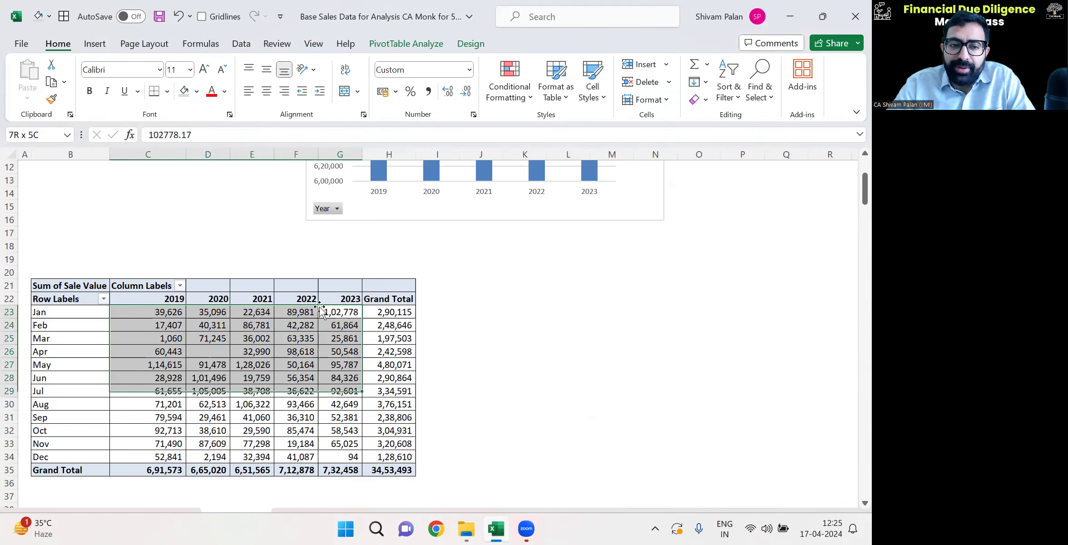
pyautogui.hotkey('shift', 'Down')
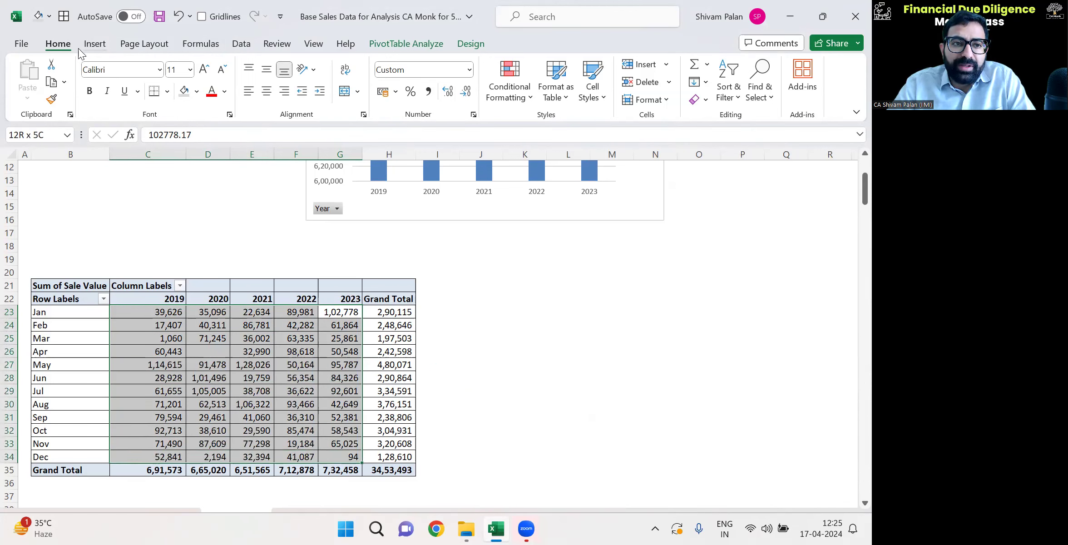
pyautogui.click(509, 84)
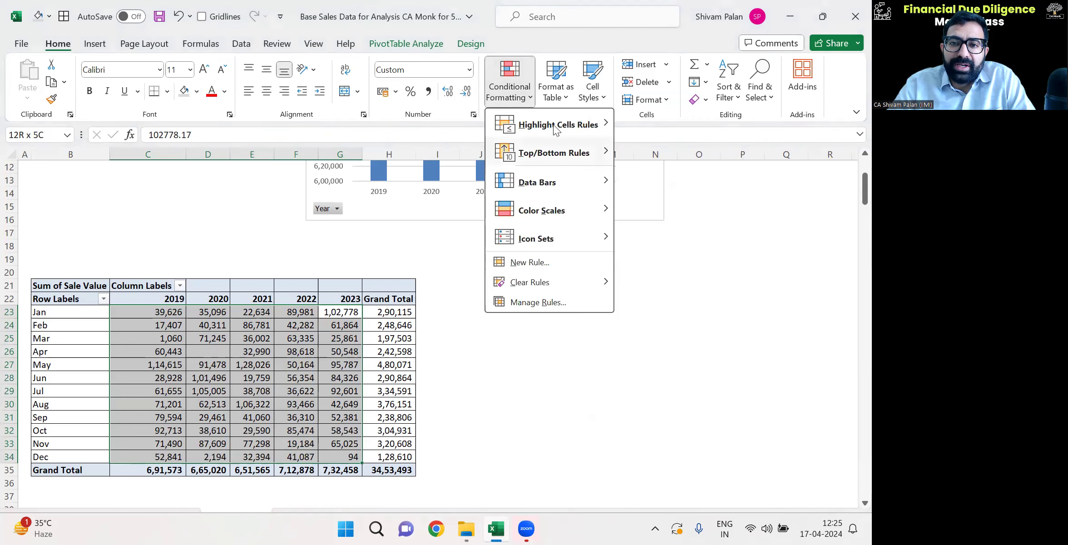
pyautogui.moveTo(555, 125)
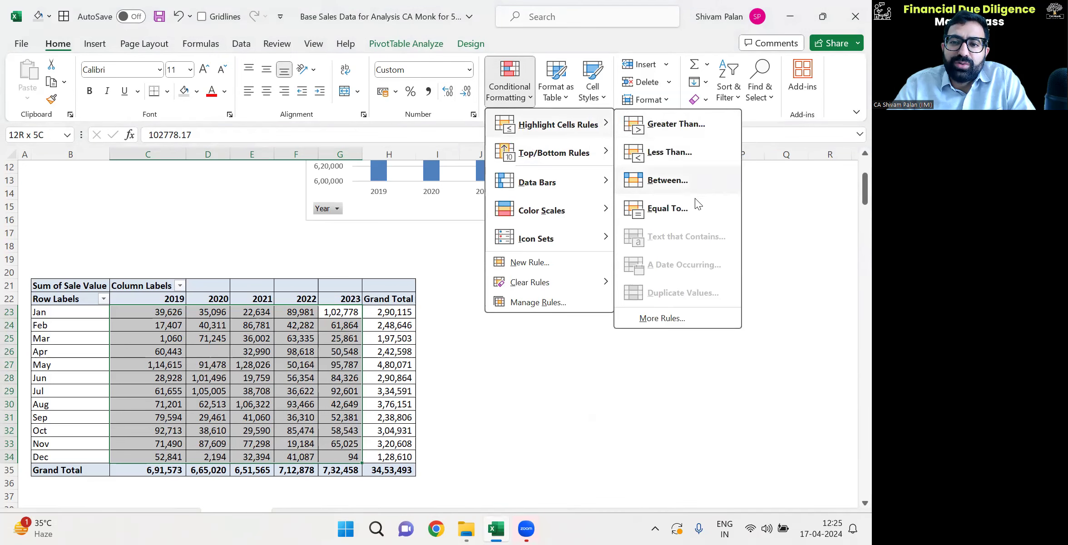
pyautogui.moveTo(543, 155)
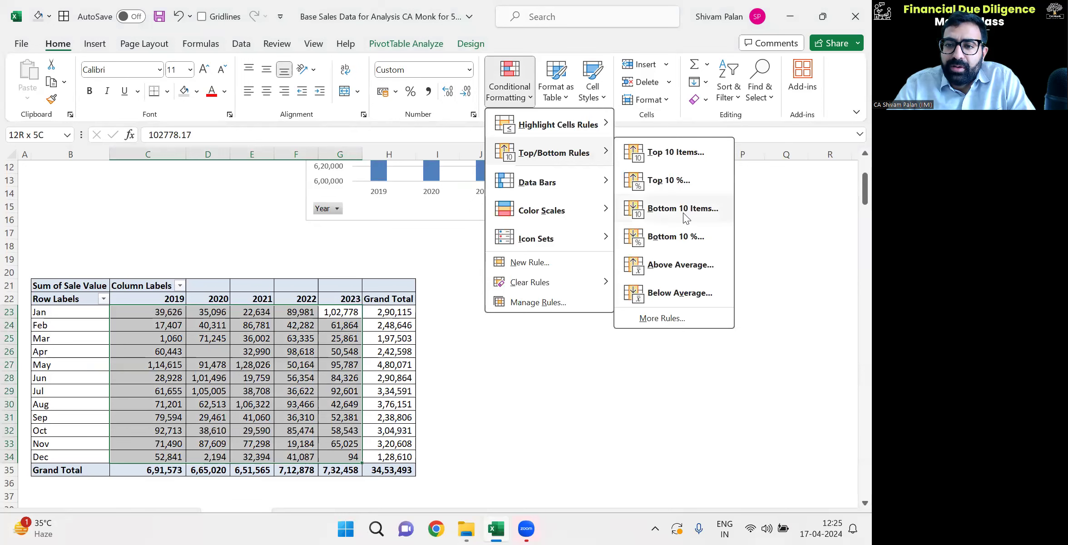
pyautogui.click(661, 151)
pyautogui.click(446, 273)
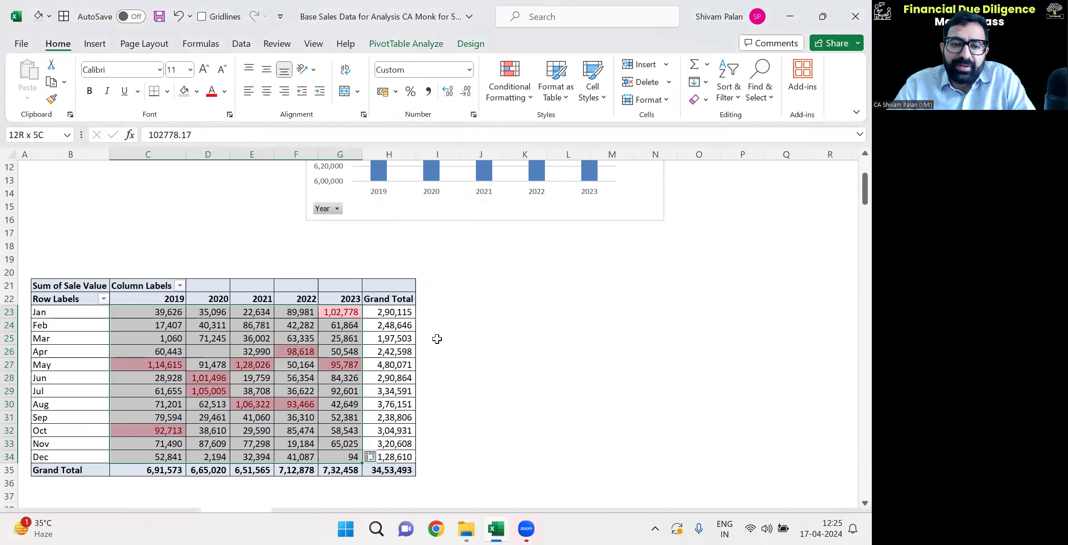
# Step: Examine the highlighted top sale values by month and year, including the whole May row
pyautogui.click(442, 353)
pyautogui.press('Up')
pyautogui.press('Left')
pyautogui.press('Up')
pyautogui.press('Left')
pyautogui.press('Up')
pyautogui.press('Left')
pyautogui.press('Right')
pyautogui.hotkey('ctrl', 'shift', 'Left')
pyautogui.press('Right')
pyautogui.press('Left')
pyautogui.press('Down')
pyautogui.press('Down')
pyautogui.press('Down')
pyautogui.press('Left')
pyautogui.press('Down')
pyautogui.press('Down')
pyautogui.press('Up')
pyautogui.hotkey('shift', 'space')
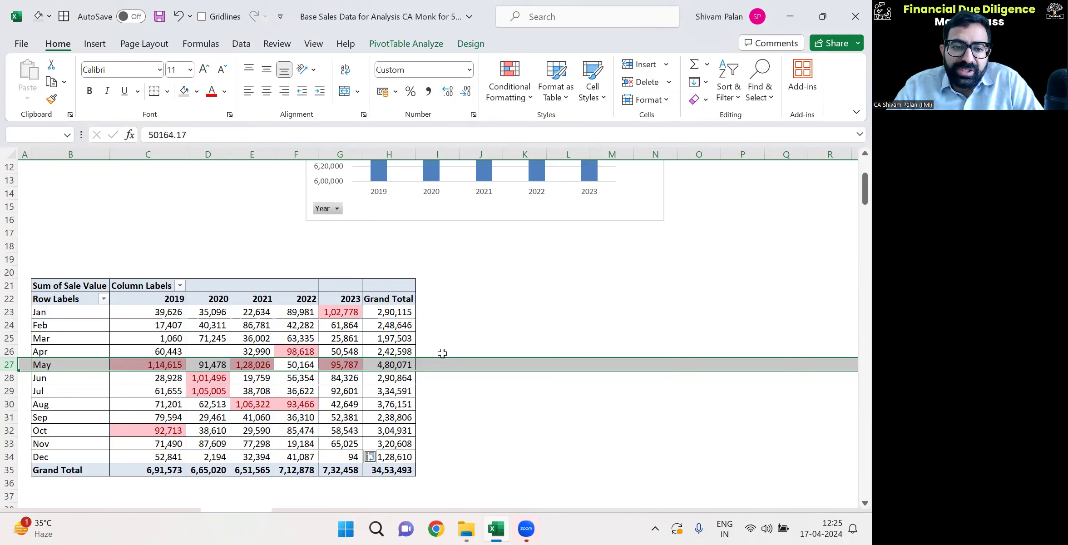
# Step: Compare the highlighted sale values across the April to August rows
pyautogui.press('Up')
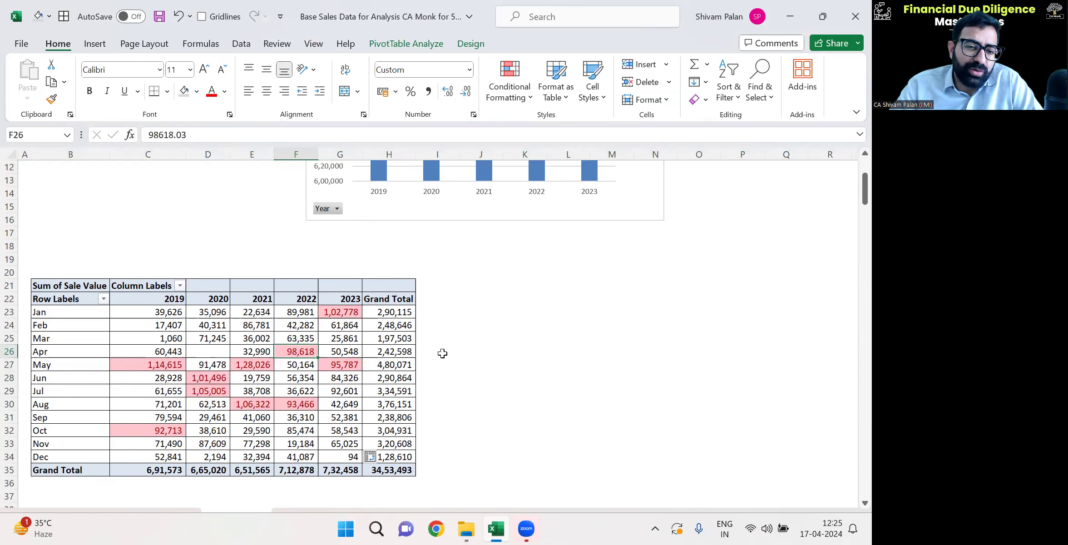
pyautogui.hotkey('shift', 'space')
pyautogui.hotkey('shift', 'Down')
pyautogui.hotkey('shift', 'Down')
pyautogui.hotkey('shift', 'Down')
pyautogui.hotkey('shift', 'Down')
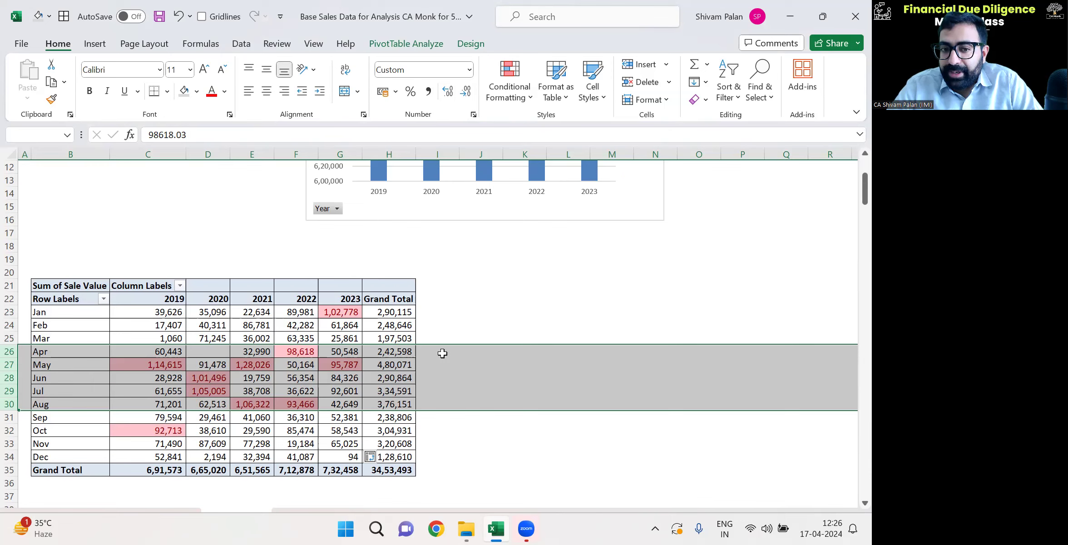
# Step: Check the December 2023 sale value in the monthly sales PivotTable
pyautogui.click(341, 458)
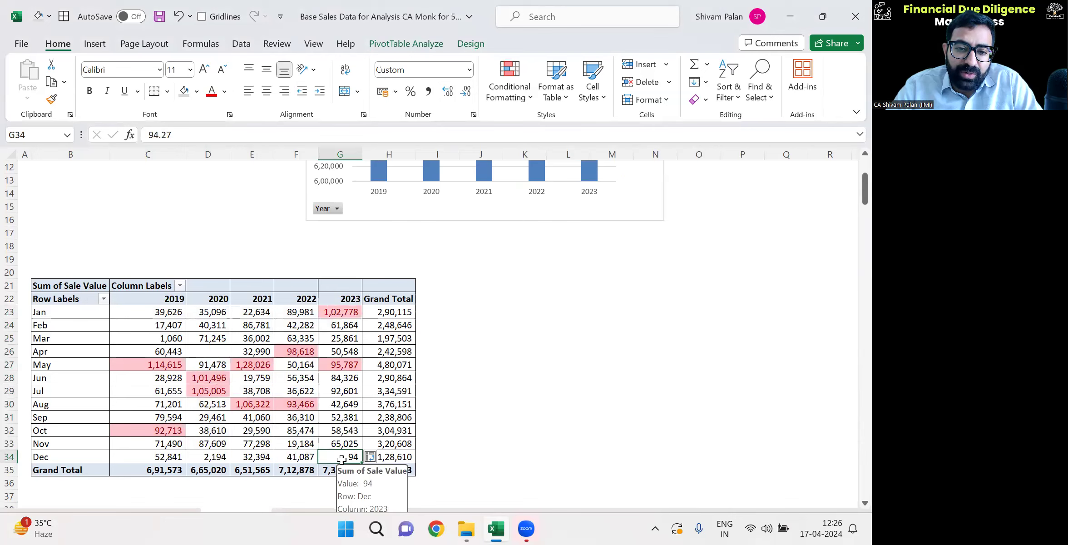
pyautogui.press('Right')
pyautogui.press('Right')
pyautogui.press('Left')
pyautogui.press('Left')
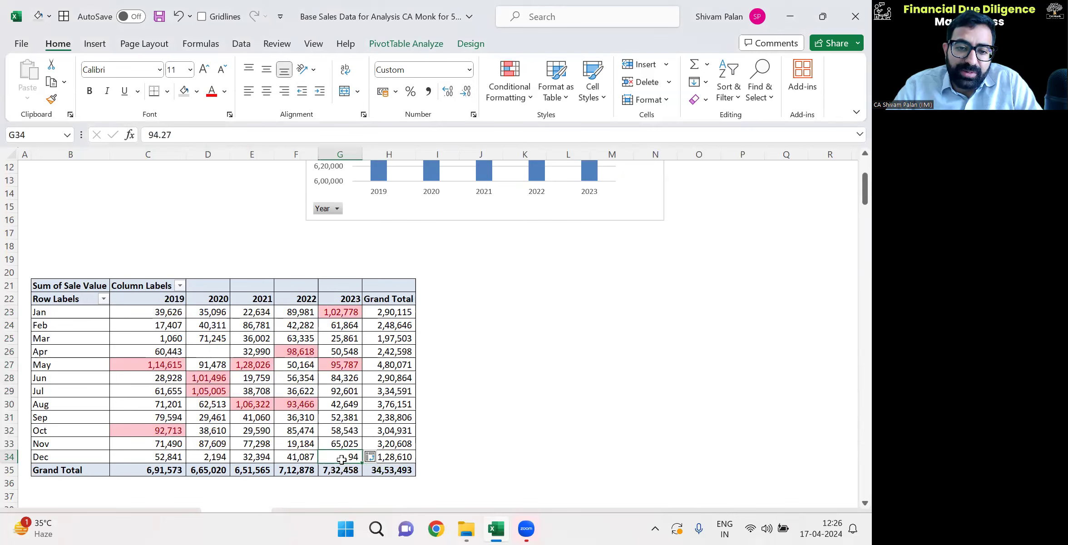
# Step: Note "Cut off issue" in I34 beside the December row
pyautogui.click(504, 414)
pyautogui.press('Left')
pyautogui.press('Left')
pyautogui.press('Down')
pyautogui.press('Down')
pyautogui.press('Down')
pyautogui.press('Down')
pyautogui.press('Left')
pyautogui.press('Up')
pyautogui.press('Left')
pyautogui.press('Right')
pyautogui.press('Right')
pyautogui.press('Down')
pyautogui.press('Right')
pyautogui.press('Up')
pyautogui.press('Up')
pyautogui.press('Left')
pyautogui.press('Down')
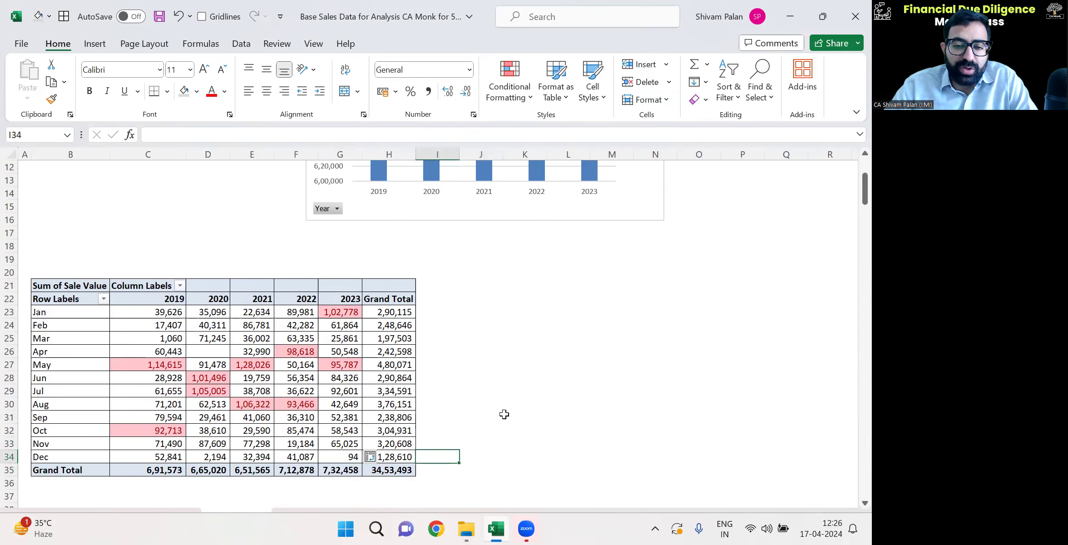
pyautogui.write('Cut off')
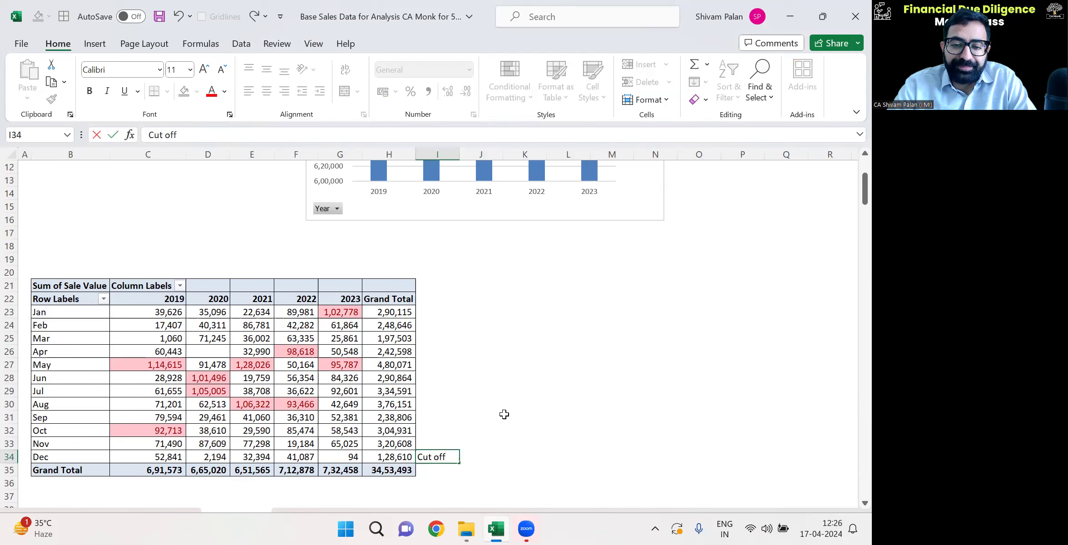
pyautogui.write(' bas')
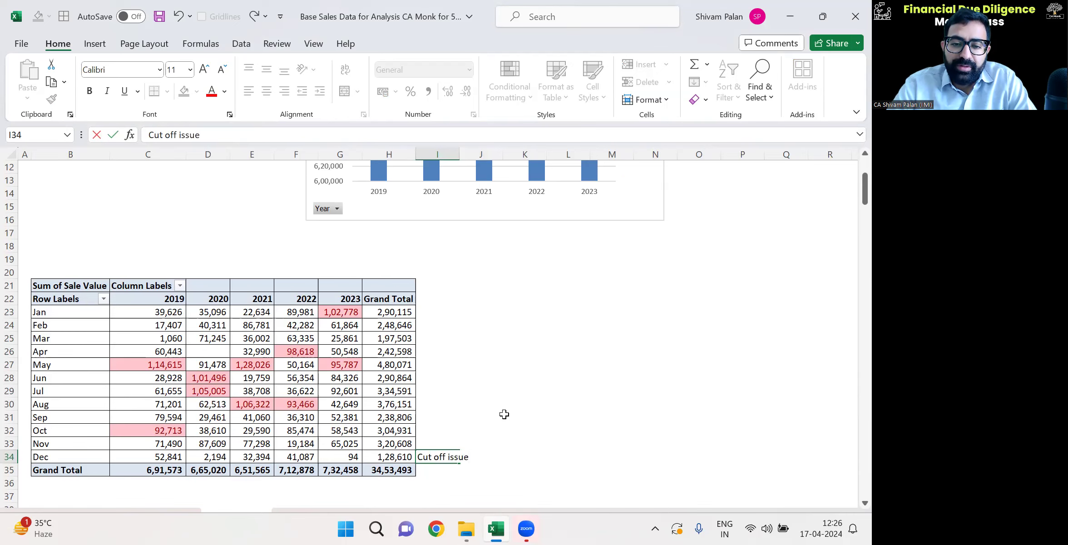
pyautogui.press('BackSpace')
pyautogui.press('BackSpace')
pyautogui.press('BackSpace')
pyautogui.press('BackSpace')
pyautogui.press('Return')
# Step: Restore and re-maximise the workbook window so that the sheet tabs show, ending on the Sales Analysis sheet
pyautogui.hotkey('ctrl', 'pagedown')
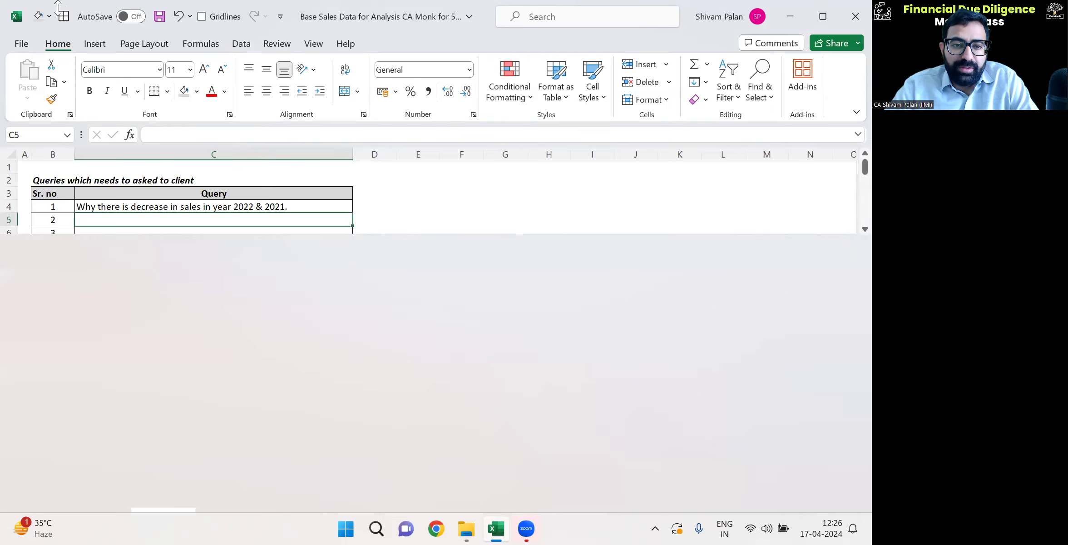
pyautogui.doubleClick(59, 6)
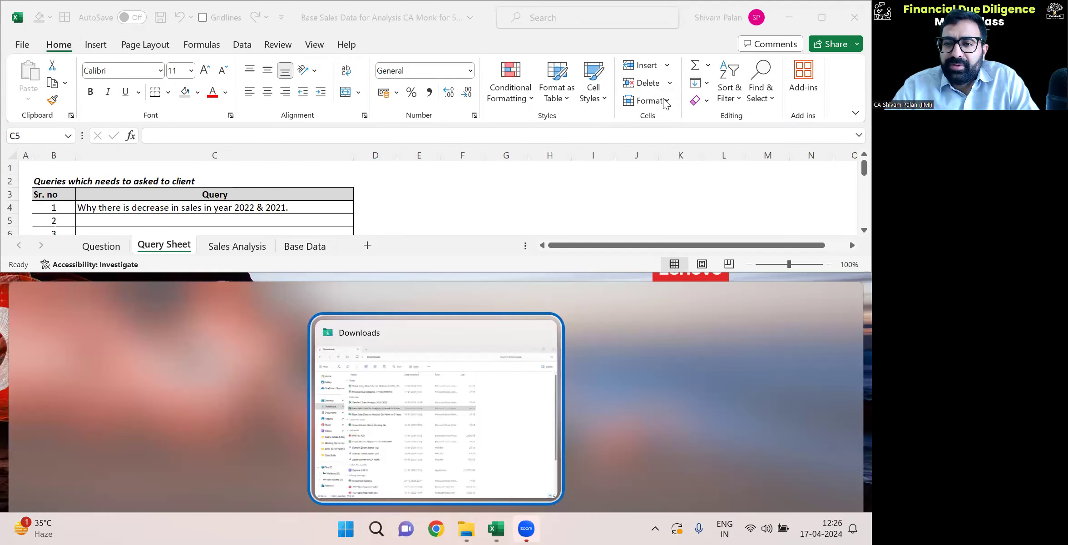
pyautogui.doubleClick(632, 273)
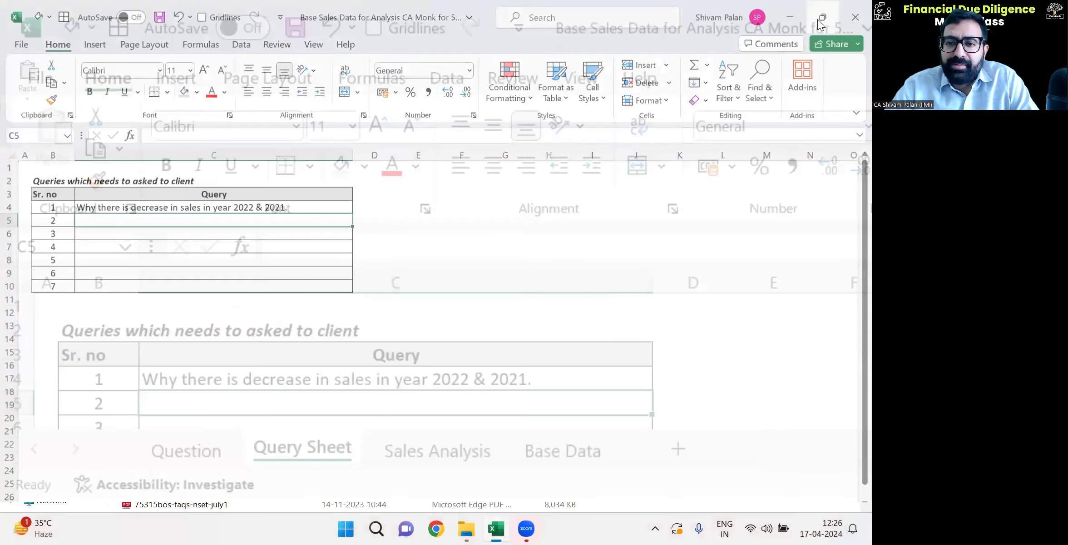
pyautogui.click(477, 349)
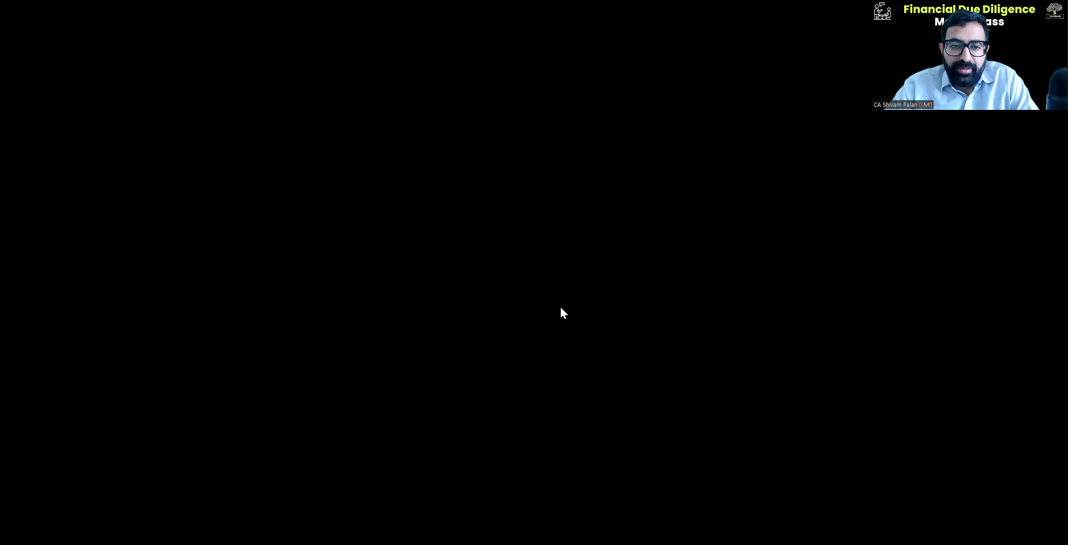
pyautogui.hotkey('ctrl', 'pagedown')
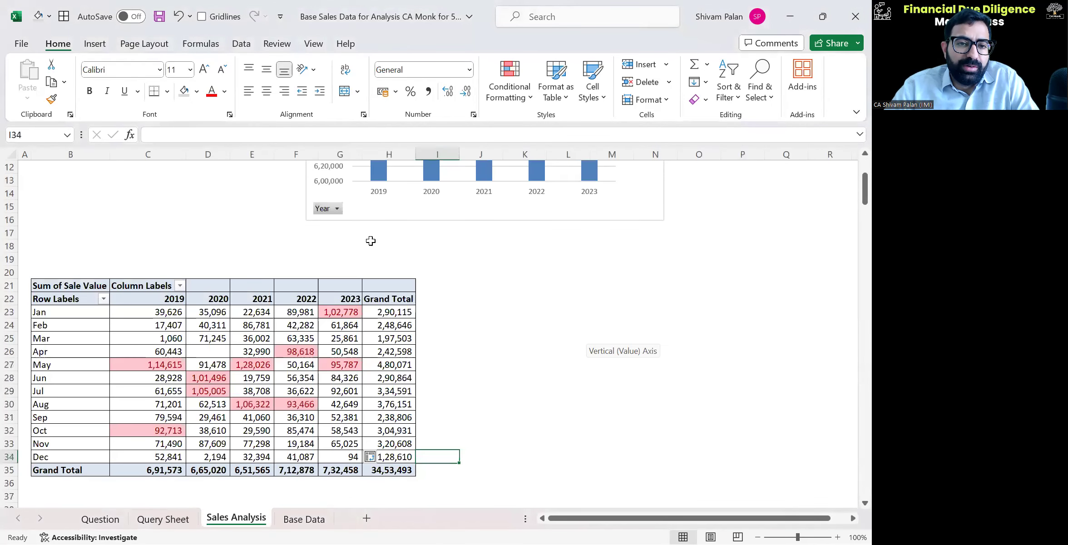
# Step: Enter the second query in C5 of the Query Sheet as "Why the sales in Dec 23 is only Rs."
pyautogui.hotkey('ctrl', 'pageup')
pyautogui.press('Left')
pyautogui.press('Up')
pyautogui.hotkey('ctrl', 'Up')
pyautogui.press('Down')
pyautogui.write('Why ')
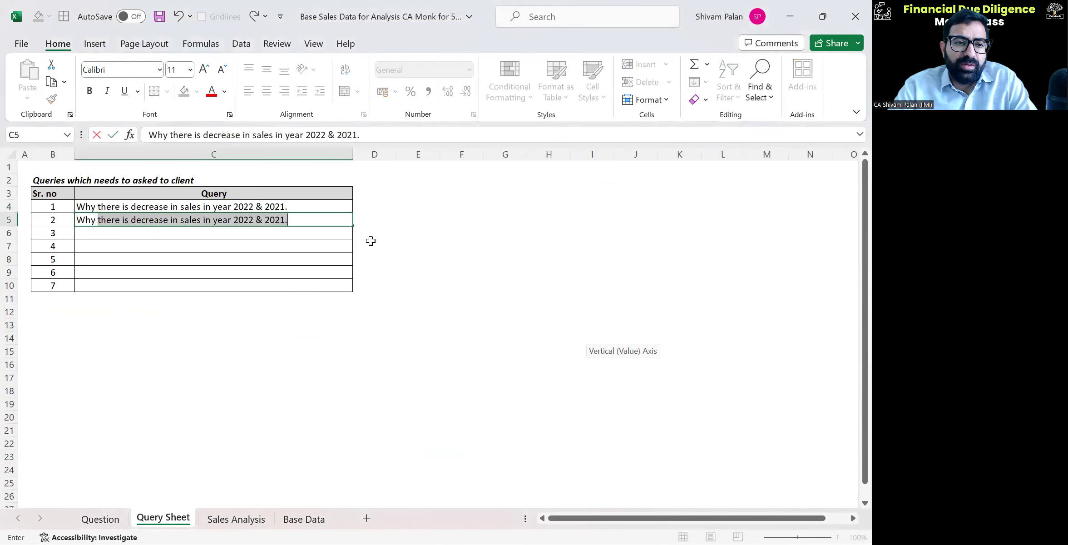
pyautogui.write('the sames')
pyautogui.press('BackSpace')
pyautogui.press('BackSpace')
pyautogui.press('BackSpace')
pyautogui.press('BackSpace')
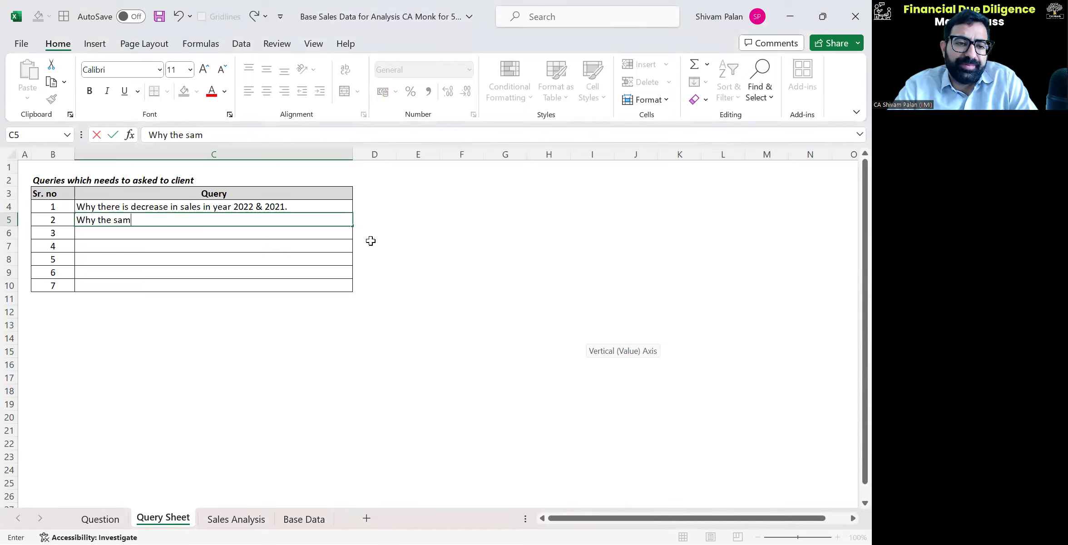
pyautogui.write('alses i')
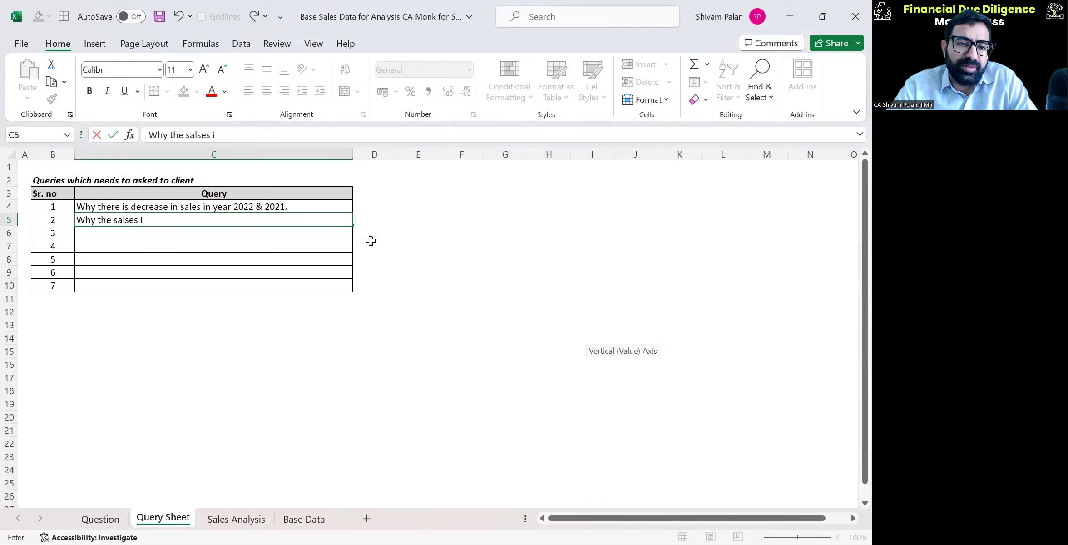
pyautogui.press('BackSpace')
pyautogui.press('BackSpace')
pyautogui.press('BackSpace')
pyautogui.press('BackSpace')
pyautogui.press('BackSpace')
pyautogui.write('es in Dec 23 is only Rs.')
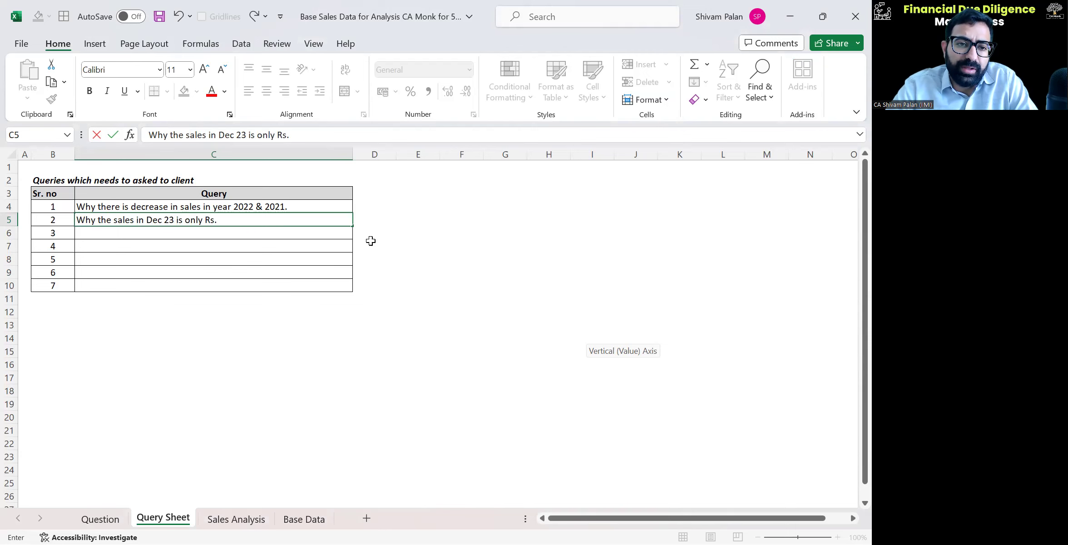
# Step: Complete the query in C5 with the amount "94", after looking through the neighbouring data sheets
pyautogui.press('Return')
pyautogui.hotkey('ctrl', 'pagedown')
pyautogui.hotkey('ctrl', 'pagedown')
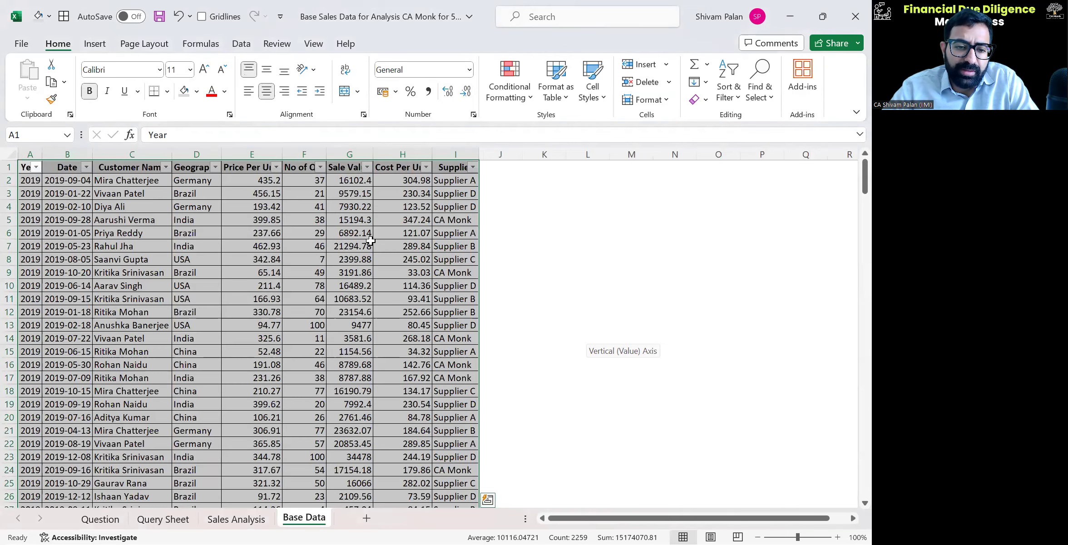
pyautogui.hotkey('ctrl', 'pageup')
pyautogui.hotkey('ctrl', 'pageup')
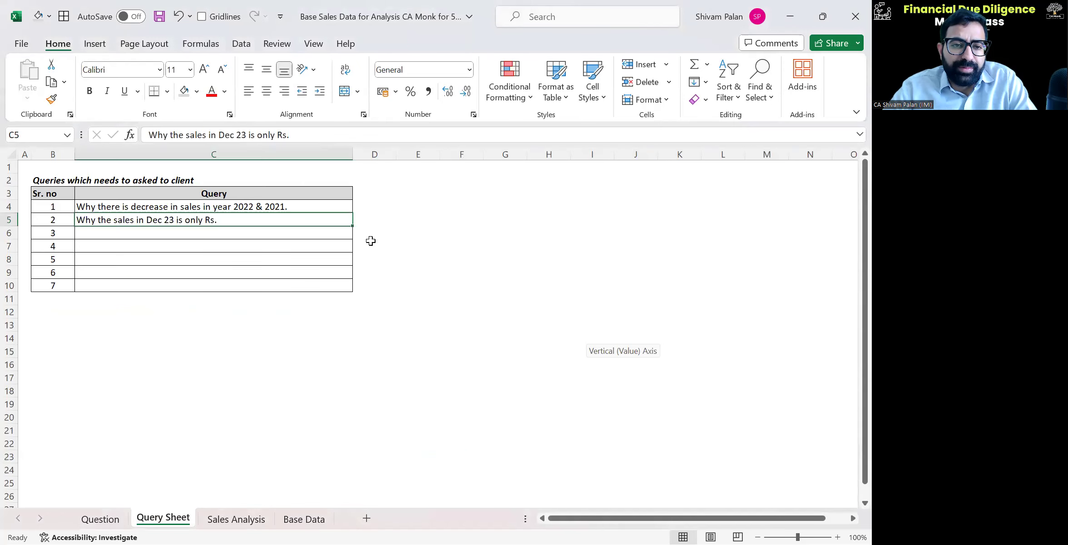
pyautogui.press('F2')
pyautogui.write('94')
pyautogui.press('Return')
pyautogui.press('Up')
# Step: Verify the December 2023 sale value in G34 on the Sales Analysis sheet
pyautogui.hotkey('ctrl', 'pagedown')
pyautogui.press('Up')
pyautogui.press('Left')
pyautogui.press('Right')
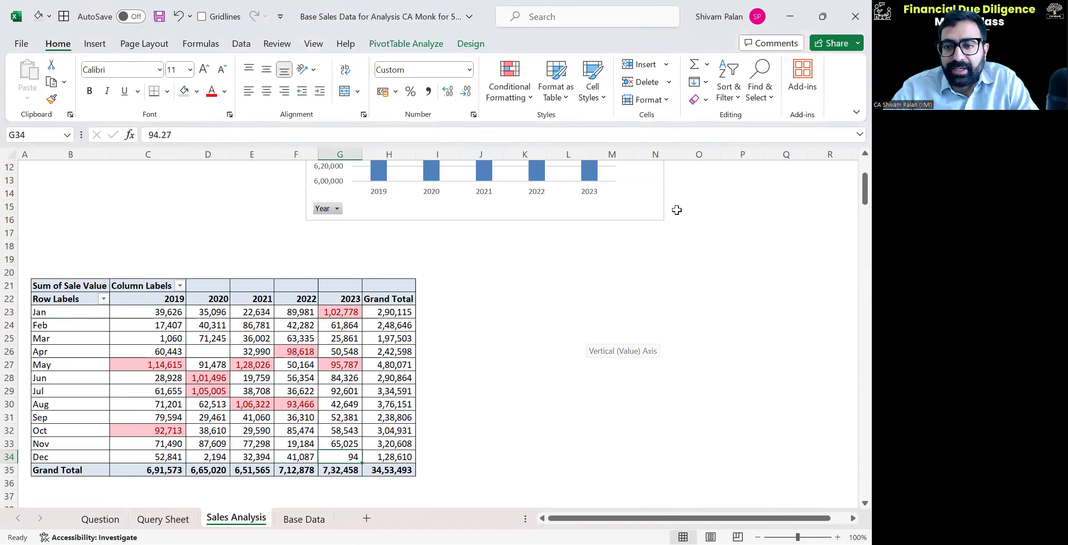
# Step: Review the April to August rows of the monthly sales table for a seasonal pattern
pyautogui.press('Up')
pyautogui.press('Left')
pyautogui.press('Up')
pyautogui.press('Right')
pyautogui.press('Up')
pyautogui.press('Up')
pyautogui.press('Right')
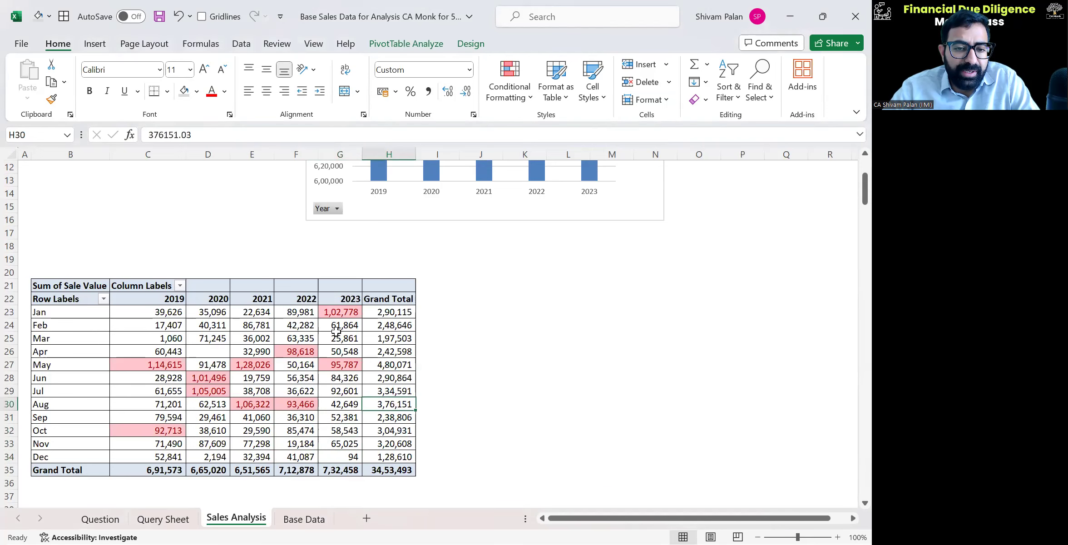
pyautogui.hotkey('shift', 'Left')
pyautogui.hotkey('shift', 'Left')
pyautogui.hotkey('shift', 'Left')
pyautogui.hotkey('shift', 'Left')
pyautogui.hotkey('shift', 'Left')
pyautogui.hotkey('shift', 'Up')
pyautogui.hotkey('shift', 'Up')
pyautogui.hotkey('shift', 'Up')
pyautogui.hotkey('shift', 'Up')
# Step: Enter the third query in C6 of the Query Sheet as "Is any any seasonal factor in your business"
pyautogui.hotkey('ctrl', 'pageup')
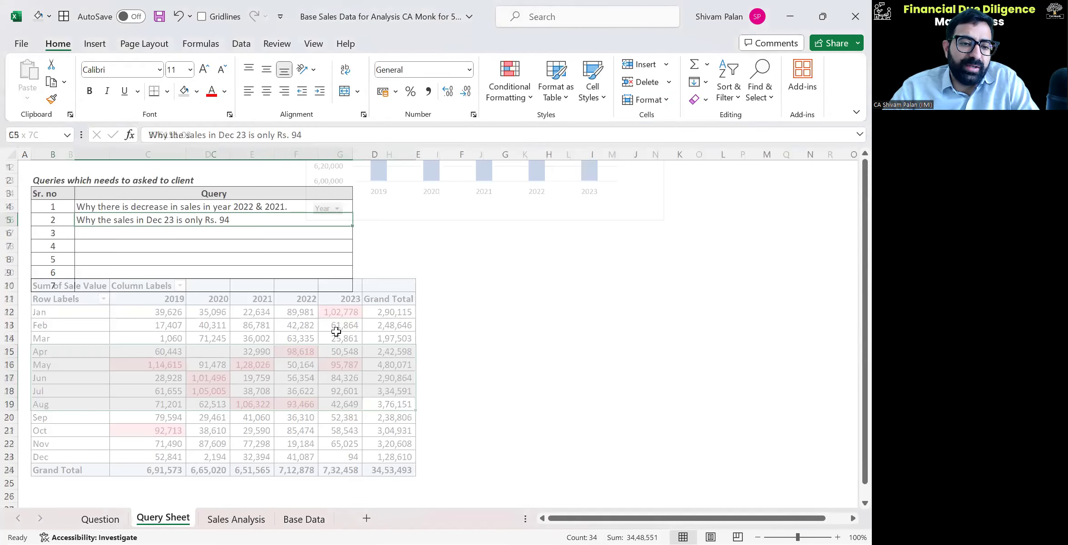
pyautogui.press('Down')
pyautogui.write('Is ')
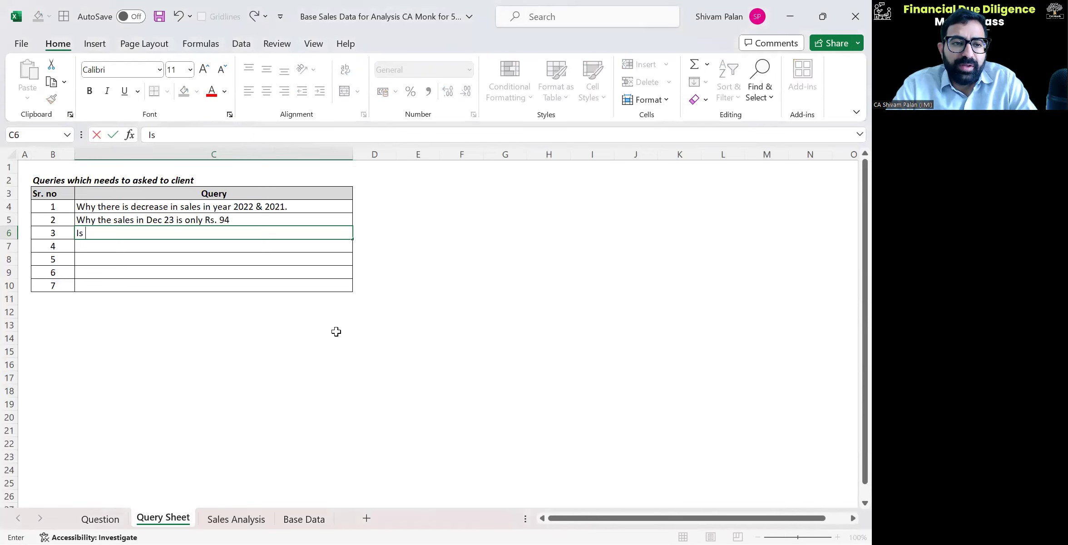
pyautogui.write('any any')
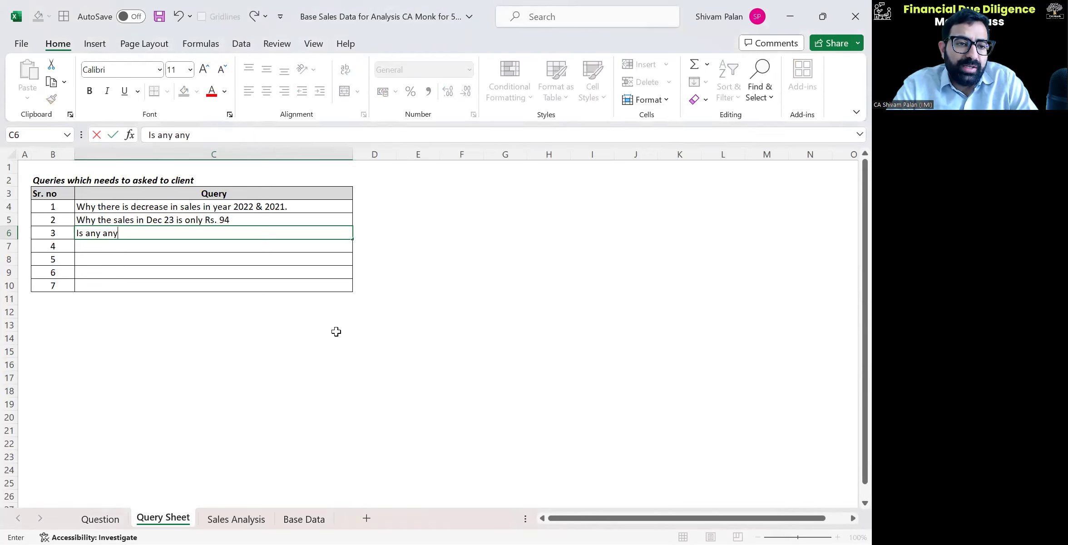
pyautogui.write(' seasonal fac')
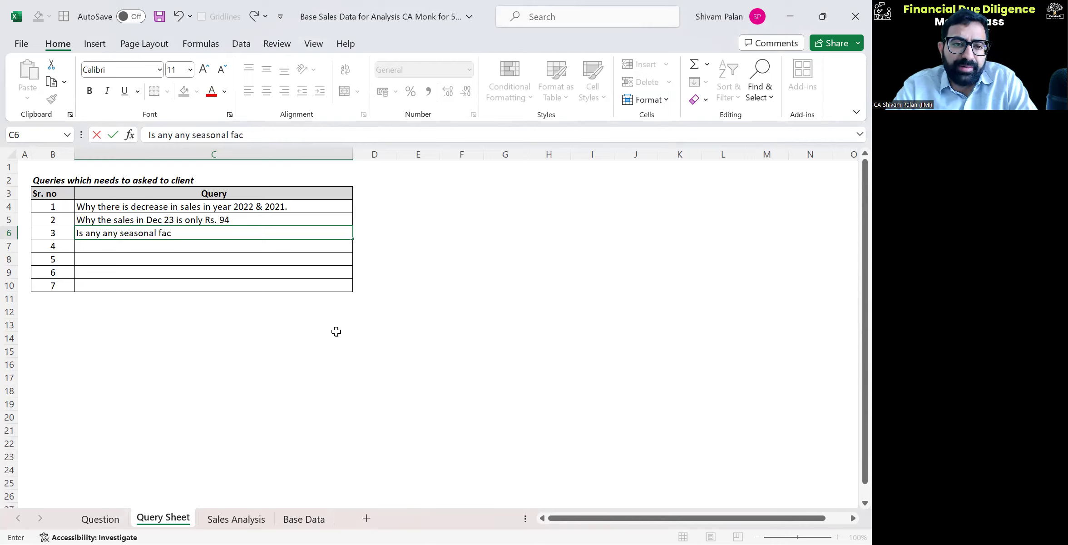
pyautogui.write('tor in your business')
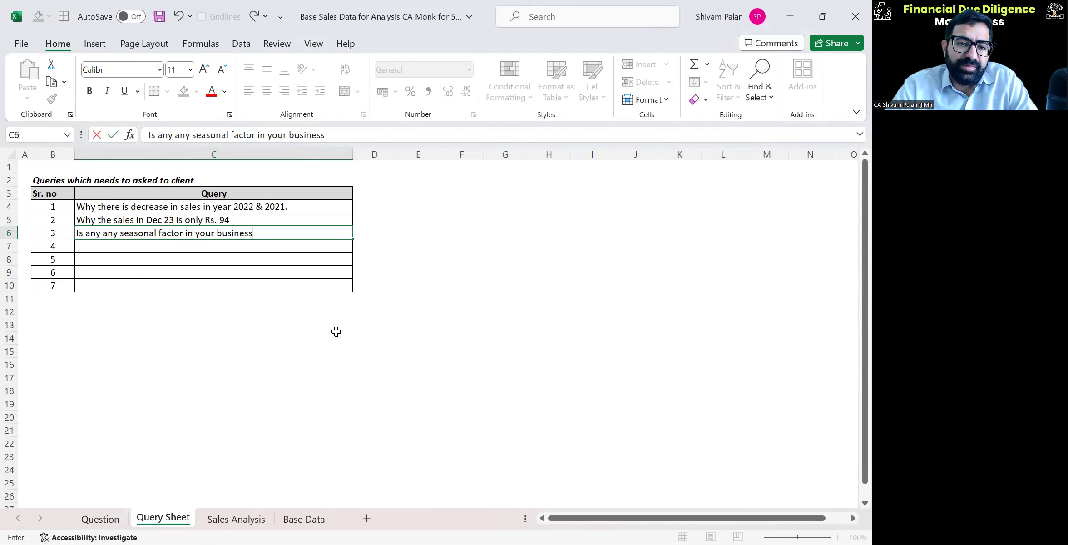
pyautogui.press('Return')
# Step: Insert a column PivotChart of monthly sales by year, place it beside the monthly table and enlarge it to about 9.9 by 15.14 cm
pyautogui.hotkey('ctrl', 'pagedown')
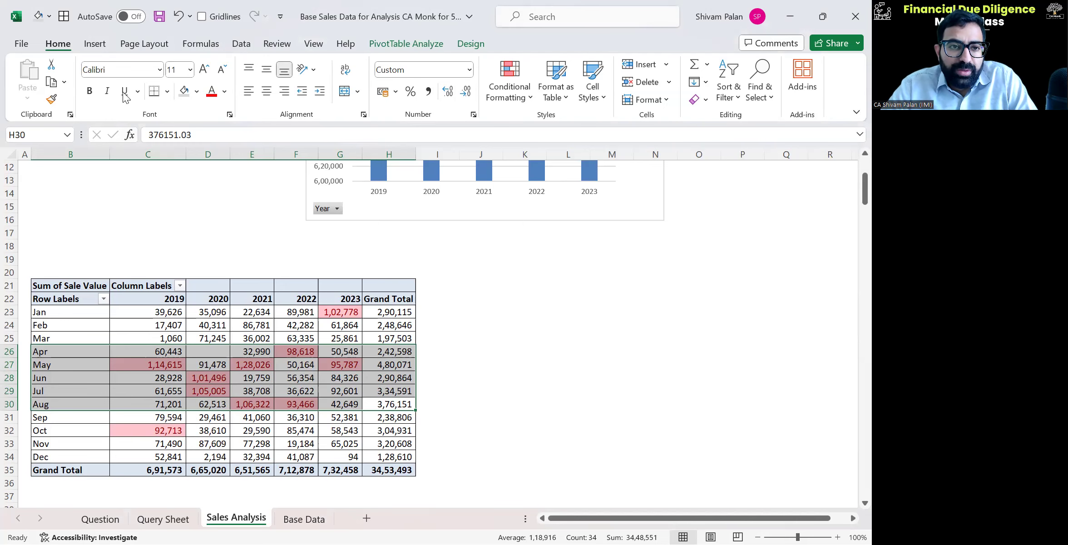
pyautogui.click(413, 45)
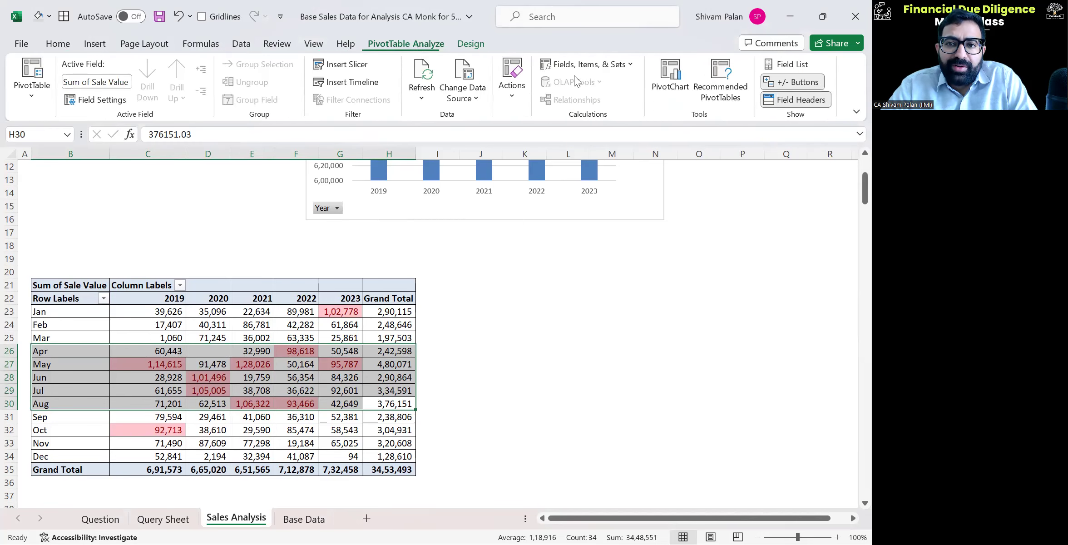
pyautogui.click(665, 84)
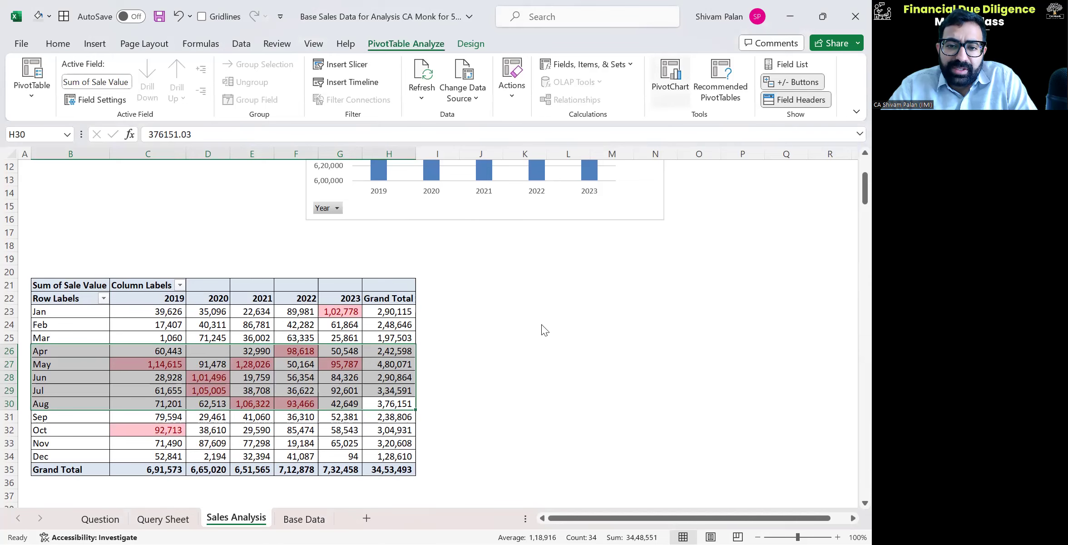
pyautogui.click(572, 461)
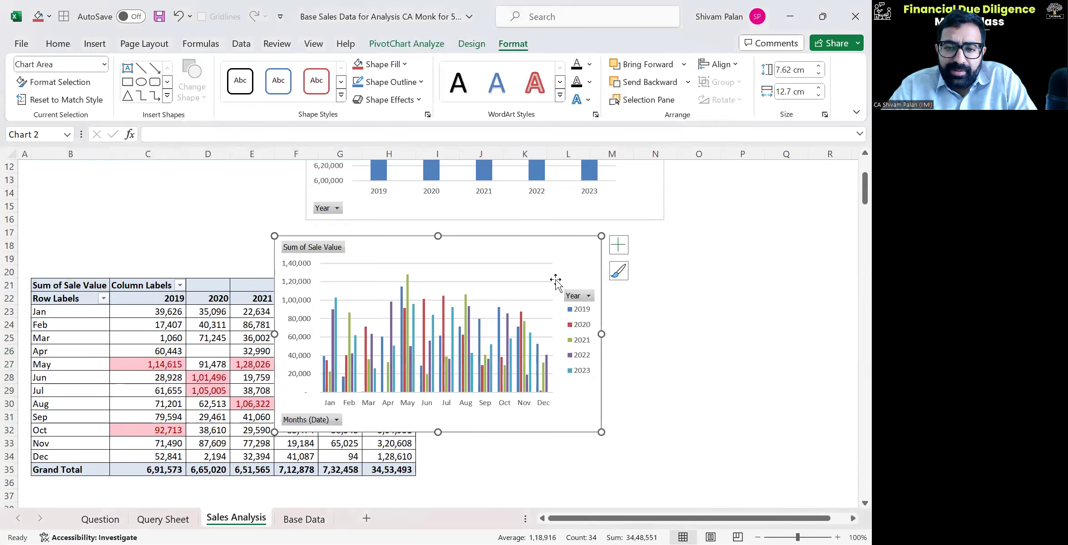
pyautogui.moveTo(604, 227); pyautogui.dragTo(769, 253)
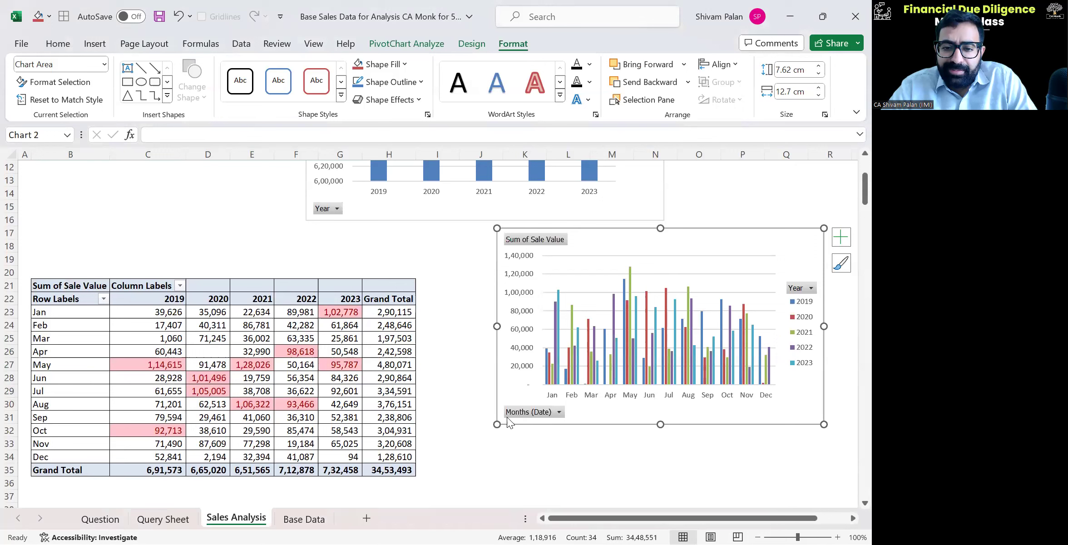
pyautogui.moveTo(495, 424); pyautogui.dragTo(434, 483)
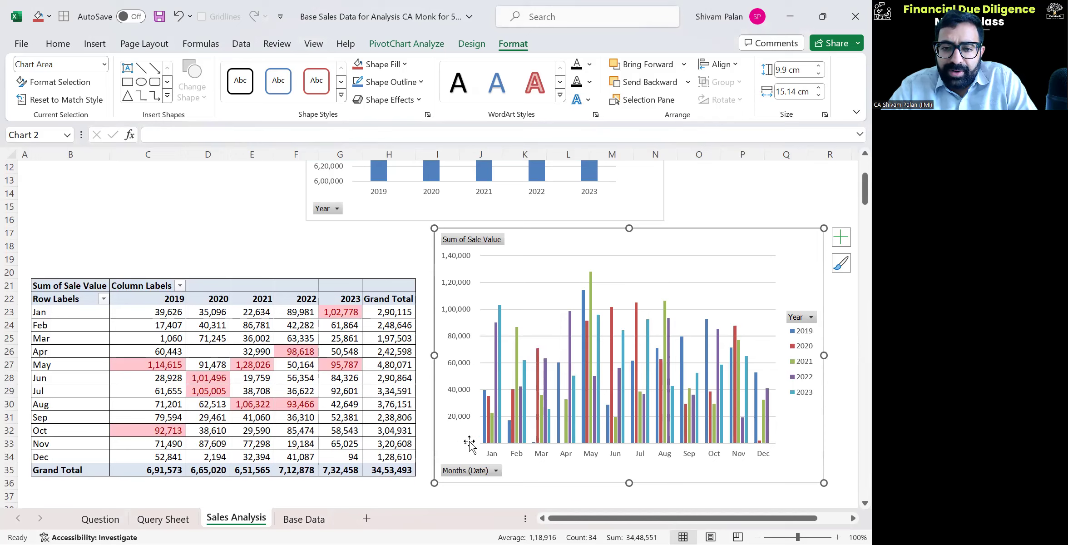
# Step: Compare the January 2023 sale value in the monthly table with the new chart
pyautogui.press('Escape')
pyautogui.press('Up')
pyautogui.press('Up')
pyautogui.press('Up')
pyautogui.press('Left')
pyautogui.press('Up')
pyautogui.press('Up')
pyautogui.press('Up')
pyautogui.press('Up')
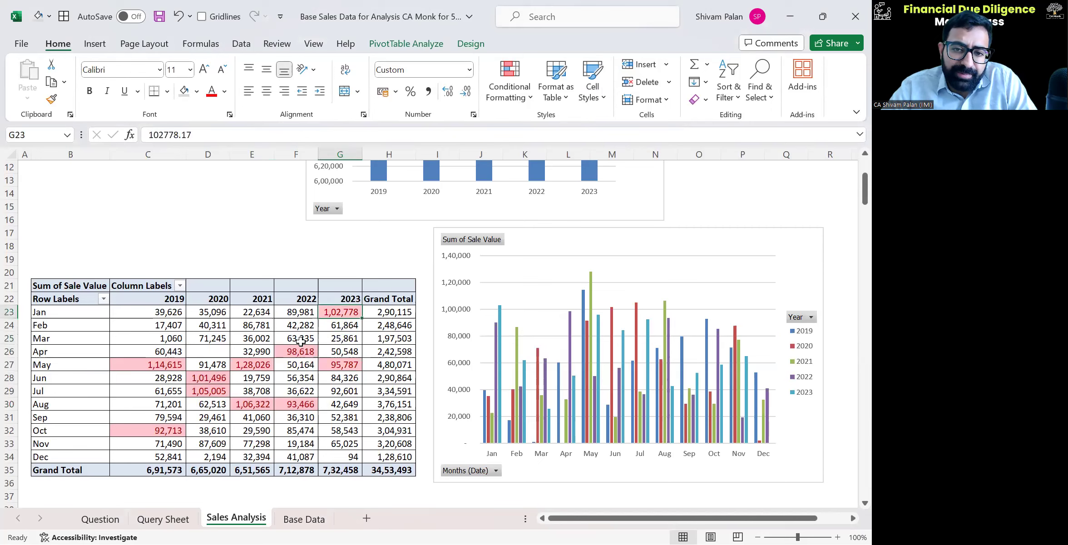
# Step: Move the monthly chart slightly farther from the table and compare the January sale values across 2019 to 2023
pyautogui.moveTo(607, 256); pyautogui.dragTo(632, 266)
pyautogui.press('Escape')
pyautogui.press('Left')
pyautogui.press('Left')
pyautogui.press('Left')
pyautogui.press('Left')
pyautogui.press('Right')
pyautogui.press('Right')
pyautogui.press('Right')
pyautogui.press('Right')
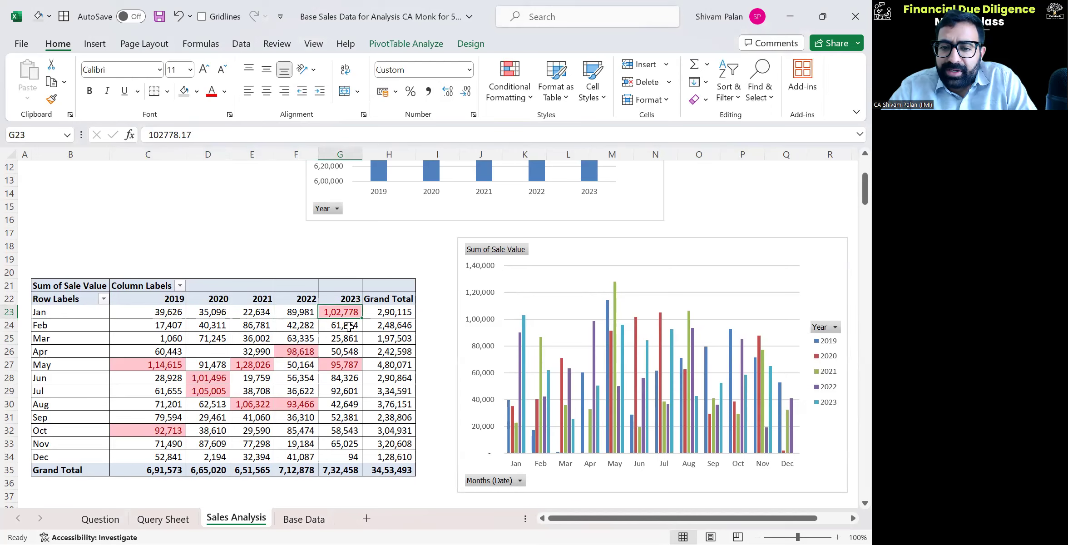
# Step: Insert Year and Months (Date) slicers for the monthly PivotChart and move the Months slicer over the monthly table
pyautogui.click(608, 253)
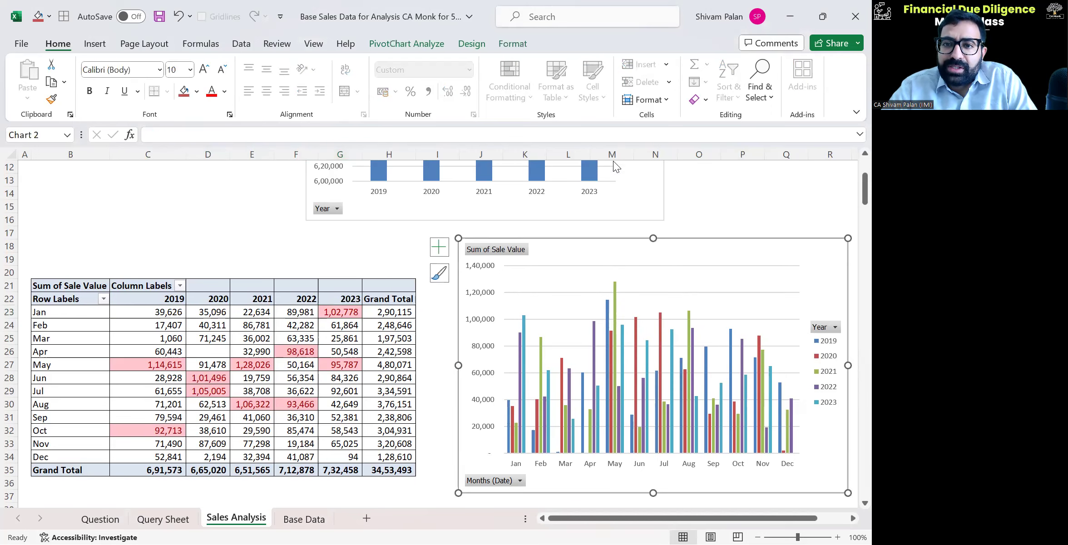
pyautogui.click(430, 45)
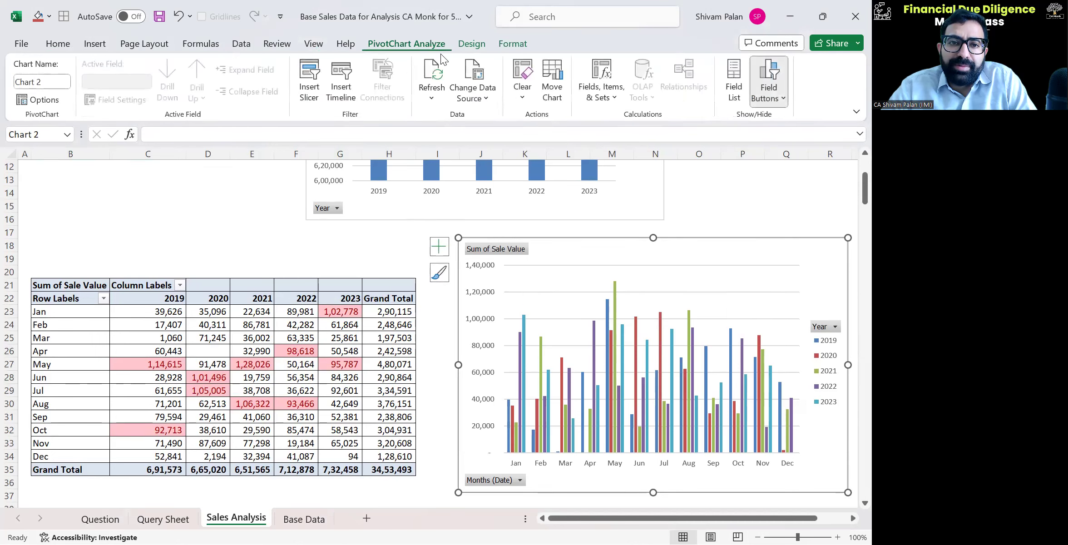
pyautogui.click(309, 79)
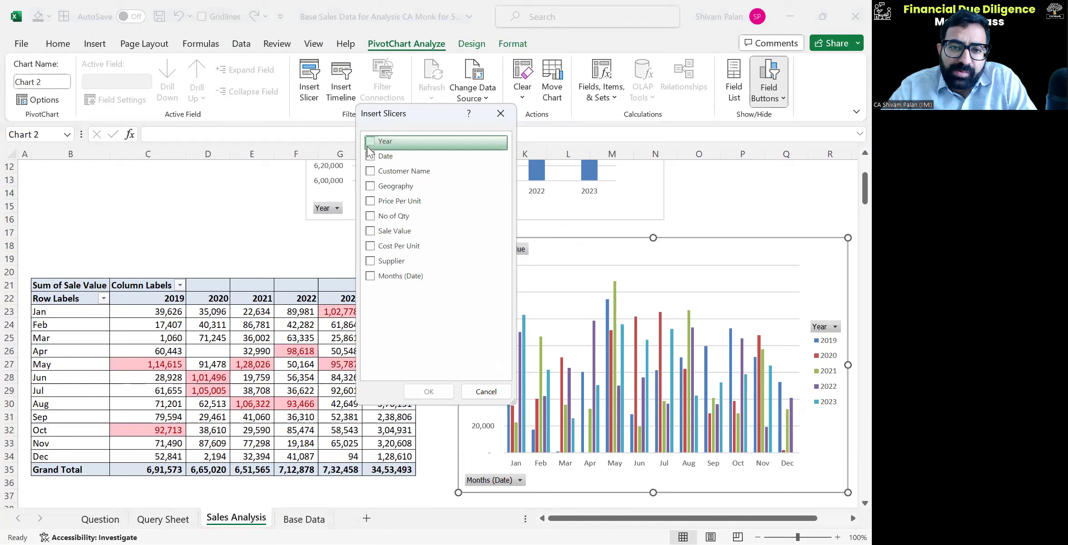
pyautogui.click(370, 142)
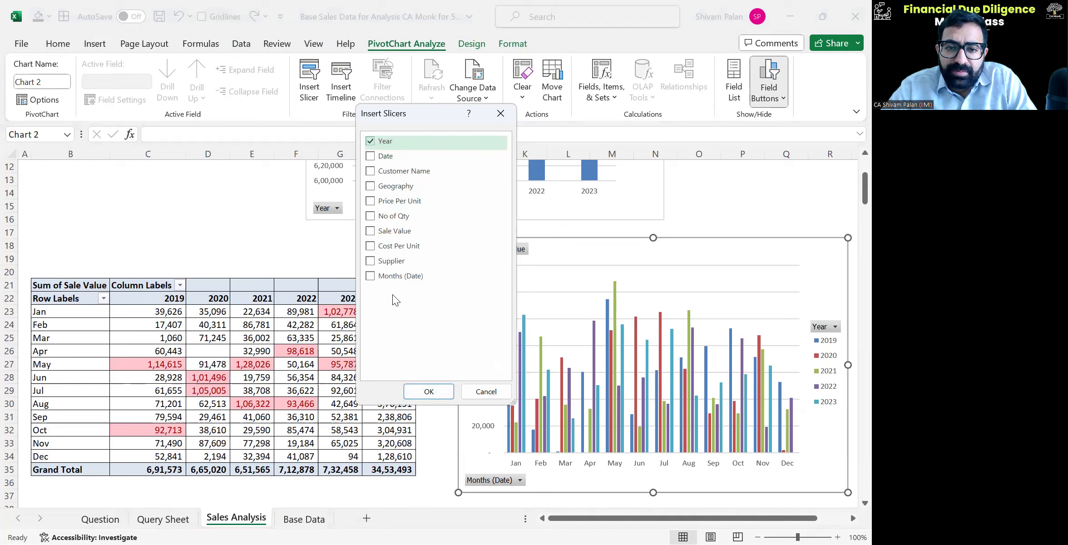
pyautogui.click(374, 276)
pyautogui.click(428, 391)
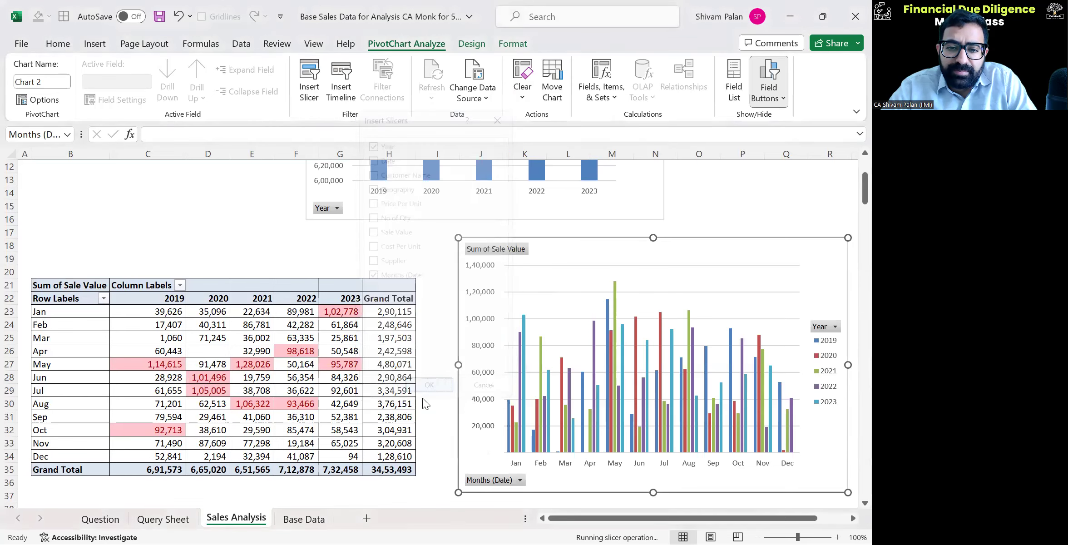
pyautogui.moveTo(412, 270); pyautogui.dragTo(227, 210)
# Step: Filter the monthly sales by 2019, 2020 and 2021 in turn with the Year slicer, and clear the year filter
pyautogui.click(385, 259)
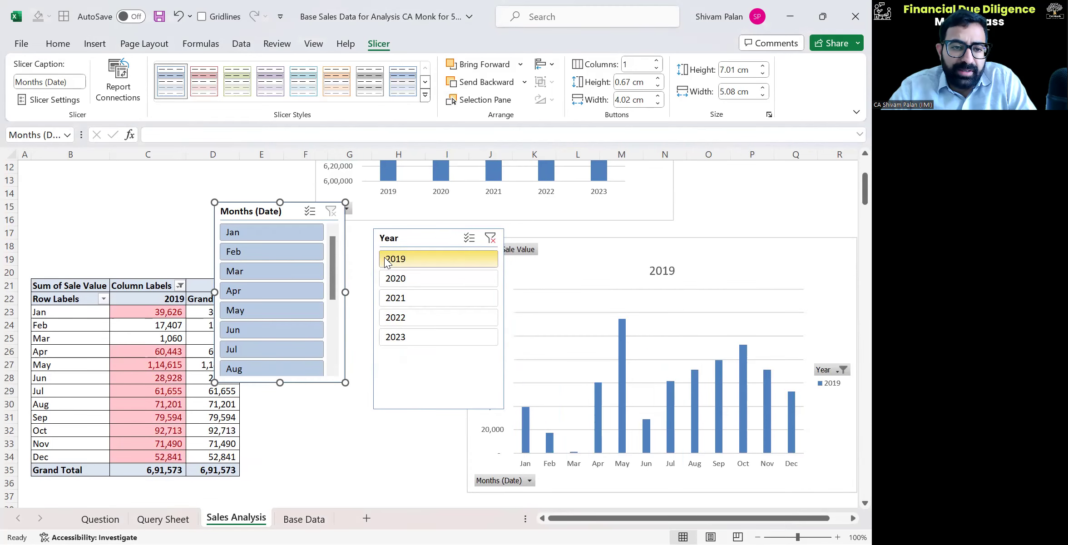
pyautogui.click(154, 337)
pyautogui.press('Left')
pyautogui.press('Right')
pyautogui.press('Right')
pyautogui.press('Left')
pyautogui.click(404, 279)
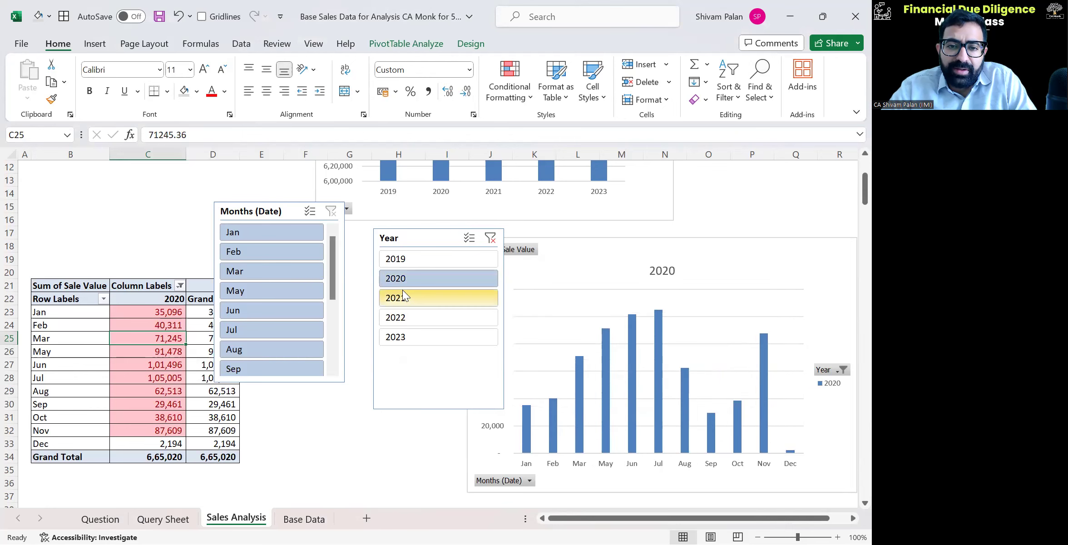
pyautogui.click(402, 293)
pyautogui.click(490, 237)
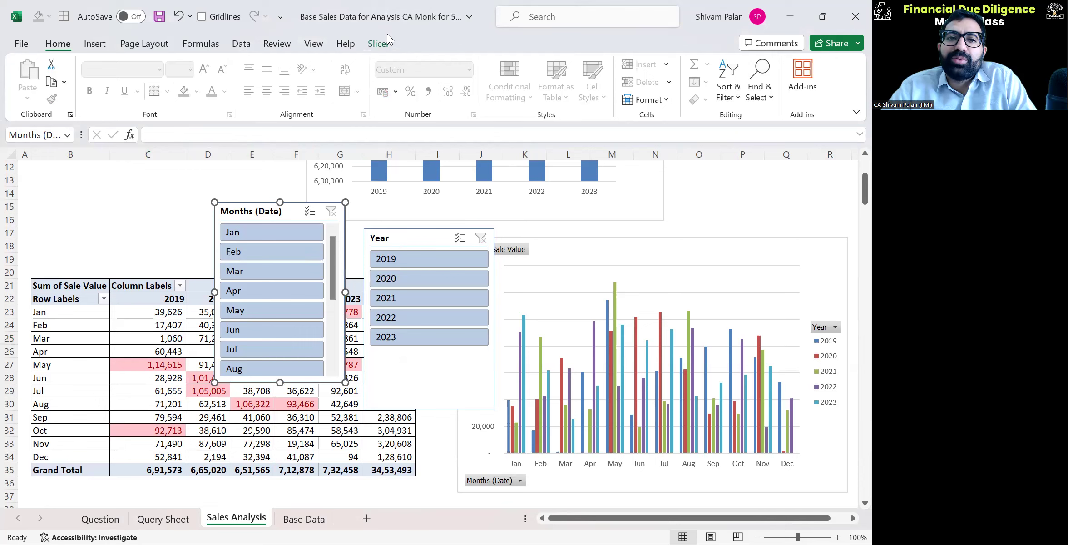
# Step: Set the Months (Date) slicer to show its buttons in 2 columns
pyautogui.click(384, 47)
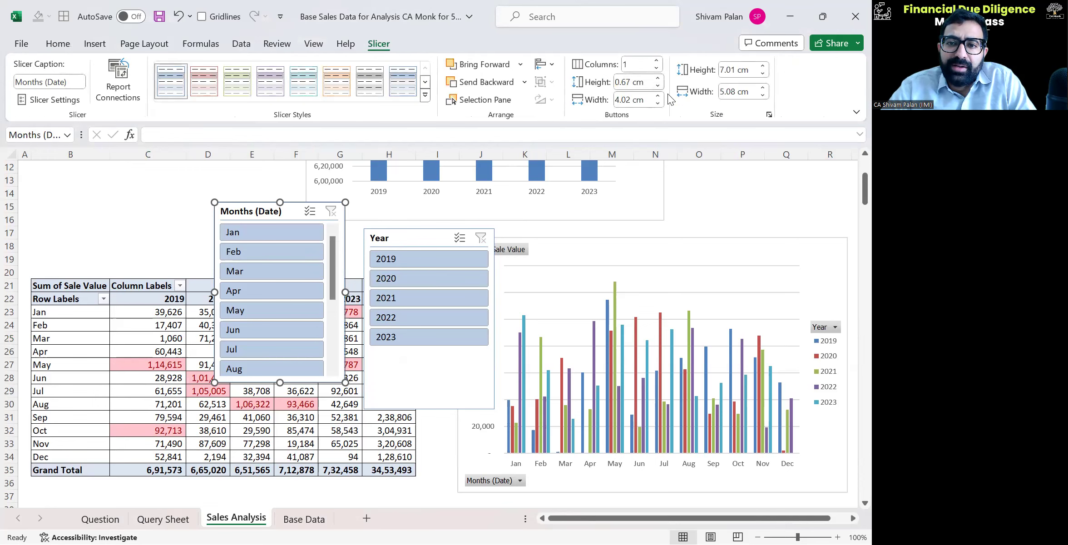
pyautogui.click(657, 61)
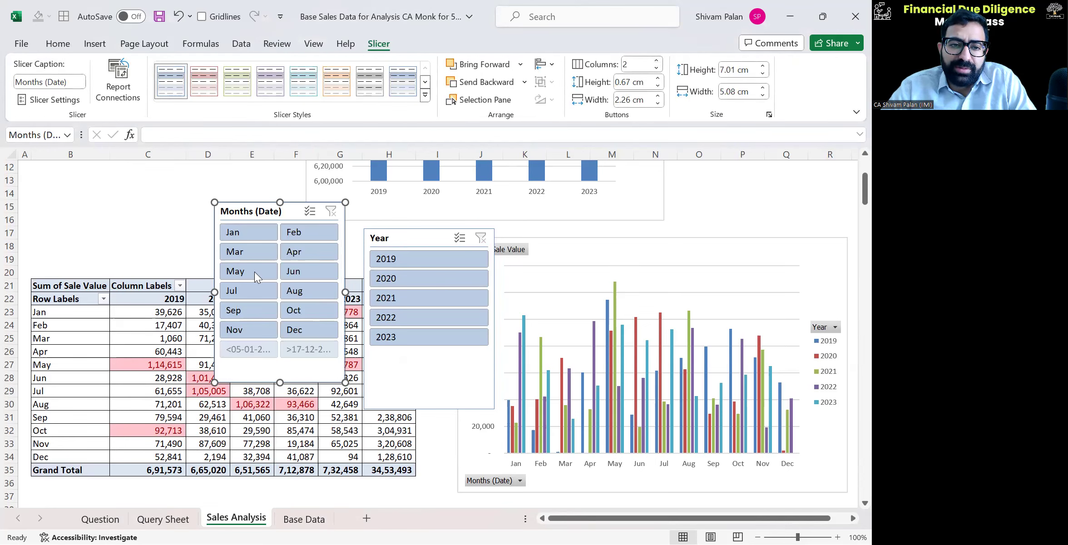
pyautogui.click(160, 234)
# Step: Compare January and December sales across the years with the Months slicer, shift the slicer aside, and clear the month filter
pyautogui.click(236, 231)
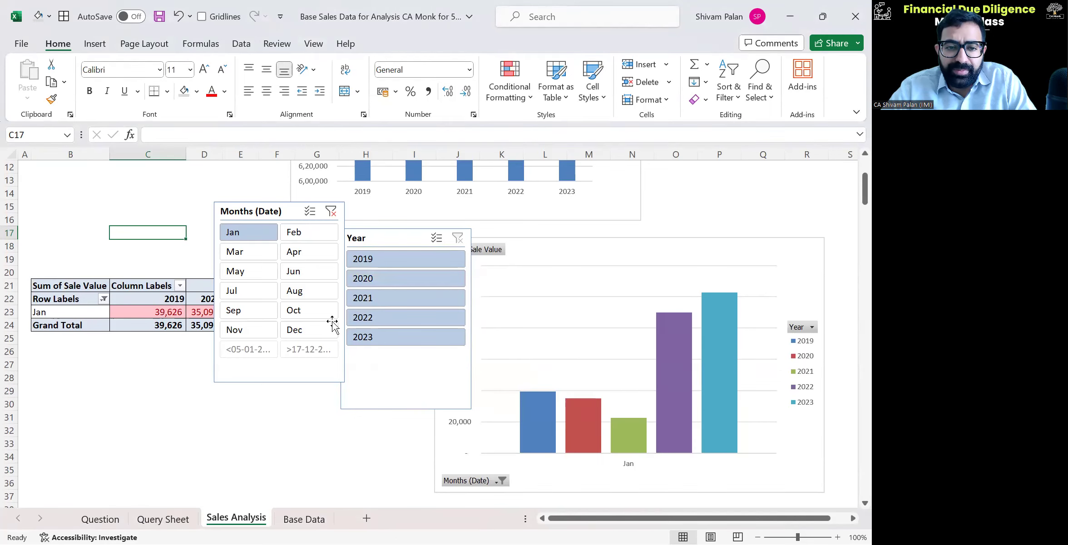
pyautogui.click(296, 330)
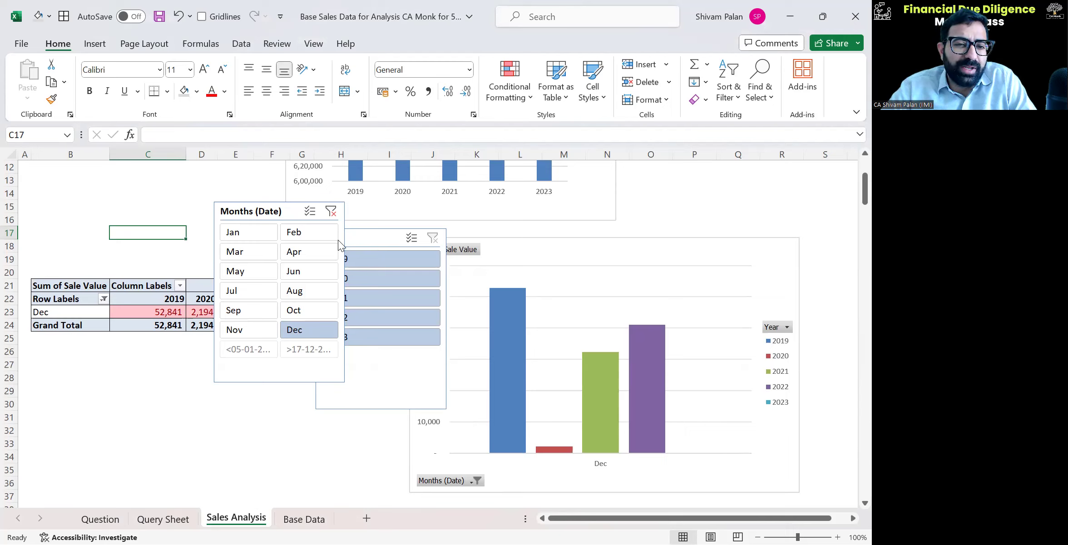
pyautogui.moveTo(272, 211); pyautogui.dragTo(366, 198)
pyautogui.moveTo(496, 184); pyautogui.dragTo(225, 214)
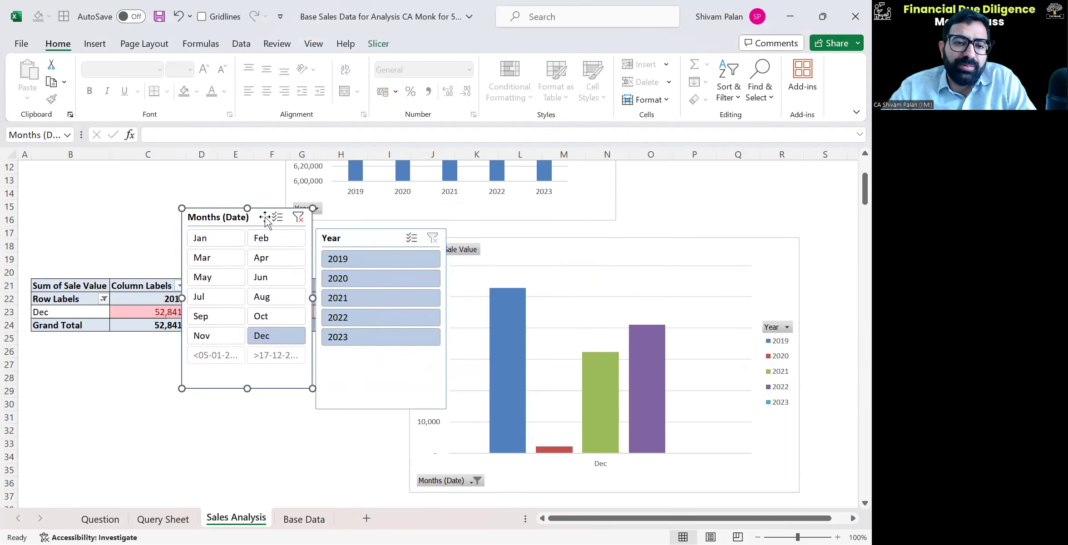
pyautogui.click(298, 217)
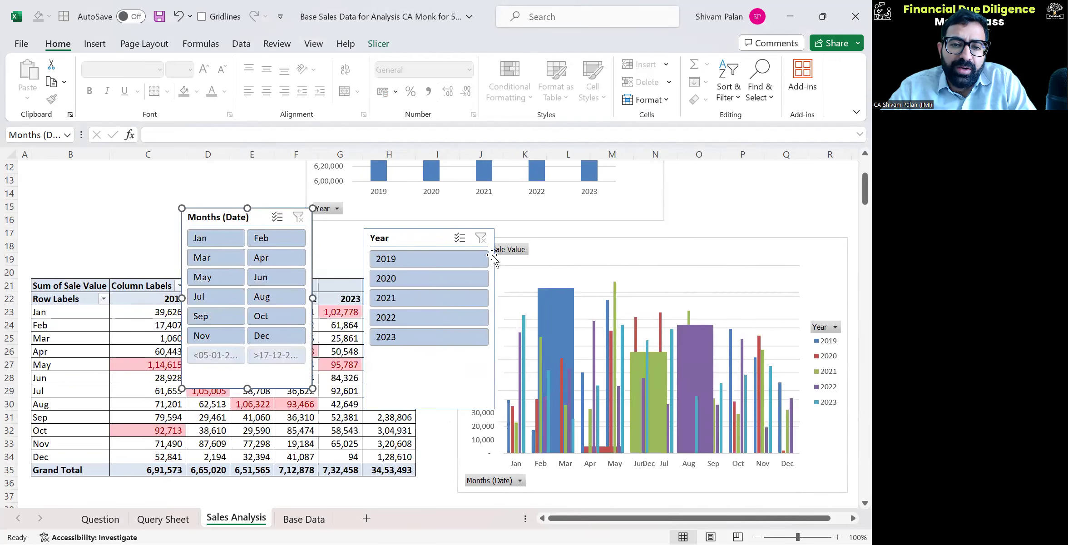
# Step: Place the Year slicer above the monthly table and the Months slicer at the monthly chart's upper corner, and shorten both slicers
pyautogui.moveTo(259, 215); pyautogui.dragTo(567, 242)
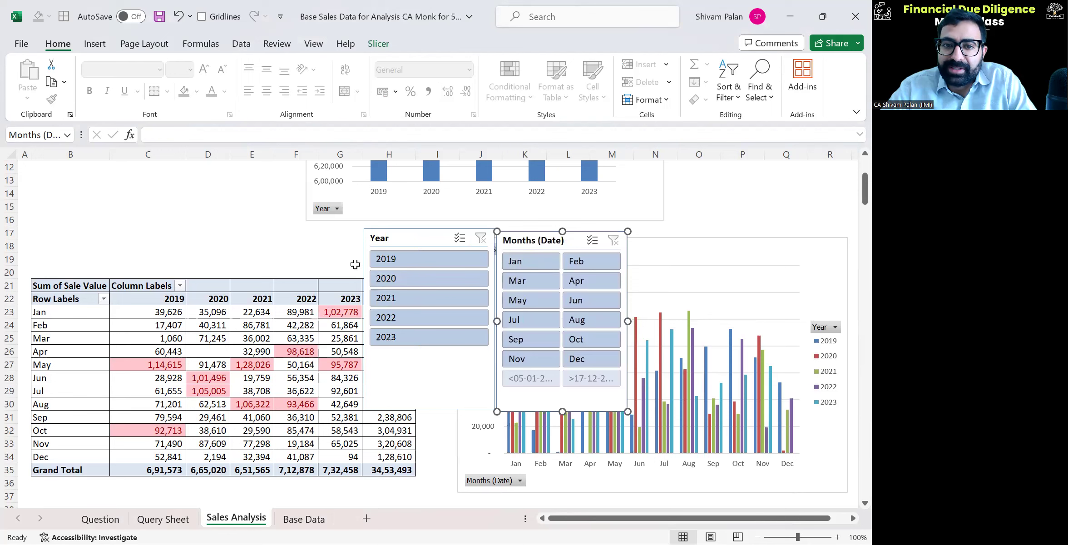
pyautogui.moveTo(397, 237); pyautogui.dragTo(220, 192)
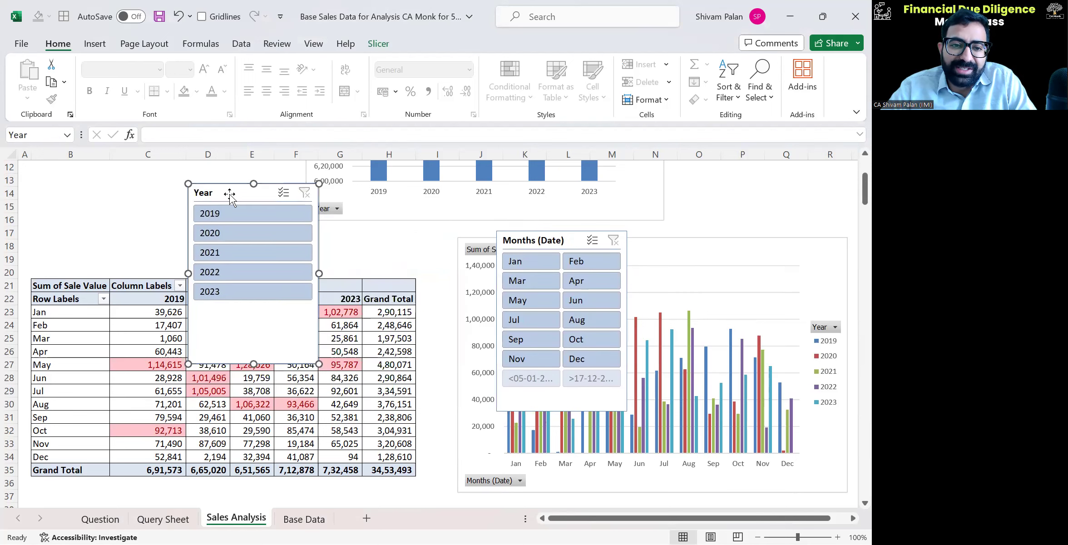
pyautogui.moveTo(252, 364); pyautogui.dragTo(252, 312)
pyautogui.click(542, 240)
pyautogui.moveTo(541, 237); pyautogui.dragTo(775, 168)
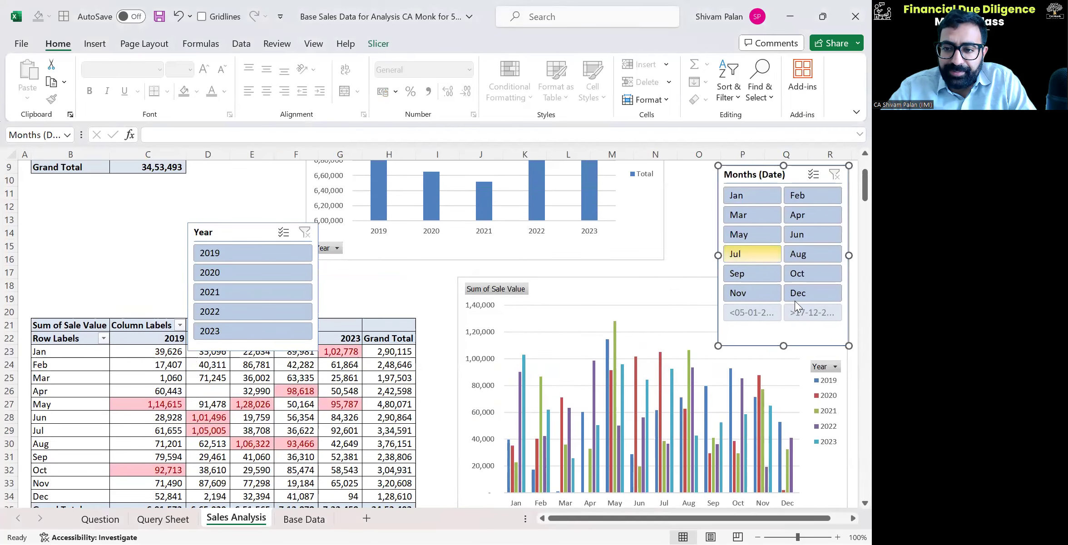
pyautogui.moveTo(783, 345); pyautogui.dragTo(781, 311)
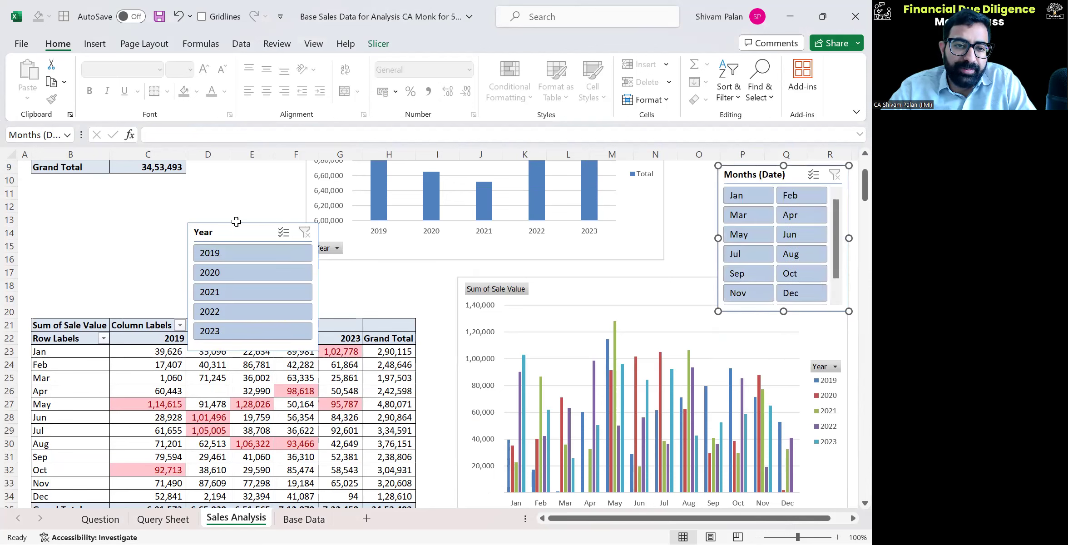
pyautogui.moveTo(236, 222); pyautogui.dragTo(224, 193)
pyautogui.click(359, 284)
# Step: Select cell B41 in the empty area below the monthly sales table
pyautogui.scroll(-9, 370, 281)
pyautogui.scroll(8, 369, 281)
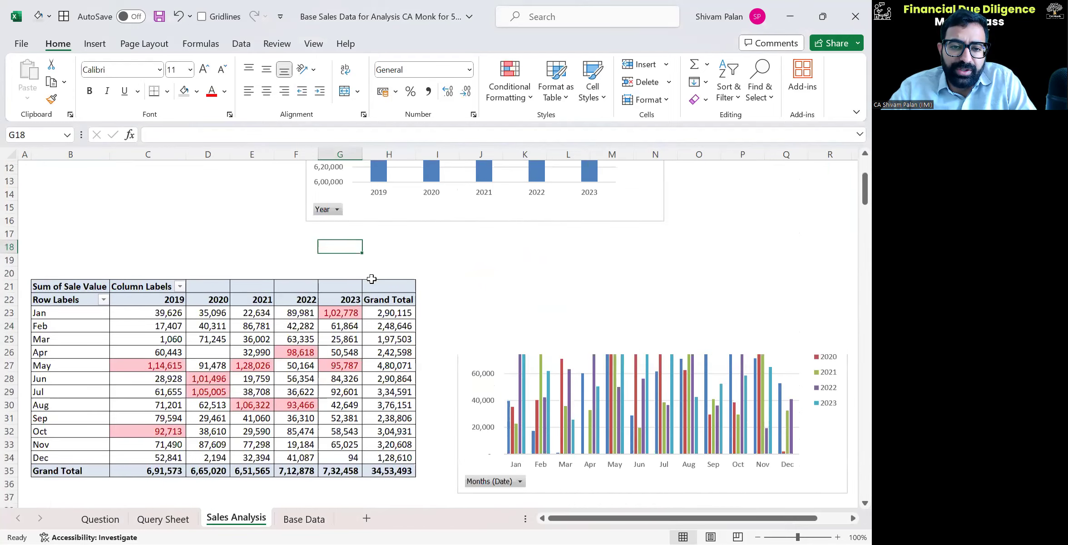
pyautogui.scroll(1, 371, 278)
pyautogui.press('Down')
pyautogui.press('Down')
pyautogui.press('Down')
pyautogui.press('Down')
pyautogui.hotkey('ctrl', 'Left')
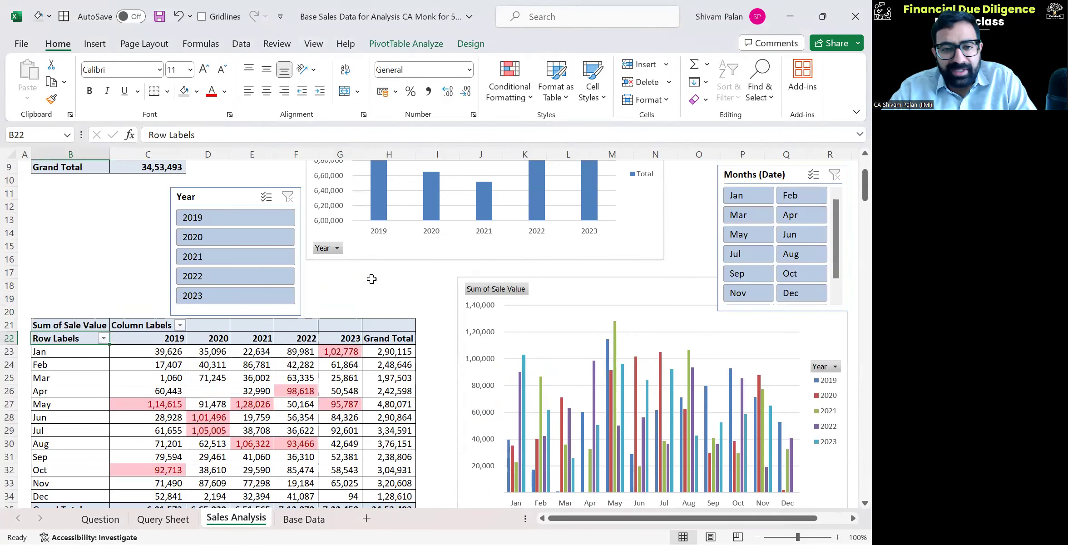
pyautogui.hotkey('ctrl', 'Down')
pyautogui.press('Down')
pyautogui.press('Down')
pyautogui.press('Down')
pyautogui.press('Down')
pyautogui.press('Down')
pyautogui.press('Down')
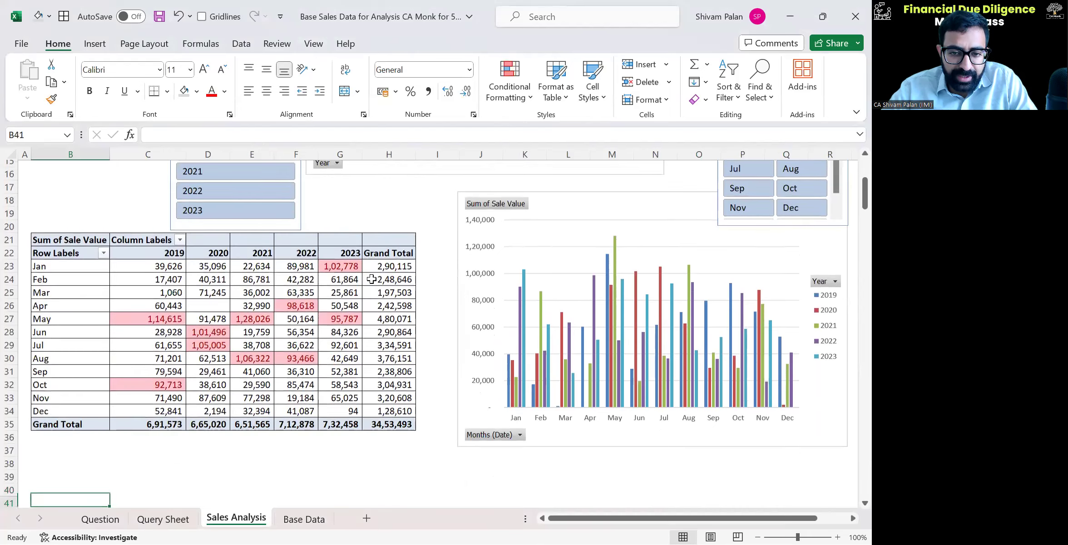
# Step: Review the Base Data column headings up to Price Per Unit and the Germany record in row 4
pyautogui.hotkey('ctrl', 'pageup')
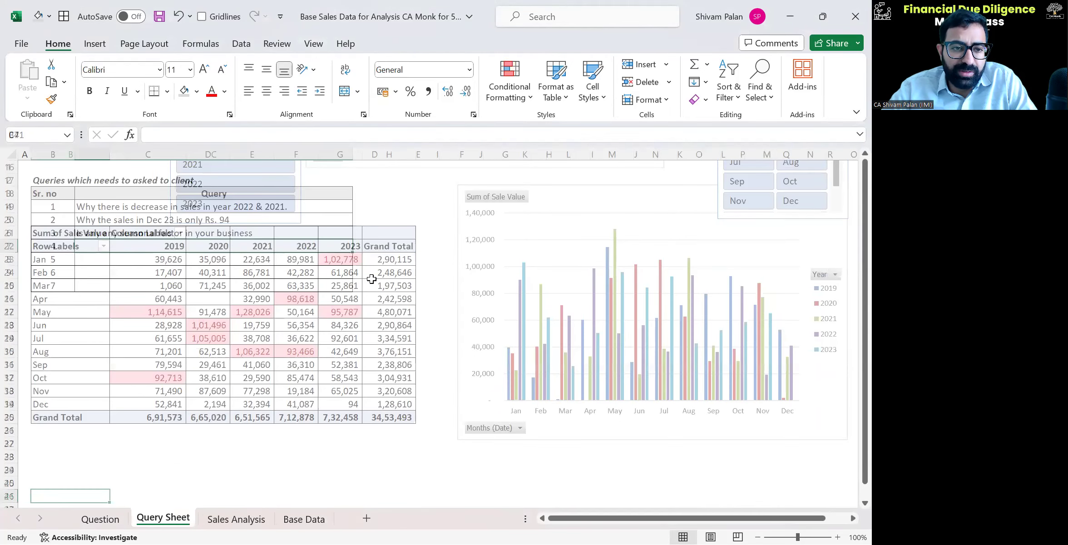
pyautogui.hotkey('ctrl', 'pagedown')
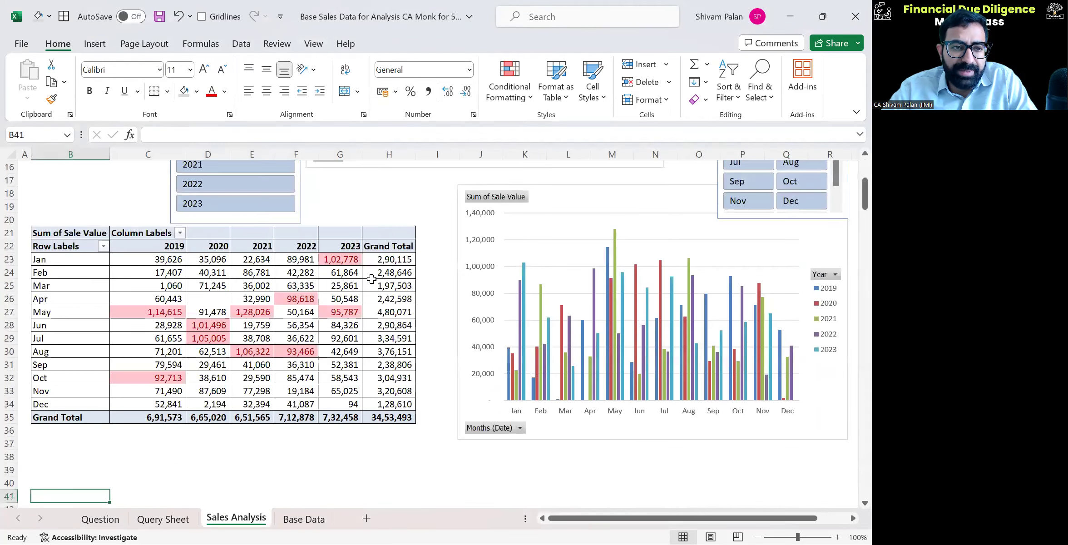
pyautogui.hotkey('ctrl', 'pagedown')
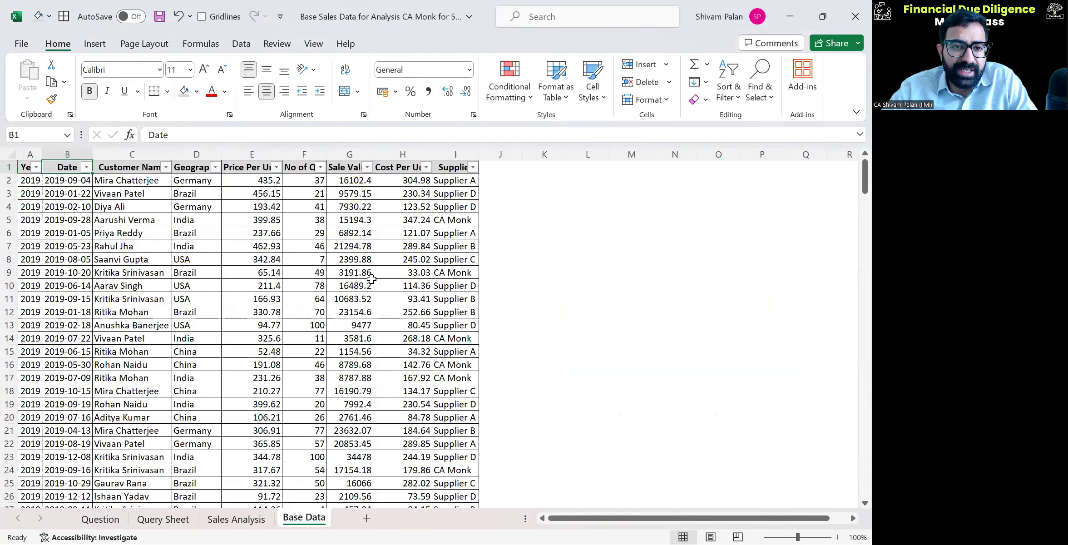
pyautogui.press('Right')
pyautogui.press('Right')
pyautogui.press('Right')
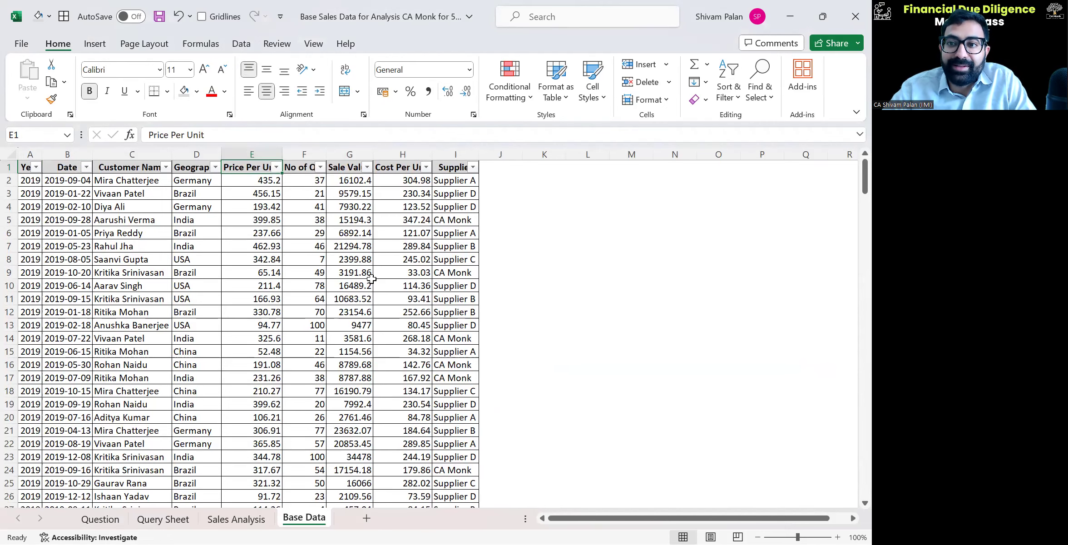
pyautogui.hotkey('ctrl', 'pageup')
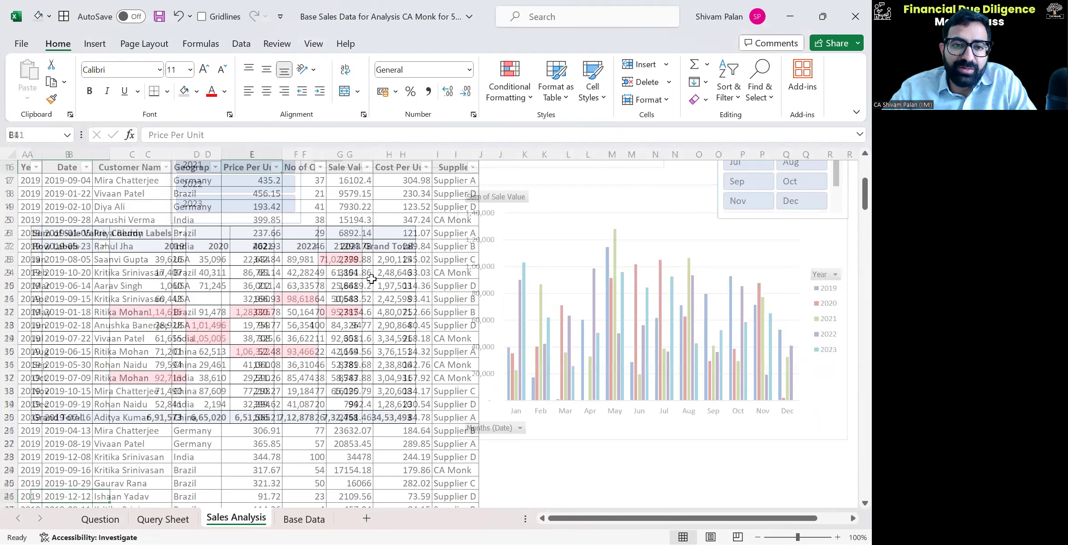
pyautogui.hotkey('ctrl', 'pagedown')
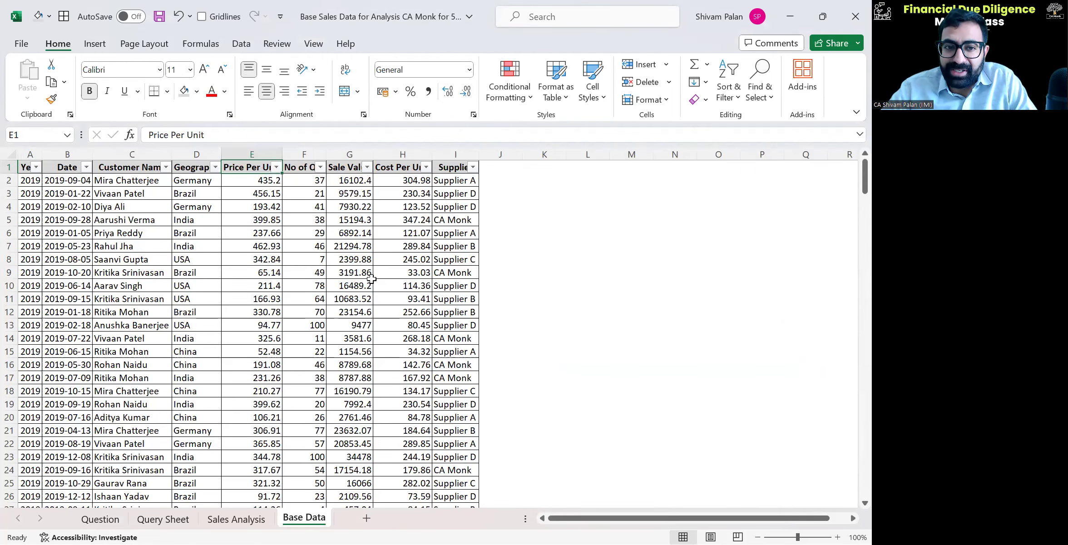
pyautogui.press('Down')
pyautogui.press('Down')
pyautogui.press('Down')
pyautogui.hotkey('shift', 'space')
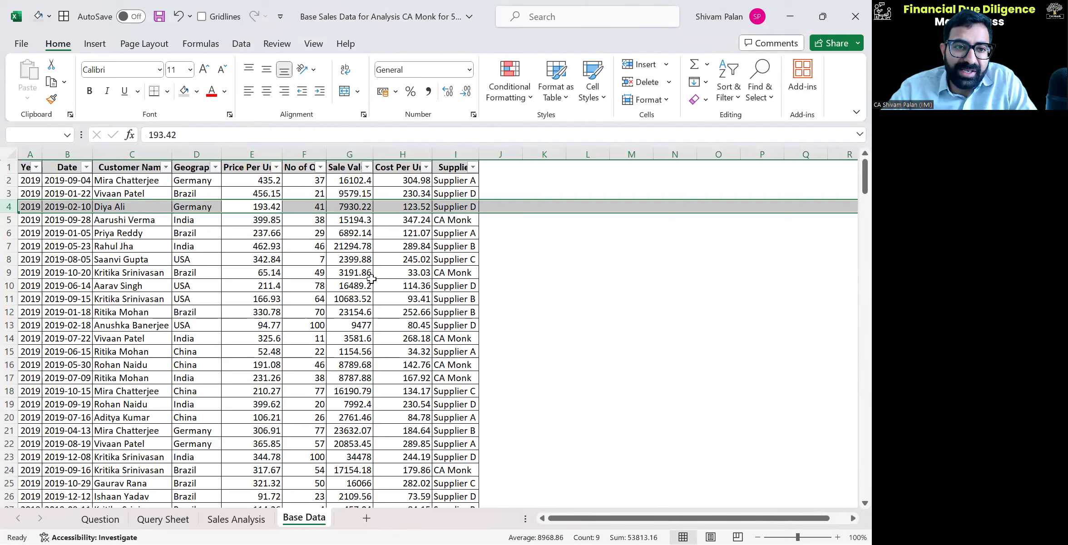
# Step: Filter the Geography column of the Base Data to show only Germany
pyautogui.press('Left')
pyautogui.press('Up')
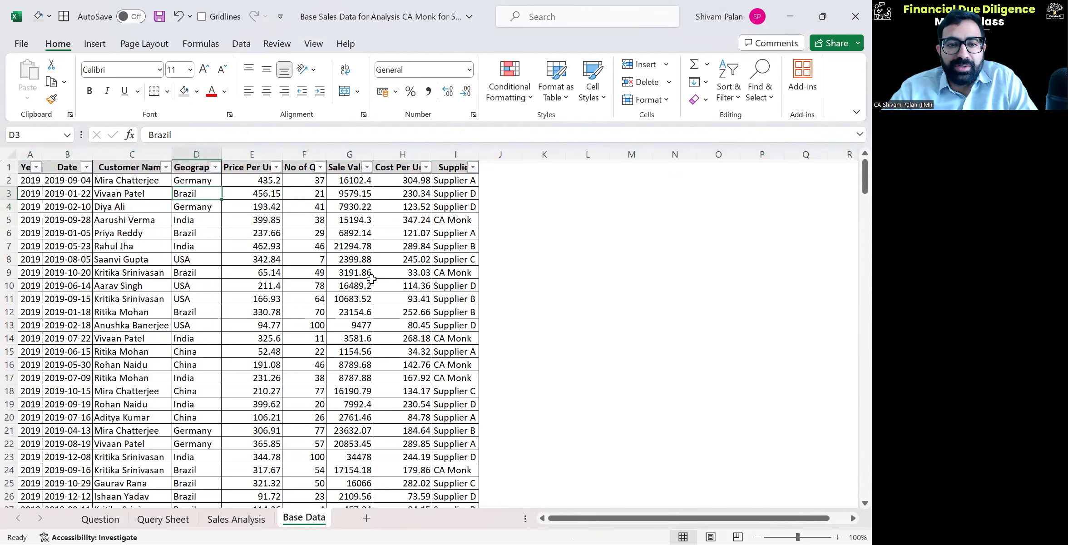
pyautogui.press('Up')
pyautogui.press('Up')
pyautogui.hotkey('alt', 'Down')
pyautogui.press('Tab')
pyautogui.press('space')
pyautogui.press('Down')
pyautogui.press('Down')
pyautogui.press('Down')
pyautogui.press('space')
pyautogui.press('Return')
pyautogui.press('Down')
pyautogui.press('Up')
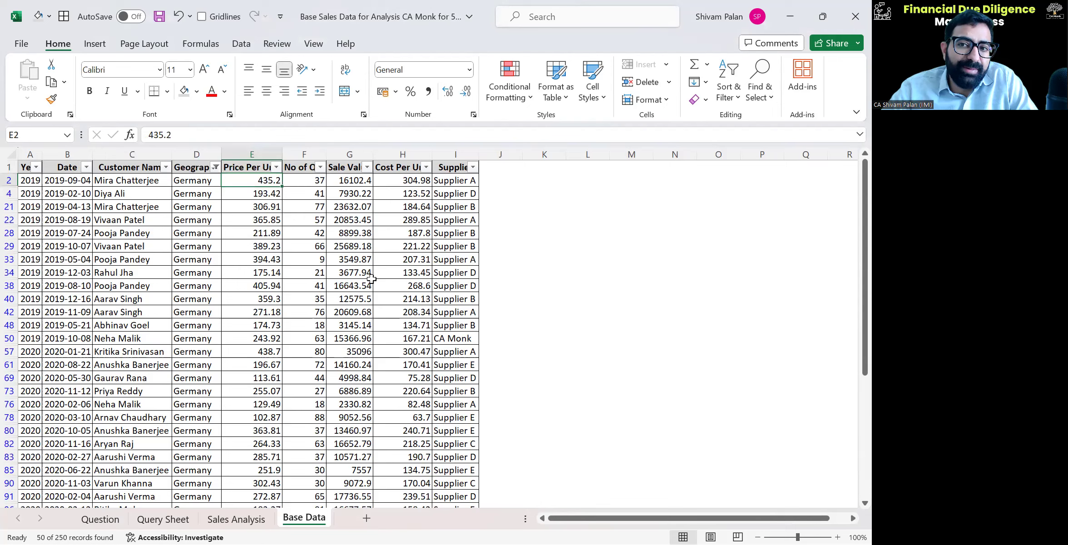
# Step: Examine the first Germany record and the Price Per Unit values of the first five filtered rows
pyautogui.hotkey('shift', 'space')
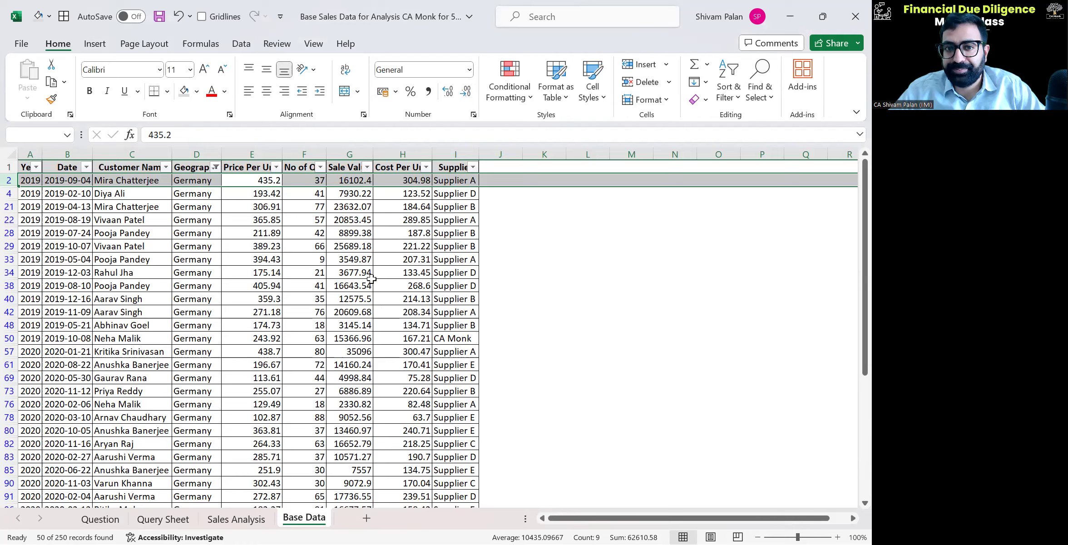
pyautogui.hotkey('shift', 'Down')
pyautogui.hotkey('shift', 'Down')
pyautogui.hotkey('shift', 'Down')
pyautogui.hotkey('shift', 'Down')
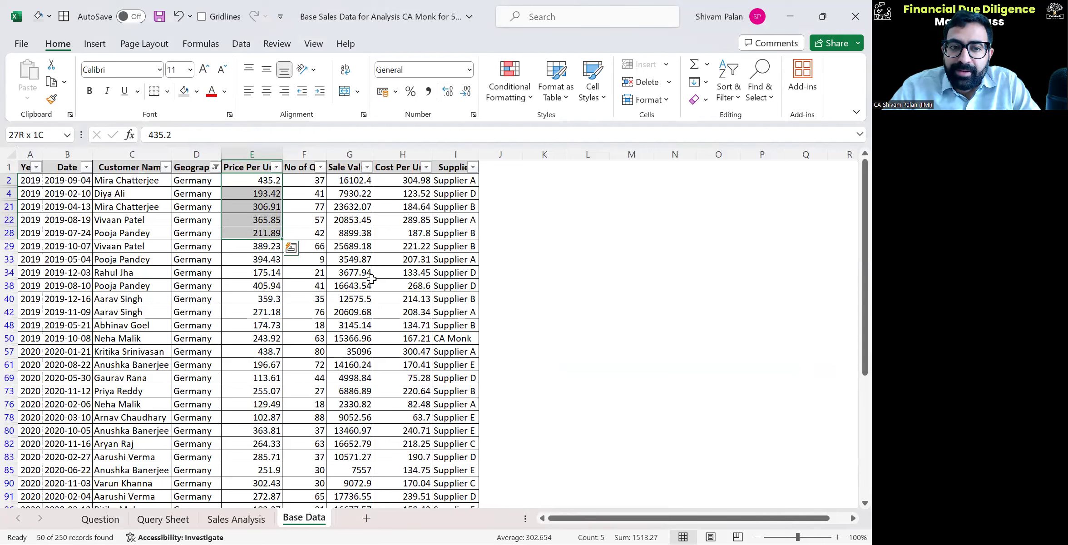
pyautogui.press('Up')
pyautogui.press('Down')
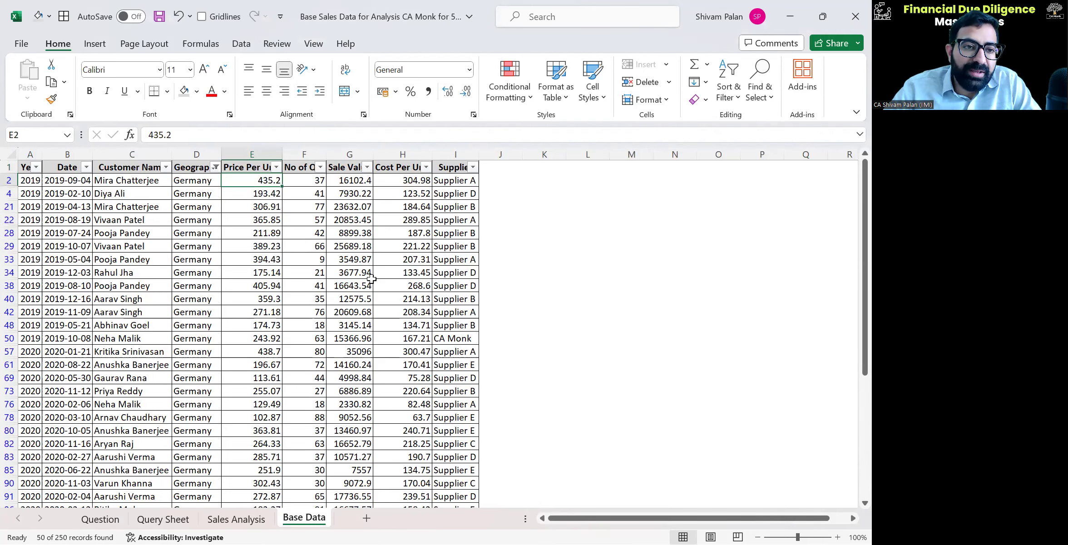
pyautogui.hotkey('shift', 'space')
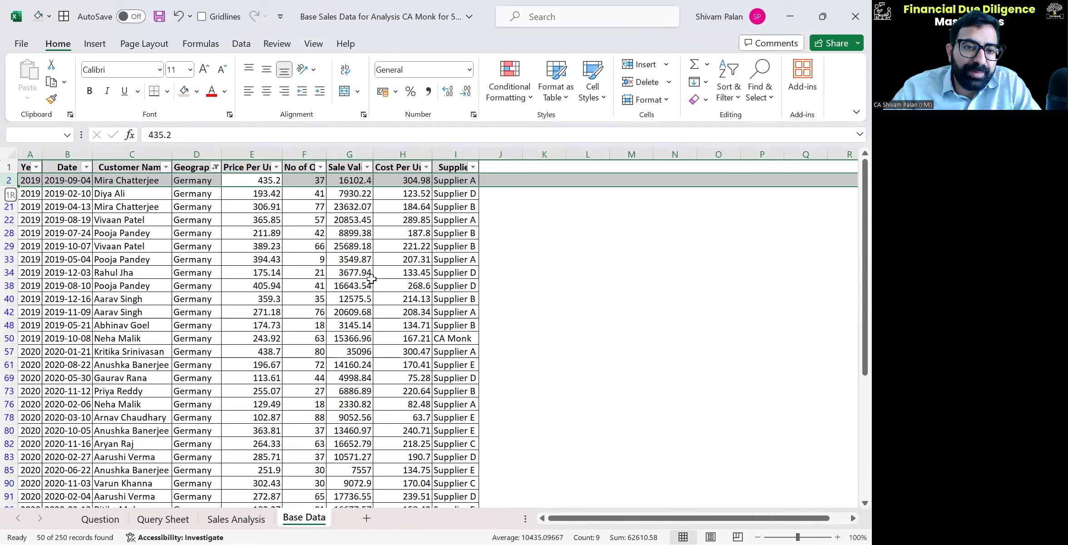
pyautogui.press('Left')
pyautogui.press('Right')
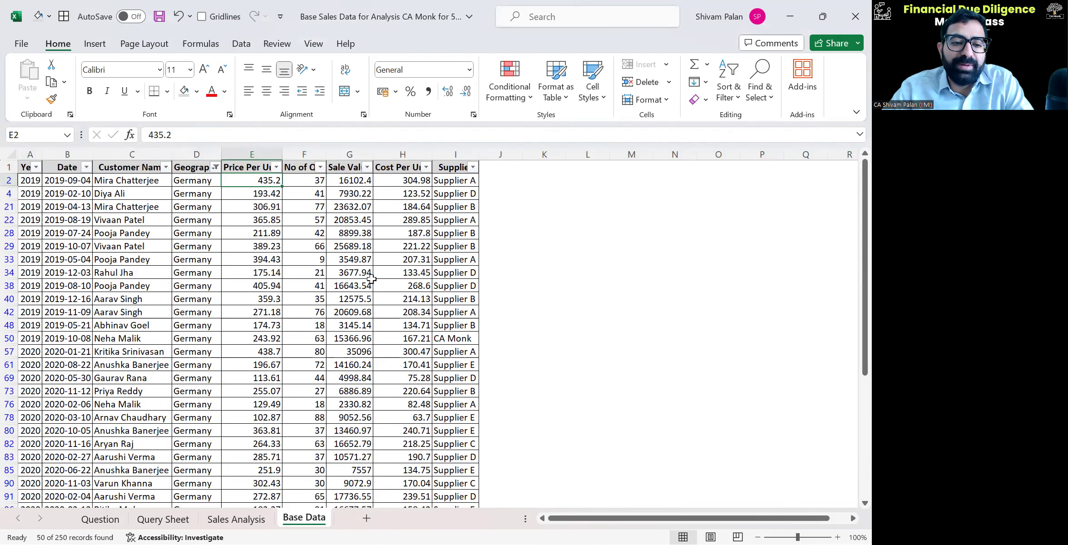
# Step: Compare the Price Per Unit of the first Germany record with the other filtered records down to row 28
pyautogui.press('F2')
pyautogui.press('Escape')
pyautogui.press('Right')
pyautogui.press('Left')
pyautogui.hotkey('shift', 'space')
pyautogui.press('Down')
pyautogui.press('Down')
pyautogui.press('Down')
pyautogui.press('Down')
pyautogui.press('Down')
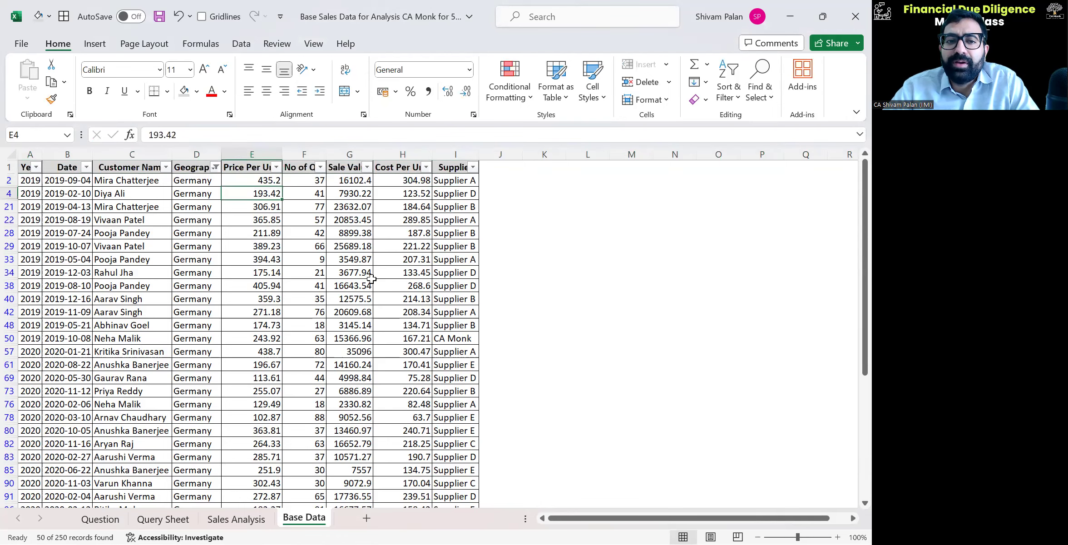
pyautogui.press('Up')
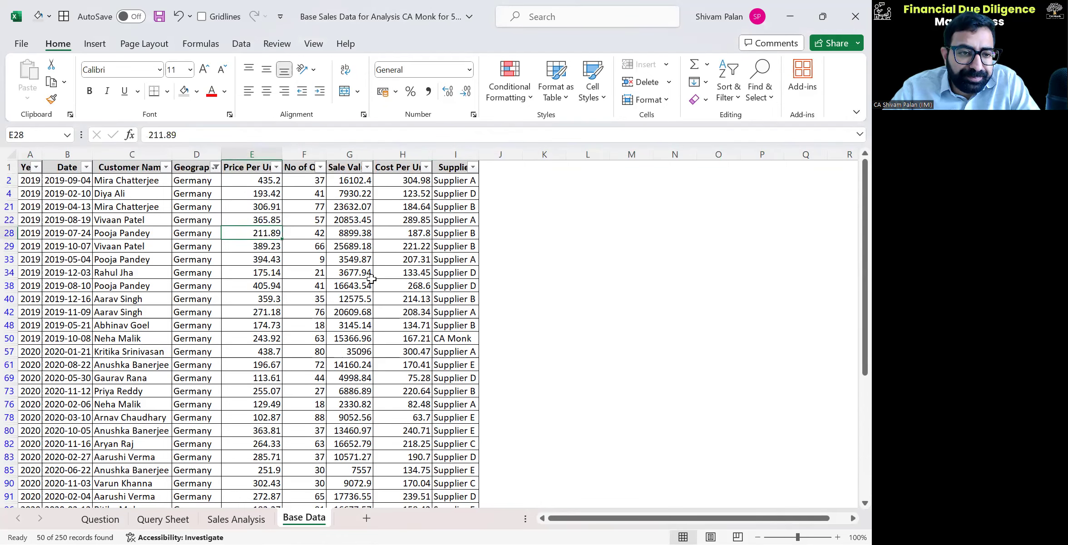
pyautogui.hotkey('shift', 'space')
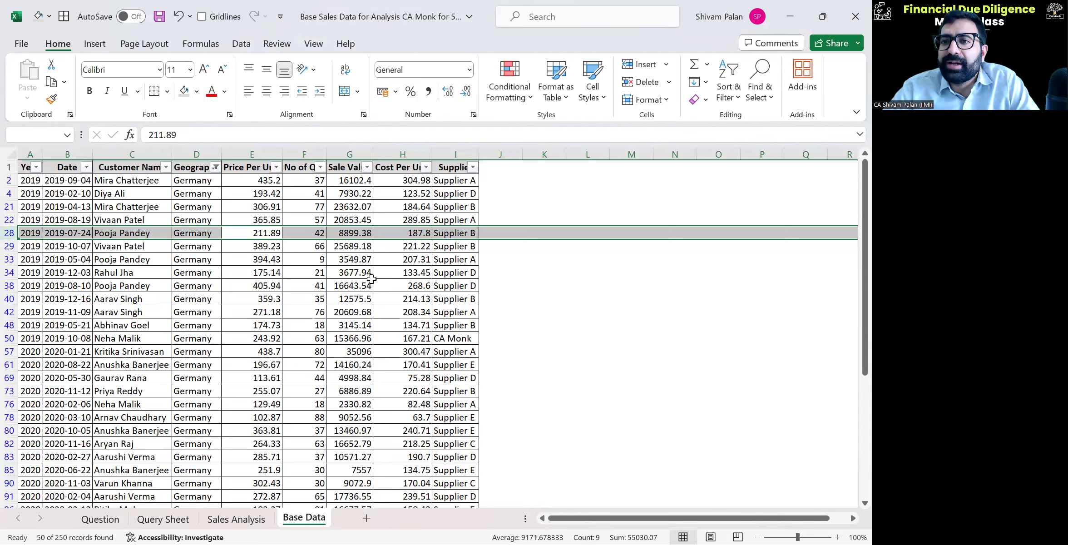
pyautogui.press('Down')
pyautogui.press('Up')
pyautogui.hotkey('ctrl', 'shift', 'Up')
# Step: In empty cell L21 beside the filtered data, link to the first record's unit price with =E2
pyautogui.press('Down')
pyautogui.press('Right')
pyautogui.press('Right')
pyautogui.press('Right')
pyautogui.press('Right')
pyautogui.press('Right')
pyautogui.press('Right')
pyautogui.press('Right')
pyautogui.press('Up')
pyautogui.press('Up')
pyautogui.press('Up')
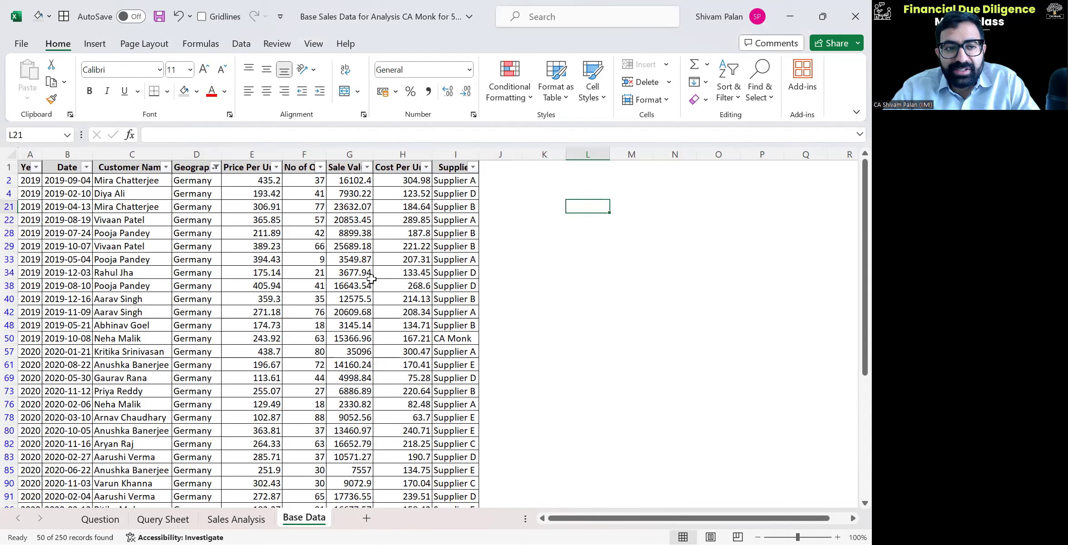
pyautogui.write('=')
pyautogui.press('Left')
pyautogui.press('Left')
pyautogui.press('Left')
pyautogui.press('Up')
pyautogui.press('Left')
pyautogui.press('Left')
pyautogui.press('Up')
pyautogui.press('Left')
pyautogui.press('Left')
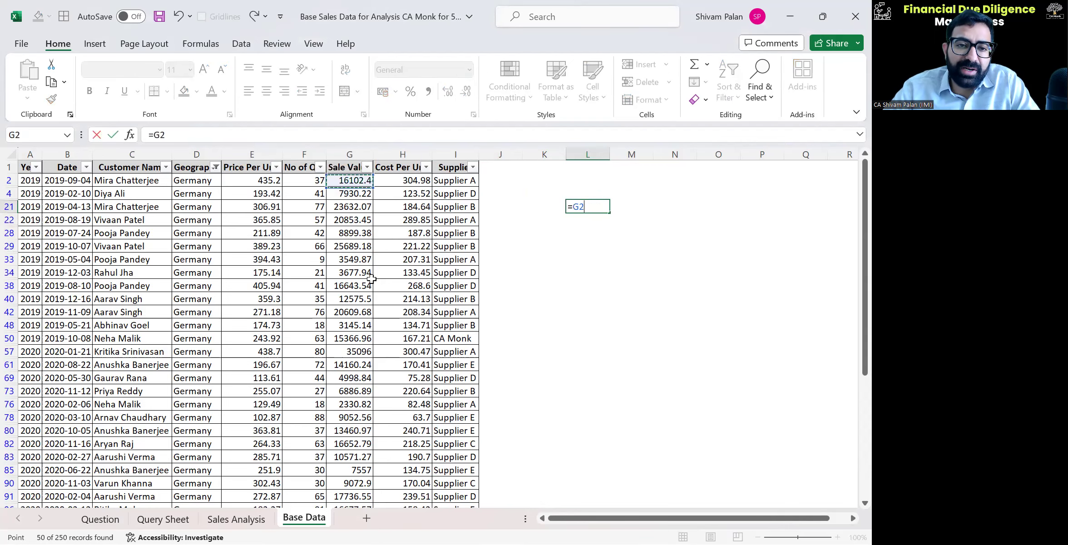
pyautogui.press('Return')
# Step: In cell L22, link to the row 28 record's unit price with =E28
pyautogui.write('=')
pyautogui.press('Left')
pyautogui.press('Left')
pyautogui.press('Left')
pyautogui.press('Left')
pyautogui.press('Left')
pyautogui.press('Down')
pyautogui.press('Left')
pyautogui.press('Left')
pyautogui.press('Return')
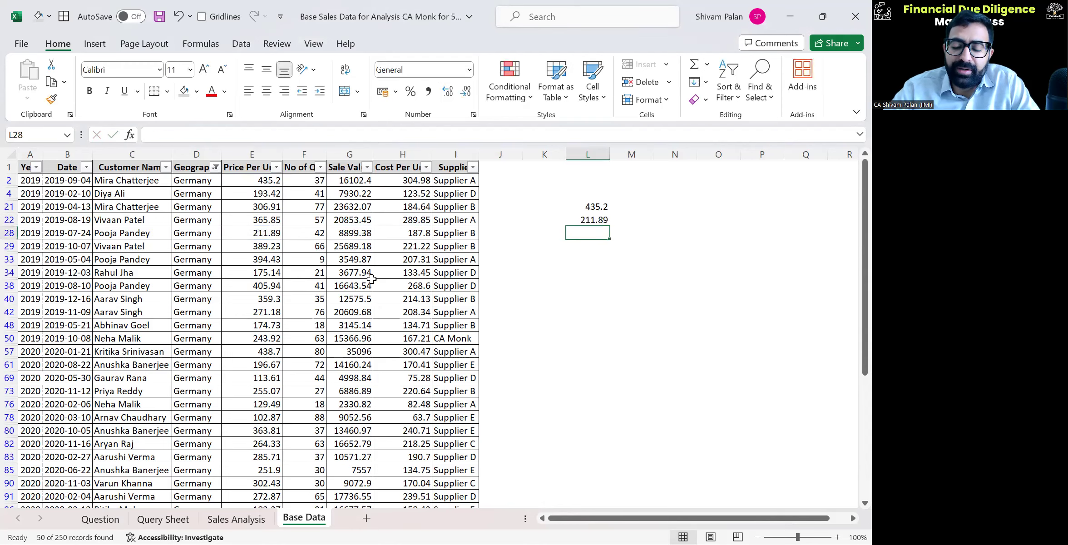
pyautogui.write('=avg')
pyautogui.press('Tab')
pyautogui.press('BackSpace')
pyautogui.press('BackSpace')
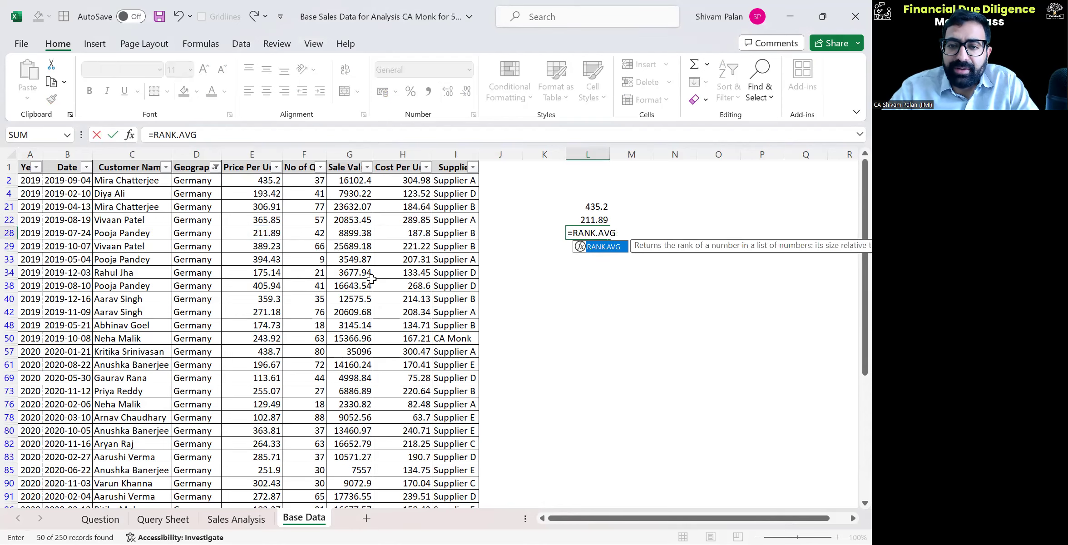
pyautogui.press('BackSpace')
pyautogui.press('BackSpace')
pyautogui.press('BackSpace')
pyautogui.press('BackSpace')
pyautogui.press('BackSpace')
pyautogui.press('BackSpace')
pyautogui.press('BackSpace')
# Step: Calculate the simple average of the two linked prices in L28 with =AVERAGE(L21:L22)
pyautogui.write('=av')
pyautogui.press('Tab')
pyautogui.press('Up')
pyautogui.hotkey('shift', 'Up')
pyautogui.hotkey('ctrl', 'Return')
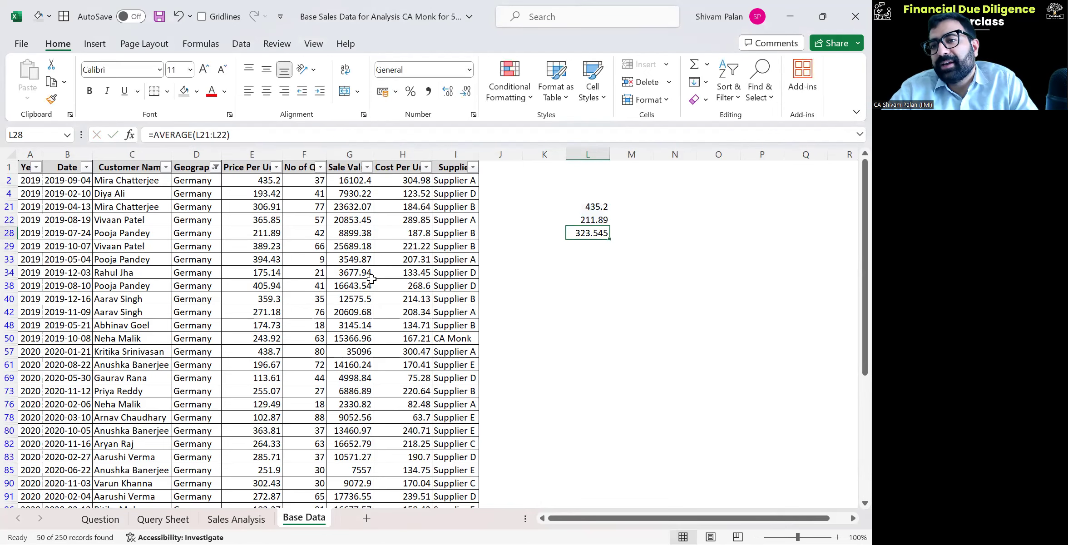
# Step: In cell M21, link to the quantity of the first Germany record in row 2
pyautogui.press('Right')
pyautogui.press('Up')
pyautogui.press('Up')
pyautogui.write('=')
pyautogui.press('Left')
pyautogui.press('Left')
pyautogui.press('Up')
pyautogui.press('Left')
pyautogui.press('Left')
pyautogui.press('Up')
pyautogui.press('Left')
pyautogui.press('Left')
pyautogui.press('Left')
pyautogui.press('Return')
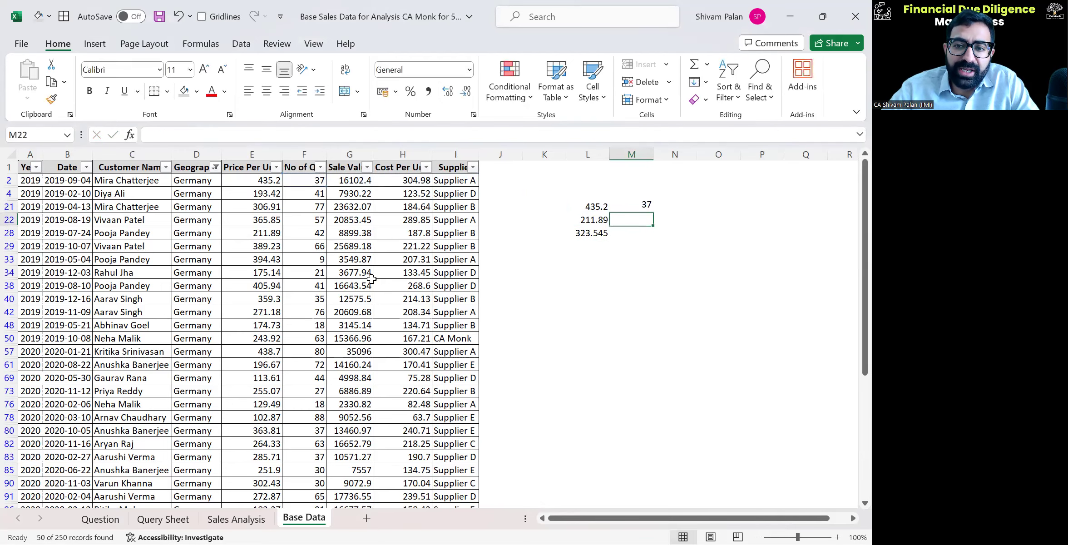
# Step: Copy the price link from L22 into M22 to bring in the row 28 record's quantity
pyautogui.press('Left')
pyautogui.hotkey('ctrl', 'c')
pyautogui.press('Right')
pyautogui.hotkey('ctrl', 'v')
pyautogui.press('Escape')
# Step: Multiply price by quantity in N21 with =L21*M21 and fill the formula down to N22
pyautogui.press('Right')
pyautogui.press('Up')
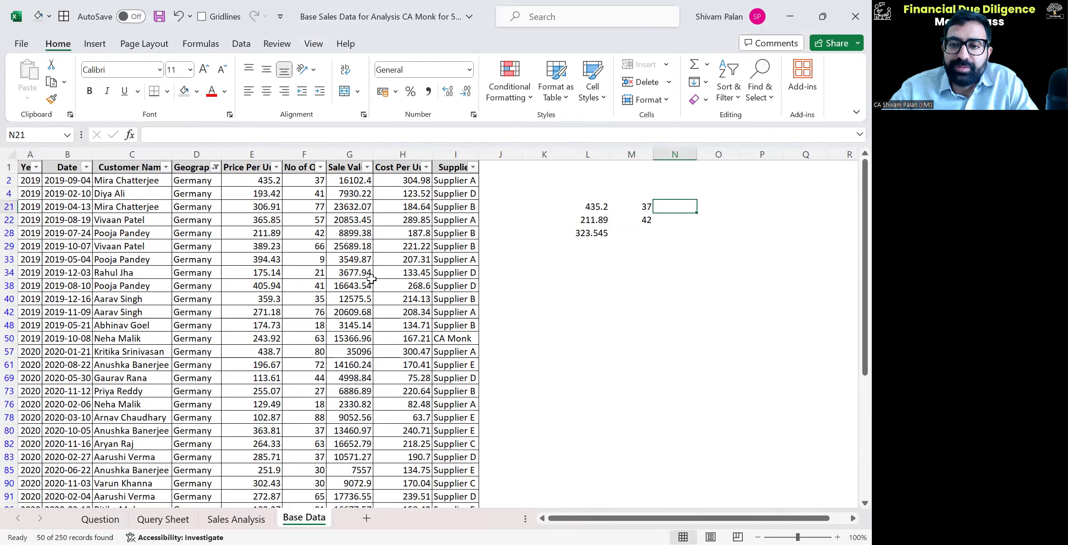
pyautogui.write('=')
pyautogui.press('Left')
pyautogui.press('Left')
pyautogui.write('*')
pyautogui.press('Left')
pyautogui.press('Return')
pyautogui.press('Up')
pyautogui.press('Down')
pyautogui.hotkey('ctrl', 'd')
# Step: Total the two calculated sale values in N28 with a sum
pyautogui.press('Down')
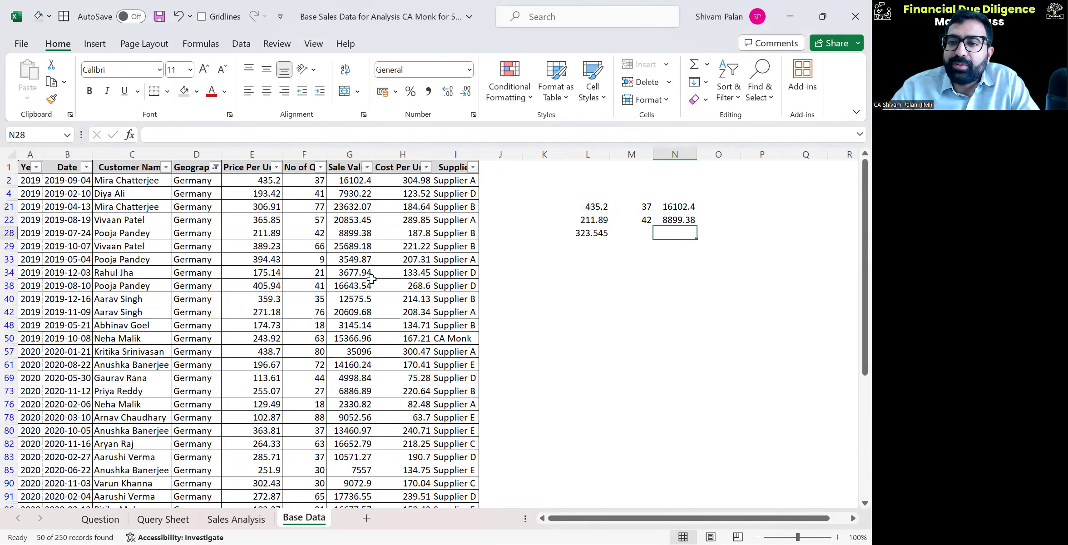
pyautogui.hotkey('alt', '=')
pyautogui.press('Return')
pyautogui.press('Up')
# Step: Total the two quantities in M28 with a SUM of M21:M22
pyautogui.press('Down')
pyautogui.press('Left')
pyautogui.press('Up')
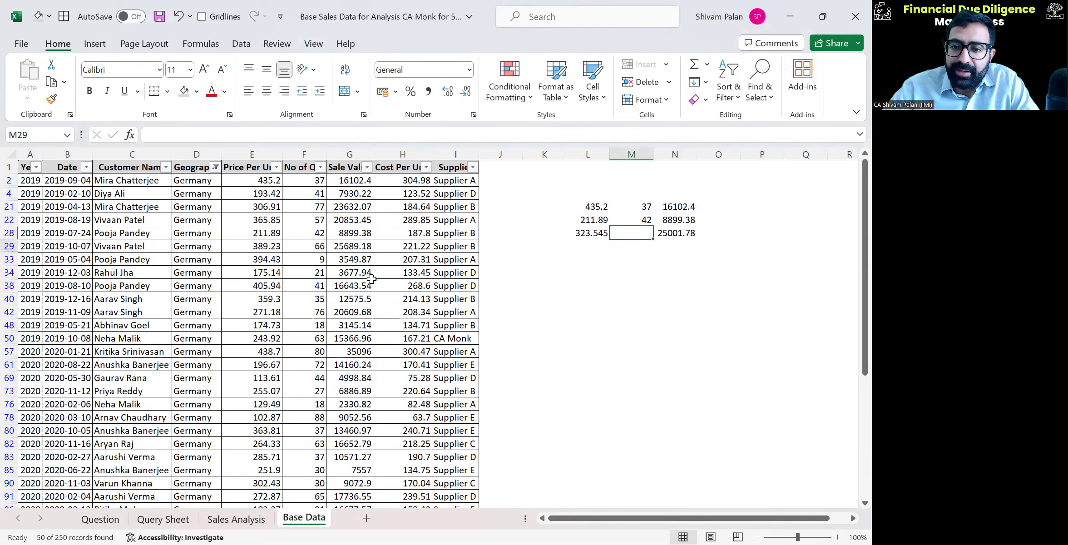
pyautogui.hotkey('alt', '=')
pyautogui.press('Return')
pyautogui.press('Up')
pyautogui.write('=sum')
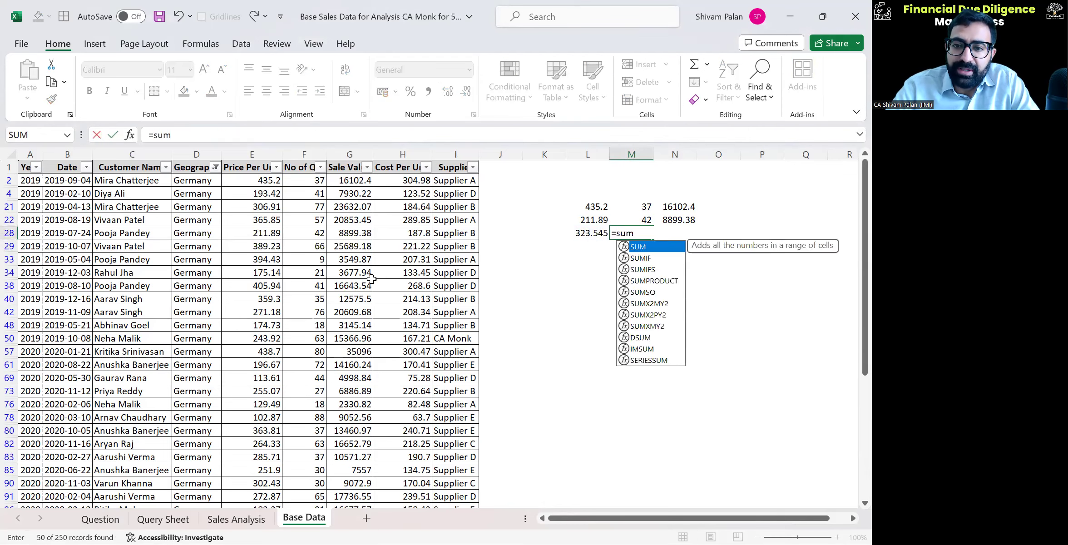
pyautogui.press('Tab')
pyautogui.press('Up')
pyautogui.press('Up')
pyautogui.hotkey('shift', 'Down')
pyautogui.press('Return')
# Step: Calculate the weighted average price in N29 by dividing total sales by total quantity, =N28/M28
pyautogui.press('Right')
pyautogui.write('=')
pyautogui.press('Up')
pyautogui.write('/')
pyautogui.press('Up')
pyautogui.press('Left')
pyautogui.press('Return')
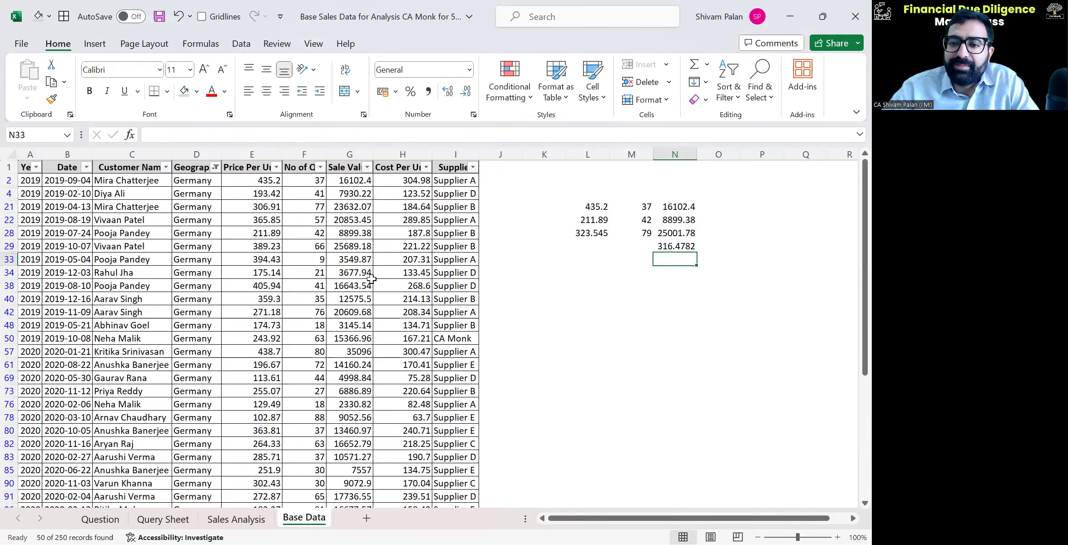
# Step: Compare the weighted average price in N29 with the simple average in L28 and its two source prices
pyautogui.press('Up')
pyautogui.hotkey('shift', 'Left')
pyautogui.hotkey('shift', 'Right')
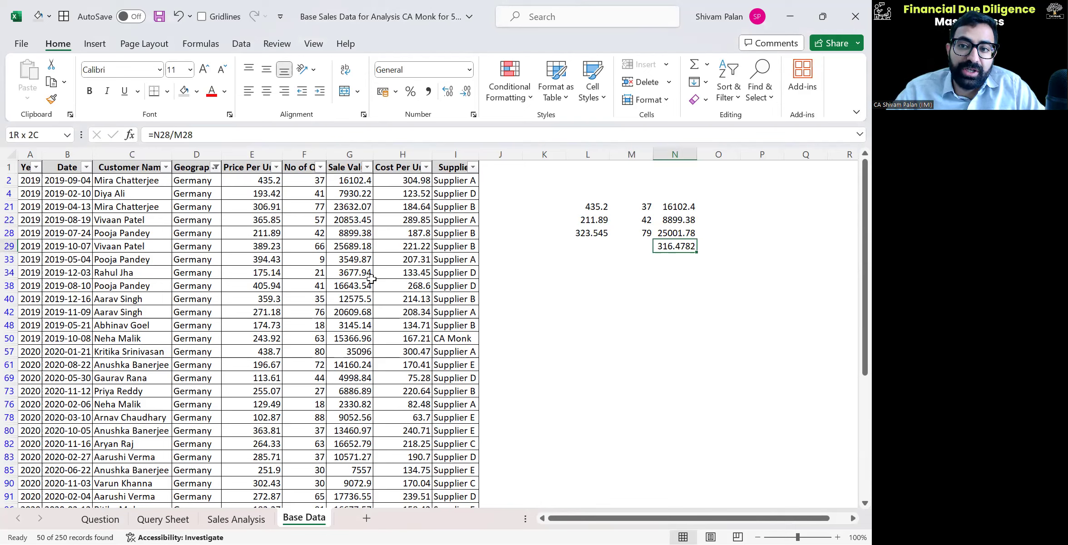
pyautogui.press('Up')
pyautogui.press('Left')
pyautogui.press('Left')
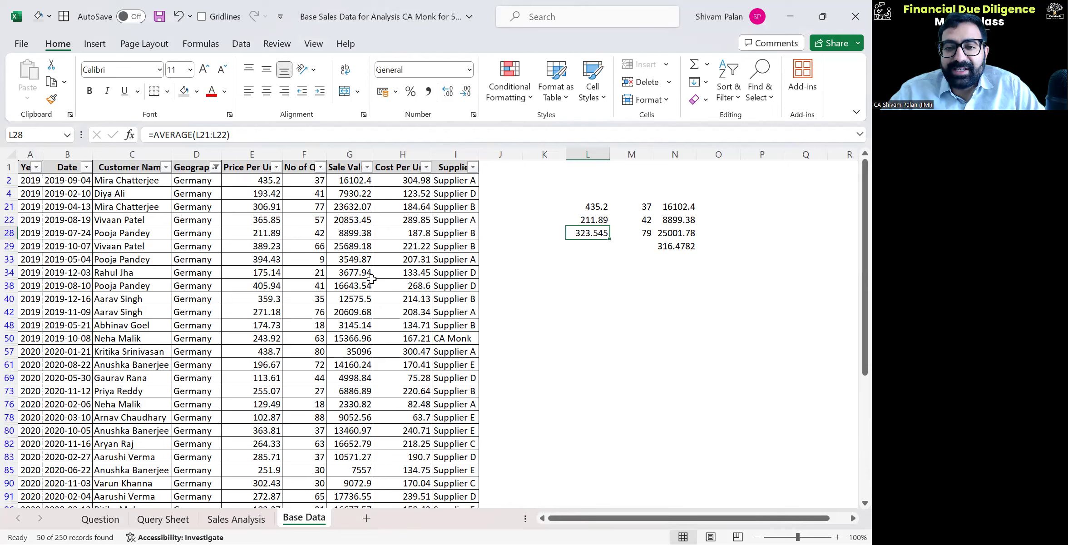
pyautogui.hotkey('shift', 'Up')
pyautogui.press('Up')
pyautogui.press('Up')
pyautogui.hotkey('shift', 'Down')
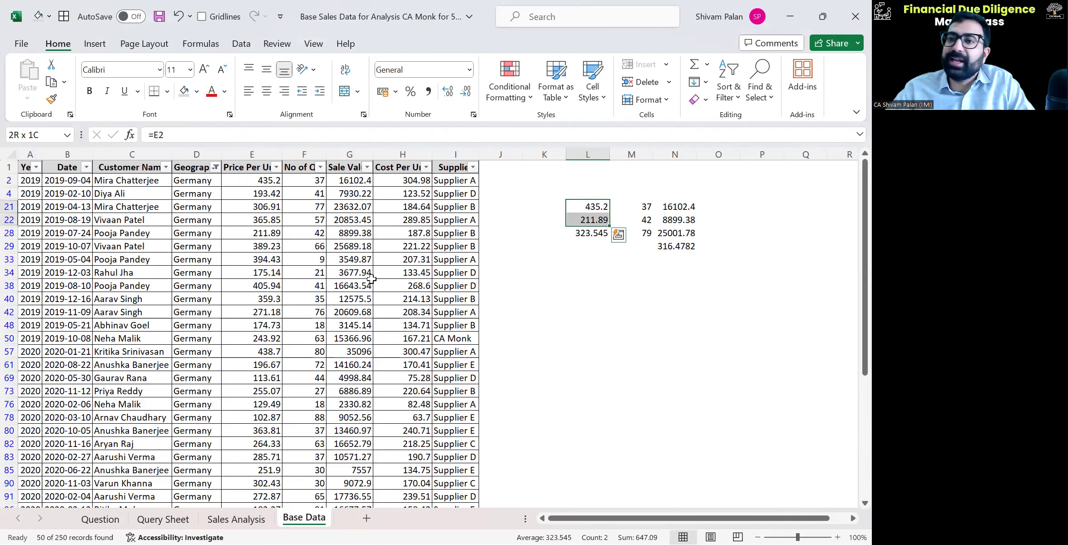
# Step: Trace how the prices, quantities and sale values in L21:N28 lead to the weighted average in N29
pyautogui.press('Right')
pyautogui.press('Right')
pyautogui.press('Left')
pyautogui.press('Down')
pyautogui.press('Right')
pyautogui.press('Down')
pyautogui.press('Up')
pyautogui.press('Down')
pyautogui.press('Down')
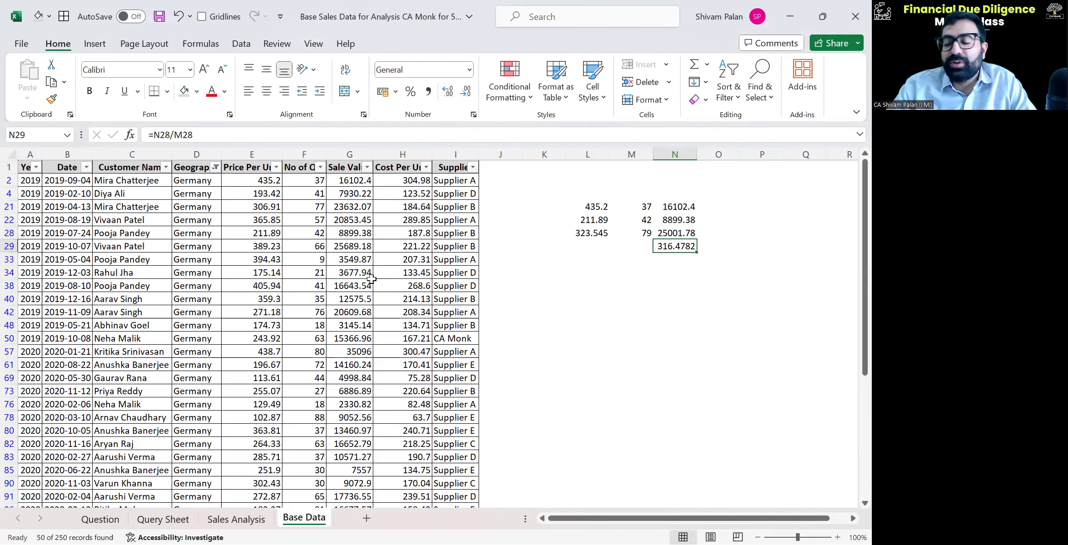
pyautogui.press('Left')
pyautogui.press('Left')
pyautogui.press('Up')
pyautogui.press('Up')
pyautogui.hotkey('shift', 'Up')
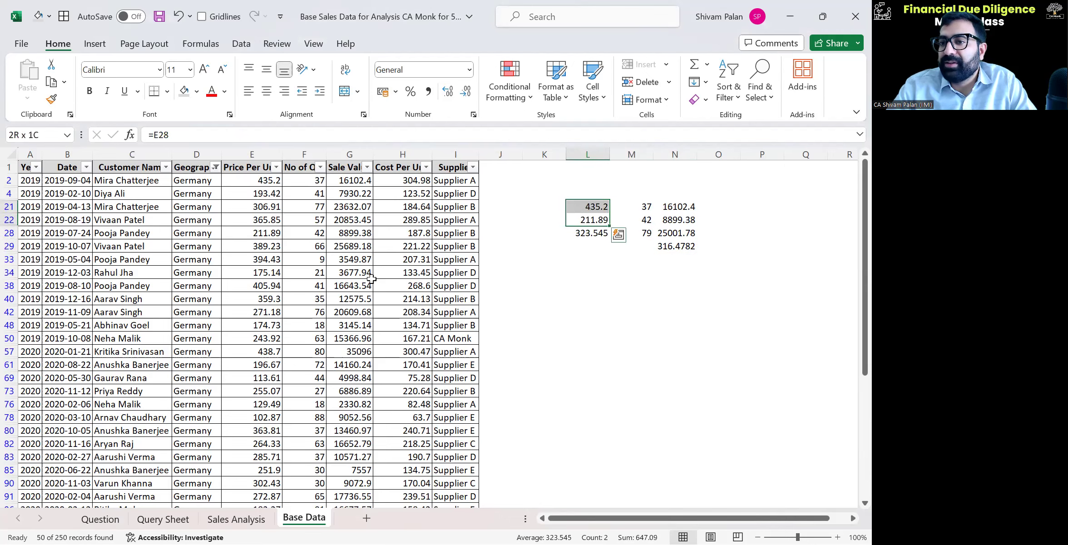
pyautogui.press('Right')
pyautogui.press('Right')
pyautogui.press('Down')
pyautogui.press('Down')
pyautogui.press('Down')
pyautogui.press('Up')
pyautogui.press('Left')
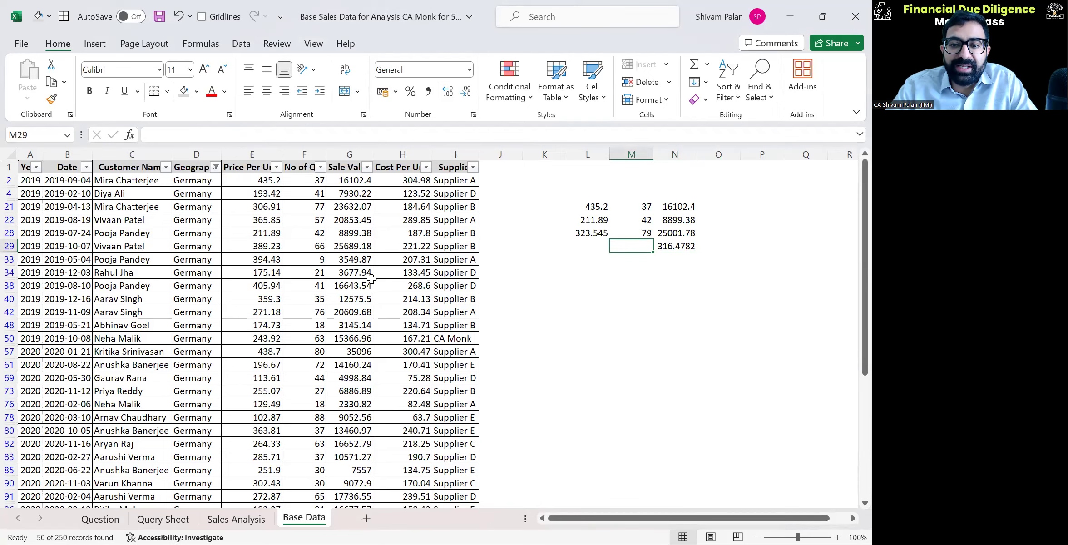
# Step: Clear the scratch price calculations from range K4:N29 beside the filtered data
pyautogui.press('Right')
pyautogui.hotkey('shift', 'Left')
pyautogui.hotkey('shift', 'Left')
pyautogui.hotkey('shift', 'Left')
pyautogui.hotkey('shift', 'Left')
pyautogui.hotkey('shift', 'Up')
pyautogui.hotkey('shift', 'Right')
pyautogui.hotkey('shift', 'Up')
pyautogui.hotkey('shift', 'Up')
pyautogui.hotkey('shift', 'Up')
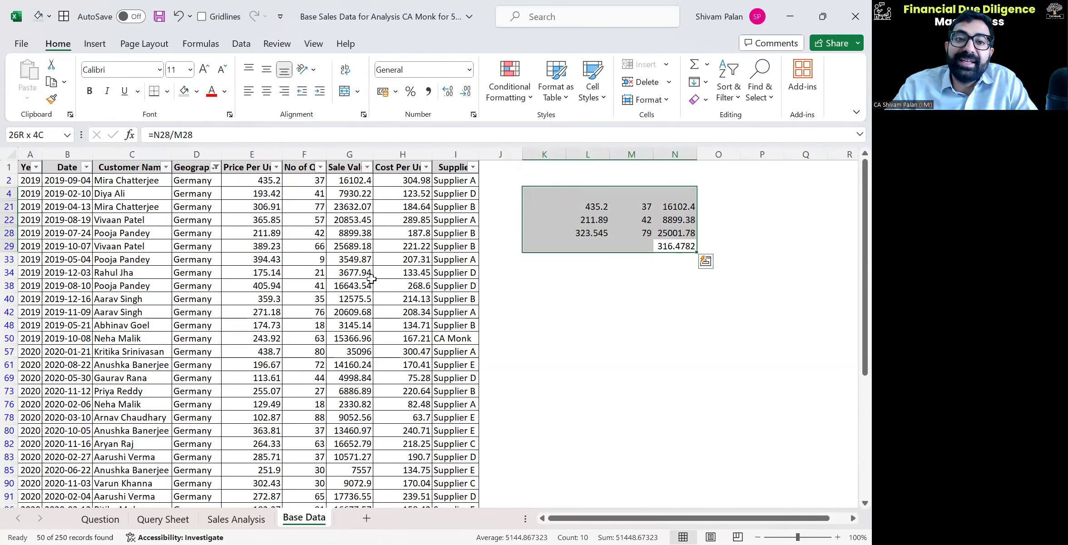
pyautogui.press('Delete')
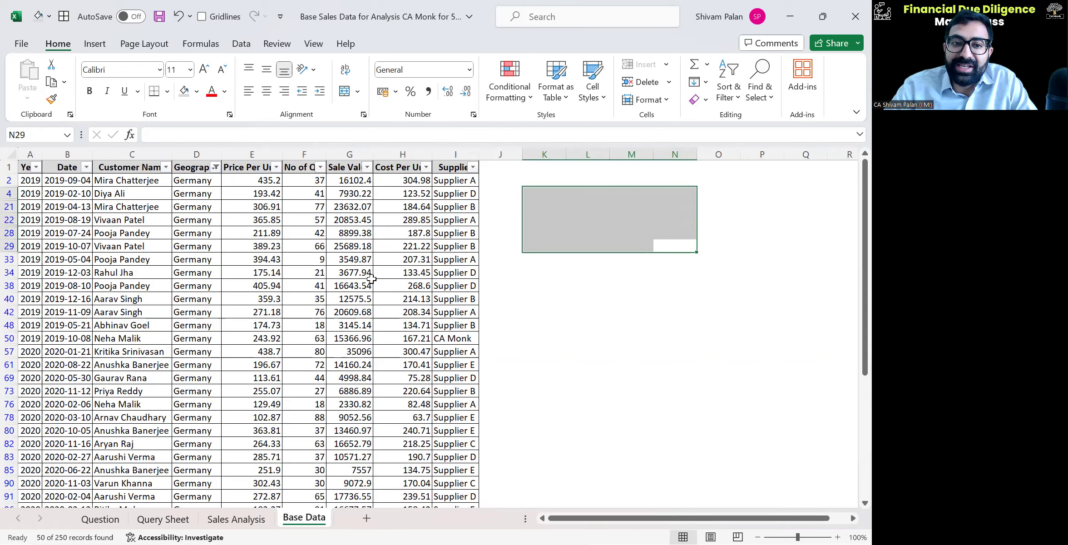
# Step: Undo the clearing of the scratch price calculations beside the filtered data, leaving L4:N29 selected
pyautogui.hotkey('ctrl', 'z')
pyautogui.hotkey('shift', 'Right')
pyautogui.hotkey('shift', 'Right')
pyautogui.hotkey('shift', 'Left')
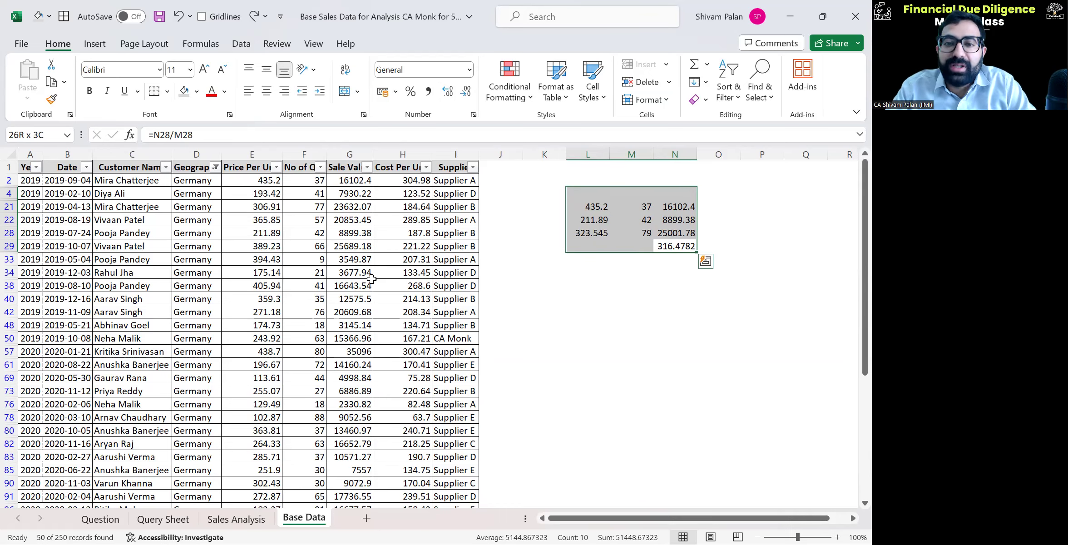
# Step: Record query 4 on the Query Sheet as "Share the list of product/sku wise details for better analysis"
pyautogui.hotkey('ctrl', 'pageup')
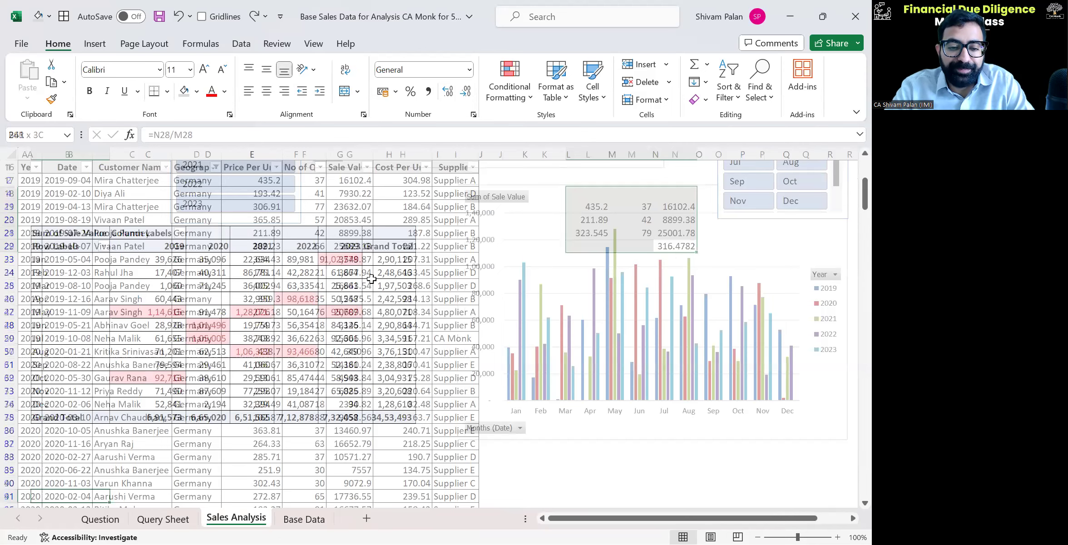
pyautogui.hotkey('ctrl', 'pageup')
pyautogui.write('Sh')
pyautogui.write('the list of')
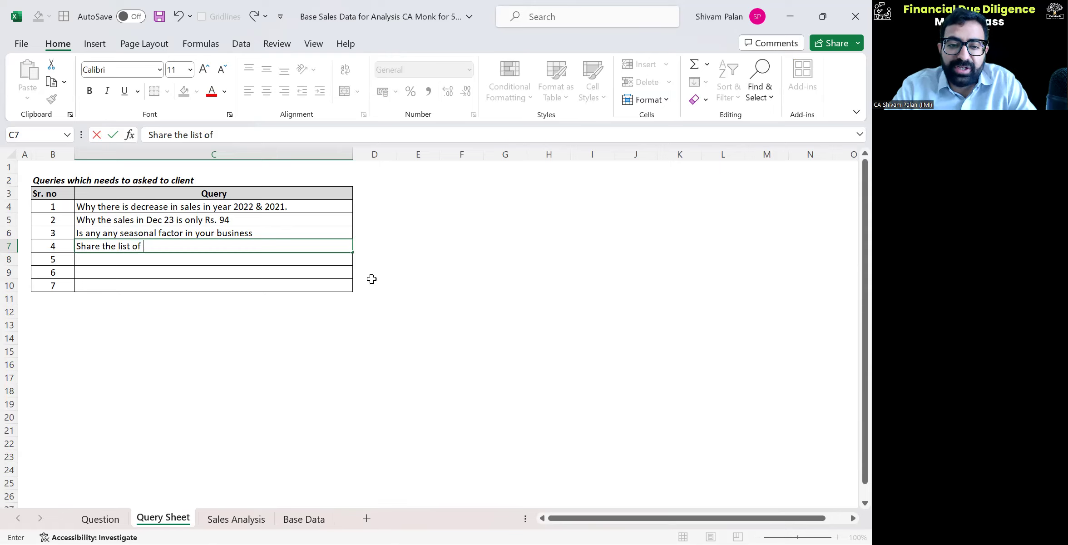
pyautogui.write(' pro')
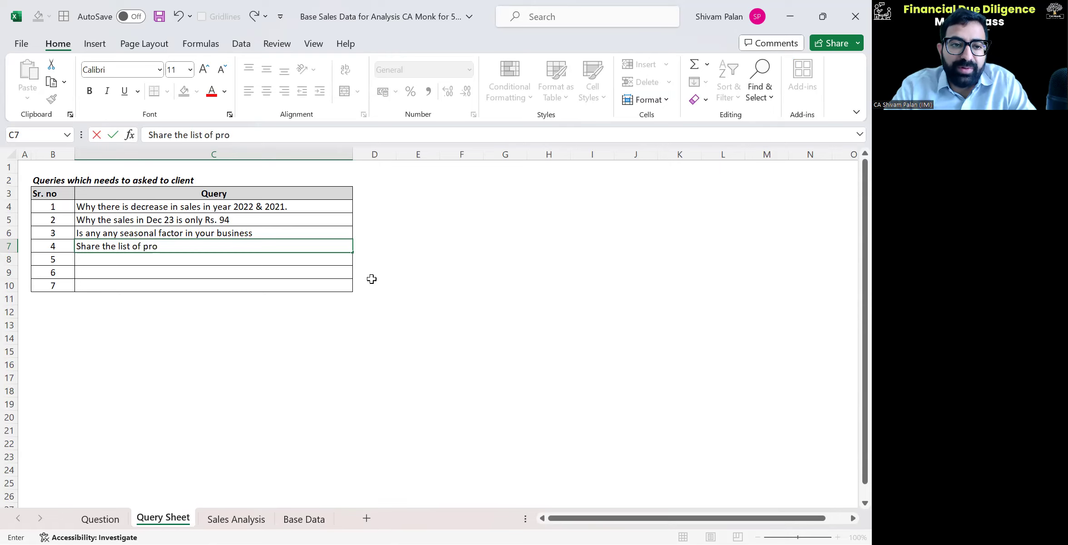
pyautogui.write('duct /sku w')
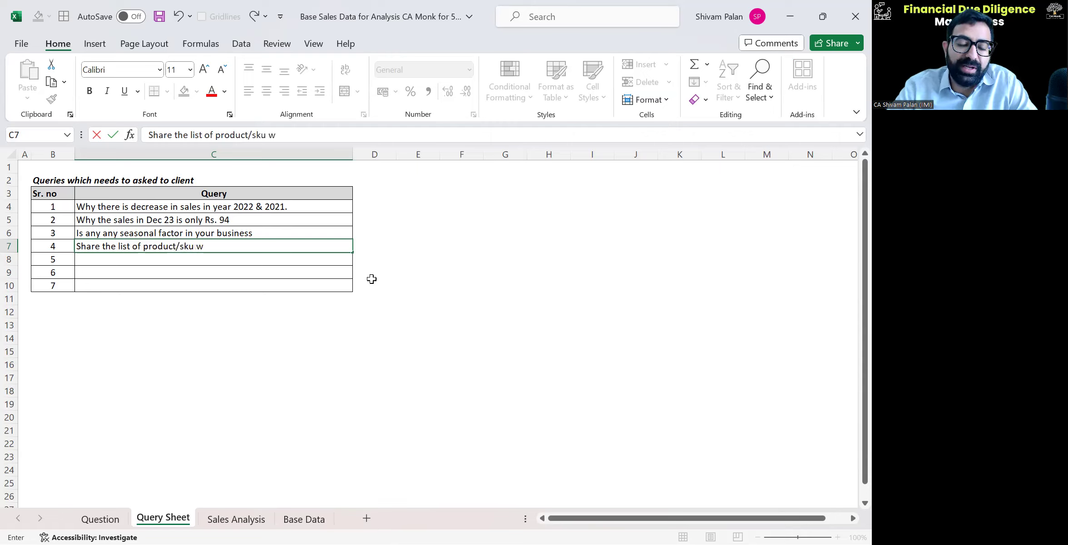
pyautogui.write('ise details')
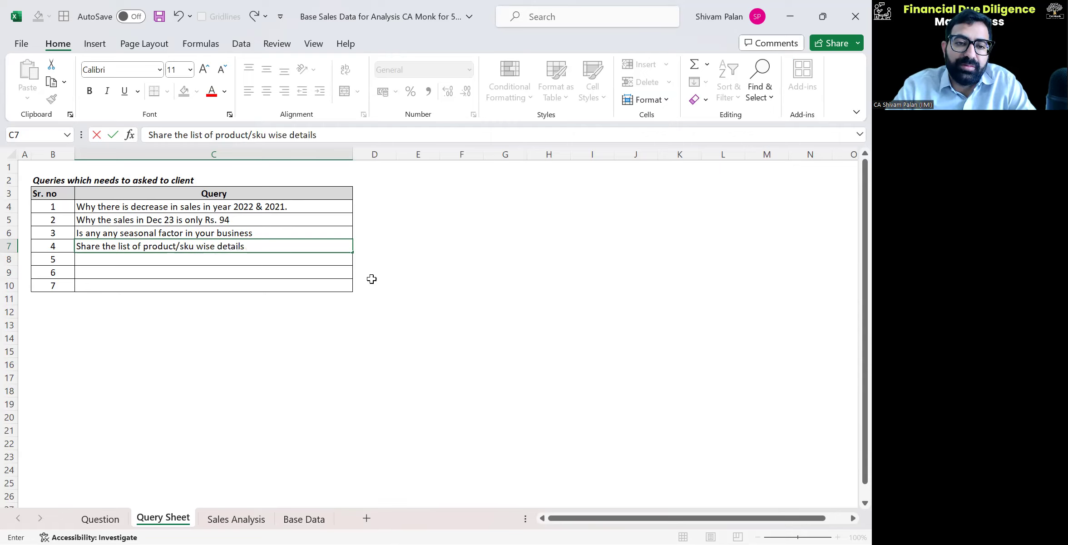
pyautogui.write(' for batt')
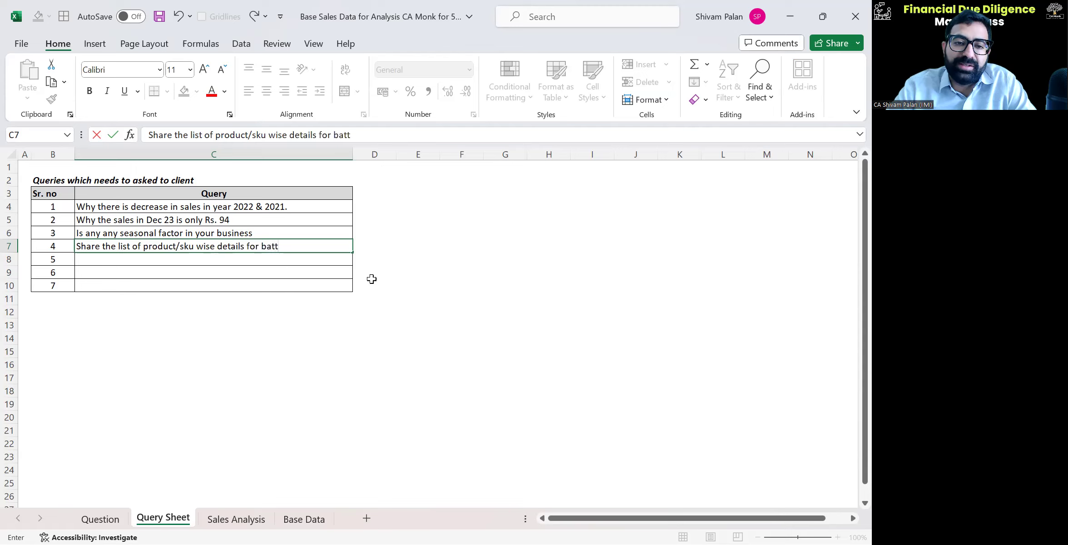
pyautogui.write('t')
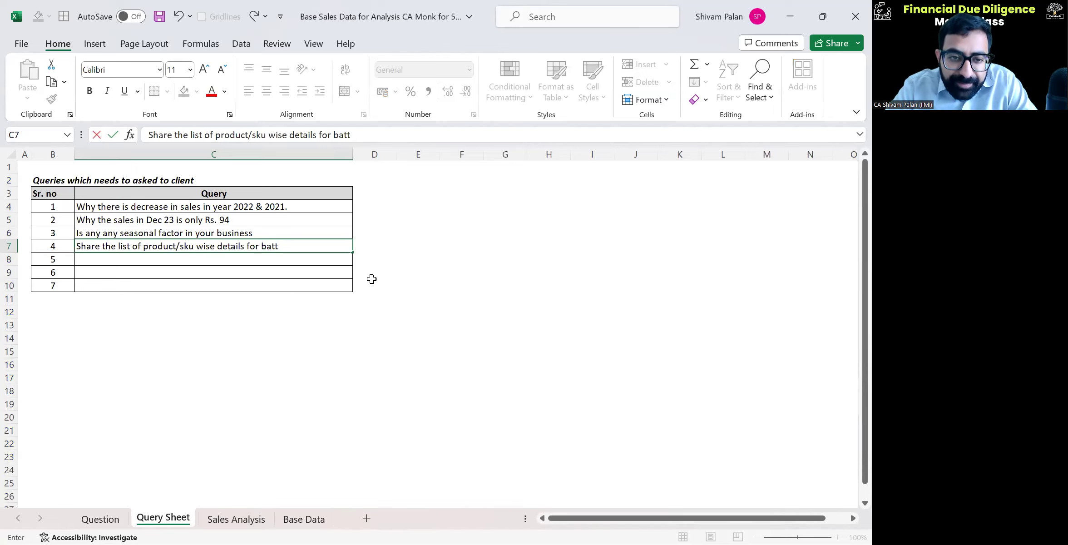
pyautogui.press('BackSpace')
pyautogui.press('BackSpace')
pyautogui.write('etter an')
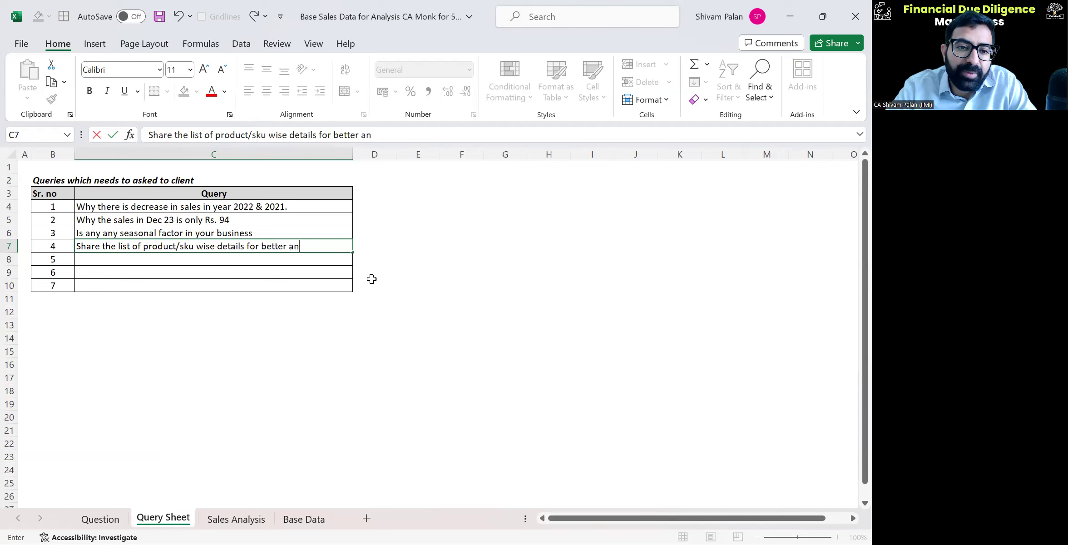
pyautogui.write('alysis')
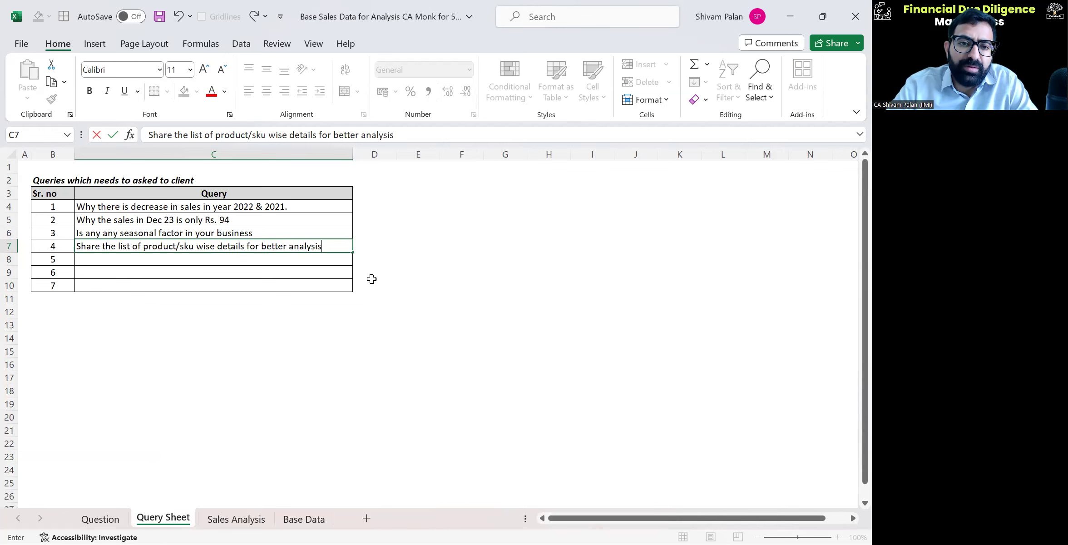
pyautogui.press('Return')
# Step: Copy the yearly sales PivotTable in B3:C9 of the Sales Analysis sheet
pyautogui.hotkey('ctrl', 'pagedown')
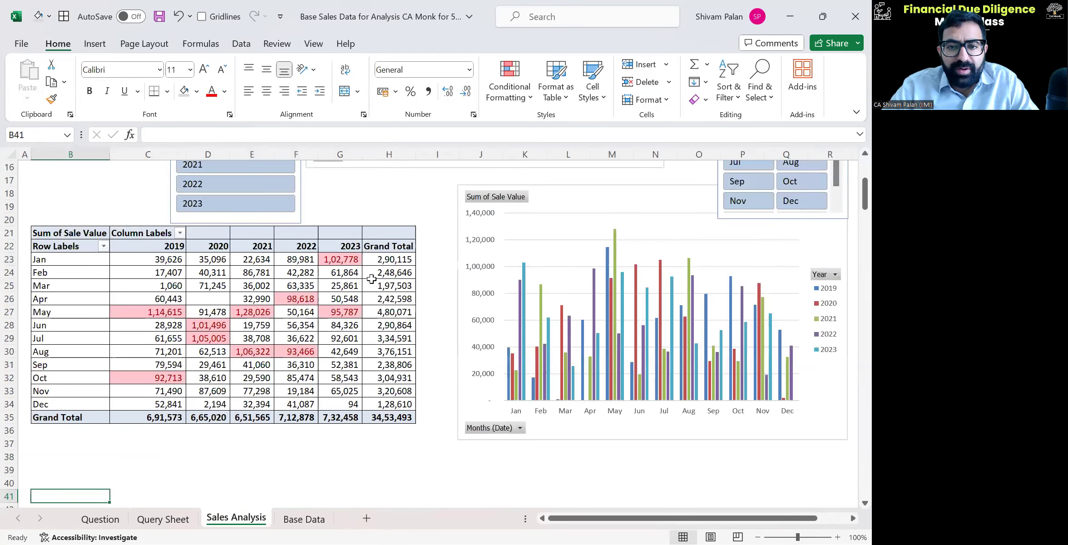
pyautogui.hotkey('ctrl', 'pagedown')
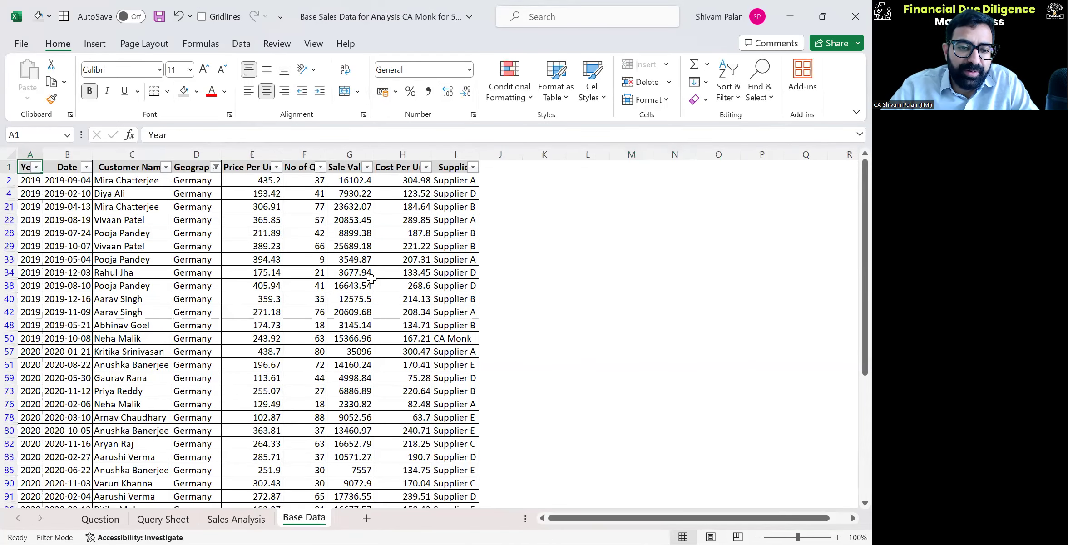
pyautogui.hotkey('ctrl', 'pageup')
pyautogui.hotkey('ctrl', 'Home')
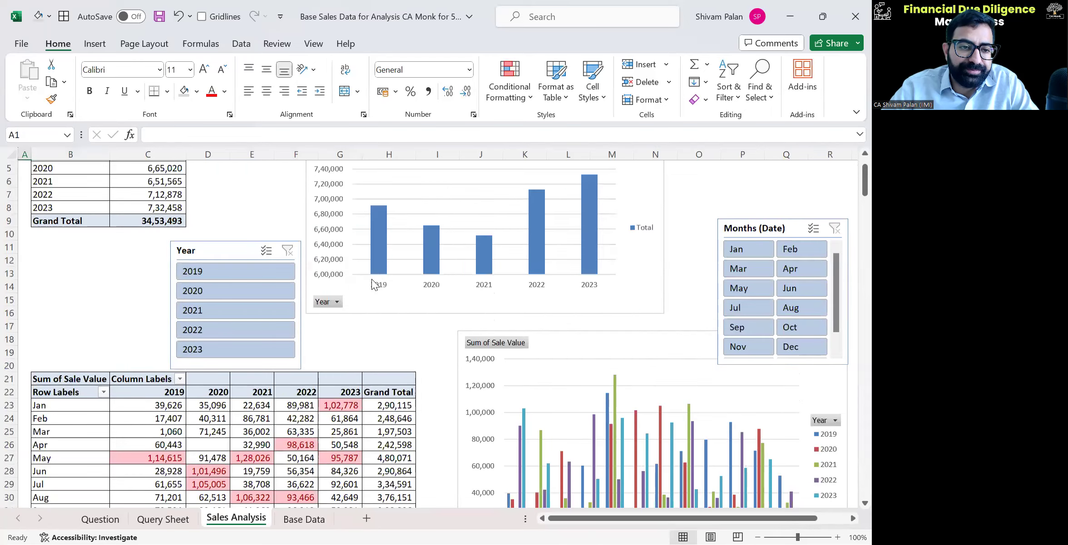
pyautogui.press('pagedown')
pyautogui.hotkey('ctrl', 'Home')
pyautogui.press('Right')
pyautogui.press('Down')
pyautogui.press('Down')
pyautogui.hotkey('ctrl', 'shift', 'Right')
pyautogui.hotkey('ctrl', 'shift', 'Down')
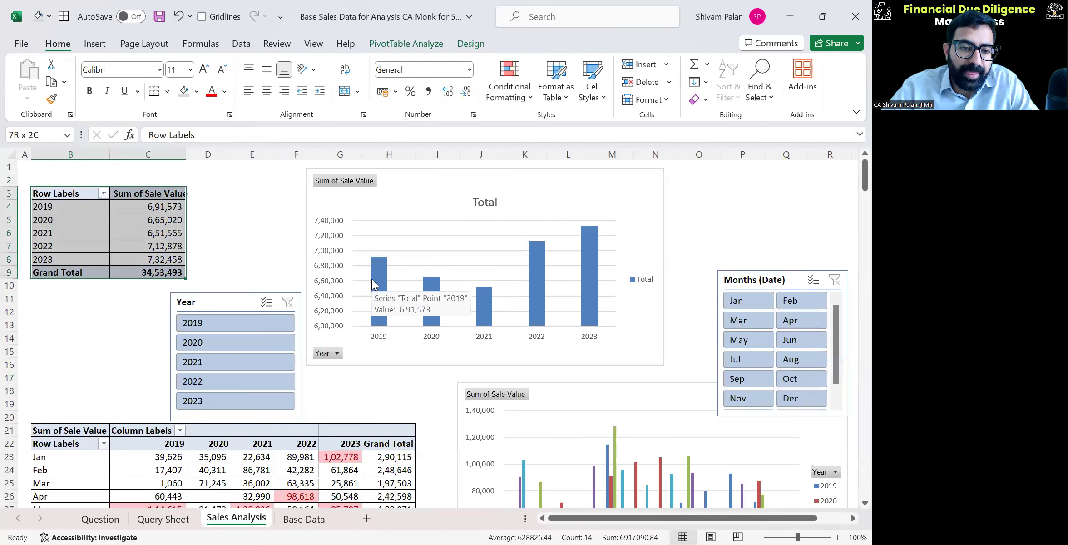
pyautogui.hotkey('ctrl', 'c')
# Step: Paste the copied yearly PivotTable at B41, below the monthly sales table
pyautogui.press('pagedown')
pyautogui.press('pagedown')
pyautogui.press('pageup')
pyautogui.press('Down')
pyautogui.press('Down')
pyautogui.press('Down')
pyautogui.press('Down')
pyautogui.press('Down')
pyautogui.press('Down')
pyautogui.press('Down')
pyautogui.press('Down')
pyautogui.press('Down')
pyautogui.press('Down')
pyautogui.press('Down')
pyautogui.press('Down')
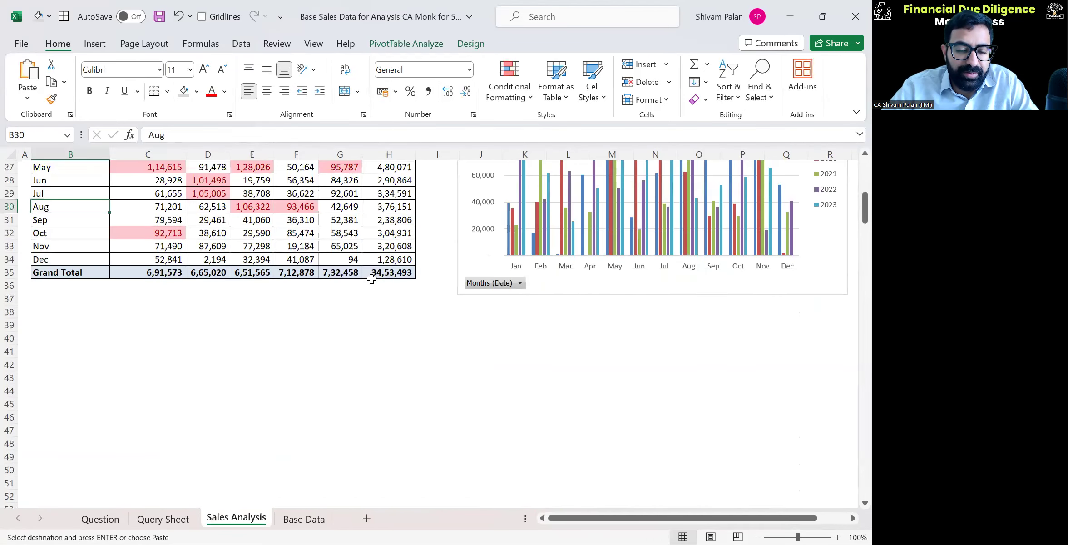
pyautogui.hotkey('ctrl', 'v')
pyautogui.press('Down')
pyautogui.press('Down')
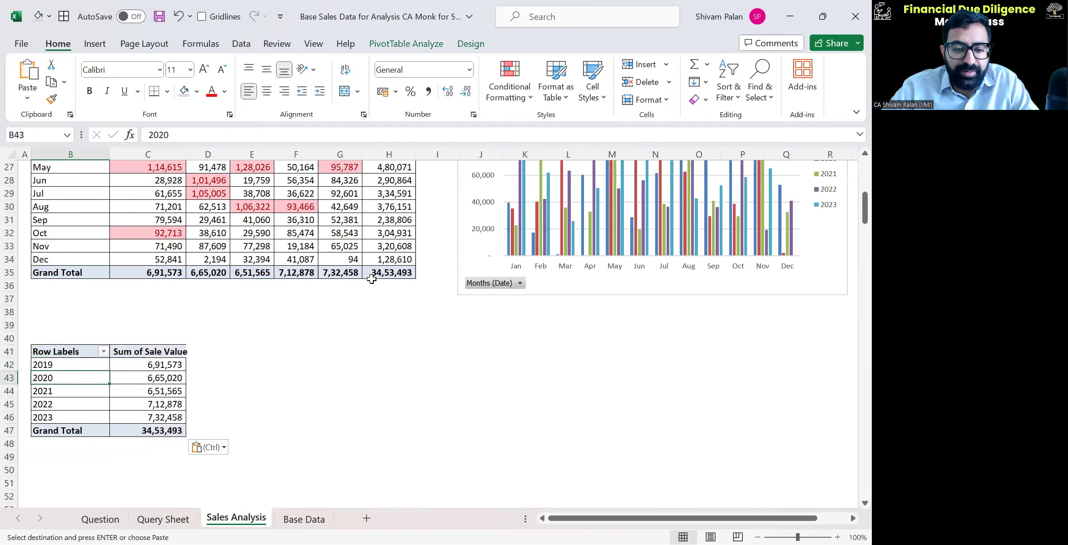
pyautogui.press('ctrl')
pyautogui.press('Escape')
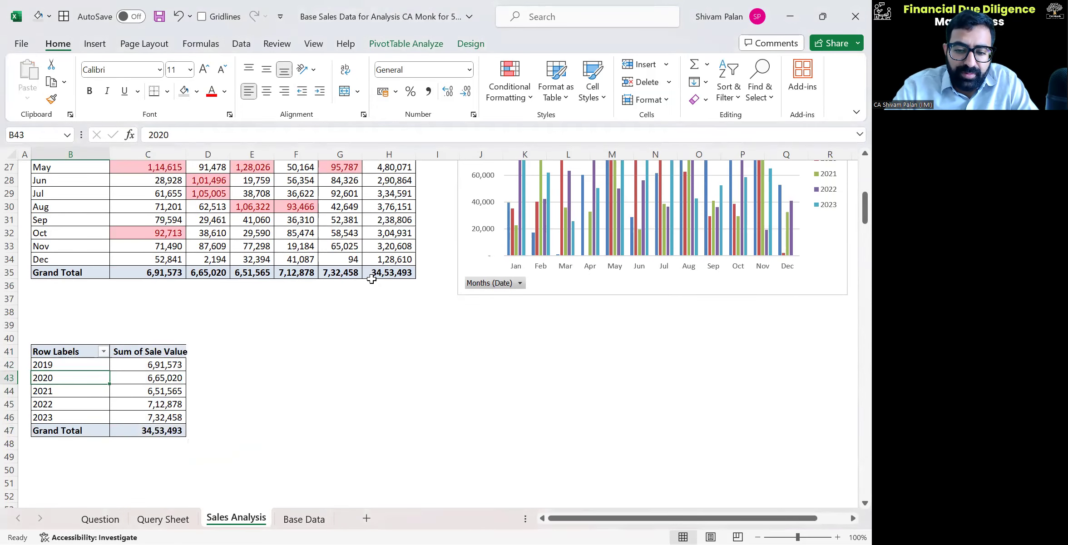
# Step: Show the field list of the PivotTable at B41 and add the No of Qty field to its values
pyautogui.hotkey('shift', 'F10')
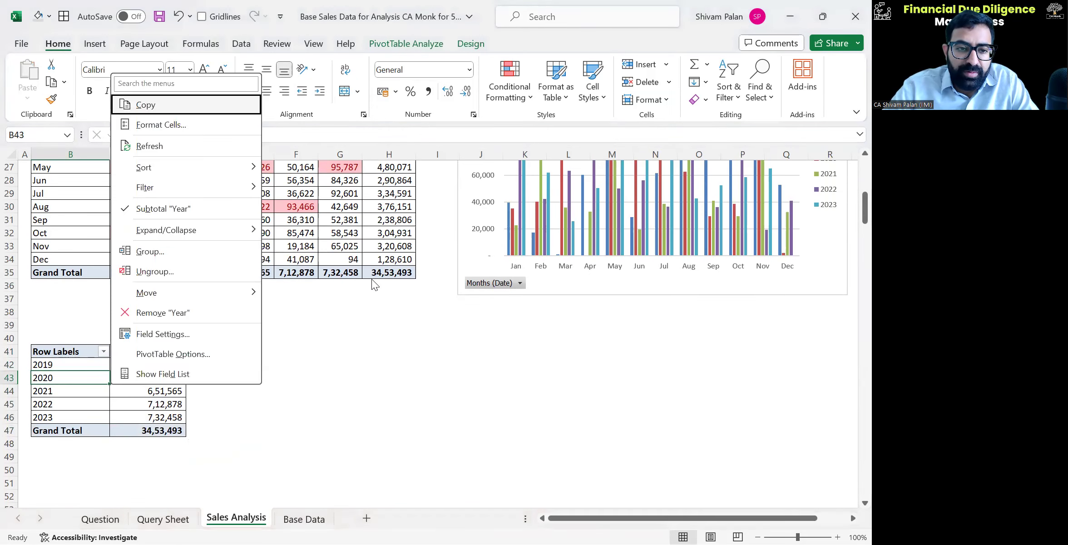
pyautogui.click(155, 353)
pyautogui.press('Escape')
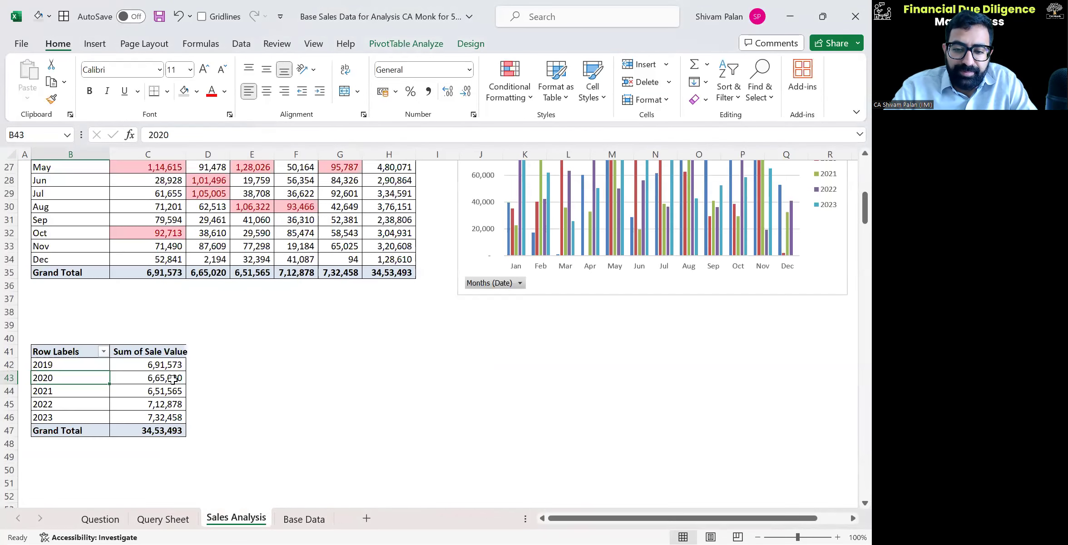
pyautogui.rightClick(173, 379)
pyautogui.click(172, 374)
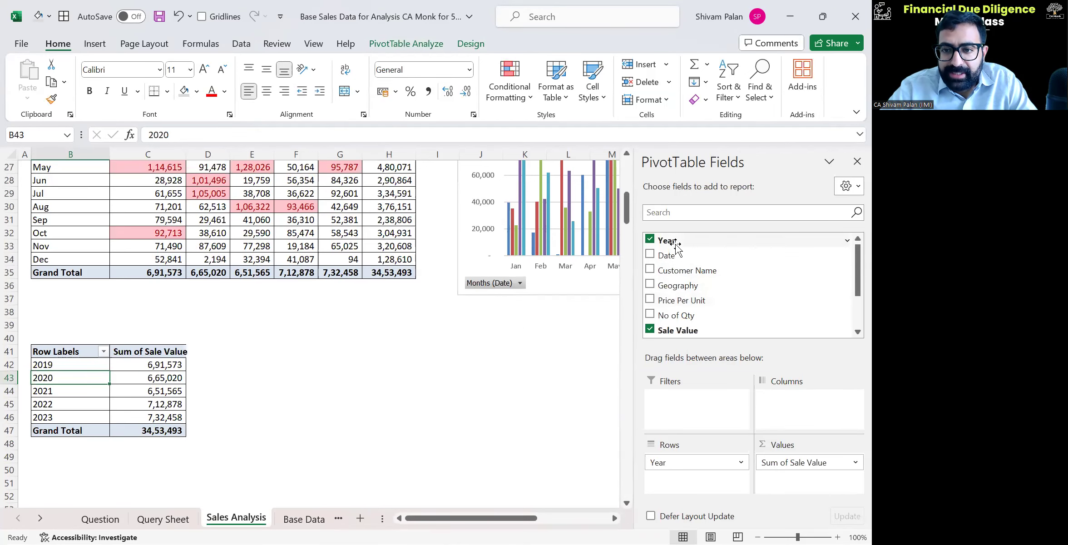
pyautogui.click(676, 213)
pyautogui.write('aty')
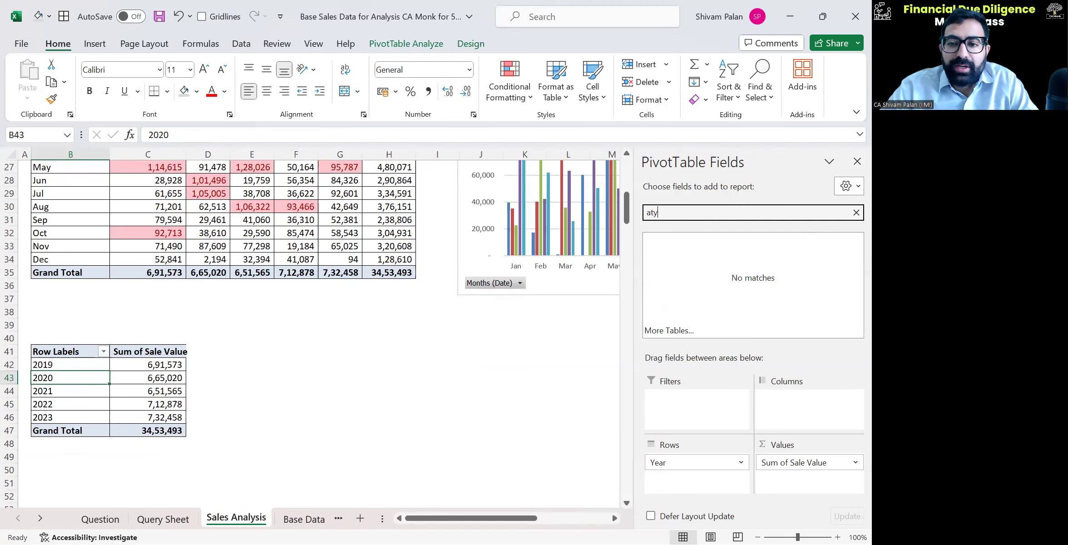
pyautogui.press('BackSpace')
pyautogui.press('BackSpace')
pyautogui.write('q')
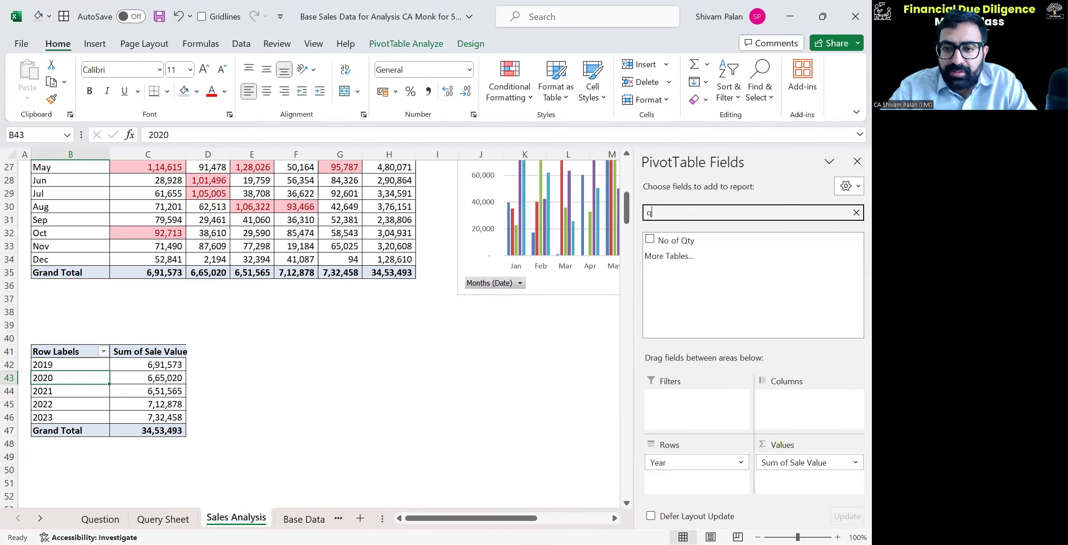
pyautogui.click(656, 239)
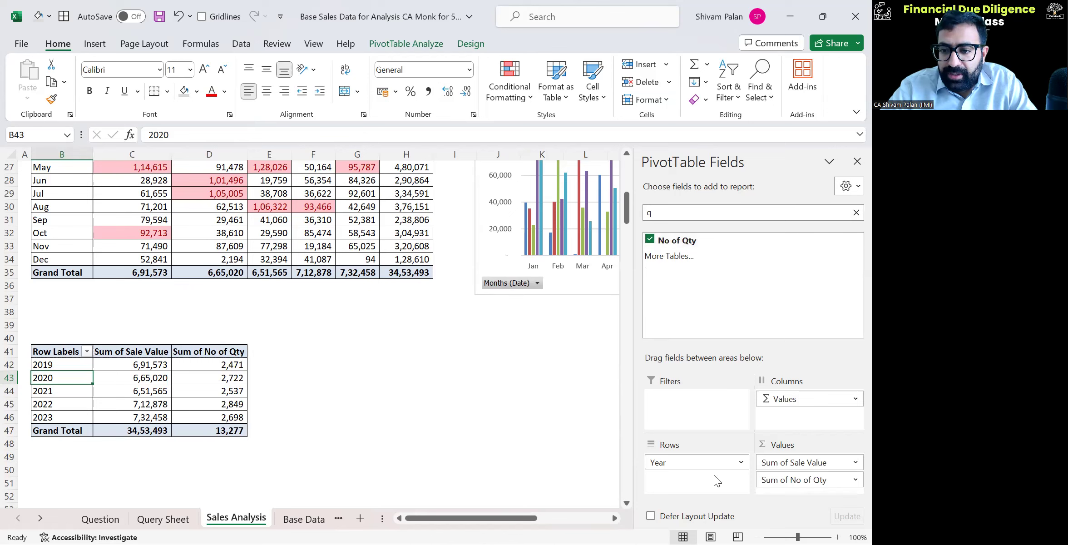
# Step: Enter the heading "Avg. Selling price" in E41 beside the quantity column
pyautogui.click(397, 376)
pyautogui.press('Up')
pyautogui.press('Left')
pyautogui.press('Left')
pyautogui.press('Left')
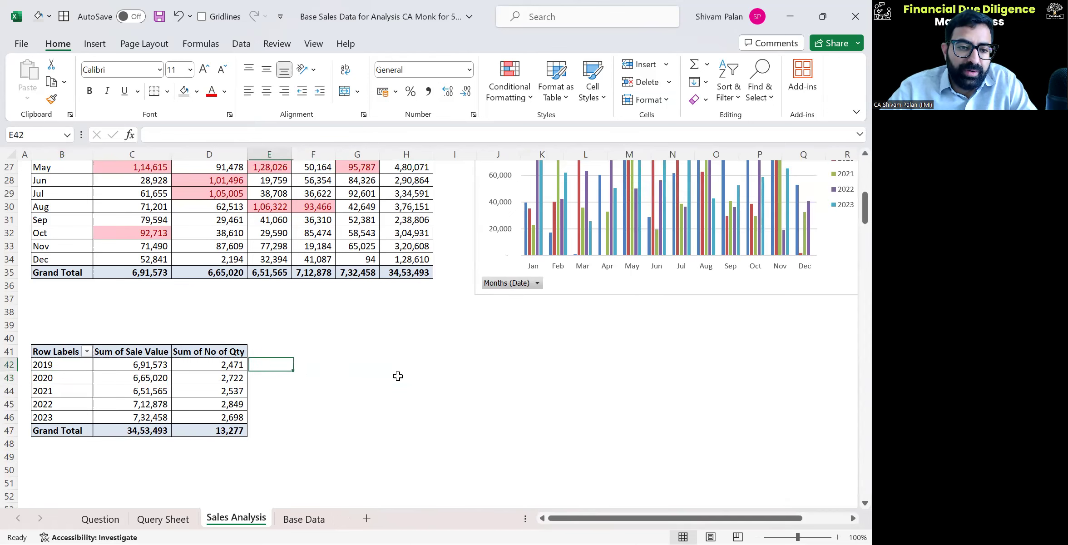
pyautogui.press('Up')
pyautogui.write('a')
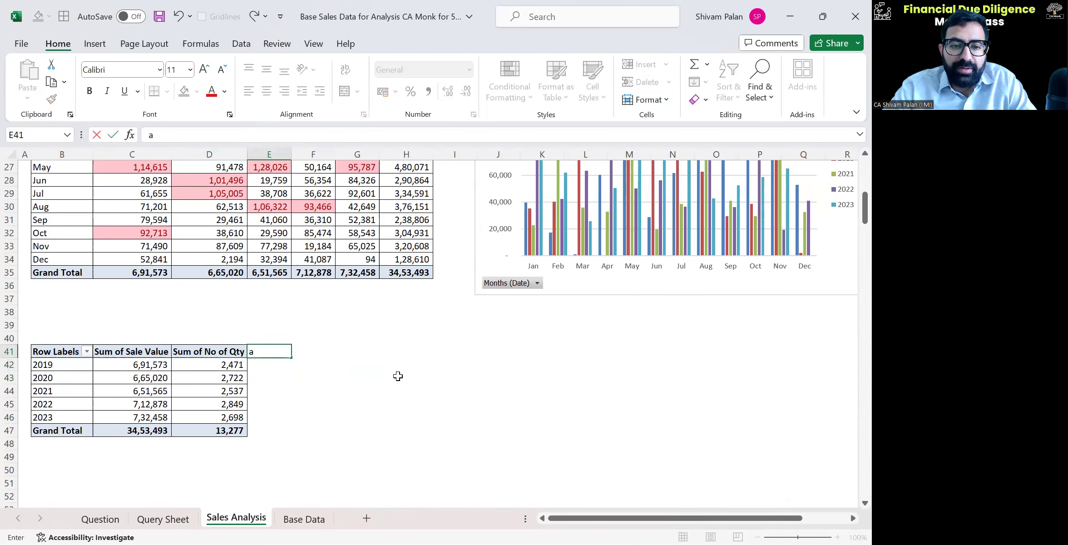
pyautogui.press('BackSpace')
pyautogui.press('BackSpace')
pyautogui.write('Av.g')
pyautogui.press('BackSpace')
pyautogui.write('g. Sel')
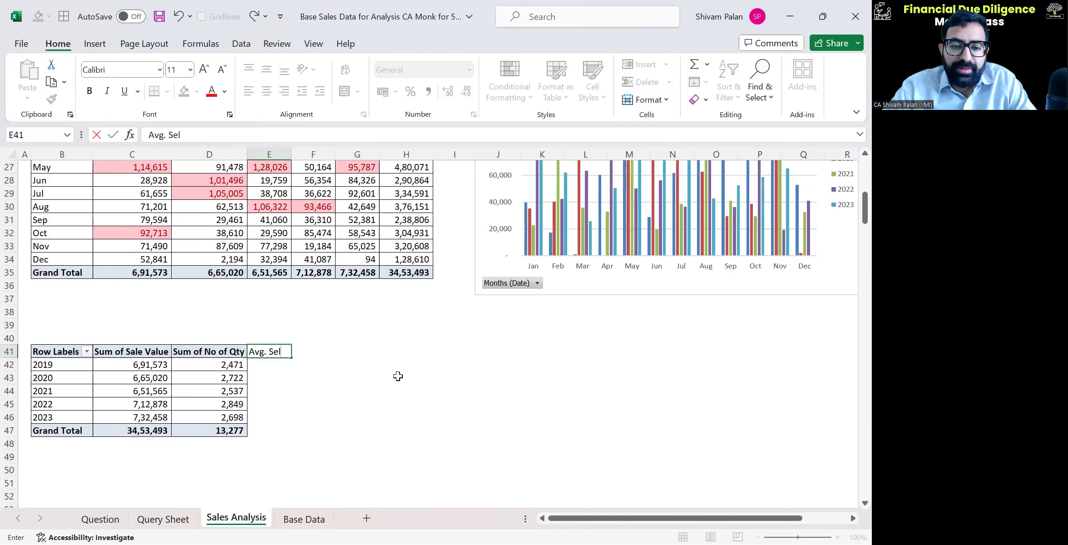
pyautogui.write('ling price')
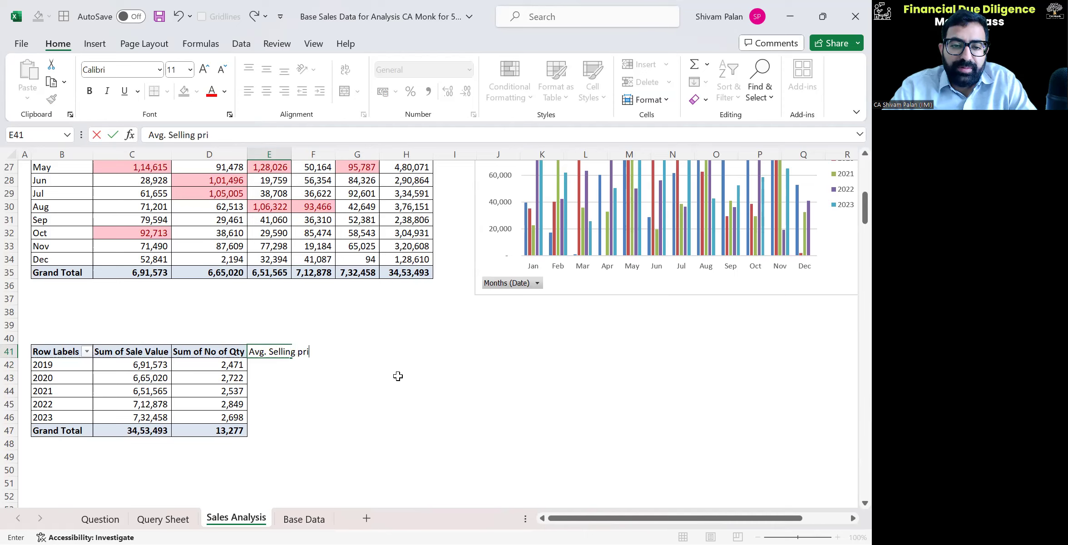
pyautogui.press('Return')
# Step: Calculate the average selling price in E42 as =C42/D42 and fill the formula down to E46
pyautogui.write('-')
pyautogui.press('BackSpace')
pyautogui.write('=')
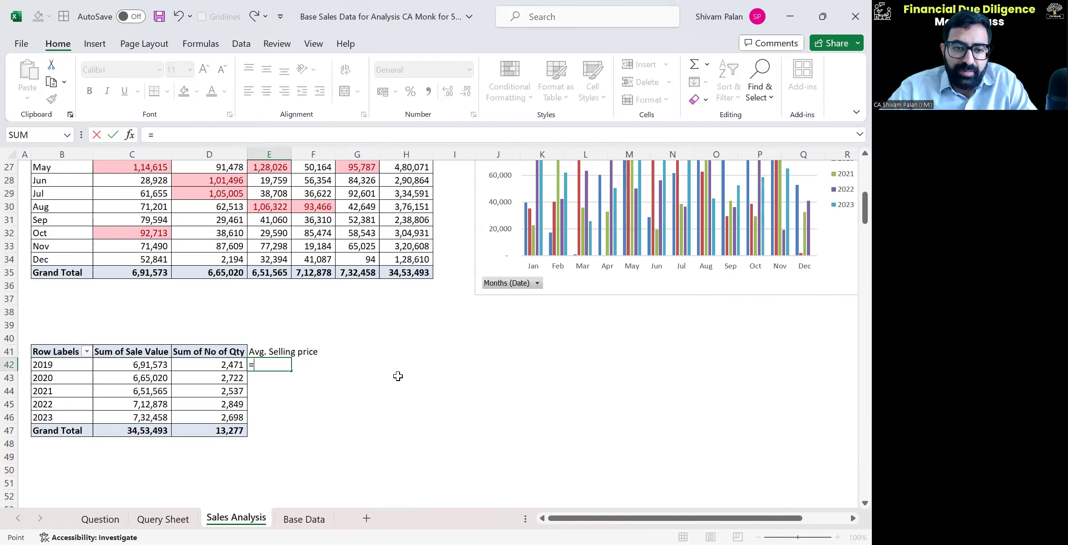
pyautogui.press('Left')
pyautogui.press('Left')
pyautogui.write('/')
pyautogui.press('Left')
pyautogui.press('Return')
pyautogui.press('Left')
pyautogui.press('Right')
pyautogui.press('Down')
pyautogui.press('Down')
pyautogui.press('Down')
pyautogui.hotkey('shift', 'Up')
pyautogui.hotkey('shift', 'Up')
pyautogui.hotkey('shift', 'Up')
pyautogui.hotkey('shift', 'Up')
pyautogui.hotkey('ctrl', 'd')
# Step: Format the average selling prices for 2019 to 2023 in column E with one decimal place
pyautogui.press('Up')
pyautogui.press('Up')
pyautogui.press('Up')
pyautogui.press('Up')
pyautogui.press('Up')
pyautogui.hotkey('shift', 'Down')
pyautogui.hotkey('shift', 'Down')
pyautogui.hotkey('shift', 'Down')
pyautogui.hotkey('shift', 'Down')
pyautogui.hotkey('shift', 'Down')
pyautogui.hotkey('alt', 'h')
pyautogui.press('9')
pyautogui.press('9')
pyautogui.press('9')
pyautogui.press('Up')
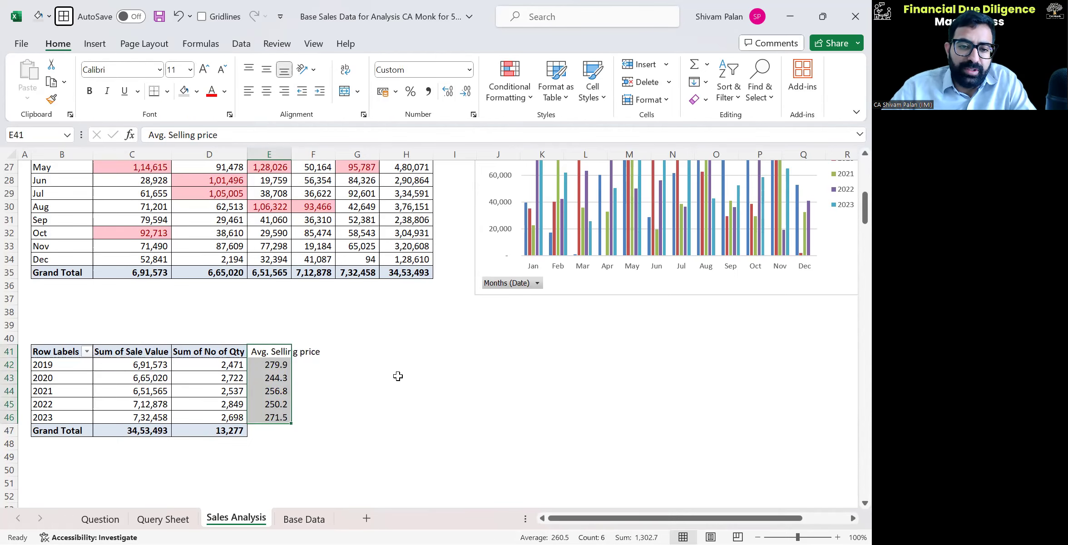
# Step: Autofit column E to the width of the "Avg. Selling price" heading
pyautogui.press('Escape')
pyautogui.hotkey('shift', 'Up')
pyautogui.hotkey('shift', 'Up')
pyautogui.hotkey('shift', 'Up')
pyautogui.hotkey('shift', 'Up')
pyautogui.hotkey('shift', 'Up')
pyautogui.hotkey('alt', 'h')
pyautogui.press('o')
pyautogui.press('i')
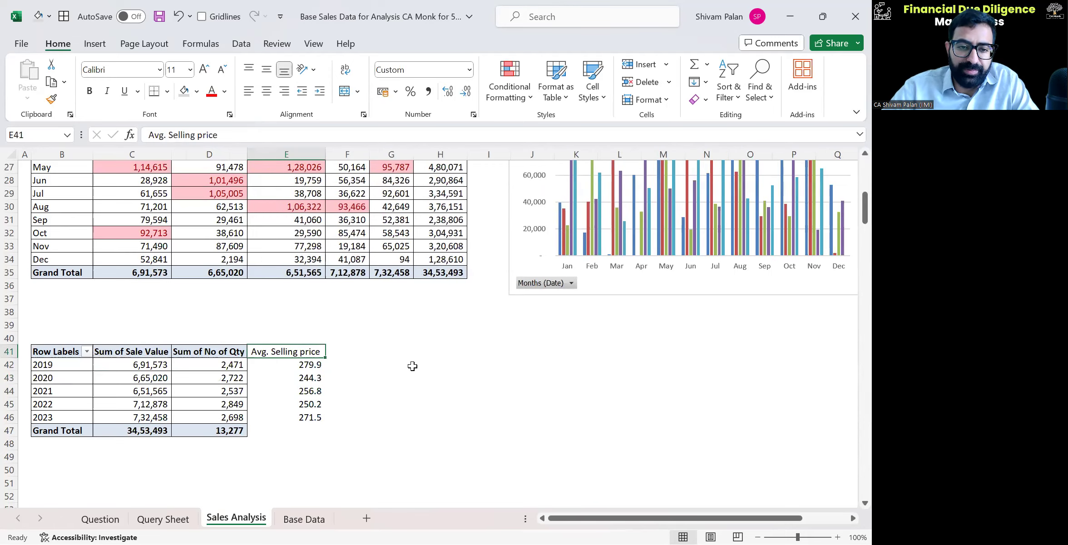
# Step: Apply all borders to the average selling price column from E41 to E47
pyautogui.press('Left')
pyautogui.press('Right')
pyautogui.hotkey('shift', 'Down')
pyautogui.hotkey('shift', 'Down')
pyautogui.hotkey('shift', 'Down')
pyautogui.hotkey('shift', 'Down')
pyautogui.hotkey('shift', 'Down')
pyautogui.hotkey('shift', 'Left')
pyautogui.hotkey('shift', 'Left')
pyautogui.hotkey('shift', 'Left')
pyautogui.hotkey('shift', 'Down')
# Step: Fill the average price formula down into the Grand Total row at E47
pyautogui.press('Down')
pyautogui.press('Left')
pyautogui.press('Down')
pyautogui.press('Right')
pyautogui.press('Down')
pyautogui.press('Down')
pyautogui.press('Down')
pyautogui.press('Down')
pyautogui.hotkey('ctrl', 'd')
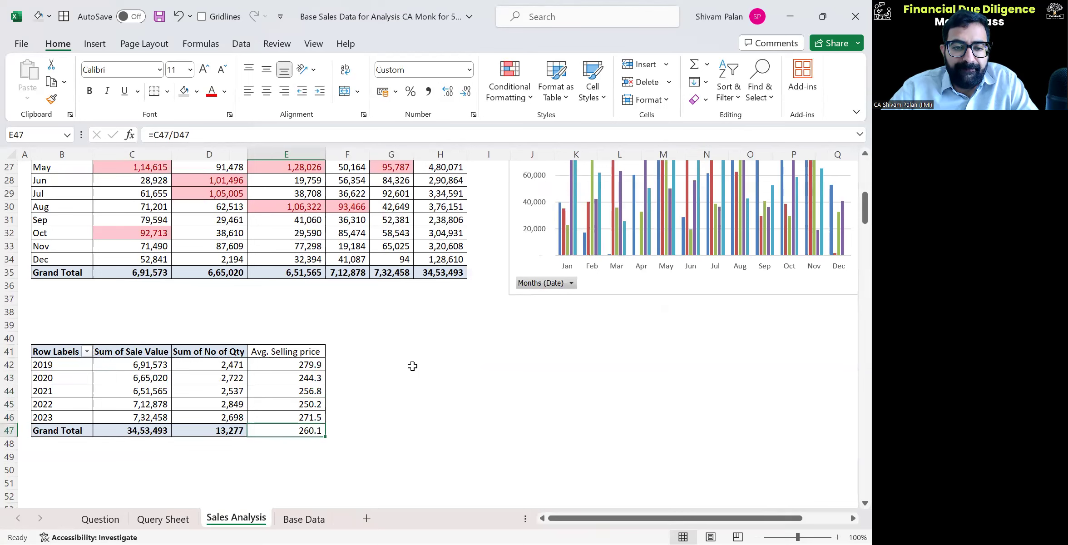
# Step: Make the "Avg. Selling price" heading in E41 bold
pyautogui.press('Up')
pyautogui.press('Up')
pyautogui.press('Up')
pyautogui.press('Up')
pyautogui.press('Up')
pyautogui.press('Up')
pyautogui.hotkey('ctrl', 'b')
pyautogui.hotkey('ctrl', 'shift', 'Left')
pyautogui.press('Down')
pyautogui.press('Down')
pyautogui.press('Down')
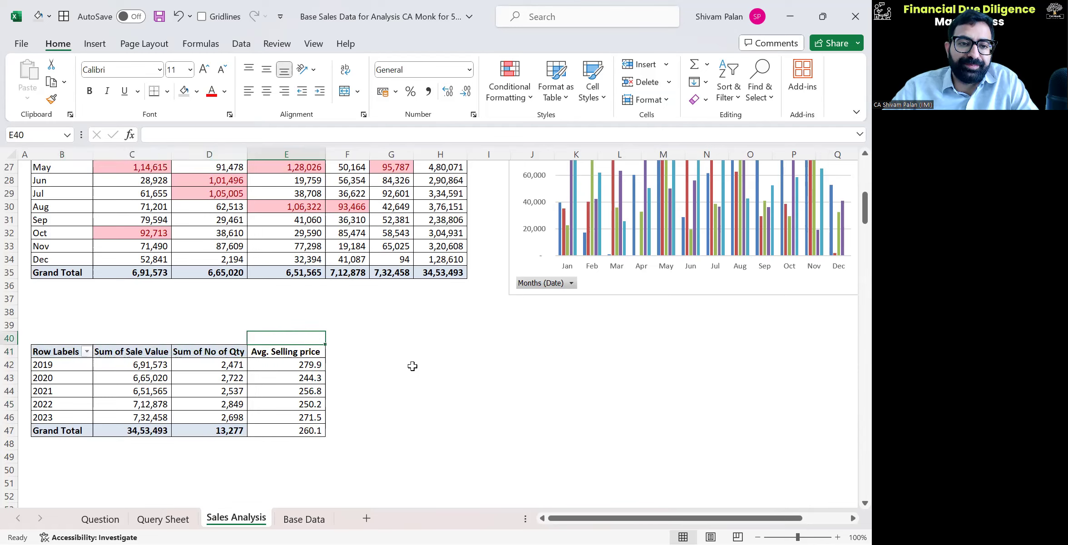
pyautogui.press('Down')
pyautogui.press('Down')
pyautogui.press('Down')
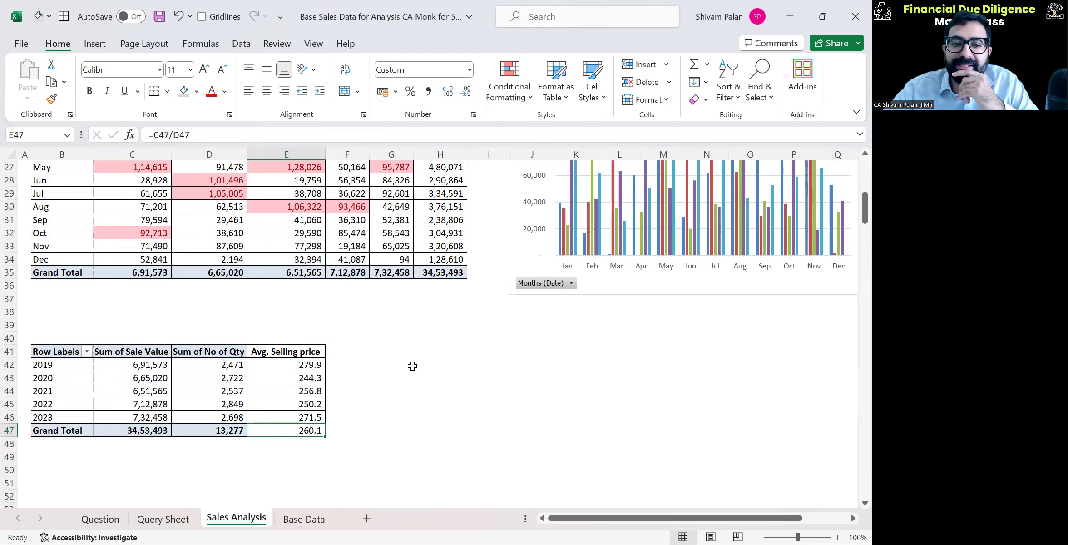
# Step: Check the recorded client queries on the Query Sheet and return to the filtered Base Data sheet
pyautogui.hotkey('ctrl', 'pageup')
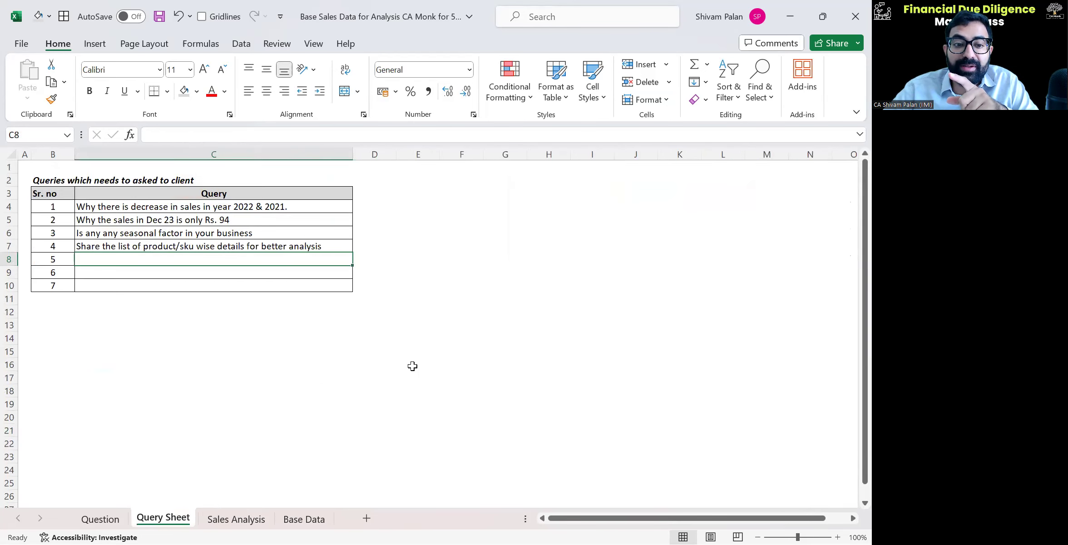
pyautogui.hotkey('ctrl', 'pagedown')
pyautogui.hotkey('ctrl', 'pagedown')
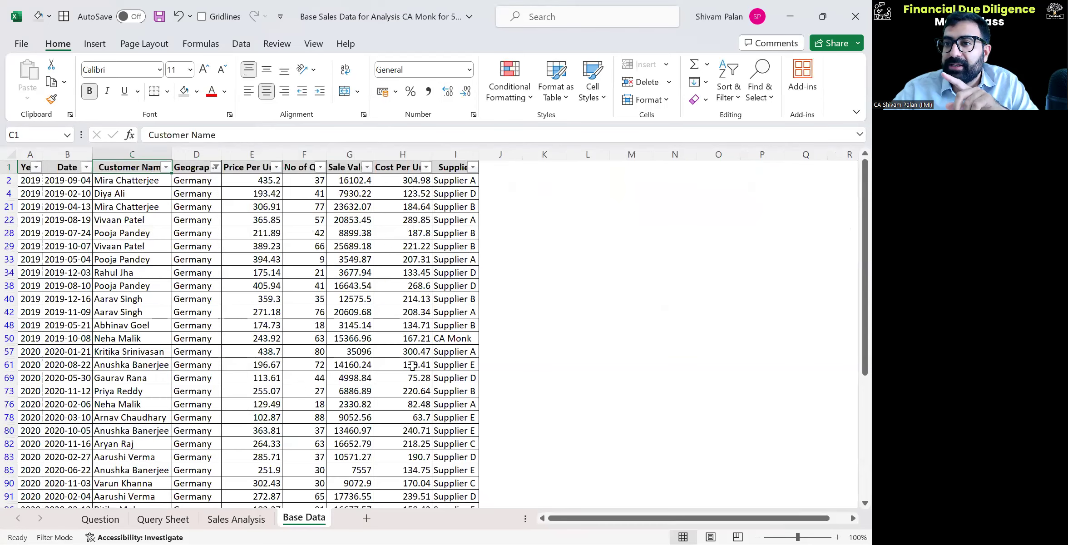
# Step: Add a "Total cost" heading in J1 beside the Supplier column on the Base Data sheet
pyautogui.press('Right')
pyautogui.press('Right')
pyautogui.press('Right')
pyautogui.press('Right')
pyautogui.press('Right')
pyautogui.press('Down')
pyautogui.hotkey('ctrl', 'shift', 'Down')
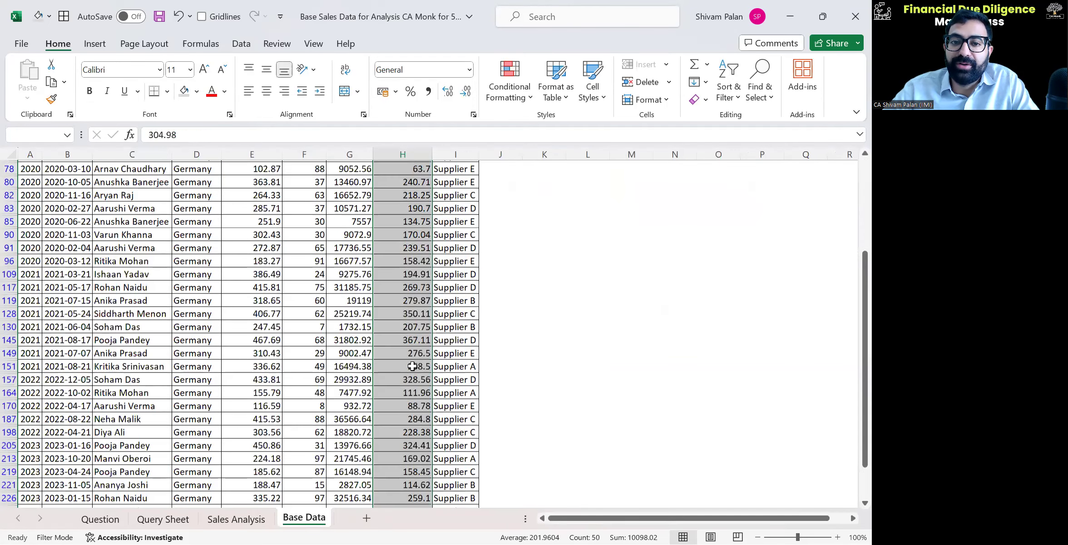
pyautogui.hotkey('ctrl', 'Up')
pyautogui.press('Right')
pyautogui.press('Right')
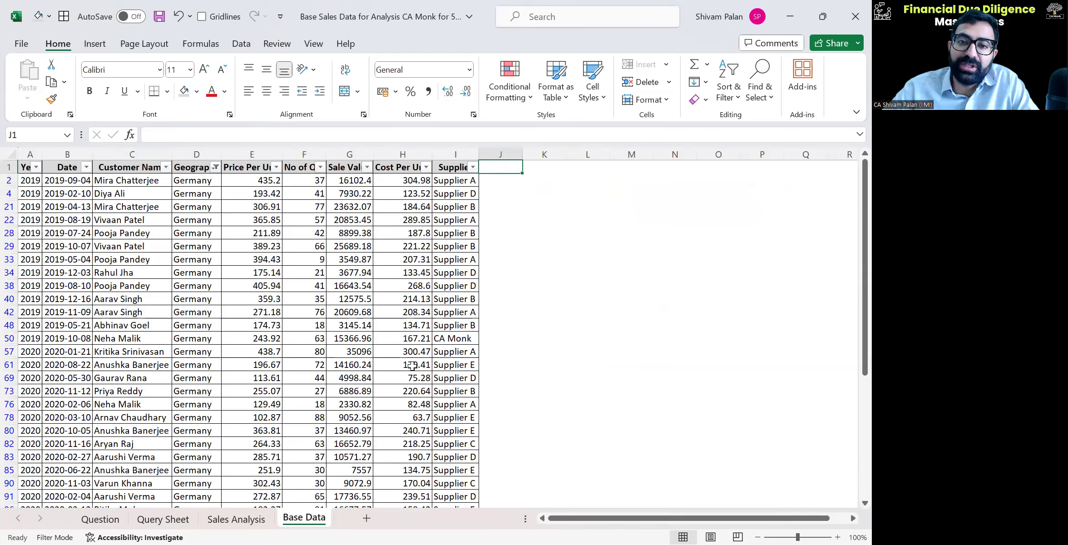
pyautogui.write('Total cost')
pyautogui.press('Return')
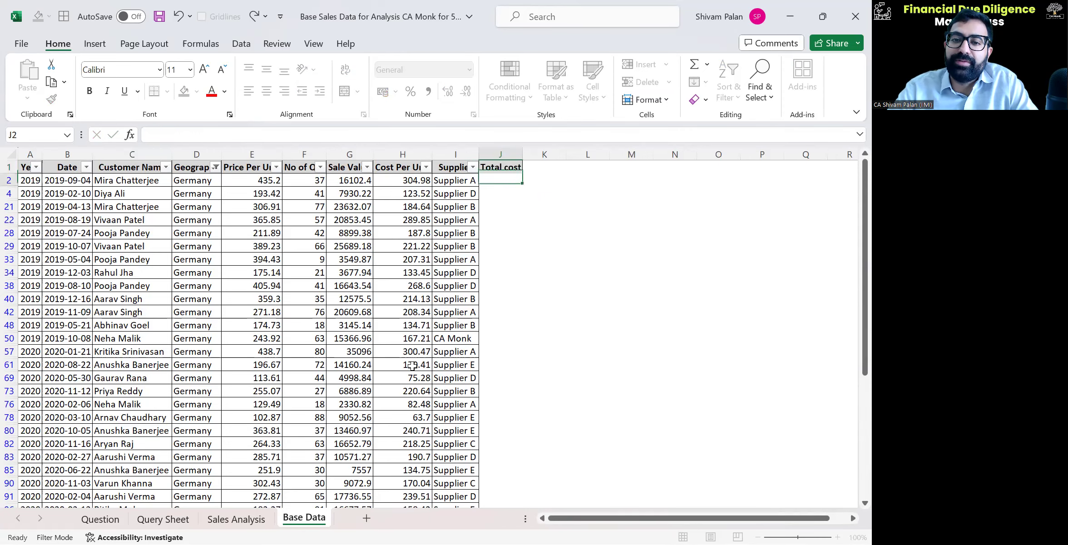
# Step: Fill the "Total cost" heading cell J1 with yellow
pyautogui.write('=')
pyautogui.press('Left')
pyautogui.press('Escape')
pyautogui.press('Up')
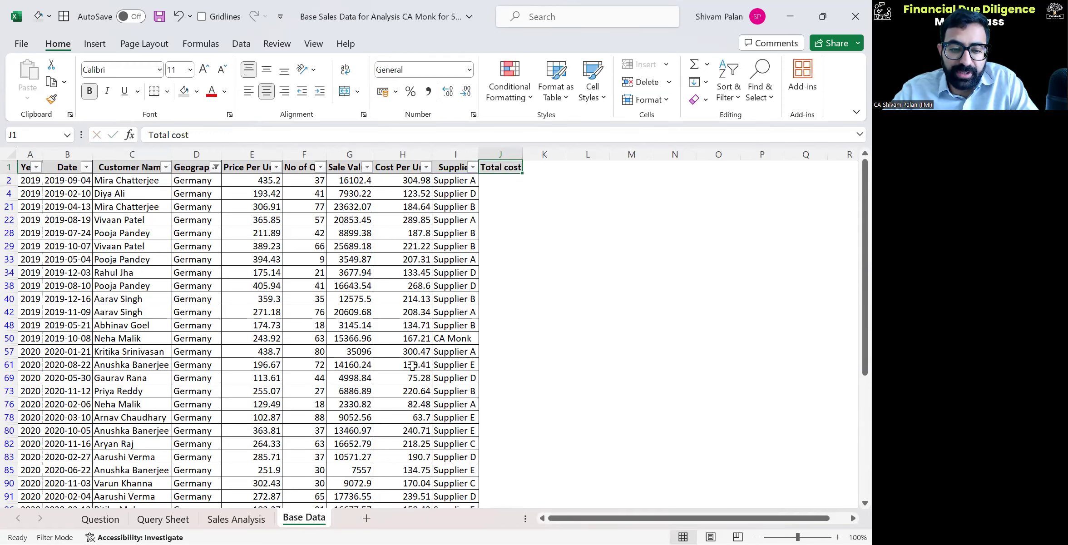
pyautogui.hotkey('alt', '1')
pyautogui.press('Up')
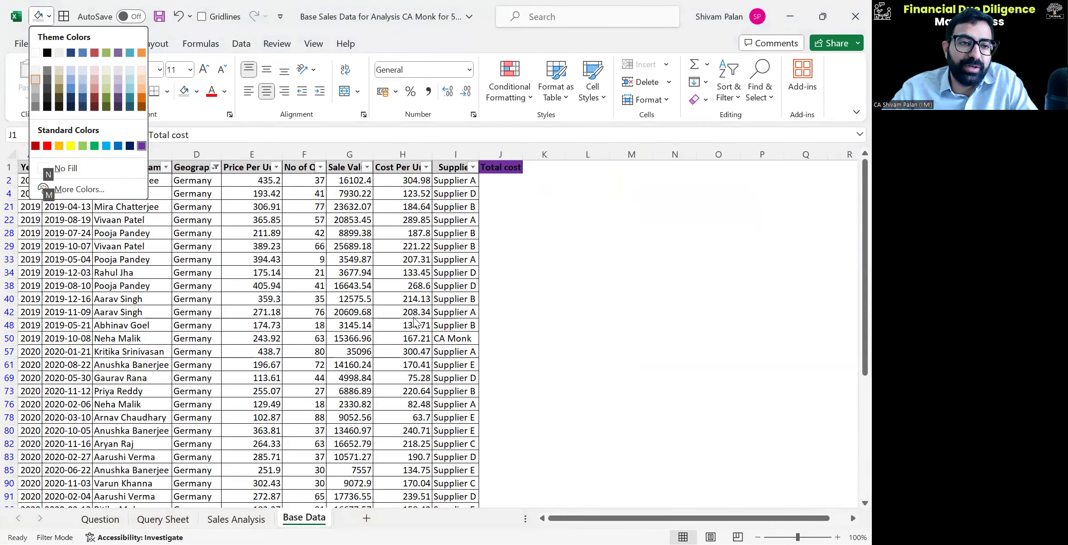
pyautogui.click(70, 147)
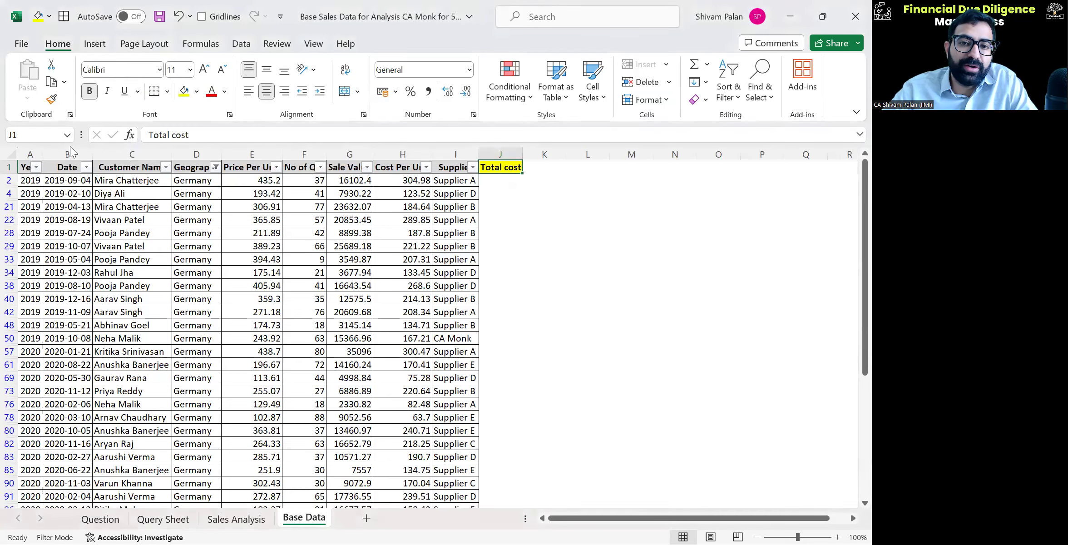
# Step: Calculate total cost in J2 of the filtered Base Data as cost per unit times quantity, =H2*F2
pyautogui.press('Down')
pyautogui.write('=')
pyautogui.press('Left')
pyautogui.press('Left')
pyautogui.write('*')
pyautogui.press('Left')
pyautogui.press('Left')
pyautogui.press('Left')
pyautogui.press('Left')
pyautogui.press('Return')
# Step: Fill the total cost formula down the filtered Germany rows to J250
pyautogui.press('Left')
pyautogui.hotkey('ctrl', 'Down')
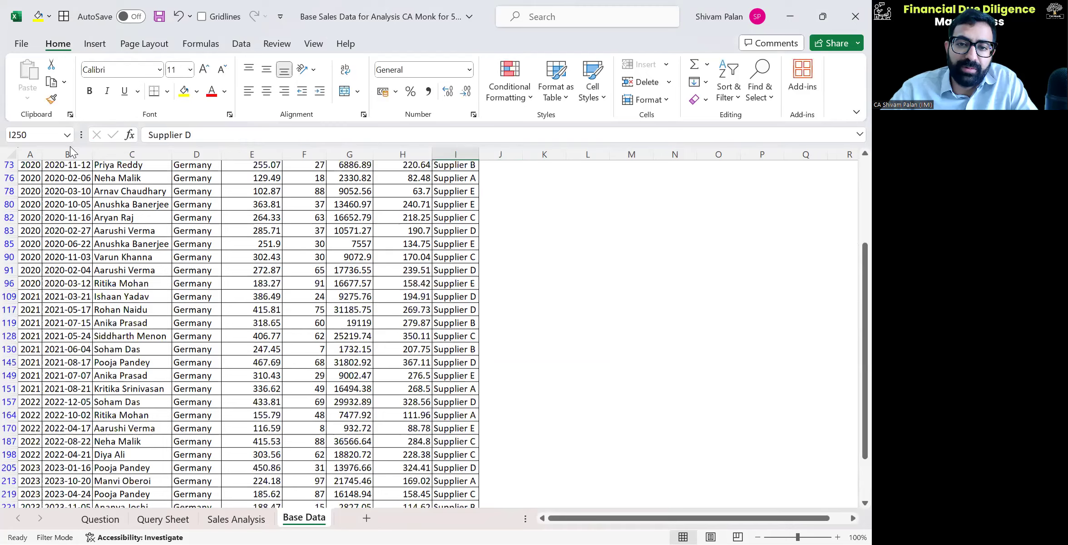
pyautogui.press('Right')
pyautogui.hotkey('ctrl', 'shift', 'Up')
pyautogui.hotkey('ctrl', 'd')
pyautogui.hotkey('ctrl', 'Up')
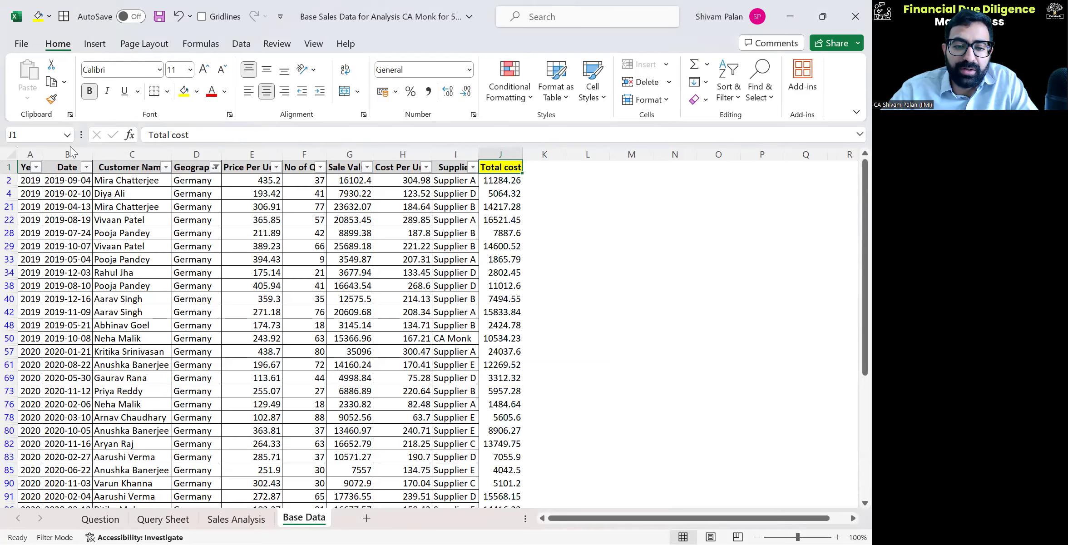
# Step: Examine the headings in row 41 of the average selling price table on Sales Analysis
pyautogui.hotkey('ctrl', 'pageup')
pyautogui.hotkey('ctrl', 'Up')
pyautogui.hotkey('ctrl', 'shift', 'Left')
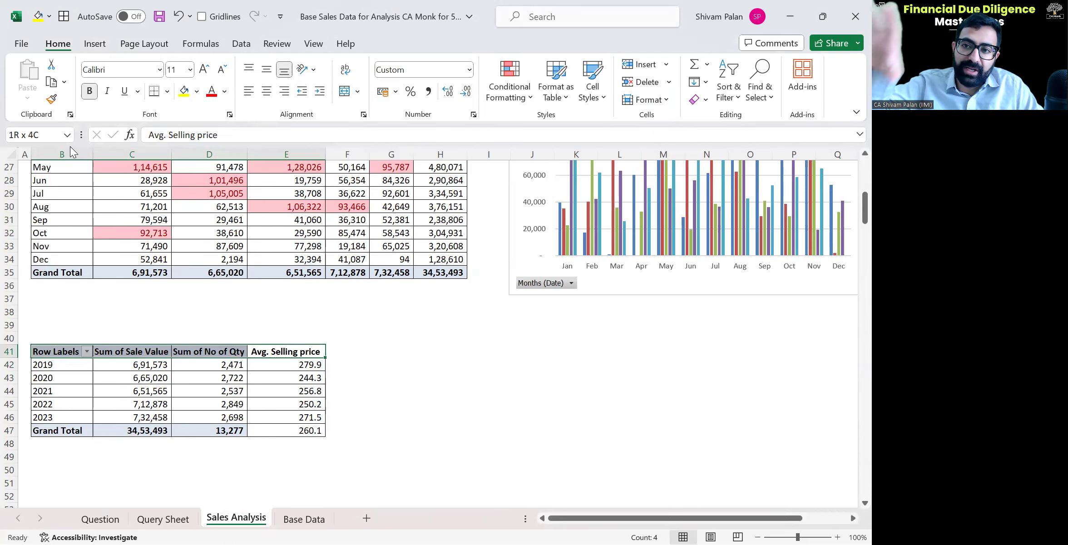
pyautogui.press('Up')
pyautogui.press('Down')
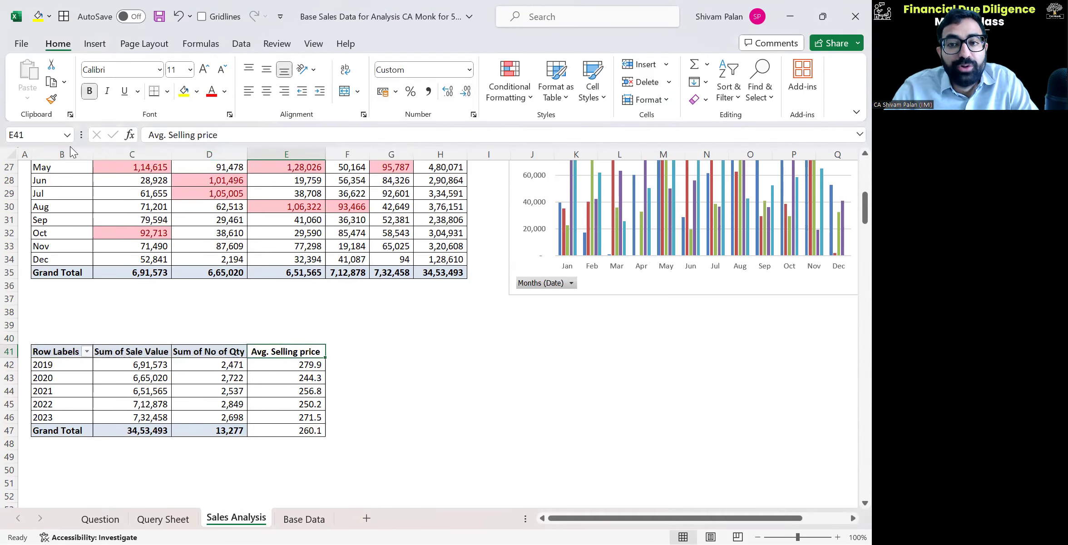
pyautogui.hotkey('ctrl', 'shift', 'Left')
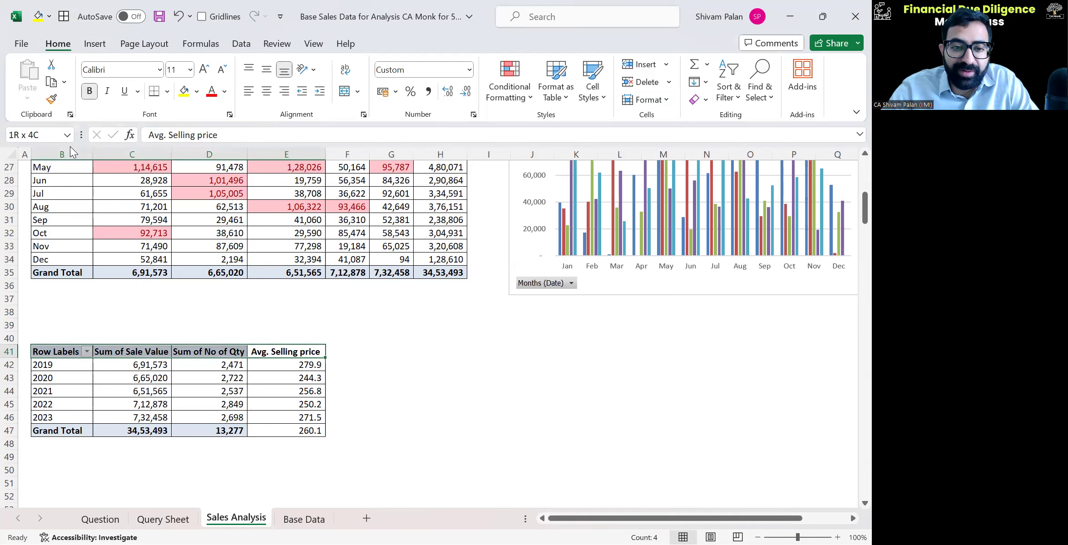
pyautogui.press('Right')
pyautogui.press('Left')
pyautogui.press('Left')
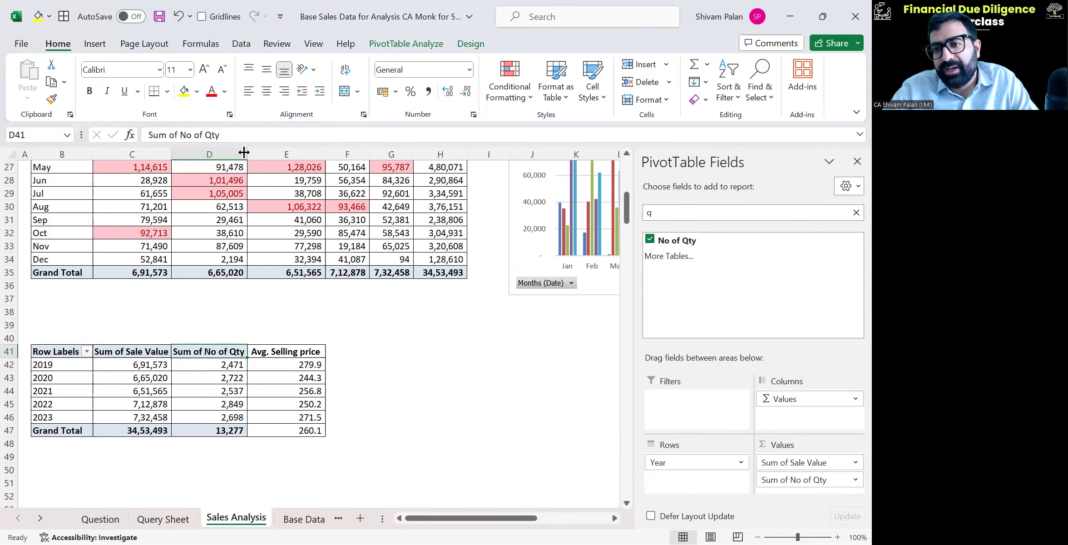
pyautogui.click(207, 328)
pyautogui.press('Down')
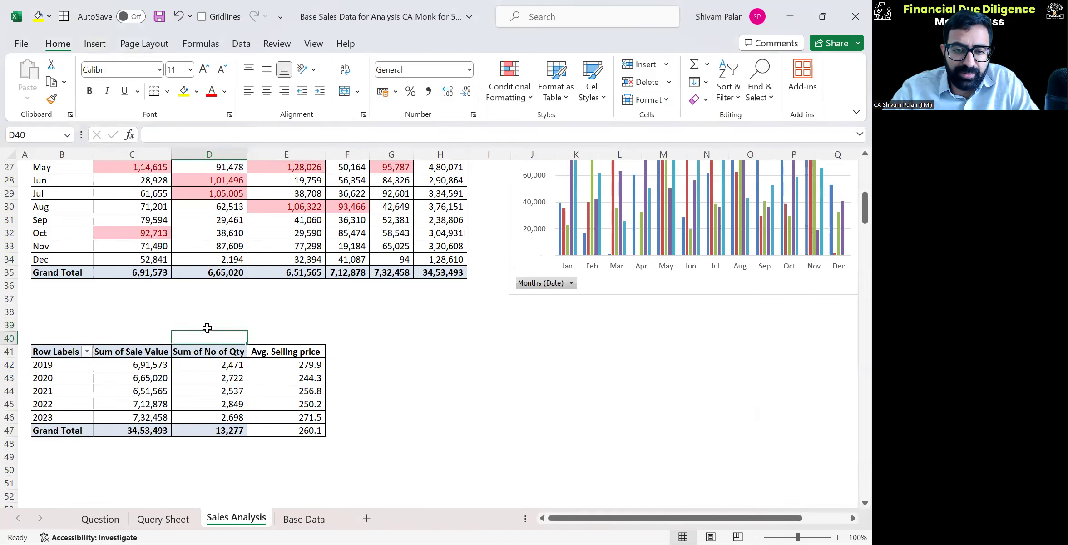
# Step: Move the "Avg. Selling price" column from E41:E47 one column over, starting at F41
pyautogui.press('Right')
pyautogui.press('Down')
pyautogui.hotkey('ctrl', 'shift', 'Down')
pyautogui.hotkey('ctrl', 'x')
pyautogui.press('Right')
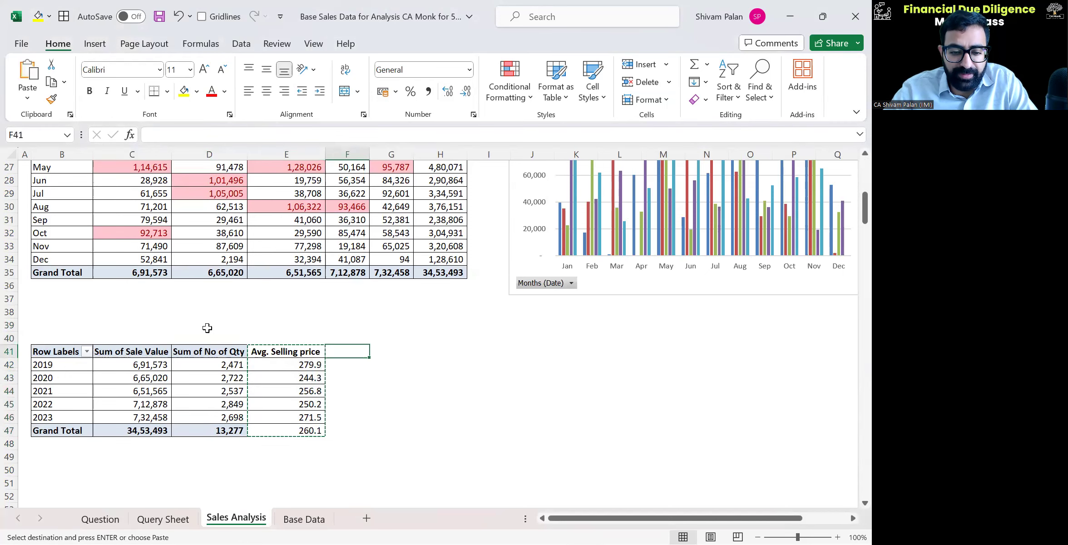
pyautogui.hotkey('ctrl', 'v')
# Step: Change the data source of the yearly sale value and quantity PivotTable to 'Base Data'!$A$1:$J$252
pyautogui.press('Left')
pyautogui.press('Left')
pyautogui.press('Left')
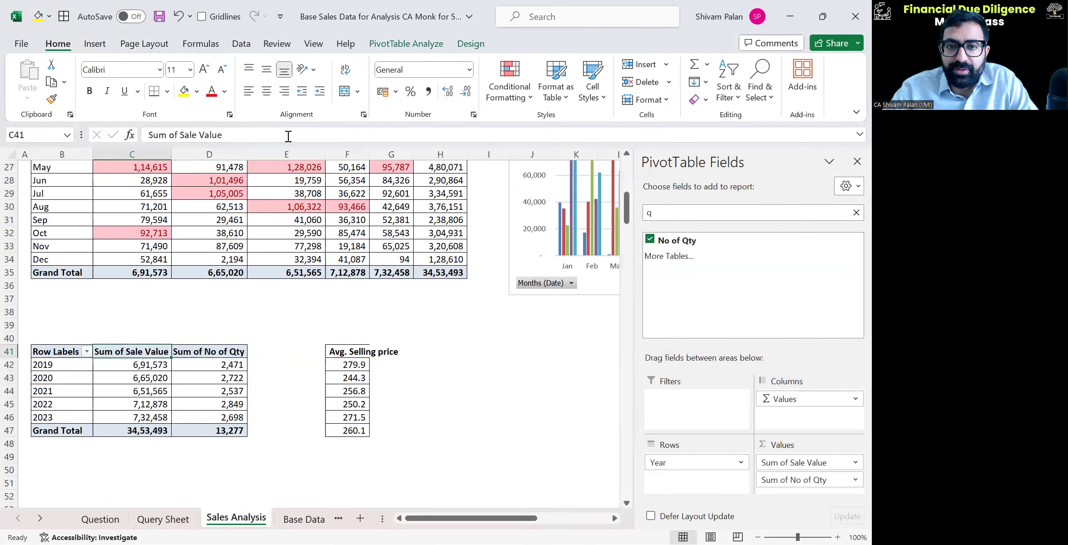
pyautogui.click(423, 43)
pyautogui.click(465, 104)
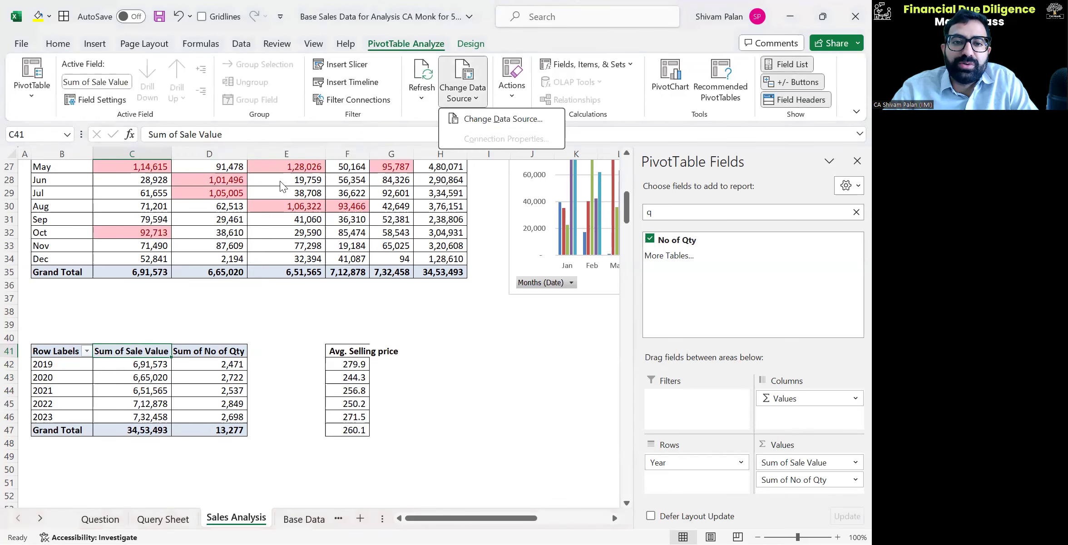
pyautogui.click(464, 123)
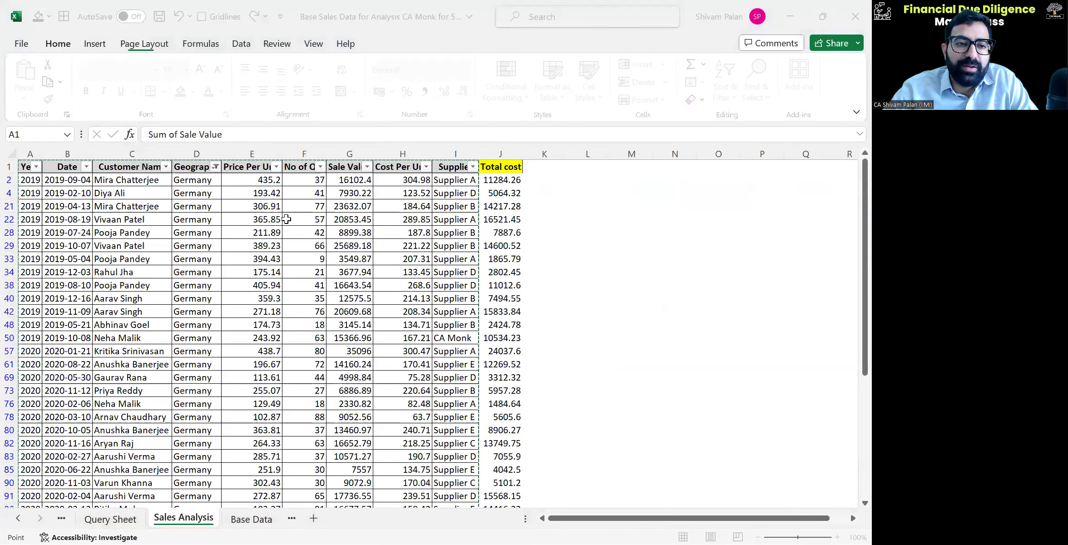
pyautogui.press('BackSpace')
pyautogui.write('252')
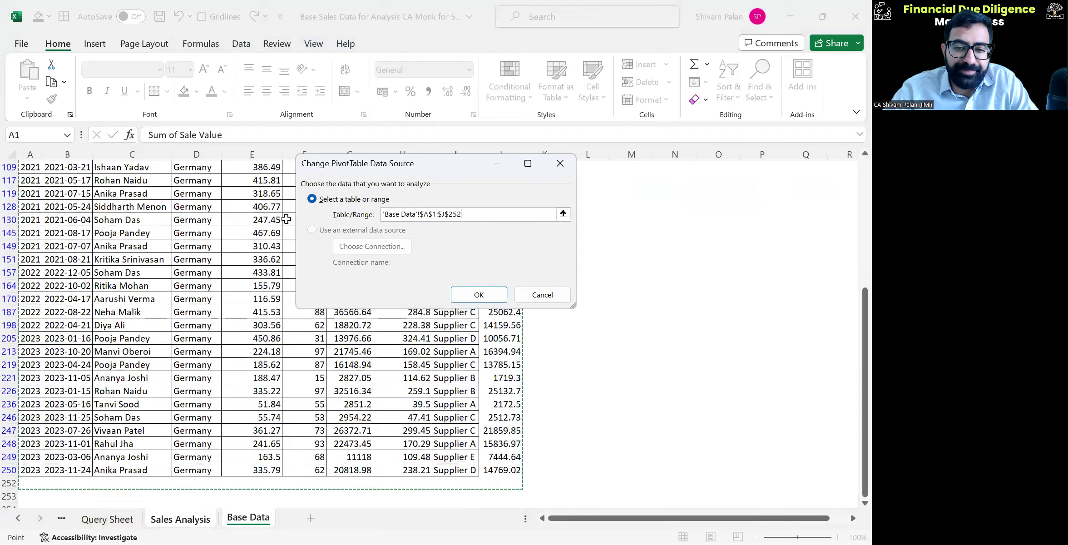
pyautogui.press('Return')
pyautogui.press('Down')
pyautogui.press('Down')
pyautogui.press('Down')
# Step: Clear the Geography filter on Base Data and go to the last record in the Supplier column
pyautogui.hotkey('ctrl', 'pagedown')
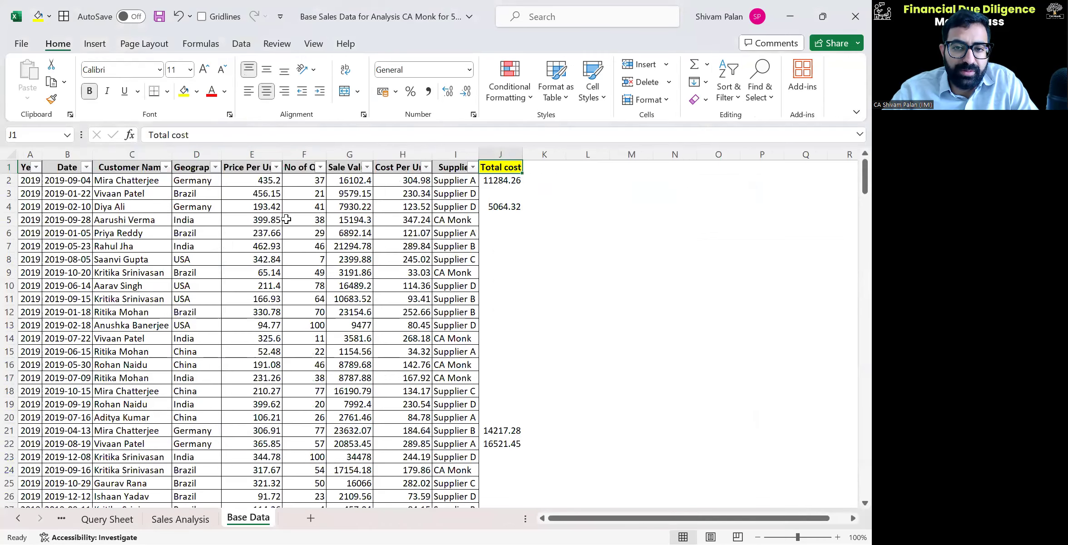
pyautogui.press('Down')
pyautogui.press('Left')
pyautogui.hotkey('ctrl', 'Down')
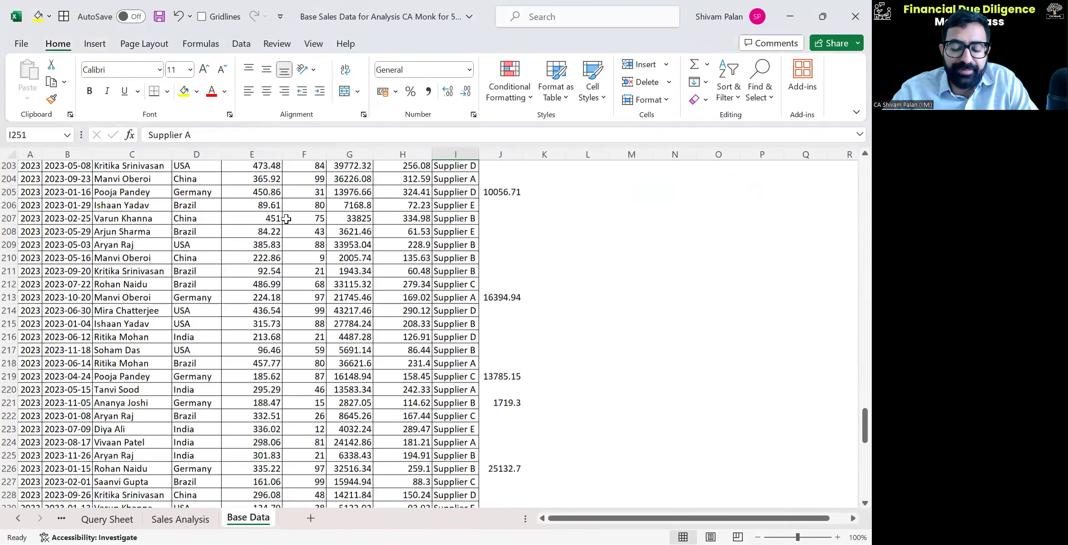
# Step: Undo the filter clearing and the total cost formulas entered in column J
pyautogui.hotkey('ctrl', 'z')
pyautogui.hotkey('ctrl', 'z')
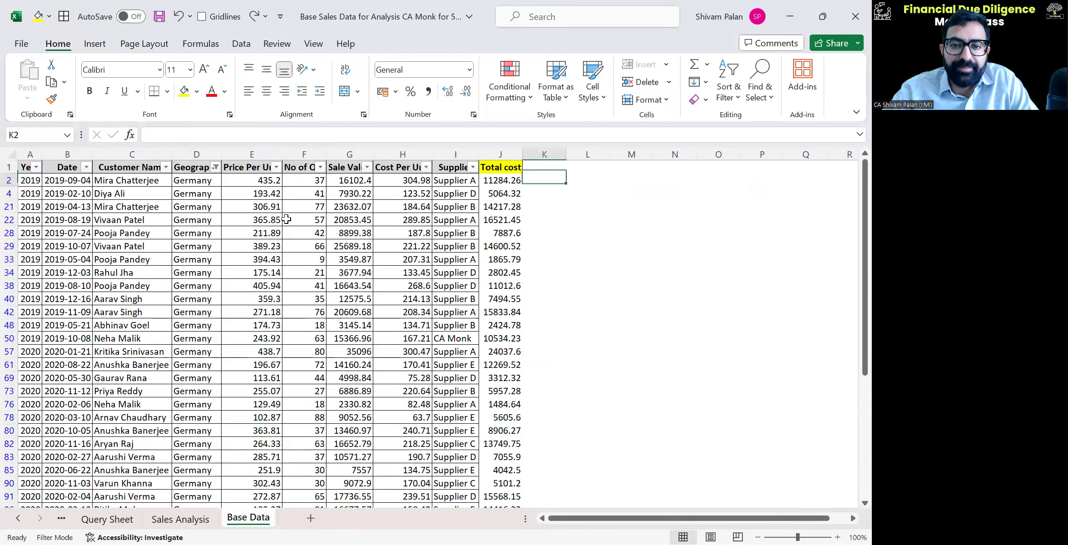
pyautogui.hotkey('ctrl', 'z')
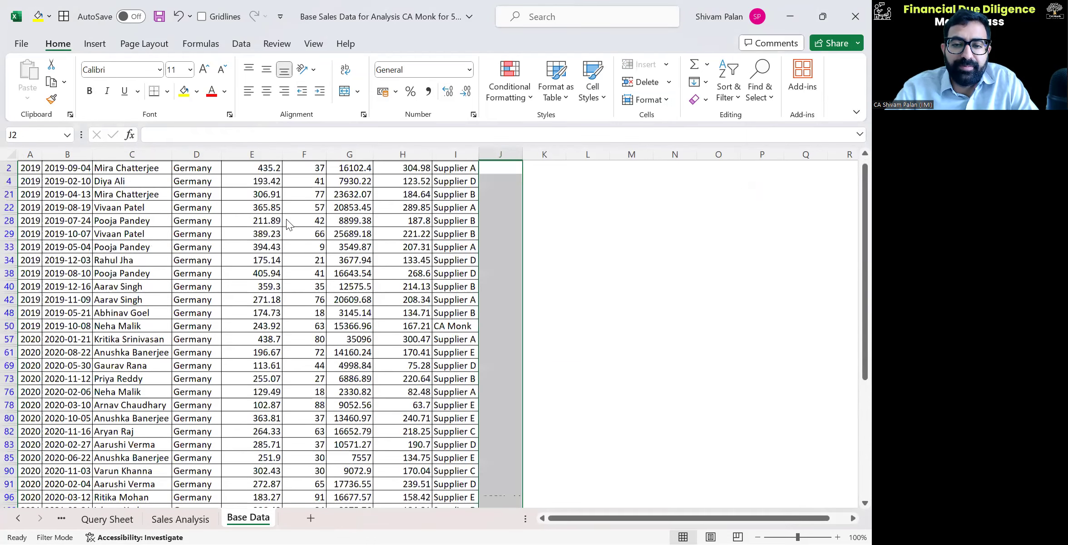
pyautogui.hotkey('ctrl', 'z')
# Step: Calculate total cost in J2 of the unfiltered Base Data as cost per unit times quantity, =H2*F2
pyautogui.write('=')
pyautogui.press('Left')
pyautogui.press('Left')
pyautogui.write('*')
pyautogui.press('Left')
pyautogui.press('Left')
pyautogui.press('Left')
pyautogui.press('Left')
pyautogui.press('Return')
# Step: Fill the total cost formula down all records from J2 to J251
pyautogui.press('Left')
pyautogui.hotkey('ctrl', 'Down')
pyautogui.press('Right')
pyautogui.hotkey('ctrl', 'shift', 'Up')
pyautogui.hotkey('ctrl', 'd')
pyautogui.hotkey('ctrl', 'shift', 'Up')
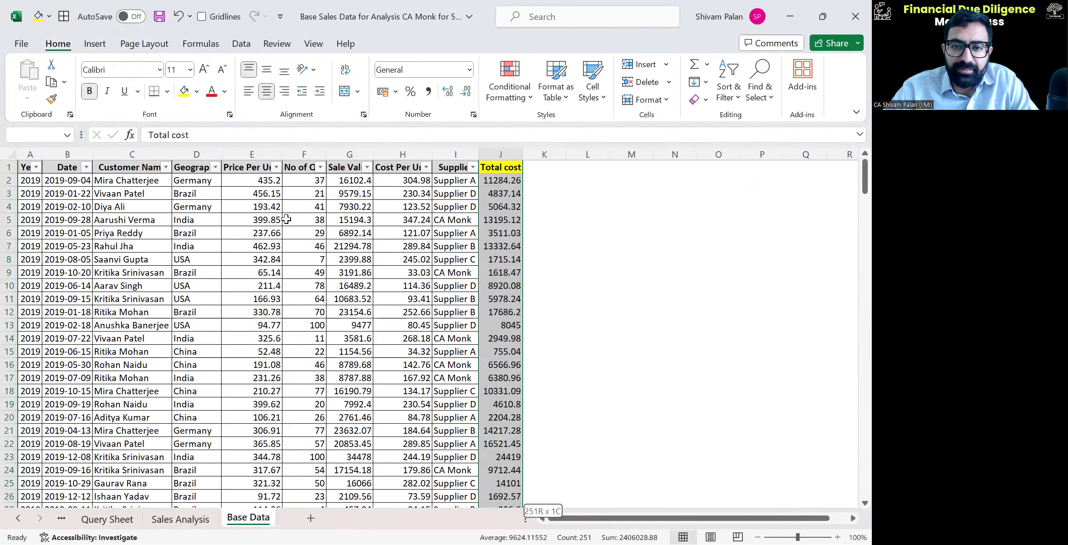
pyautogui.scroll(-3, 286, 219)
# Step: Set the data source of the yearly PivotTable on Sales Analysis to 'Base Data'!$A$1:$J$251
pyautogui.hotkey('ctrl', 'pageup')
pyautogui.press('Down')
pyautogui.click(410, 43)
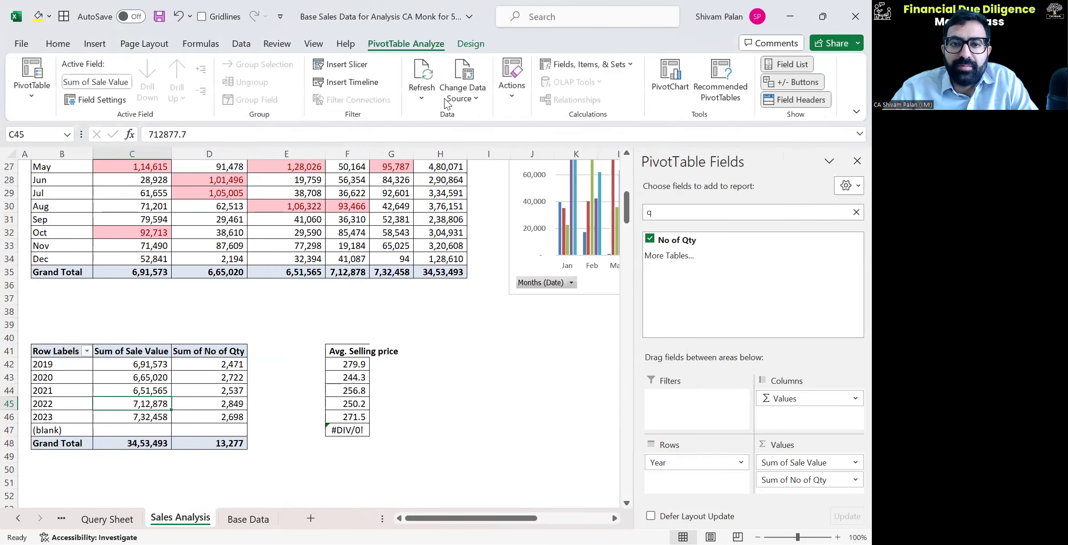
pyautogui.click(462, 93)
pyautogui.click(477, 123)
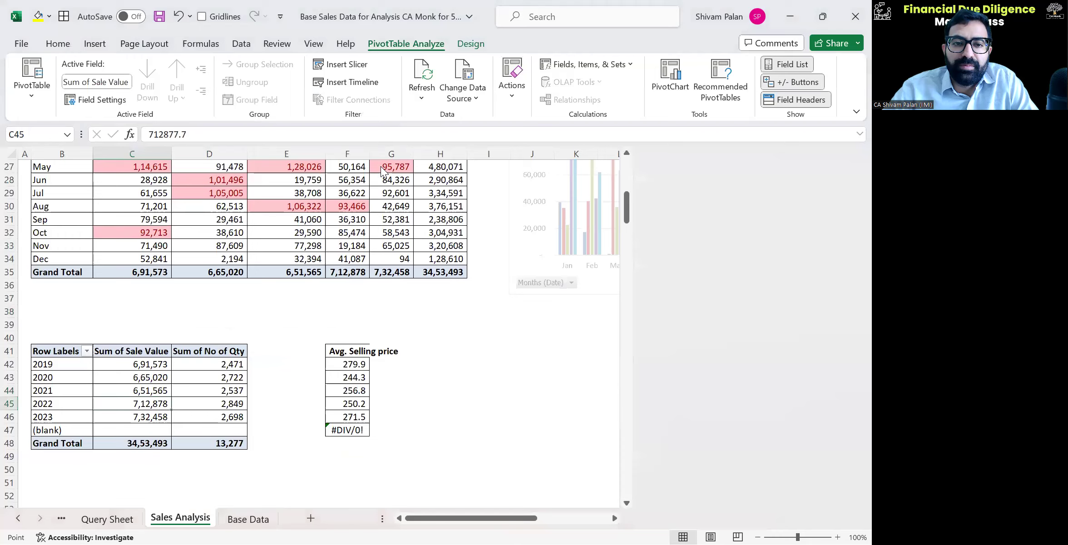
pyautogui.hotkey('ctrl', 'Home')
pyautogui.hotkey('ctrl', 'shift', 'End')
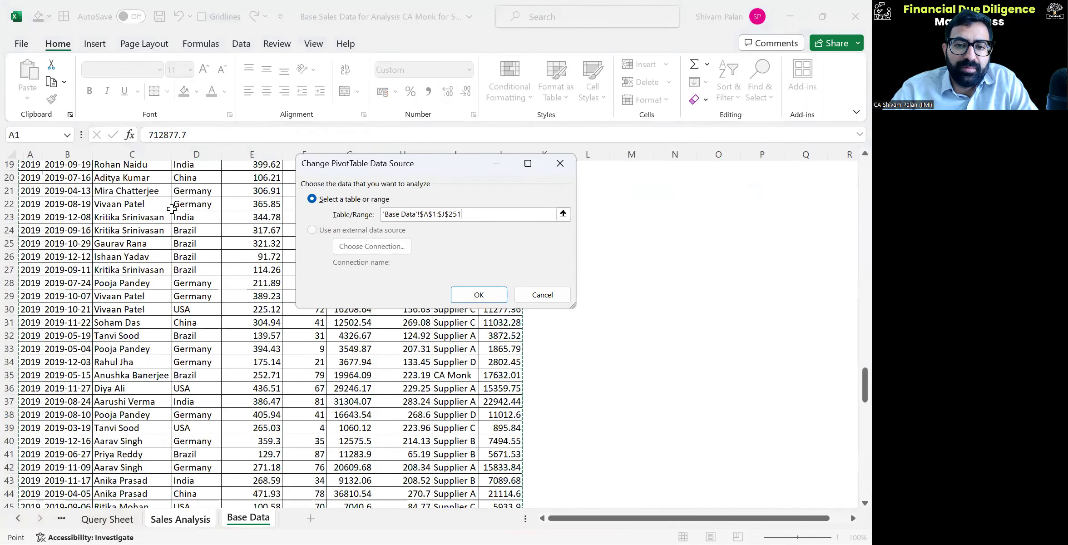
pyautogui.press('Return')
pyautogui.press('Up')
pyautogui.press('Left')
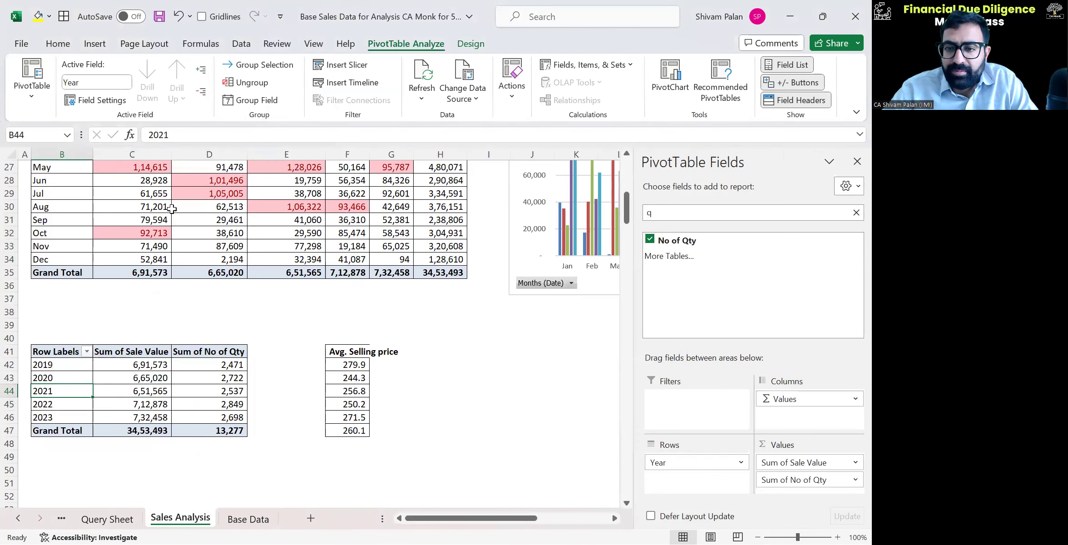
# Step: Add Total cost to the yearly PivotTable's values and place it between Sale Value and No of Qty
pyautogui.click(708, 211)
pyautogui.press('BackSpace')
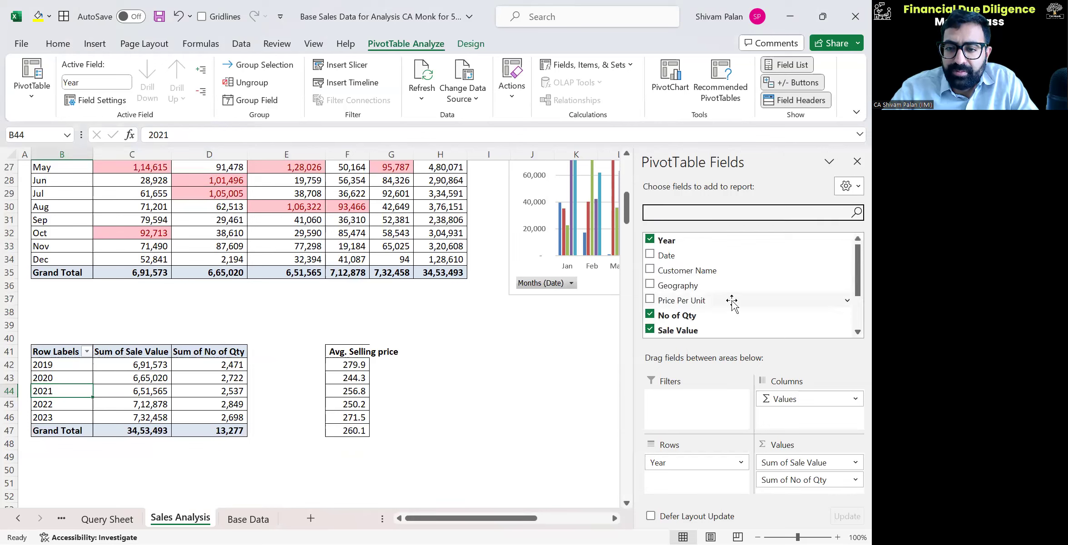
pyautogui.scroll(-2, 731, 302)
pyautogui.click(650, 315)
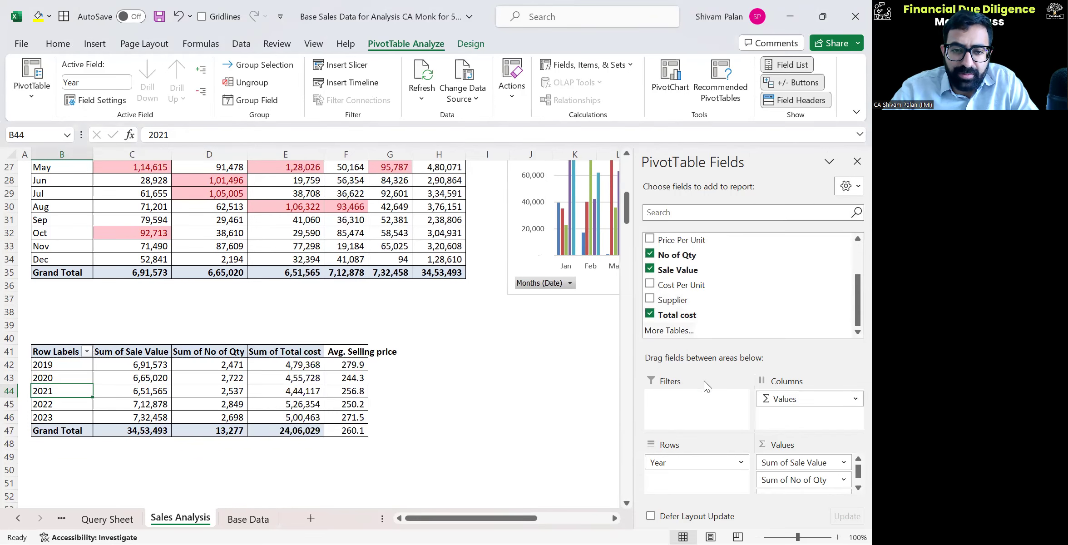
pyautogui.moveTo(781, 483); pyautogui.dragTo(810, 508)
# Step: Correct the average selling price formula in F42 to sale value divided by quantity, =C42/E42
pyautogui.click(355, 378)
pyautogui.press('Up')
pyautogui.write('=')
pyautogui.press('Left')
pyautogui.press('Left')
pyautogui.press('Left')
pyautogui.write('-')
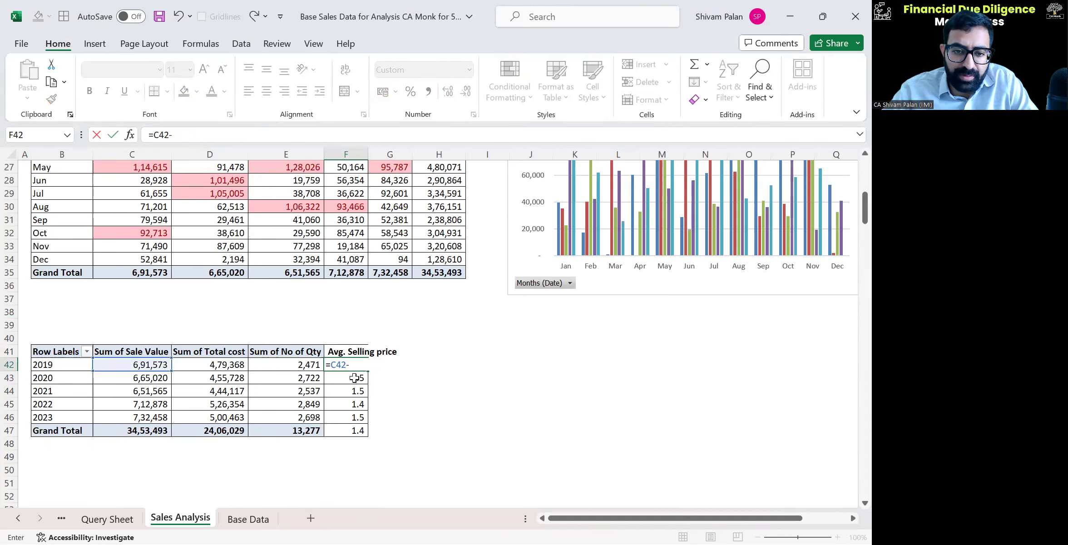
pyautogui.write('/E42')
pyautogui.hotkey('ctrl', 'Return')
# Step: Fill the corrected average selling price formula down from F42 to F47
pyautogui.hotkey('shift', 'Down')
pyautogui.hotkey('shift', 'Down')
pyautogui.hotkey('shift', 'Down')
pyautogui.hotkey('shift', 'Down')
pyautogui.hotkey('shift', 'Down')
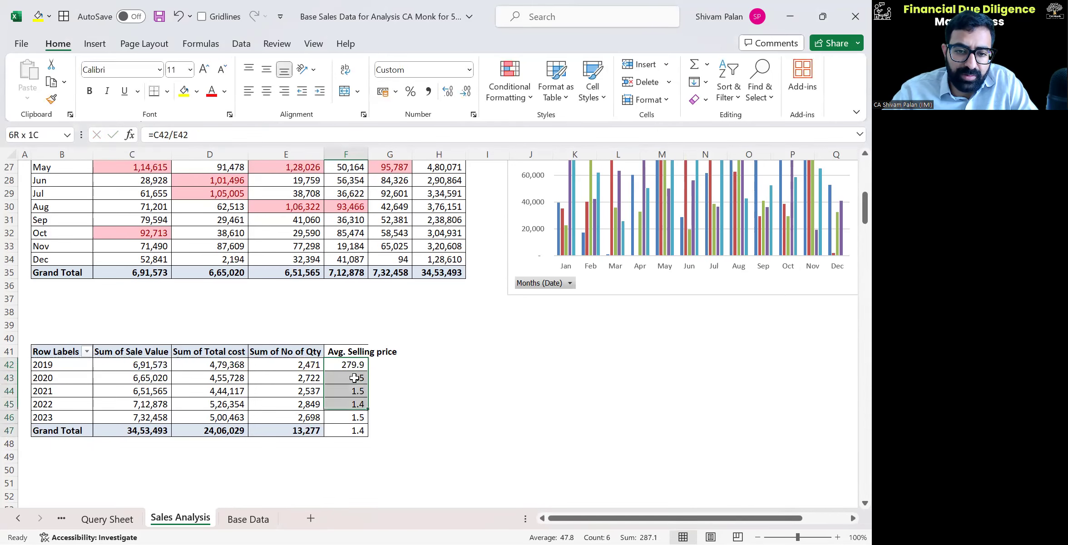
pyautogui.hotkey('ctrl', 'd')
# Step: Calculate the 2019 average cost in G42 as total cost divided by quantity, =D42/E42
pyautogui.press('Right')
pyautogui.write('=')
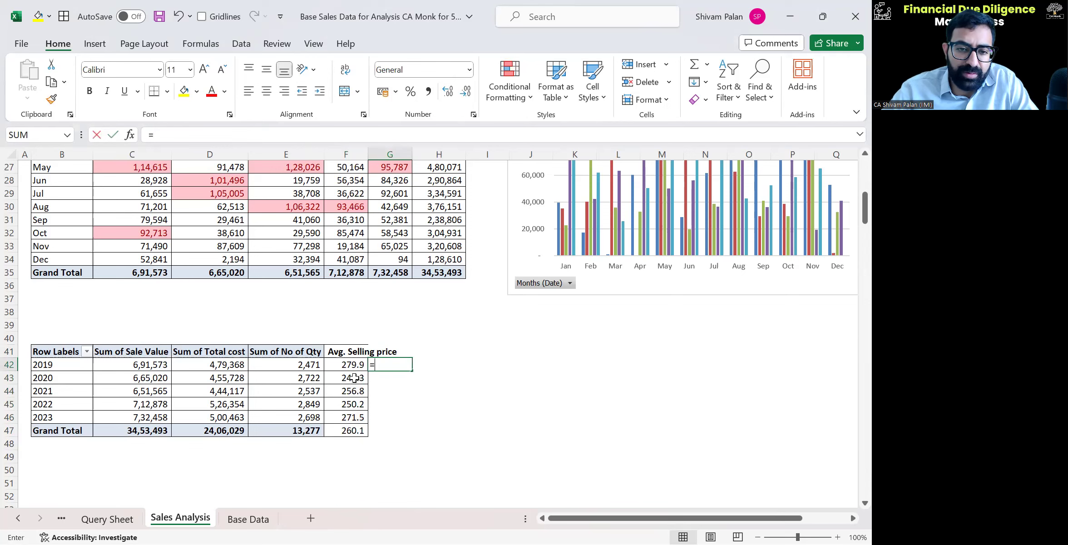
pyautogui.press('Left')
pyautogui.press('Left')
pyautogui.press('Left')
pyautogui.write('/')
pyautogui.press('Left')
pyautogui.press('Left')
pyautogui.press('Return')
# Step: Fill the average cost formula down to the Grand Total row at G47 and save the workbook
pyautogui.press('Left')
pyautogui.hotkey('ctrl', 'Down')
pyautogui.press('Right')
pyautogui.hotkey('ctrl', 'shift', 'Up')
pyautogui.hotkey('ctrl', 'd')
pyautogui.hotkey('ctrl', 's')
pyautogui.hotkey('ctrl', 'Up')
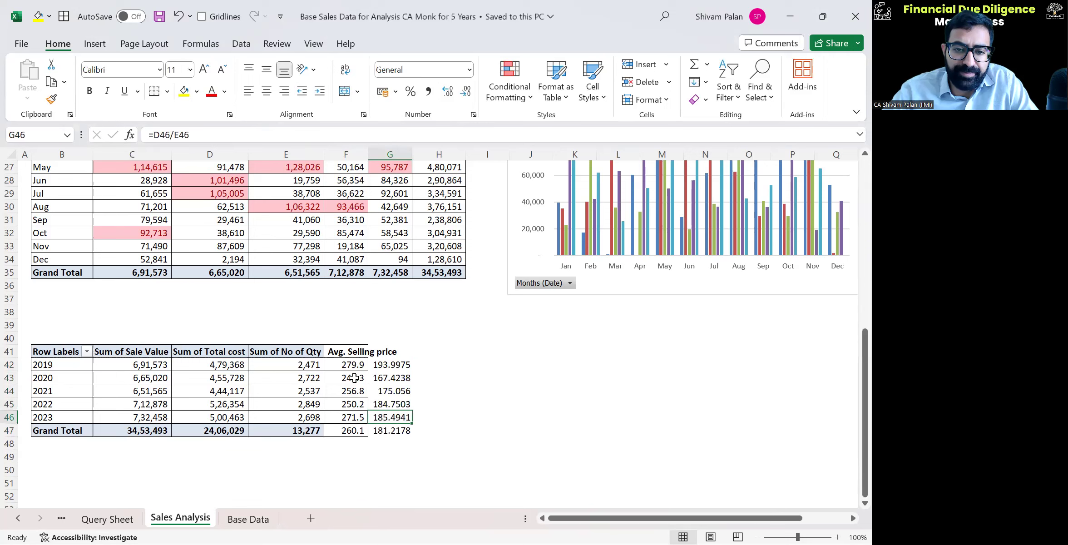
# Step: Wrap the text of the "Avg. Selling price" heading in F41
pyautogui.press('Up')
pyautogui.press('Left')
pyautogui.hotkey('alt', 'h')
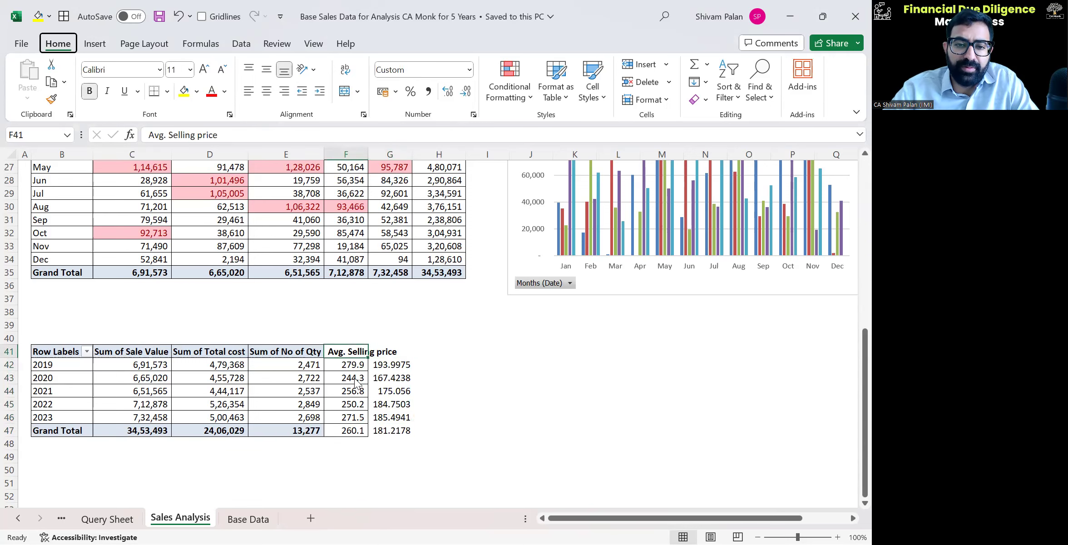
pyautogui.press('w')
pyautogui.press('Right')
pyautogui.press('Left')
pyautogui.hotkey('alt', 'h')
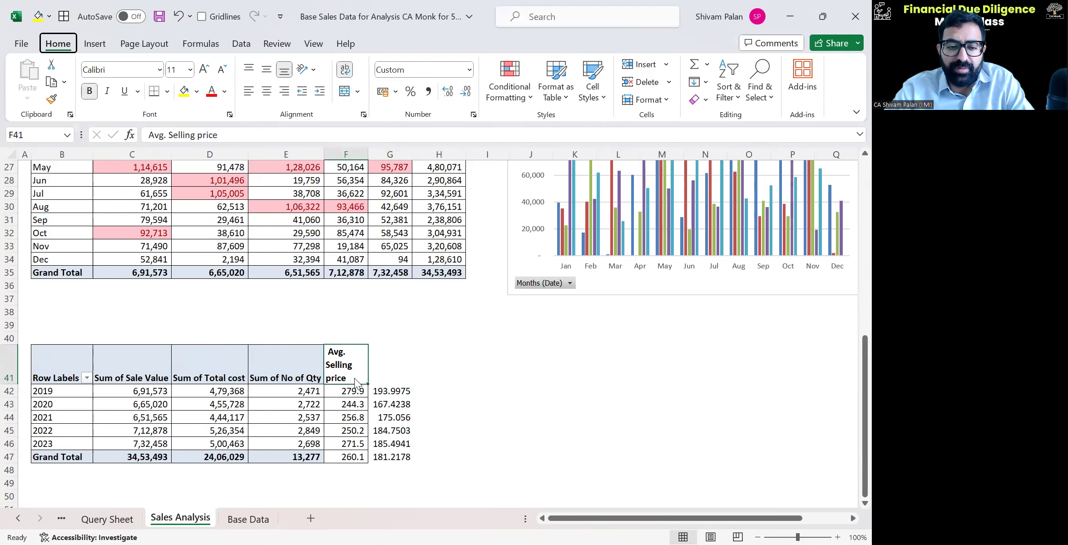
# Step: Autofit column F to the "Avg. Selling price" heading and autofit the height of row 41
pyautogui.write('ow22')
pyautogui.press('Return')
pyautogui.hotkey('alt', 'h')
pyautogui.press('o')
pyautogui.press('i')
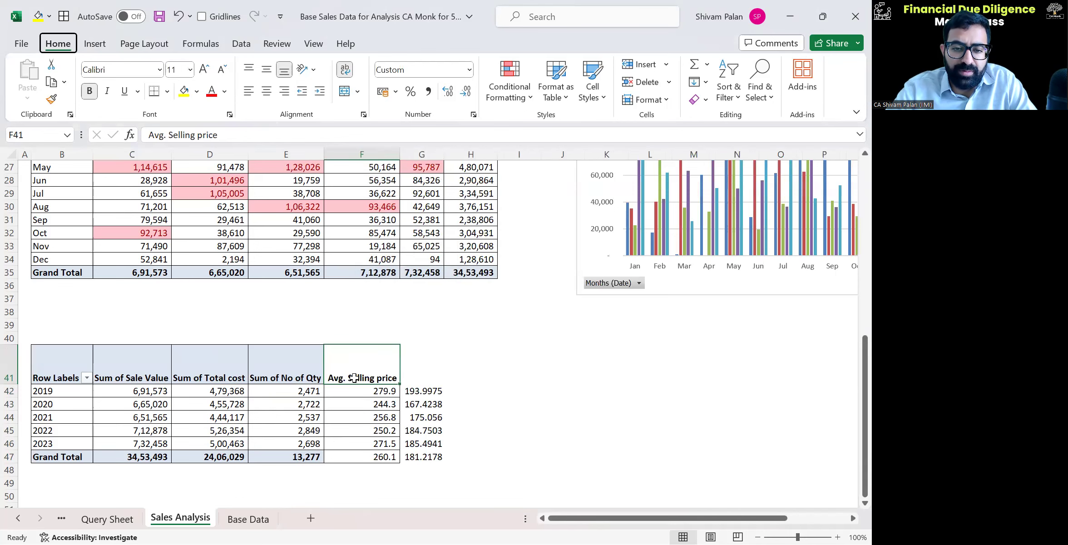
pyautogui.hotkey('alt', 'h')
pyautogui.press('o')
pyautogui.press('a')
pyautogui.press('Right')
pyautogui.press('Left')
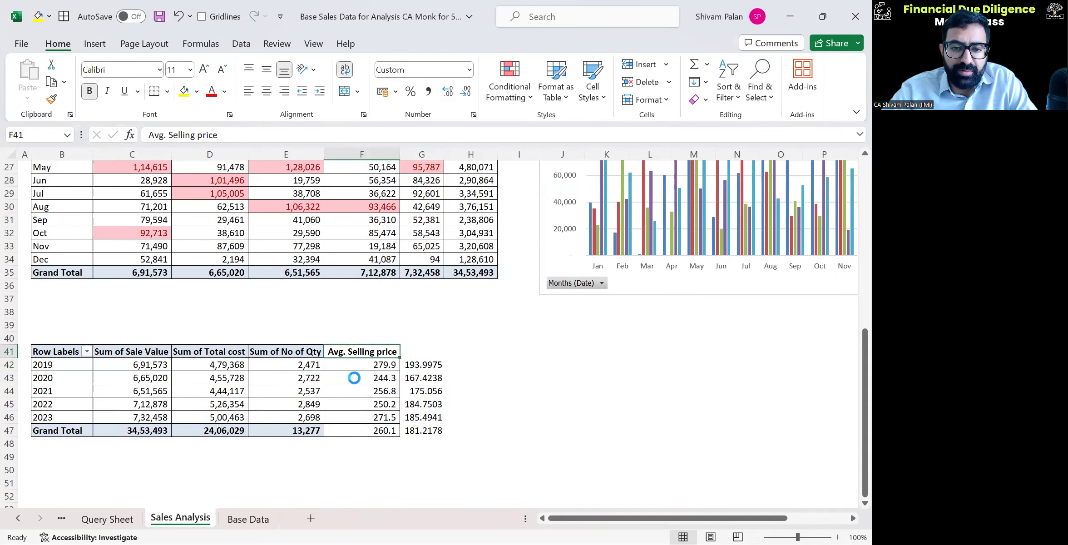
# Step: Copy the "Avg. Selling price" heading into G41 and change it to "Avg. Cost price"
pyautogui.hotkey('ctrl', 'c')
pyautogui.press('Right')
pyautogui.hotkey('ctrl', 'v')
pyautogui.press('F2')
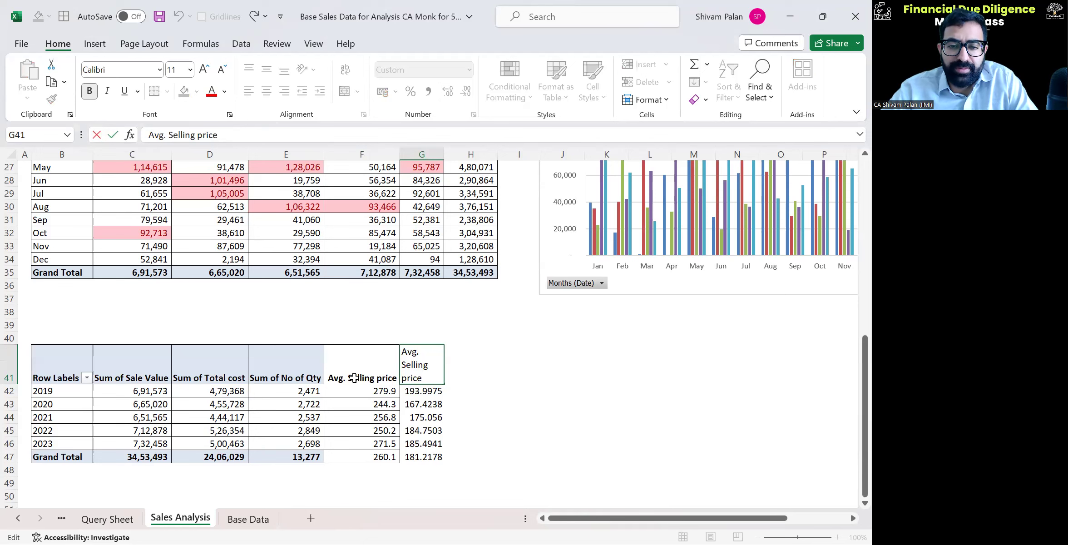
pyautogui.hotkey('ctrl', 'shift', 'Left')
pyautogui.write('Cost')
pyautogui.press('Return')
# Step: Autofit column G to the "Avg. Cost price" heading and restore row 41 to a single-line height
pyautogui.press('Up')
pyautogui.hotkey('alt', 'h')
pyautogui.write('ow22')
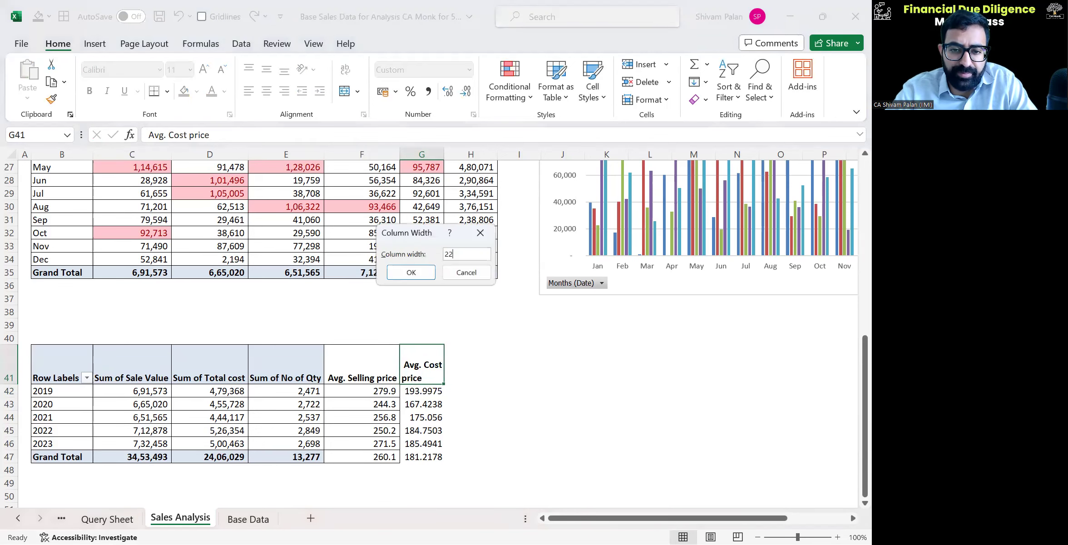
pyautogui.press('Return')
pyautogui.hotkey('alt', 'h')
pyautogui.press('o')
pyautogui.press('i')
pyautogui.hotkey('alt', 'h')
pyautogui.press('o')
pyautogui.press('a')
# Step: Apply cell borders to the yearly cost table, including the "Avg. Cost price" column
pyautogui.hotkey('ctrl', 'shift', 'Down')
pyautogui.hotkey('ctrl', 'shift', 'Left')
pyautogui.hotkey('alt', '2')
# Step: Apply the comma number style with two decimals to the average cost values in G42:G47 and average selling prices in F42:F47
pyautogui.press('Down')
pyautogui.hotkey('ctrl', 'shift', 'Down')
pyautogui.hotkey('alt', 'h')
pyautogui.press('k')
pyautogui.press('Up')
pyautogui.press('Down')
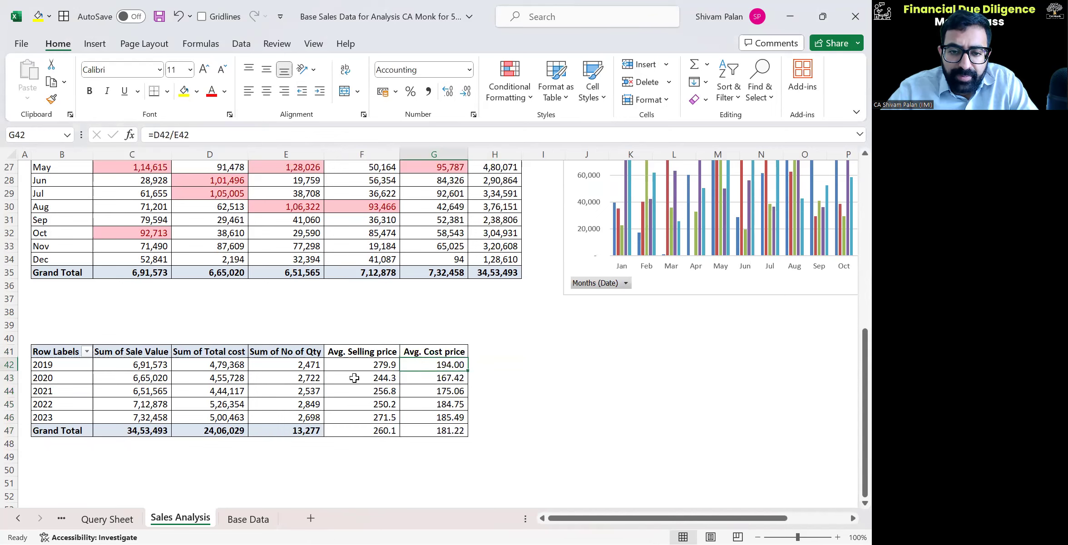
pyautogui.press('Left')
pyautogui.hotkey('ctrl', 'shift', 'Down')
pyautogui.press('alt')
pyautogui.press('h')
pyautogui.press('k')
# Step: Calculate the 2019 margin in H42 as average selling price minus average cost, =F42-G42
pyautogui.press('Right')
pyautogui.press('Right')
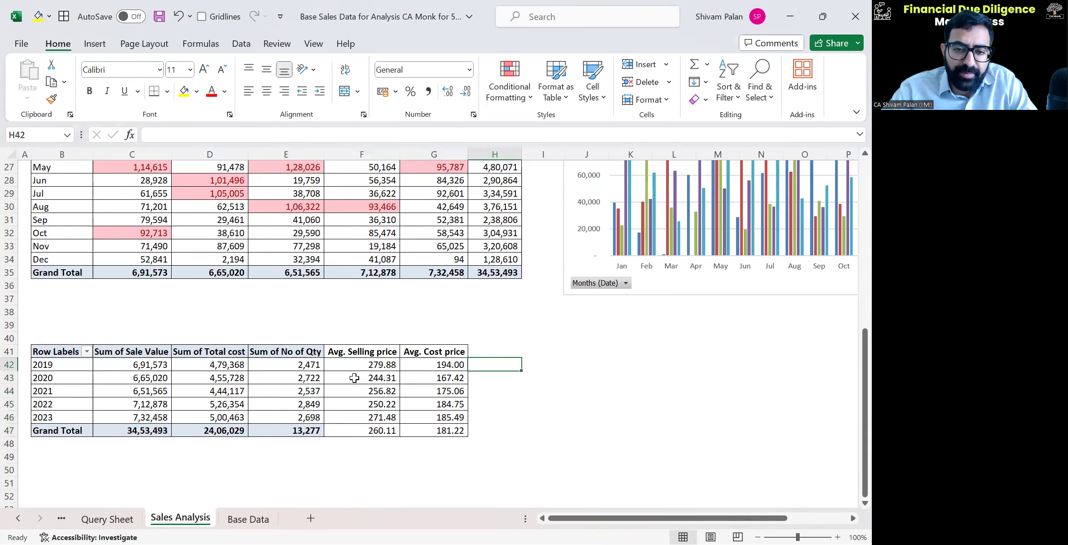
pyautogui.write('=F42-G42')
pyautogui.press('Return')
# Step: Fill the margin formula down from H42 to the Grand Total row at H47
pyautogui.press('Left')
pyautogui.hotkey('ctrl', 'Down')
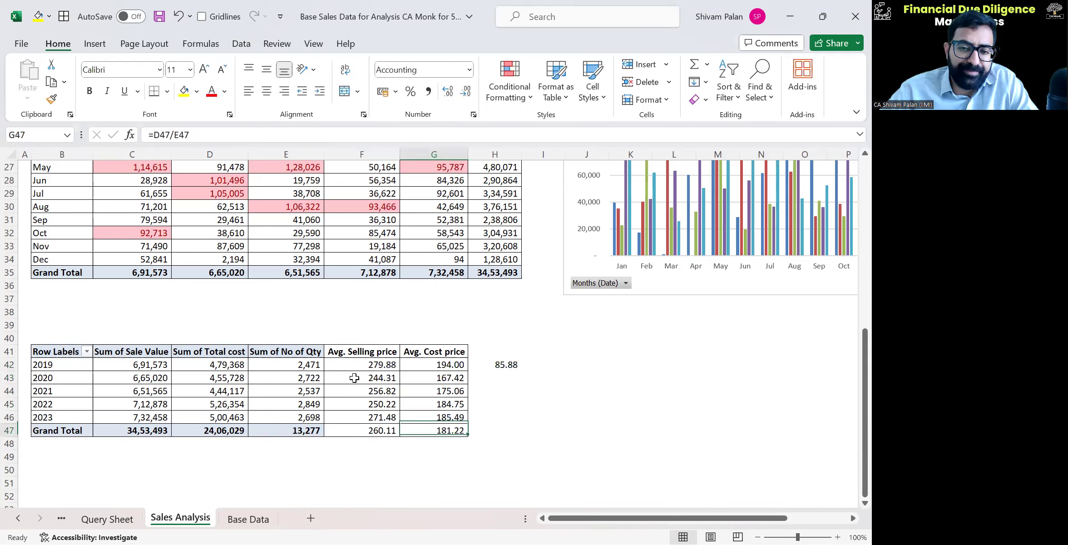
pyautogui.press('Right')
pyautogui.hotkey('ctrl', 'shift', 'Up')
pyautogui.hotkey('ctrl', 'd')
pyautogui.hotkey('ctrl', 'Up')
pyautogui.hotkey('ctrl', 'shift', 'Down')
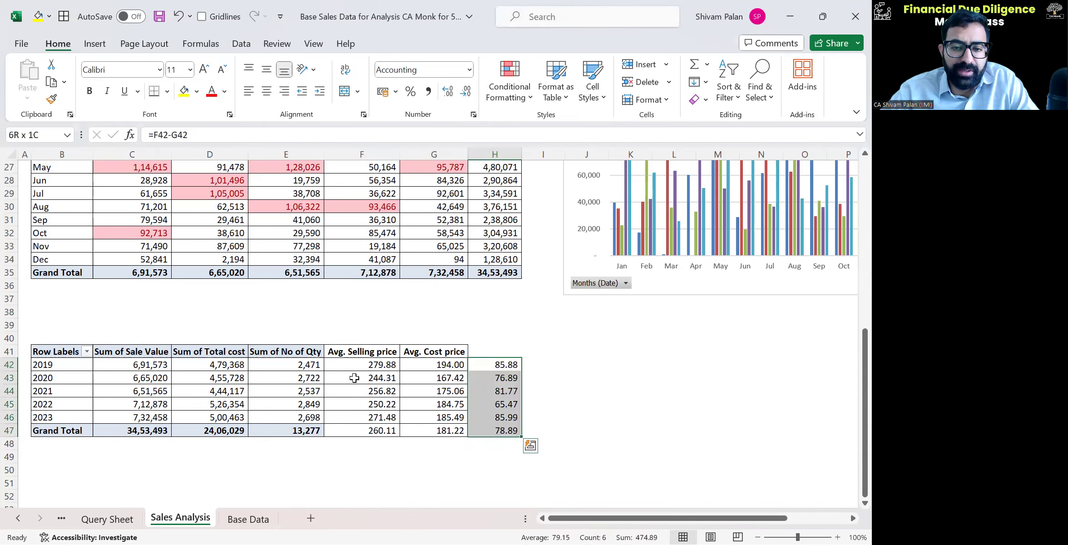
# Step: Enter the heading "Margin" in H41 above the margin values
pyautogui.press('Up')
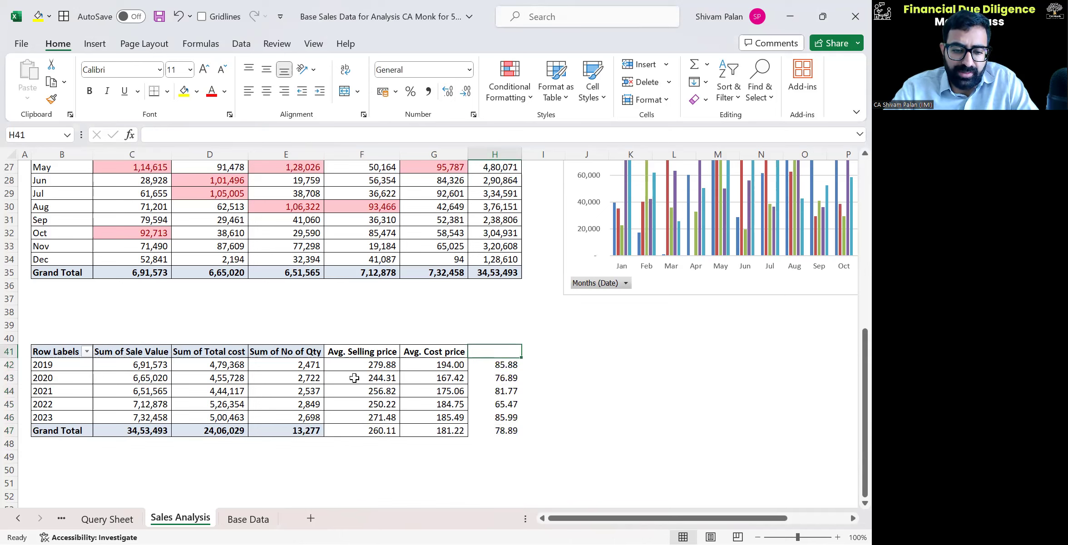
pyautogui.write('Margin')
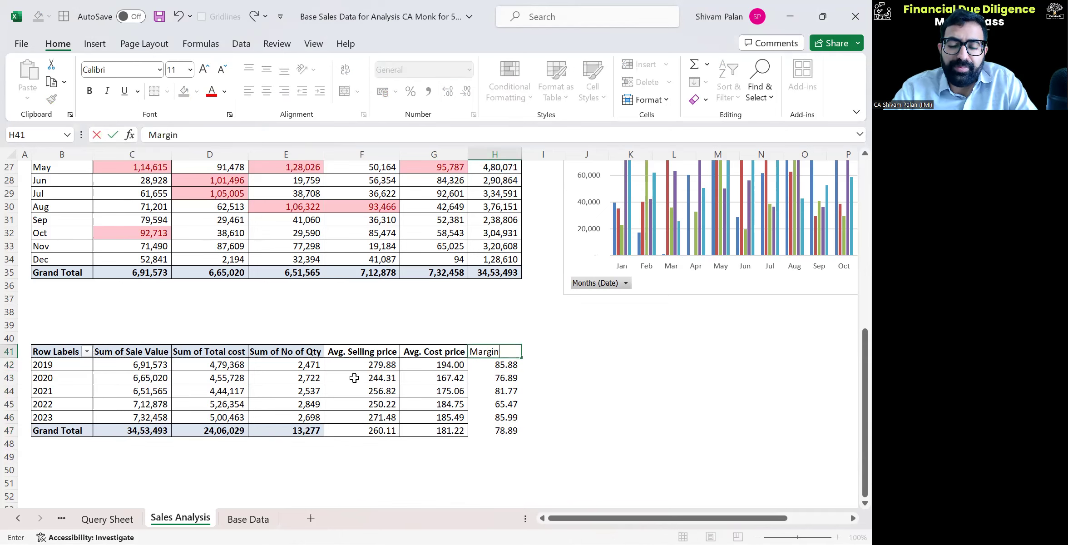
pyautogui.press('Return')
# Step: Extend the cell borders of the yearly cost table to cover the Margin column
pyautogui.press('Up')
pyautogui.hotkey('ctrl', 'Left')
pyautogui.hotkey('ctrl', 'shift', 'Right')
pyautogui.press('Right')
pyautogui.press('Left')
pyautogui.hotkey('ctrl', 'shift', 'Right')
pyautogui.hotkey('ctrl', 'shift', 'Down')
pyautogui.hotkey('alt', '2')
# Step: Make the "Margin" heading in H41 bold, centred and wrapped
pyautogui.press('Down')
pyautogui.press('Right')
pyautogui.press('Up')
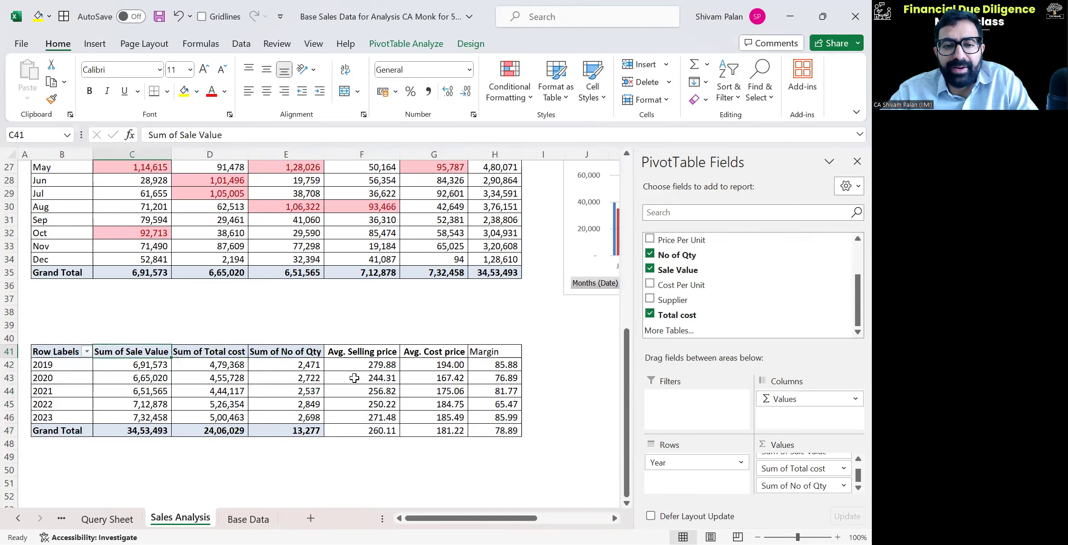
pyautogui.hotkey('ctrl', 'Right')
pyautogui.hotkey('ctrl', 'b')
pyautogui.hotkey('alt', 'h')
pyautogui.press('a')
pyautogui.press('c')
pyautogui.hotkey('alt', 'h')
pyautogui.press('w')
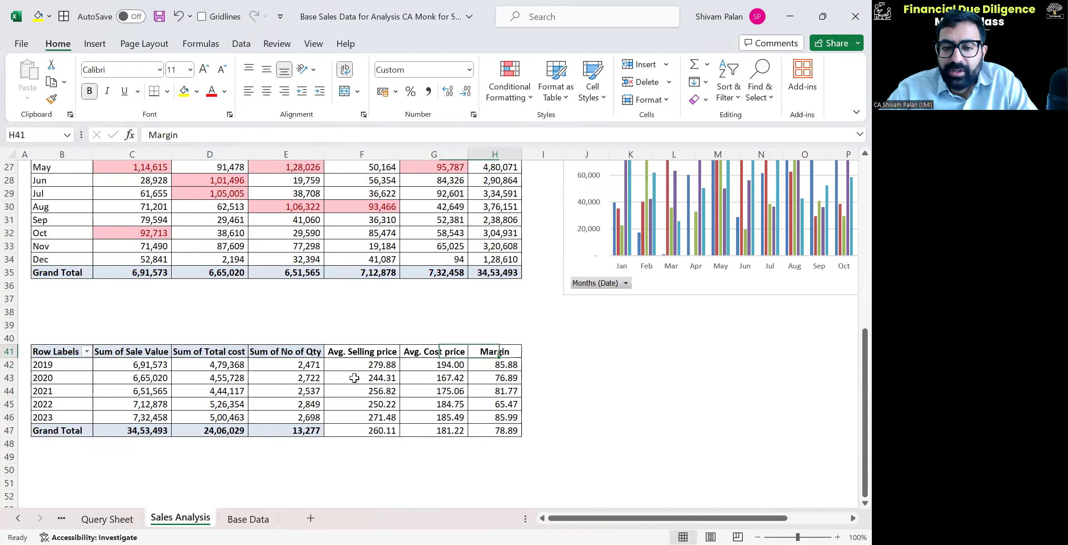
# Step: Fill the header row B41:H41 of the yearly cost table with light grey
pyautogui.hotkey('ctrl', 'shift', 'Left')
pyautogui.hotkey('alt', '1')
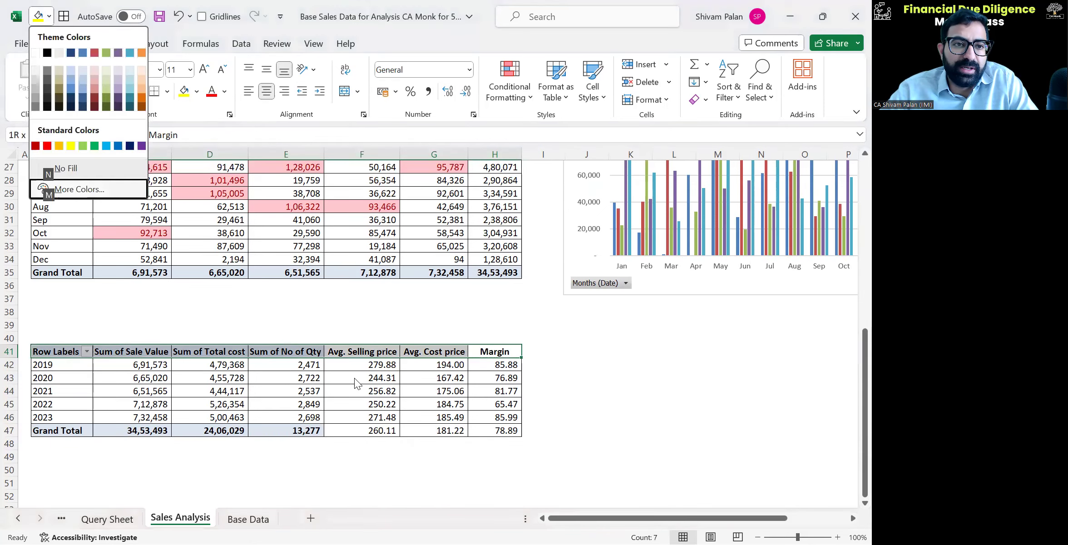
pyautogui.press('Up')
pyautogui.press('Up')
pyautogui.press('Up')
pyautogui.press('Up')
pyautogui.press('Right')
pyautogui.press('Up')
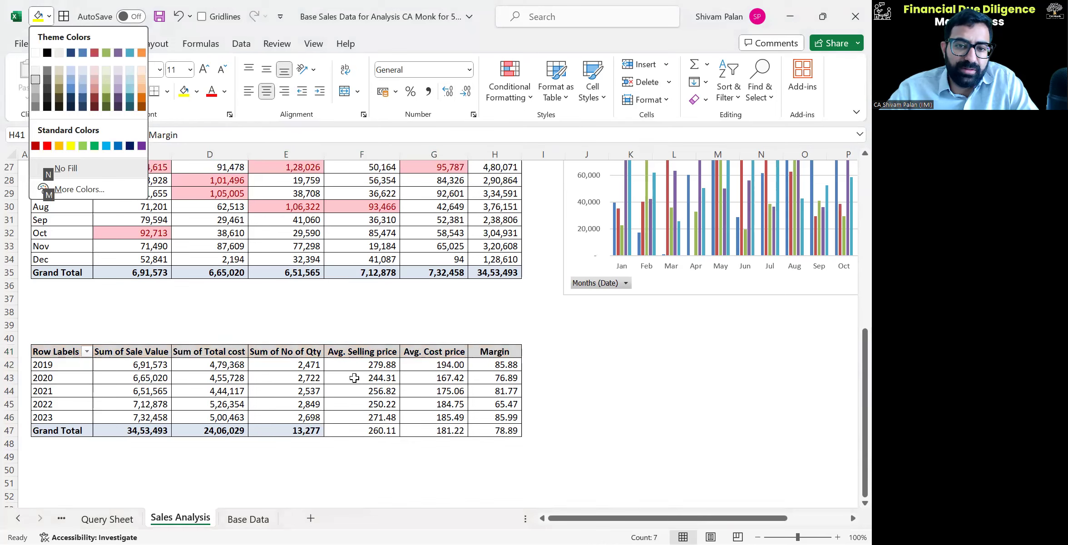
pyautogui.press('Escape')
# Step: Fill the Grand Total row B47:H47 with light orange and make it bold
pyautogui.press('Down')
pyautogui.press('Down')
pyautogui.press('Down')
pyautogui.press('Down')
pyautogui.press('Down')
pyautogui.press('Down')
pyautogui.hotkey('ctrl', 'shift', 'Left')
pyautogui.hotkey('alt', '1')
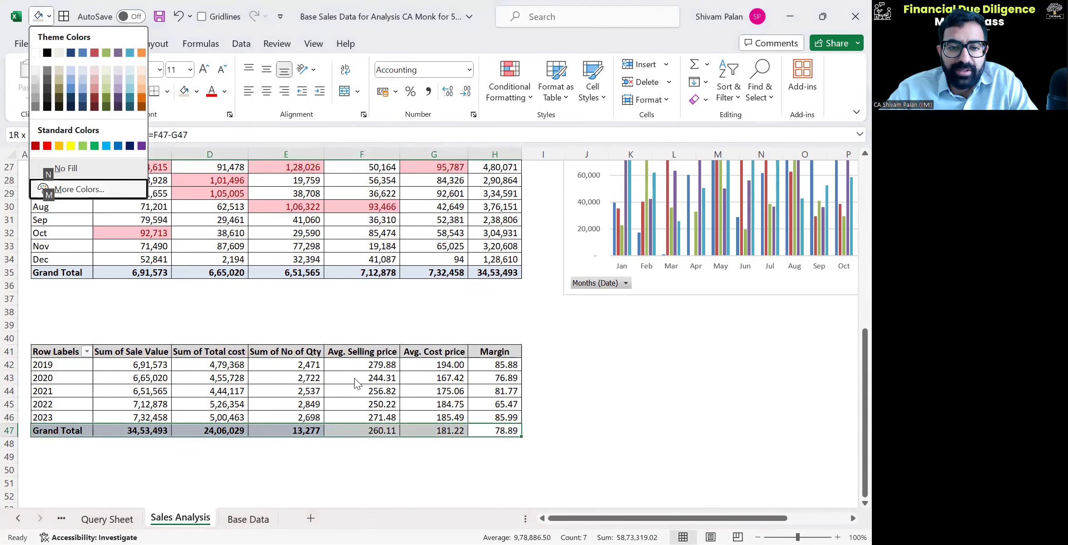
pyautogui.press('Up')
pyautogui.press('Up')
pyautogui.press('Up')
pyautogui.press('Up')
pyautogui.press('Up')
pyautogui.press('Up')
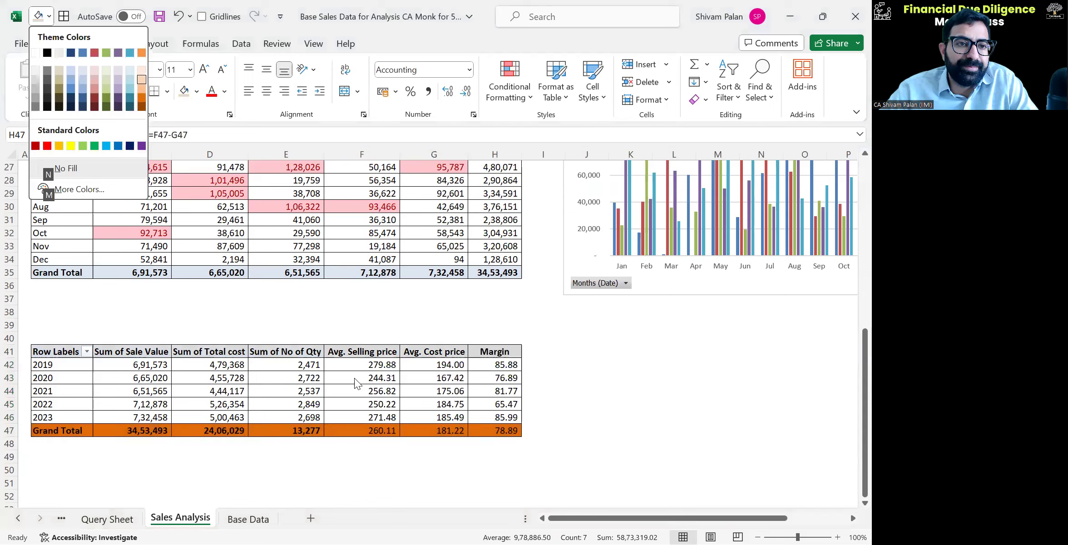
pyautogui.press('Return')
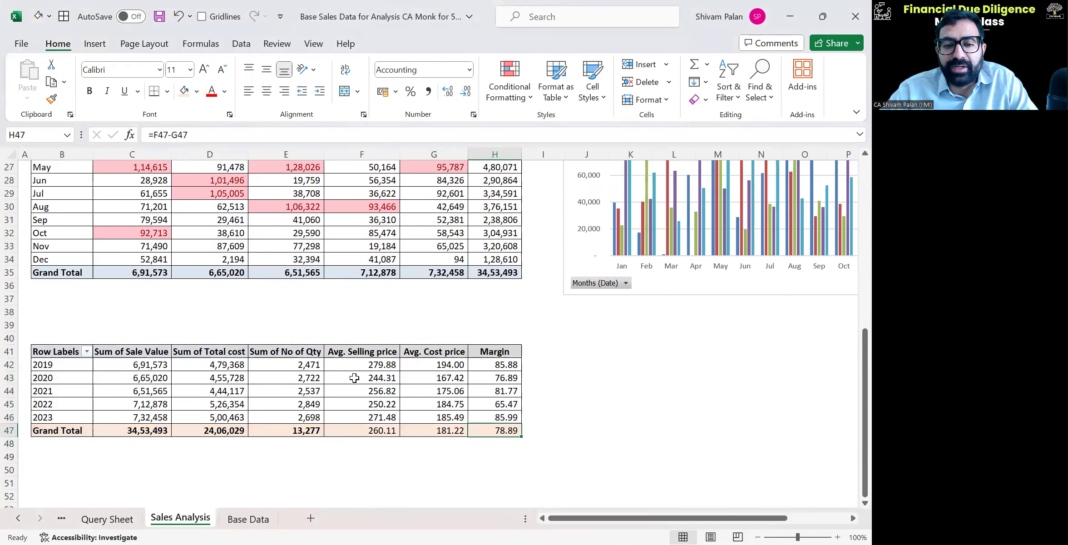
pyautogui.hotkey('ctrl', 'b')
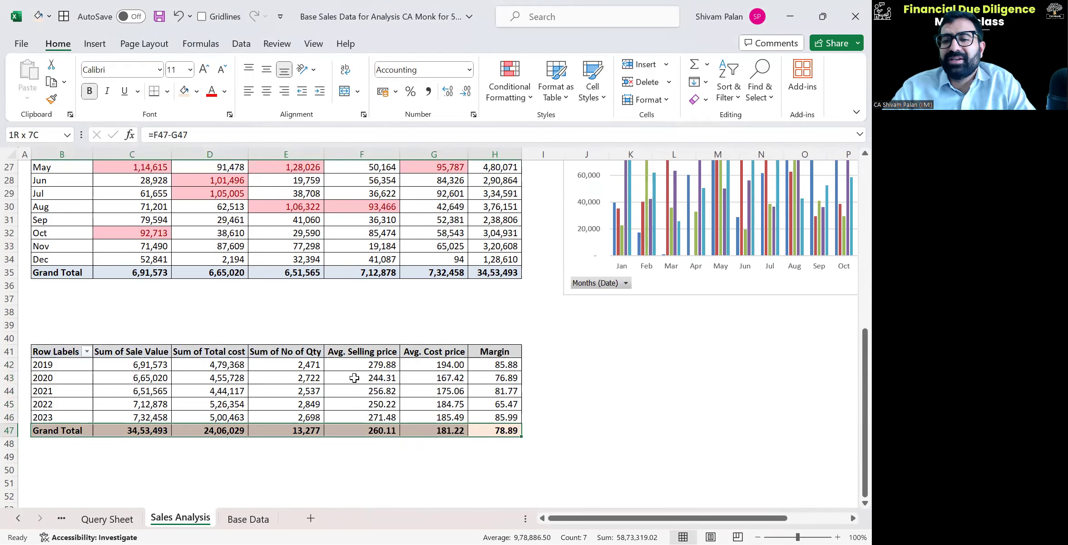
# Step: Examine the 2019 row's quantity, average selling price, average cost price and margin
pyautogui.press('Up')
pyautogui.press('Up')
pyautogui.press('Up')
pyautogui.press('Up')
pyautogui.press('Up')
pyautogui.press('Left')
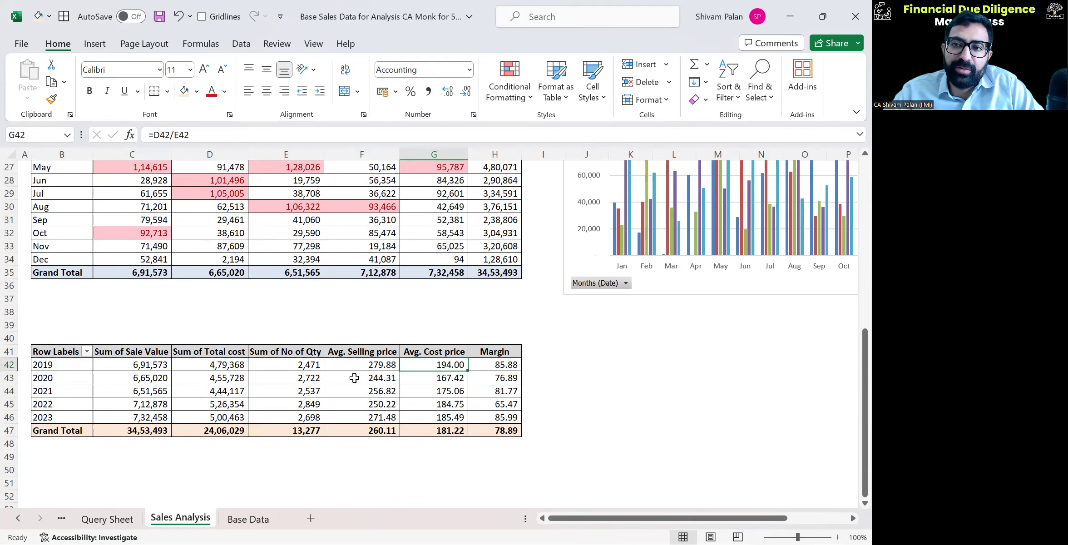
pyautogui.press('Left')
pyautogui.press('Left')
pyautogui.press('Left')
pyautogui.press('Left')
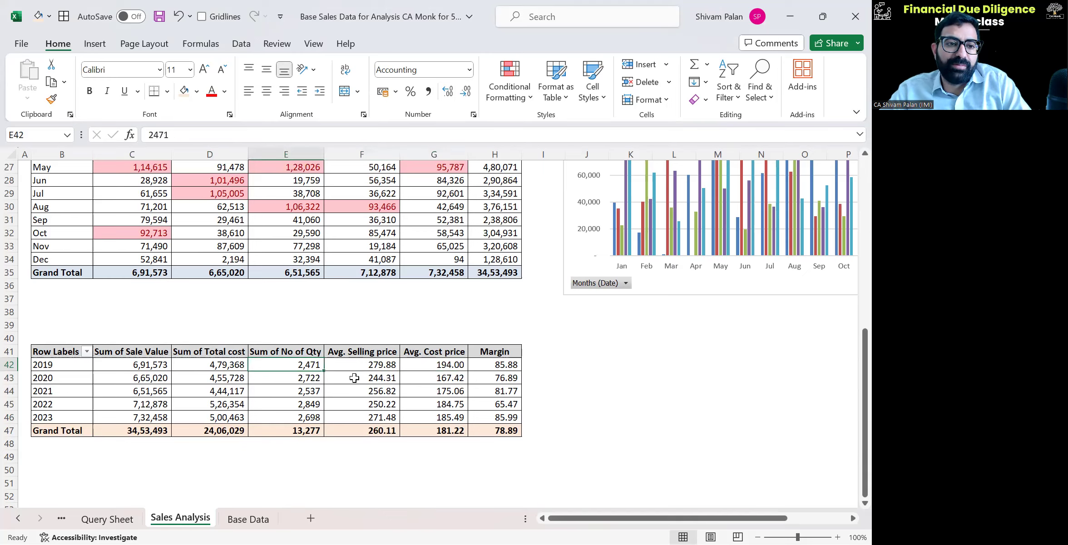
pyautogui.hotkey('ctrl', 'Right')
pyautogui.press('Left')
pyautogui.hotkey('ctrl', 'Left')
pyautogui.press('Right')
pyautogui.press('Right')
pyautogui.press('Right')
pyautogui.press('Right')
# Step: Enter the title "Yearly Sales analaysis" in B2 above the yearly sales PivotTable
pyautogui.press('Up')
pyautogui.press('Up')
pyautogui.press('Left')
pyautogui.press('Left')
pyautogui.press('Left')
pyautogui.press('Left')
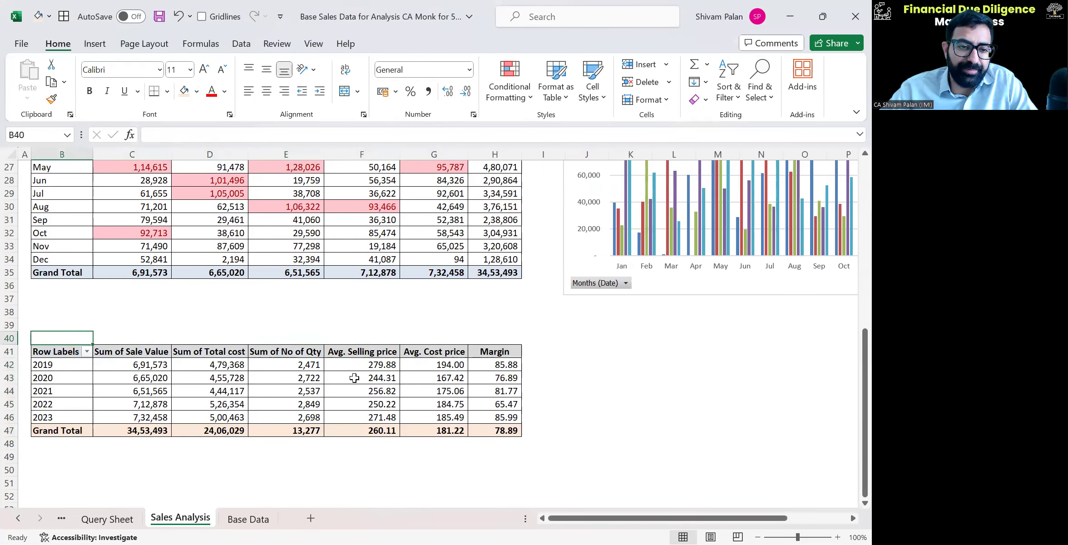
pyautogui.hotkey('ctrl', 'Up')
pyautogui.hotkey('ctrl', 'Up')
pyautogui.hotkey('ctrl', 'Up')
pyautogui.hotkey('ctrl', 'Up')
pyautogui.hotkey('ctrl', 'Up')
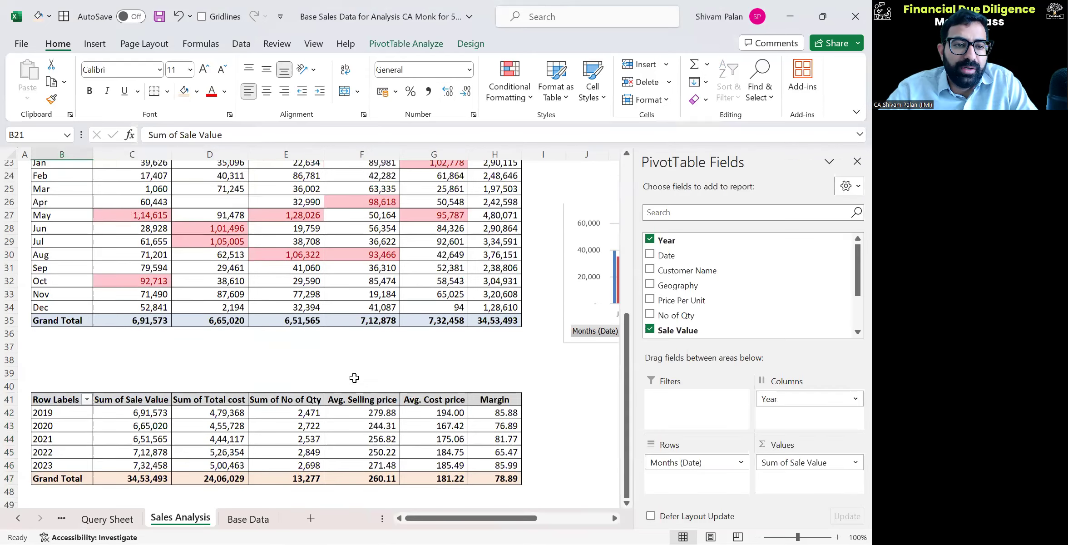
pyautogui.press('Down')
pyautogui.press('Down')
pyautogui.press('Up')
pyautogui.write('yearl')
pyautogui.press('BackSpace')
pyautogui.press('BackSpace')
pyautogui.press('BackSpace')
pyautogui.press('BackSpace')
pyautogui.press('BackSpace')
pyautogui.write('Yearly Sales analaysis')
pyautogui.press('Return')
# Step: Enter the title "Monthly Sales analysis" in B20 above the monthly sales PivotTable
pyautogui.hotkey('ctrl', 'Down')
pyautogui.hotkey('ctrl', 'Down')
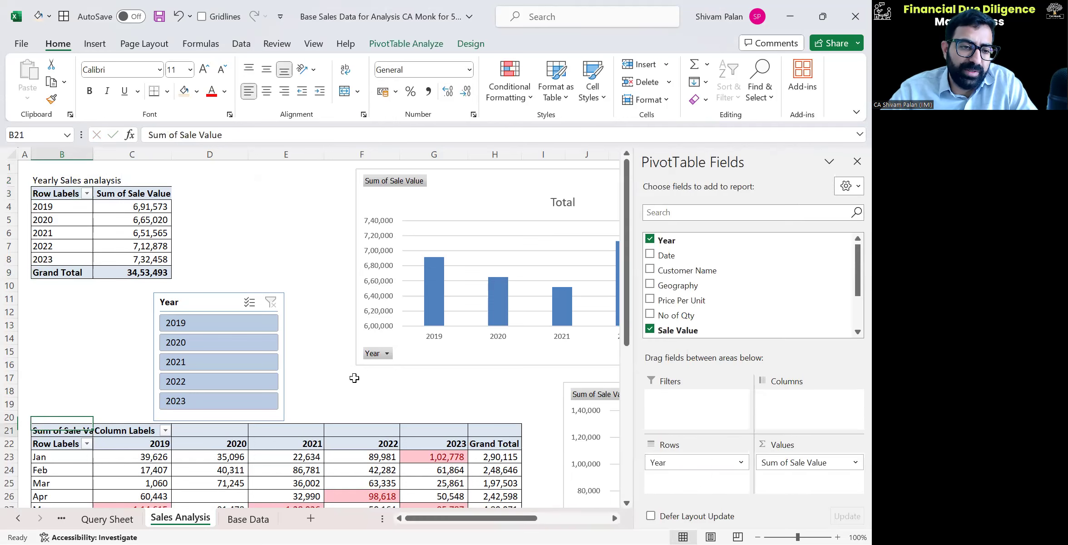
pyautogui.press('Up')
pyautogui.write('Monthly Sales analysis')
pyautogui.press('Return')
# Step: Select the empty title cell B40 above the yearly price, cost and margin table
pyautogui.hotkey('ctrl', 'Down')
pyautogui.hotkey('ctrl', 'Down')
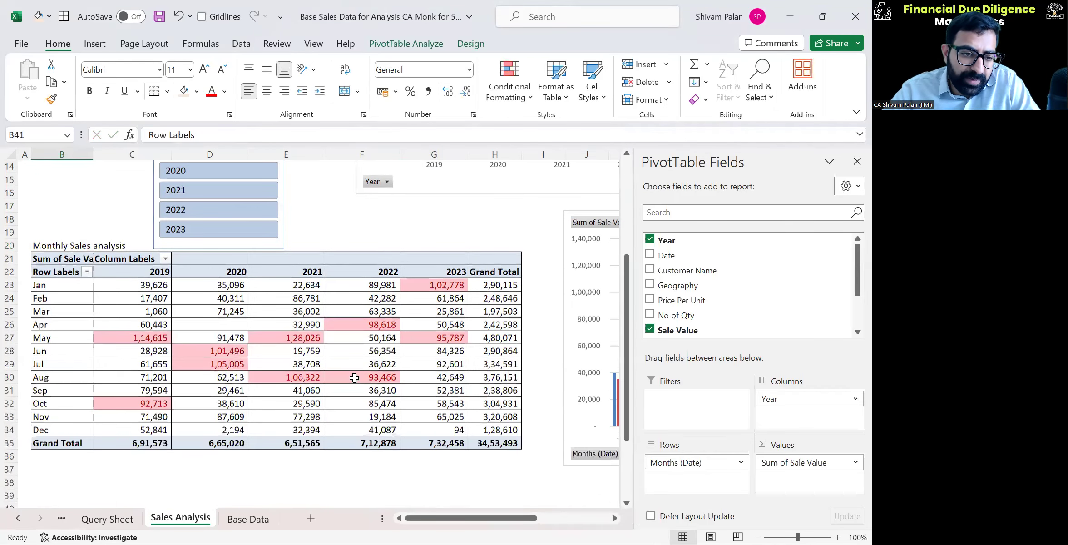
pyautogui.press('Down')
pyautogui.press('Down')
pyautogui.press('Down')
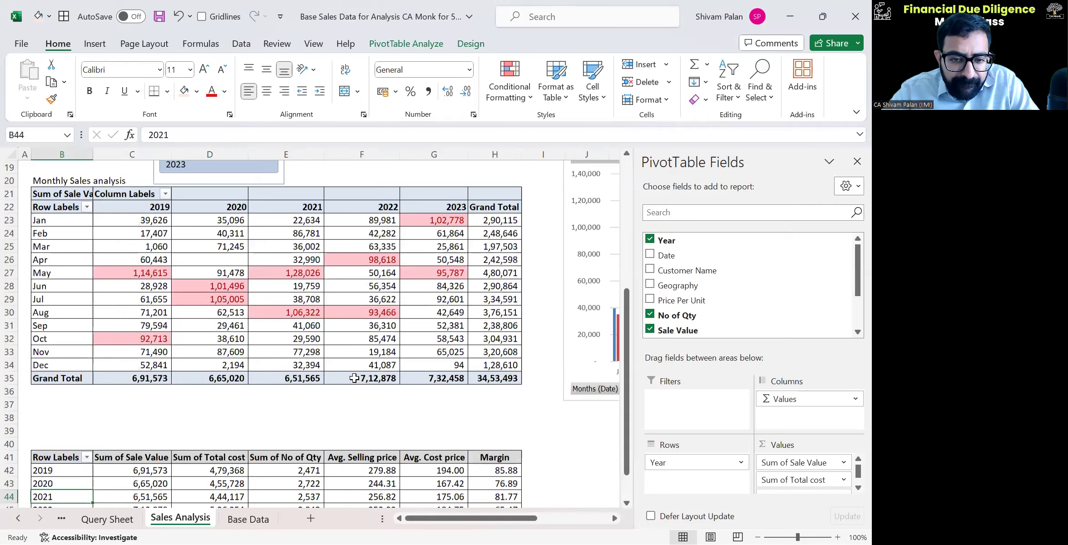
pyautogui.scroll(-1, 354, 377)
pyautogui.press('Up')
pyautogui.press('Up')
pyautogui.press('Up')
pyautogui.press('Up')
pyautogui.write('Coml')
pyautogui.press('BackSpace')
pyautogui.write('p')
pyautogui.press('BackSpace')
pyautogui.write('p. of')
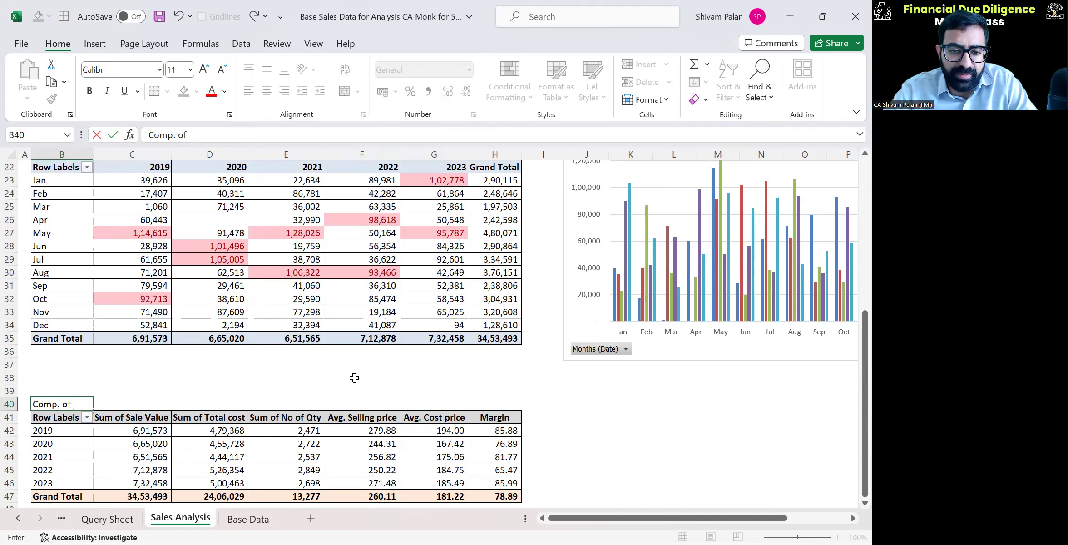
pyautogui.press('Escape')
# Step: Enter the title "Avg. Selling price & Cost price" in B40 above the yearly price, cost and margin table
pyautogui.write('Avg')
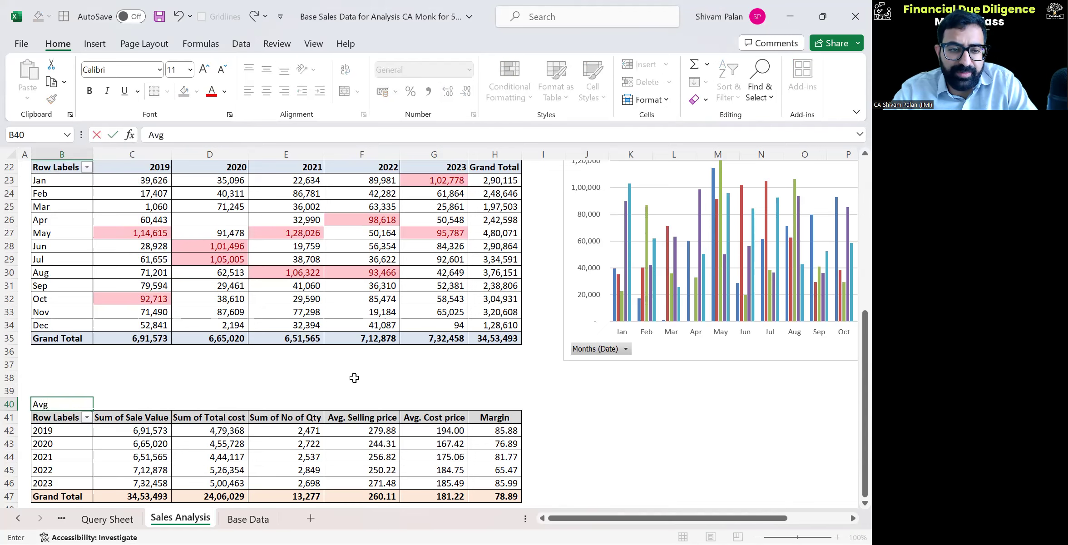
pyautogui.write('. Sele')
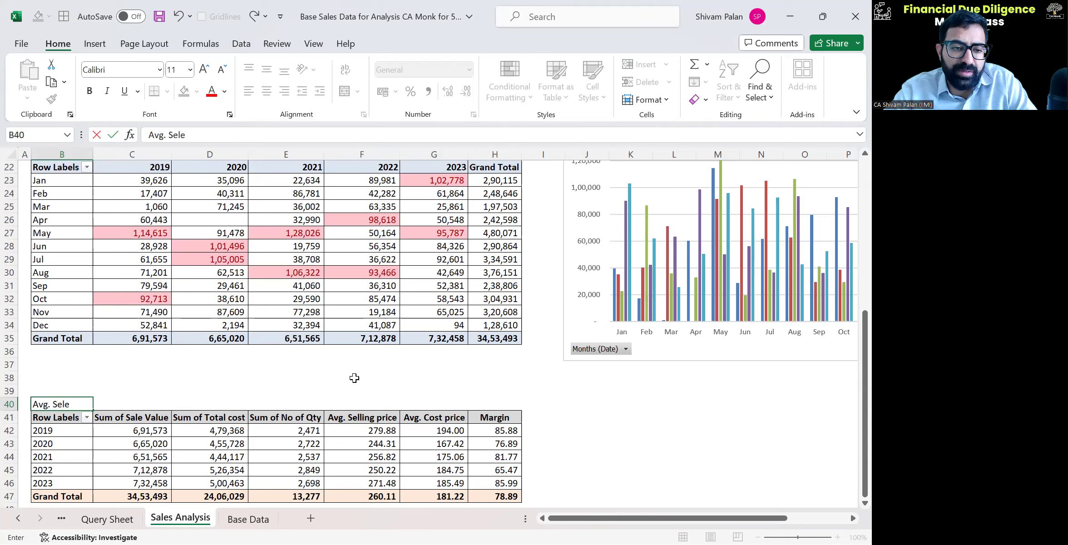
pyautogui.press('BackSpace')
pyautogui.write('ling')
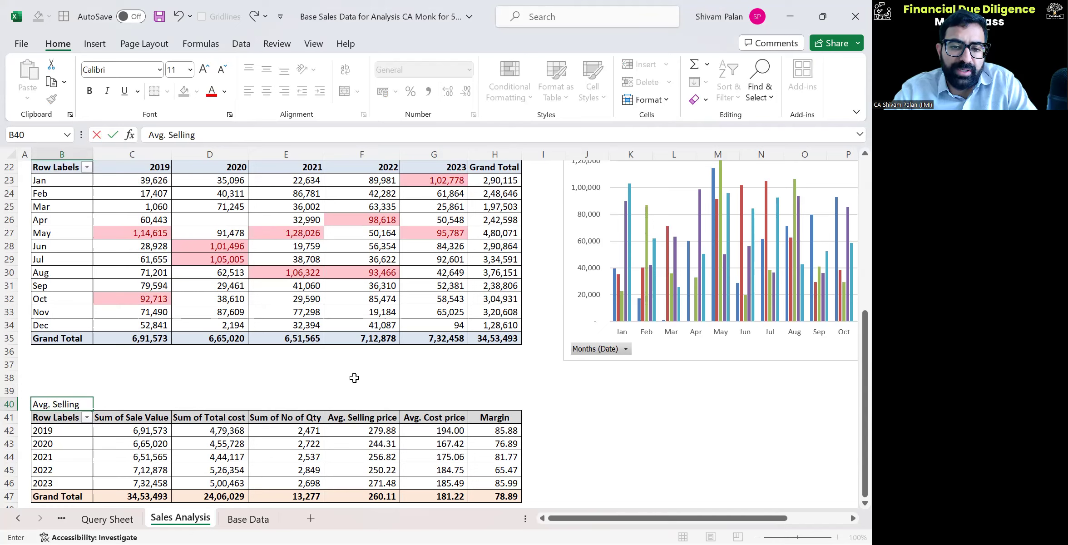
pyautogui.write(' price & Cost price')
pyautogui.press('Return')
# Step: Make the three table titles in B40, B20 and B2 bold and italic, and save the workbook
pyautogui.press('Up')
pyautogui.hotkey('ctrl', 'b')
pyautogui.hotkey('ctrl', 'i')
pyautogui.hotkey('ctrl', 'Up')
pyautogui.hotkey('ctrl', 'Up')
pyautogui.hotkey('ctrl', 'Up')
pyautogui.hotkey('ctrl', 'Down')
pyautogui.hotkey('ctrl', 'b')
pyautogui.hotkey('ctrl', 'i')
pyautogui.hotkey('ctrl', 'Up')
pyautogui.hotkey('ctrl', 'Up')
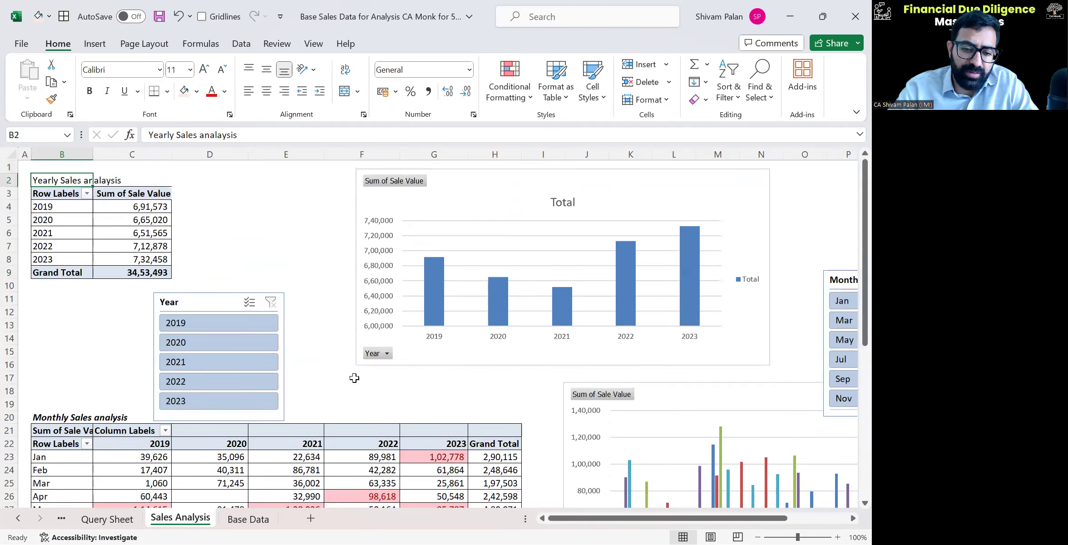
pyautogui.hotkey('ctrl', 'b')
pyautogui.hotkey('ctrl', 'i')
pyautogui.hotkey('ctrl', 's')
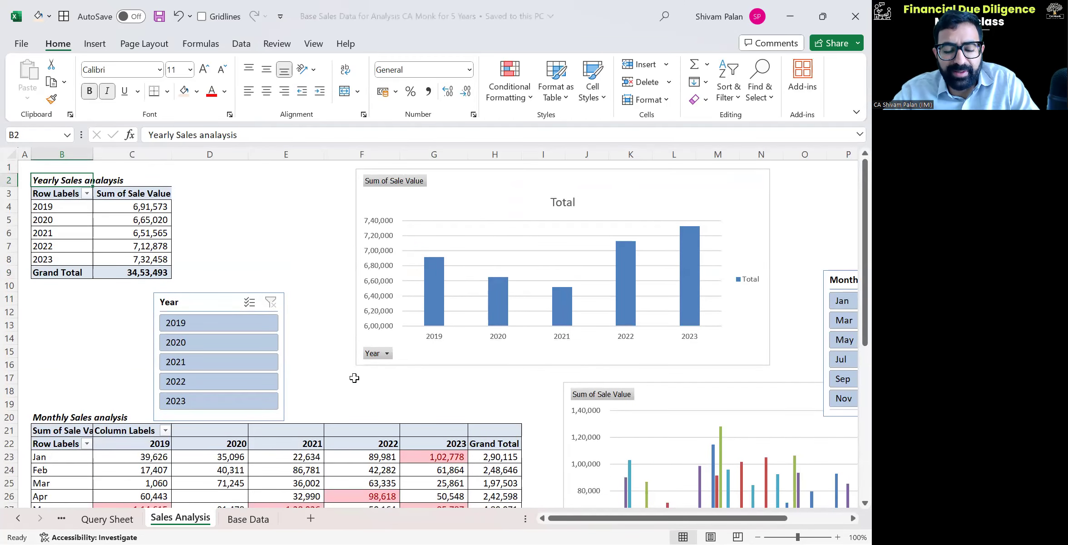
# Step: Insert a PivotTable from the full Base Data range on a new worksheet, with Customer Name as the row field
pyautogui.hotkey('ctrl', 'pageup')
pyautogui.hotkey('ctrl', 'pagedown')
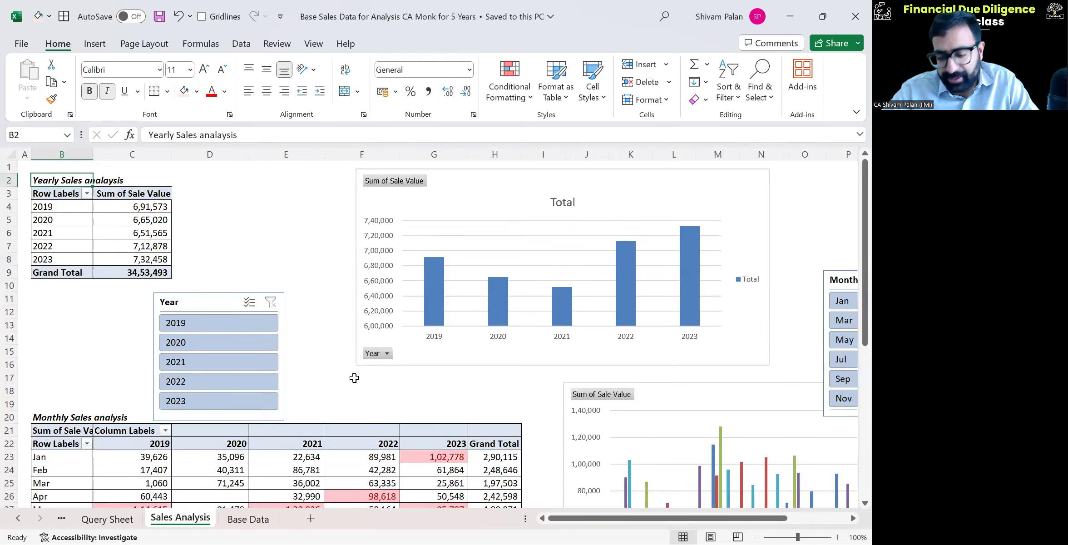
pyautogui.hotkey('ctrl', 'pagedown')
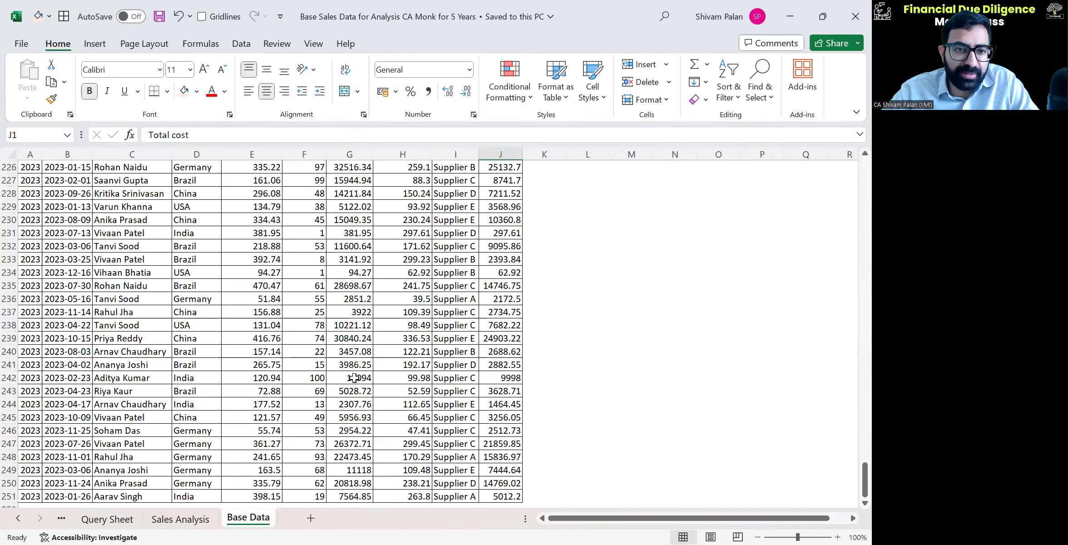
pyautogui.hotkey('ctrl', 'Home')
pyautogui.hotkey('ctrl', 'shift', 'Right')
pyautogui.hotkey('ctrl', 'shift', 'Down')
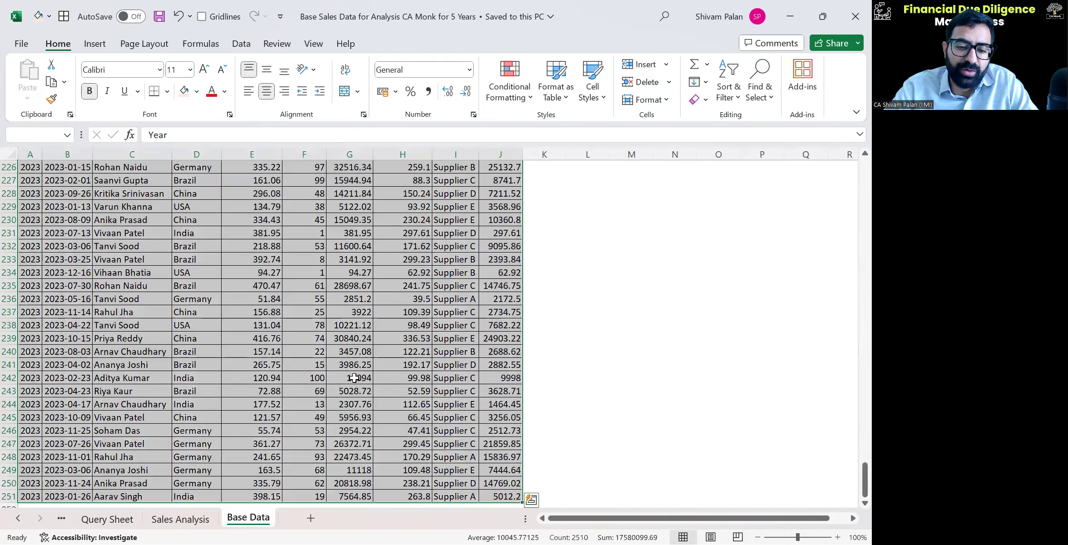
pyautogui.hotkey('alt', 'n')
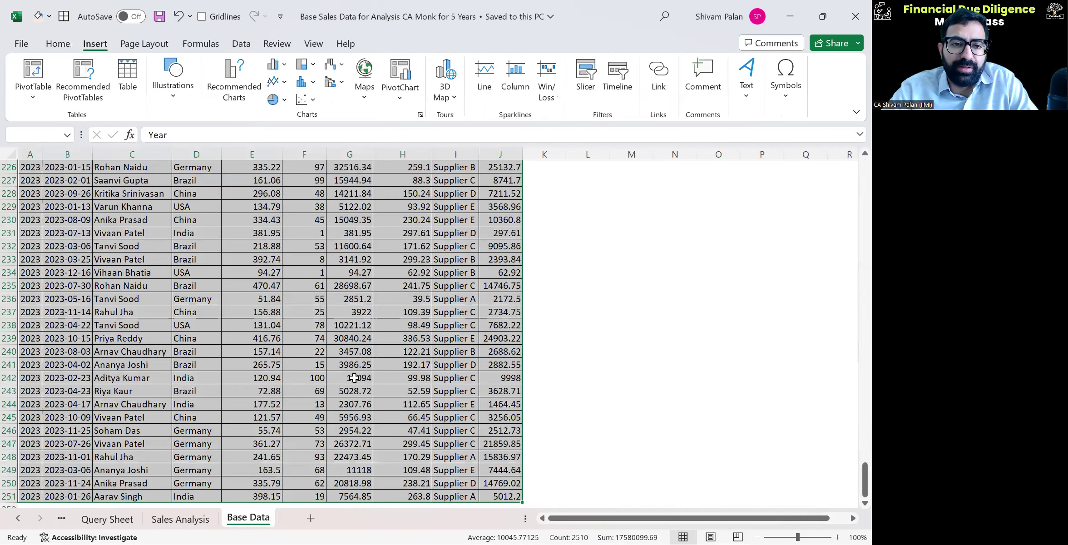
pyautogui.press('v')
pyautogui.press('t')
pyautogui.press('Return')
pyautogui.click(650, 270)
pyautogui.hotkey('ctrl', 'pageup')
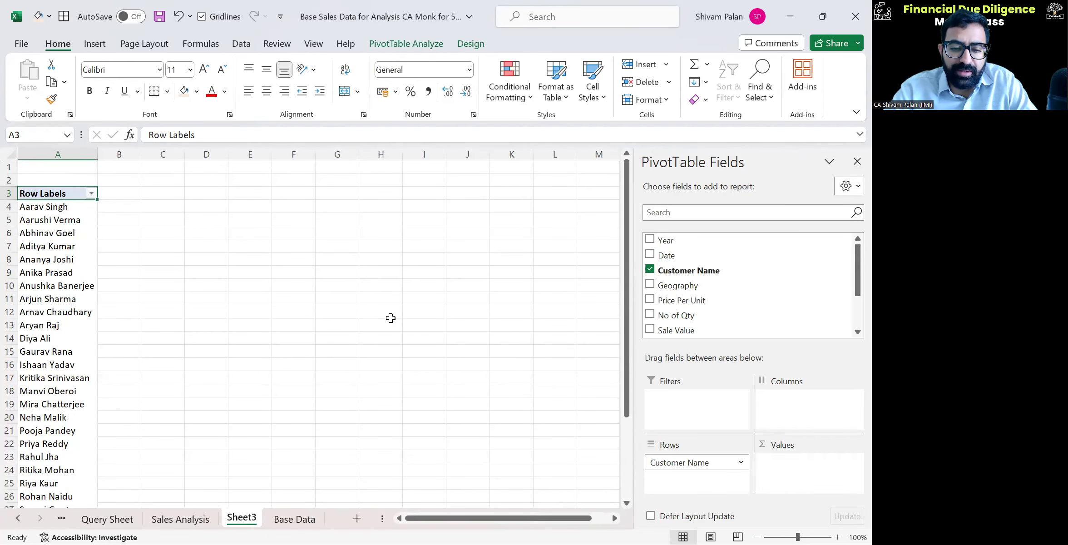
# Step: Rename the pivot table's sheet as Customer Analysis
pyautogui.hotkey('alt', 'h')
pyautogui.write('or')
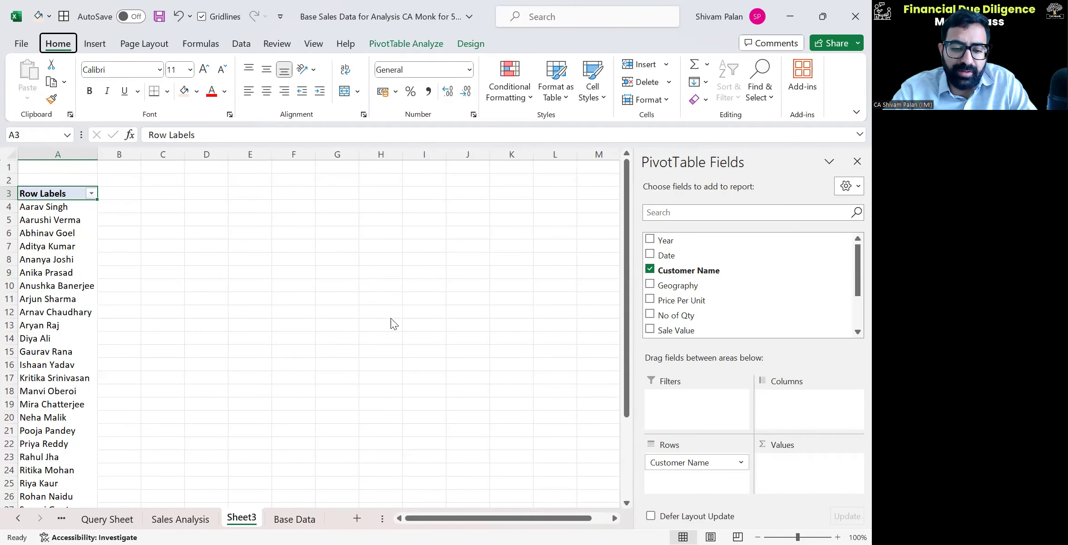
pyautogui.write('Customer')
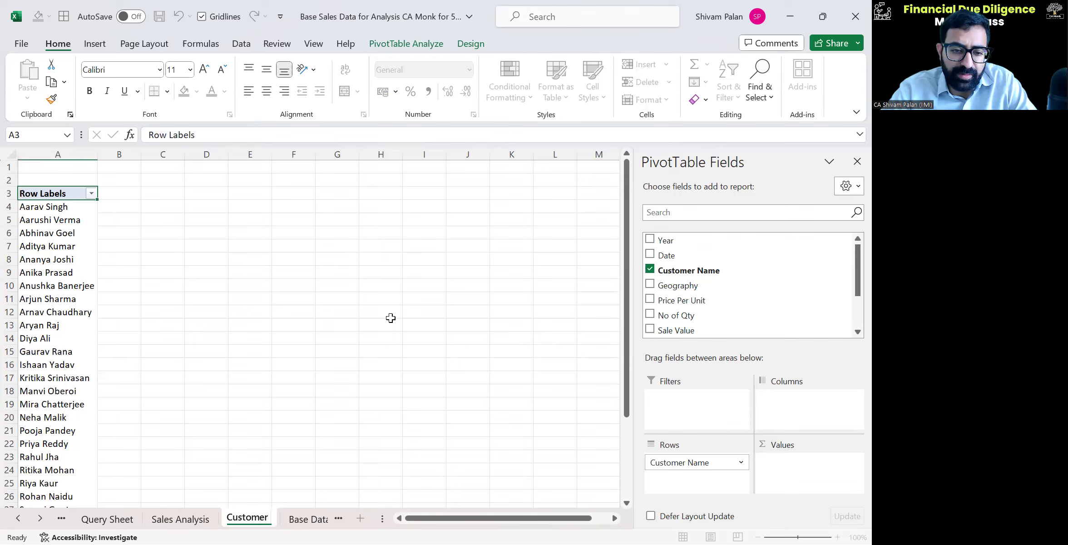
pyautogui.write(' Analysis')
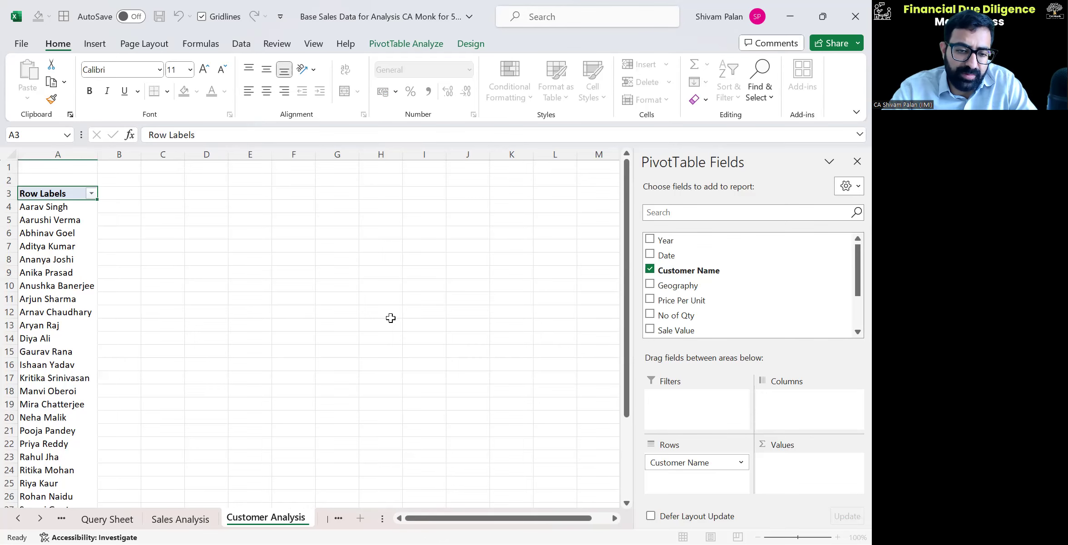
pyautogui.press('Return')
# Step: Insert a blank column before the pivot table and set its width to 2
pyautogui.press('Up')
pyautogui.hotkey('ctrl', 'space')
pyautogui.hotkey('ctrl', 'shift', '+')
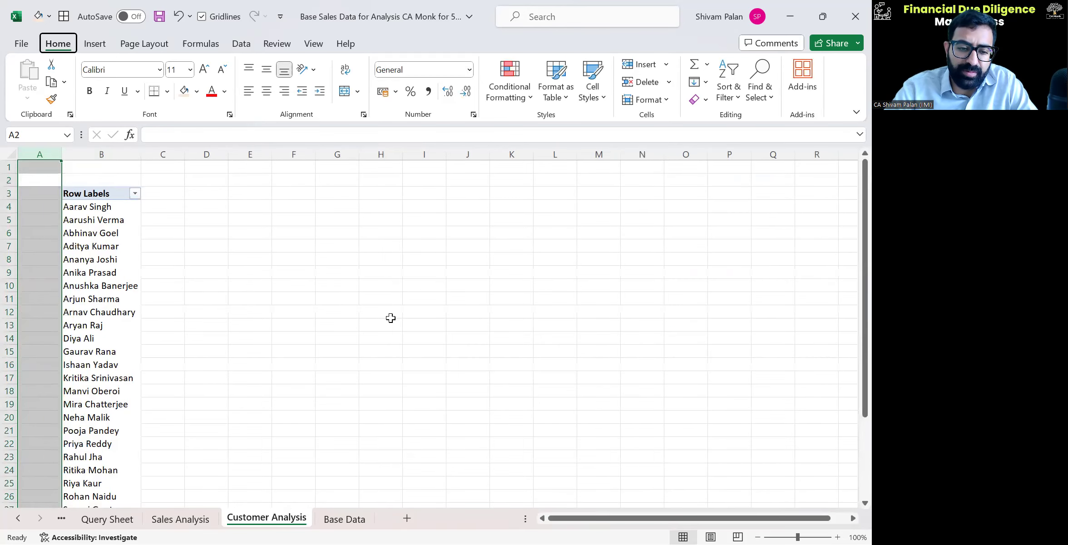
pyautogui.hotkey('alt', 'h')
pyautogui.write('ow2')
pyautogui.press('Return')
# Step: Hide the sheet's gridlines and select the first customer in the pivot table
pyautogui.hotkey('alt', '6')
pyautogui.press('Right')
pyautogui.press('Down')
pyautogui.press('Down')
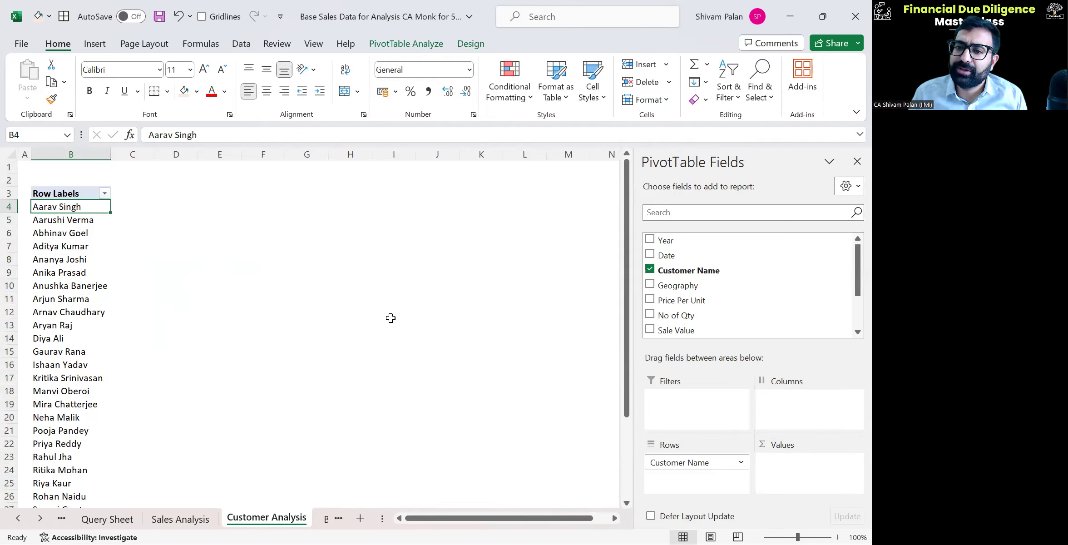
# Step: Add Sale Value to the pivot table's values and place Year in its columns
pyautogui.scroll(-2, 679, 251)
pyautogui.click(650, 270)
pyautogui.click(674, 215)
pyautogui.write('year')
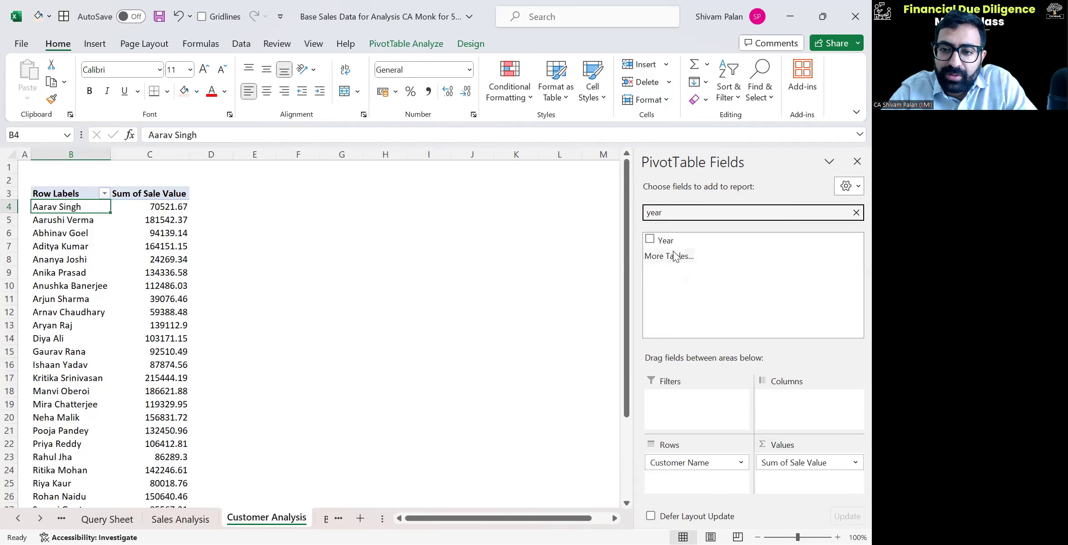
pyautogui.click(658, 240)
pyautogui.moveTo(778, 480); pyautogui.dragTo(782, 391)
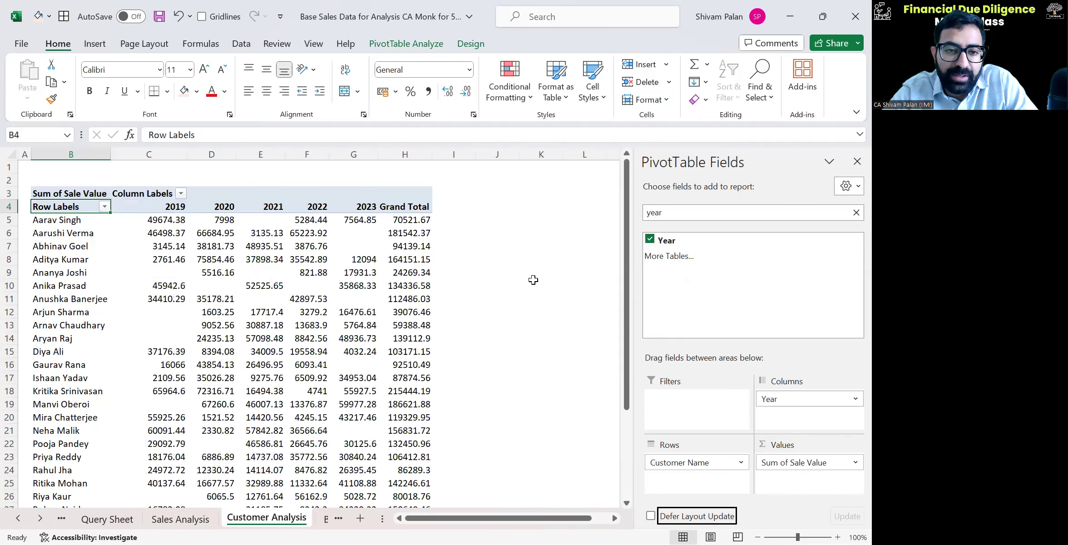
# Step: Add Sale Value to the pivot table's values a second time and summarize this second field by Count
pyautogui.click(708, 212)
pyautogui.press('BackSpace')
pyautogui.press('BackSpace')
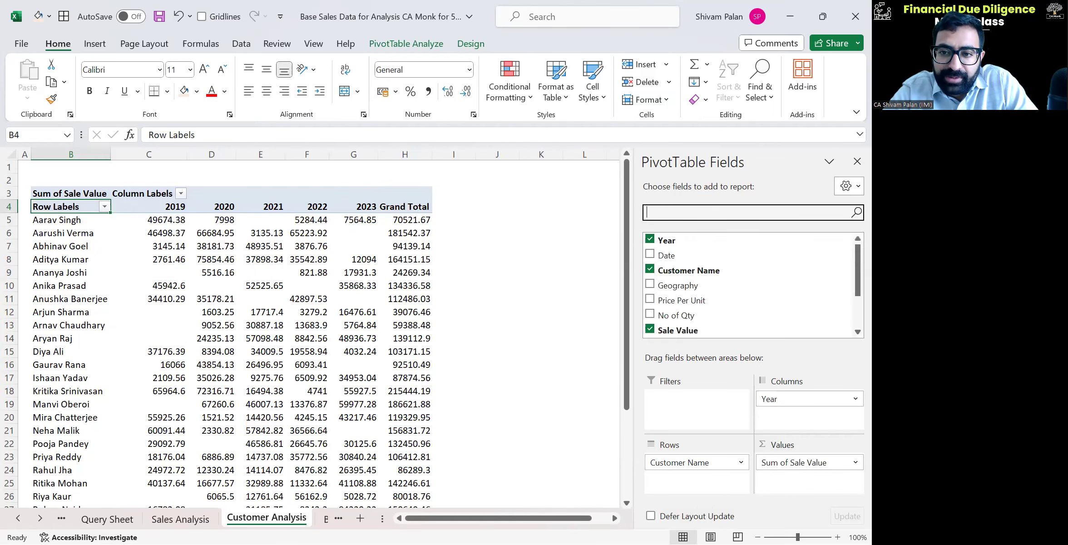
pyautogui.scroll(-2, 710, 303)
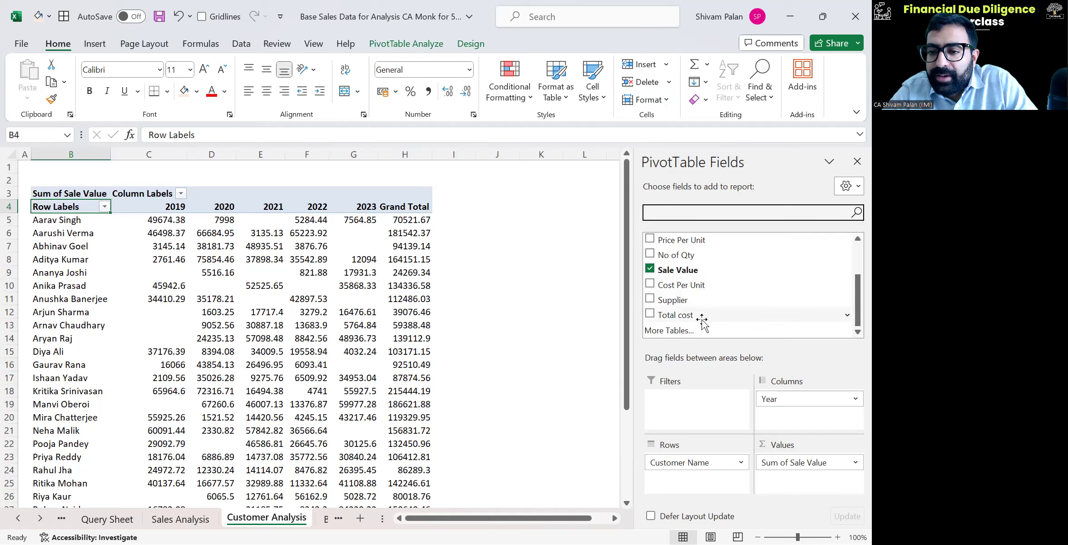
pyautogui.moveTo(699, 273); pyautogui.dragTo(781, 459)
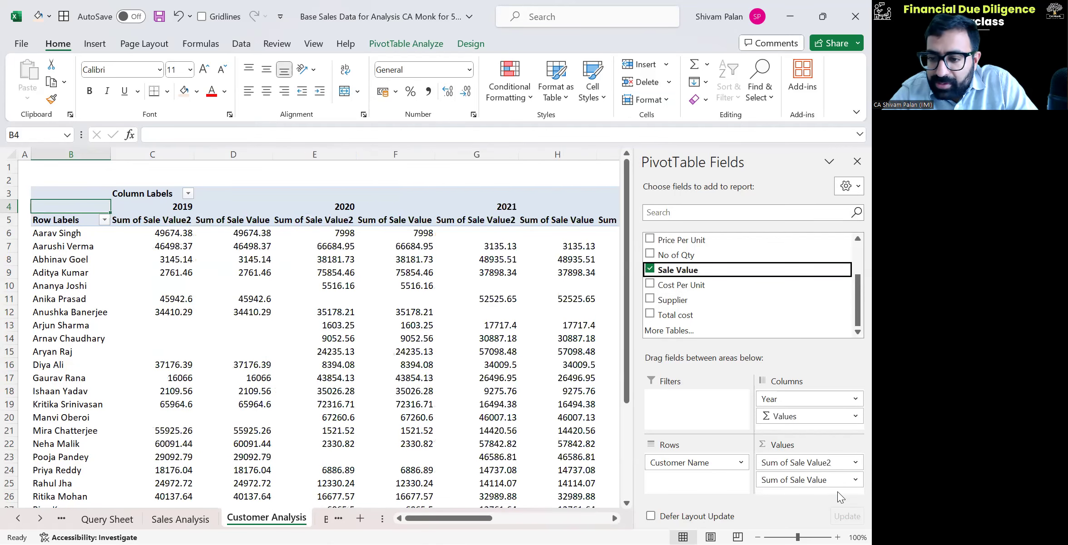
pyautogui.click(855, 462)
pyautogui.click(803, 507)
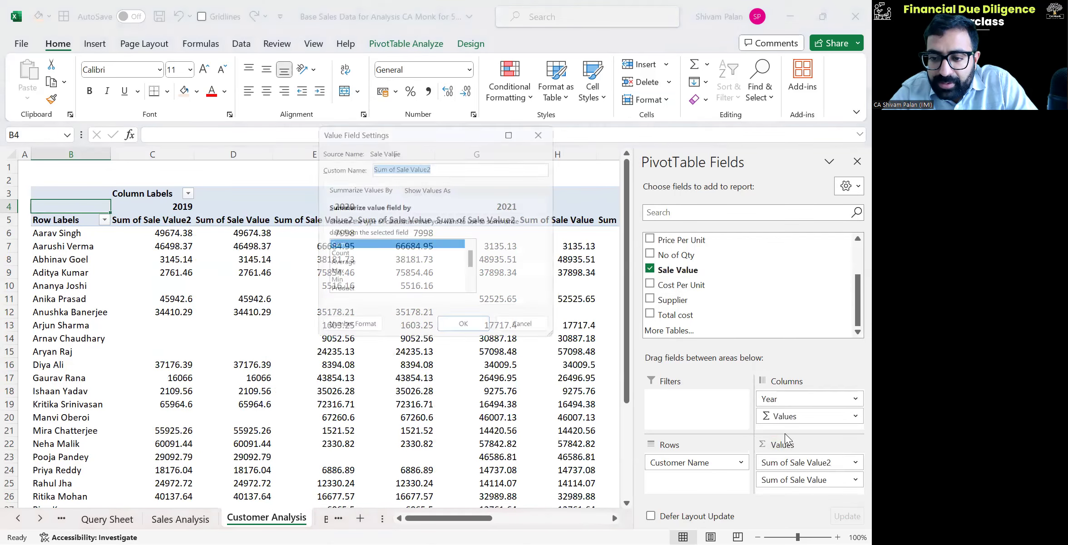
pyautogui.click(356, 255)
pyautogui.click(461, 330)
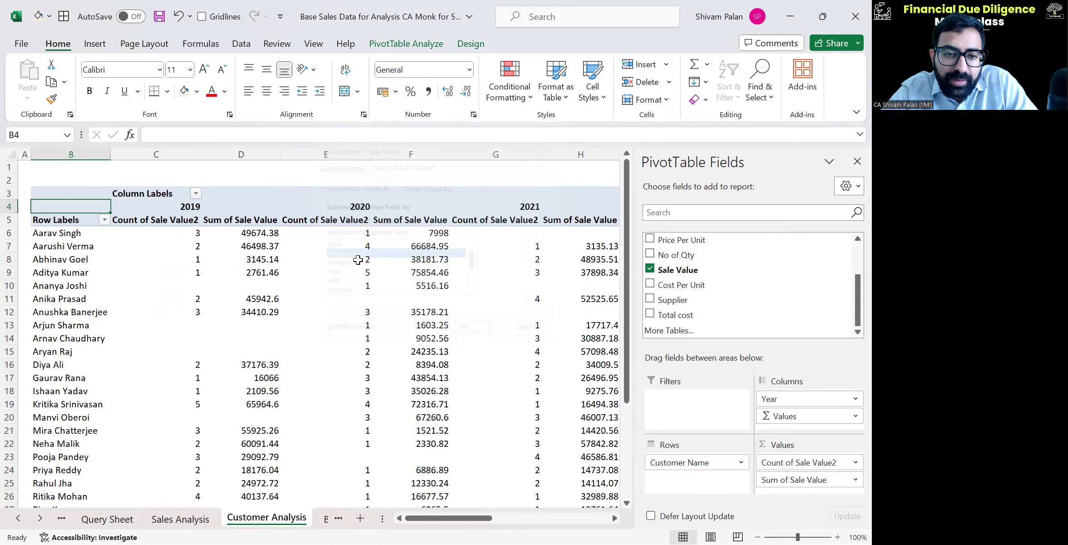
# Step: Place Values above Year in the pivot table's column fields and close the field list
pyautogui.moveTo(781, 416); pyautogui.dragTo(799, 395)
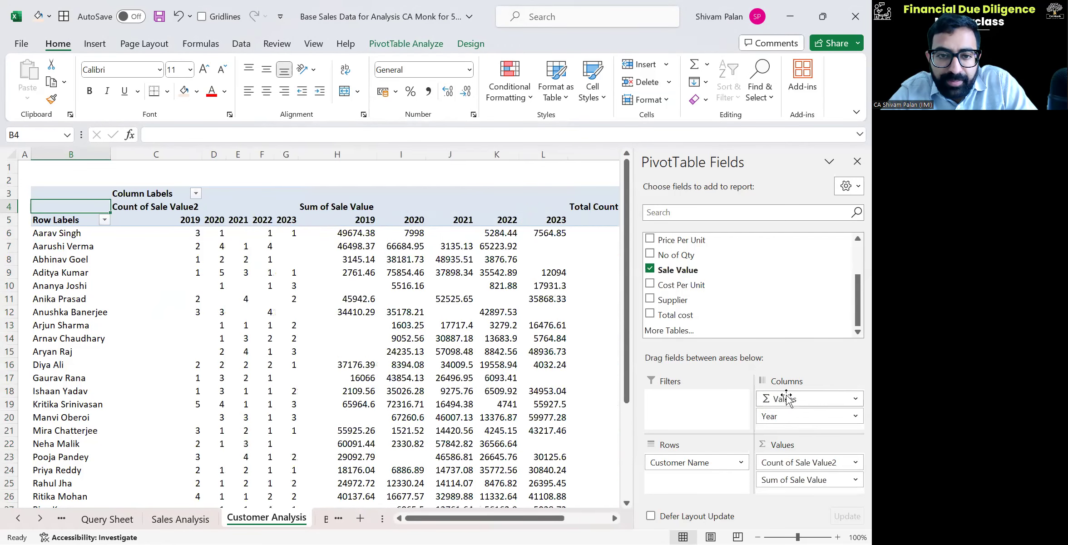
pyautogui.click(531, 298)
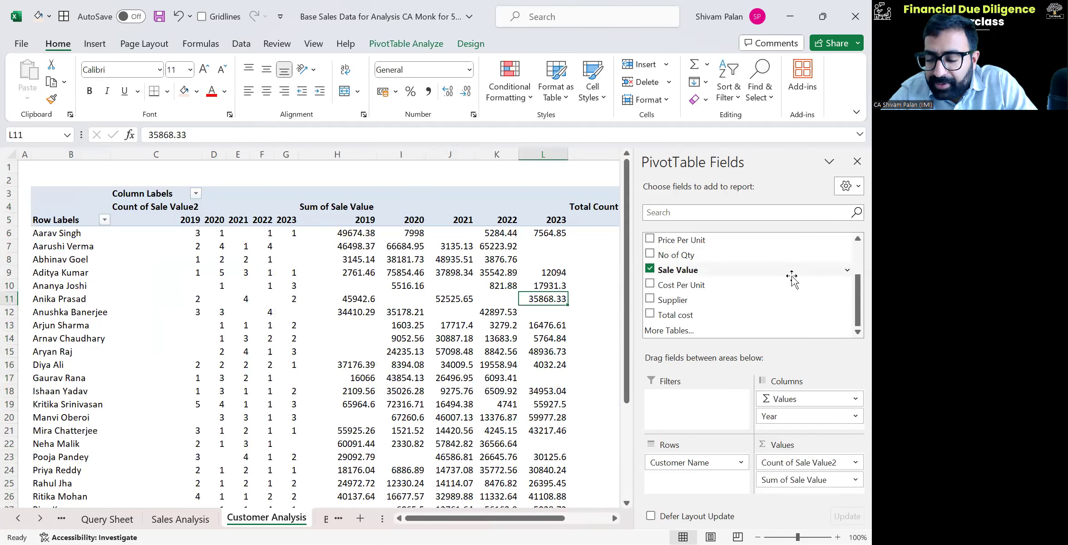
pyautogui.click(856, 161)
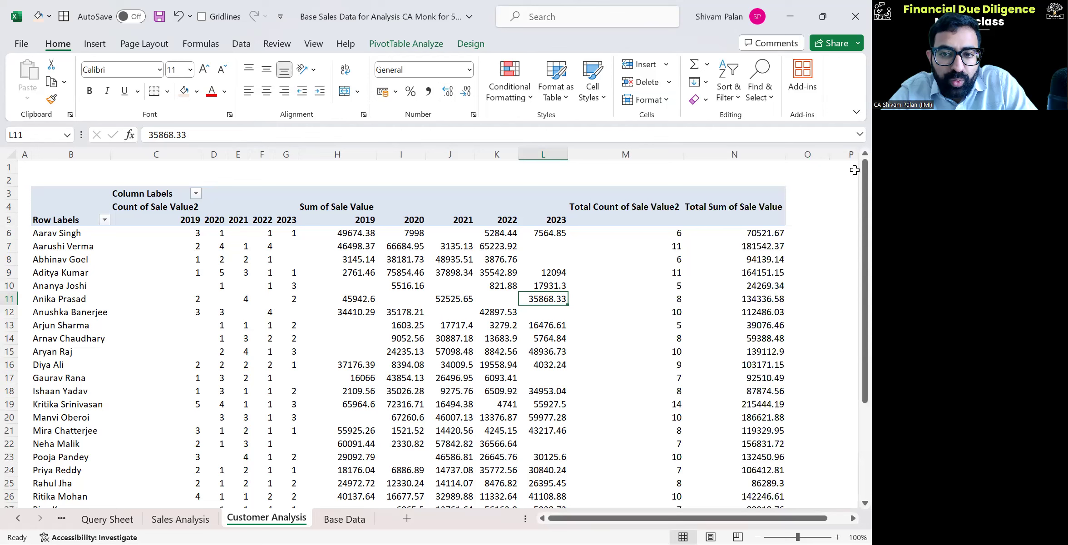
pyautogui.click(717, 311)
pyautogui.press('Up')
pyautogui.press('Up')
pyautogui.press('Left')
pyautogui.press('Down')
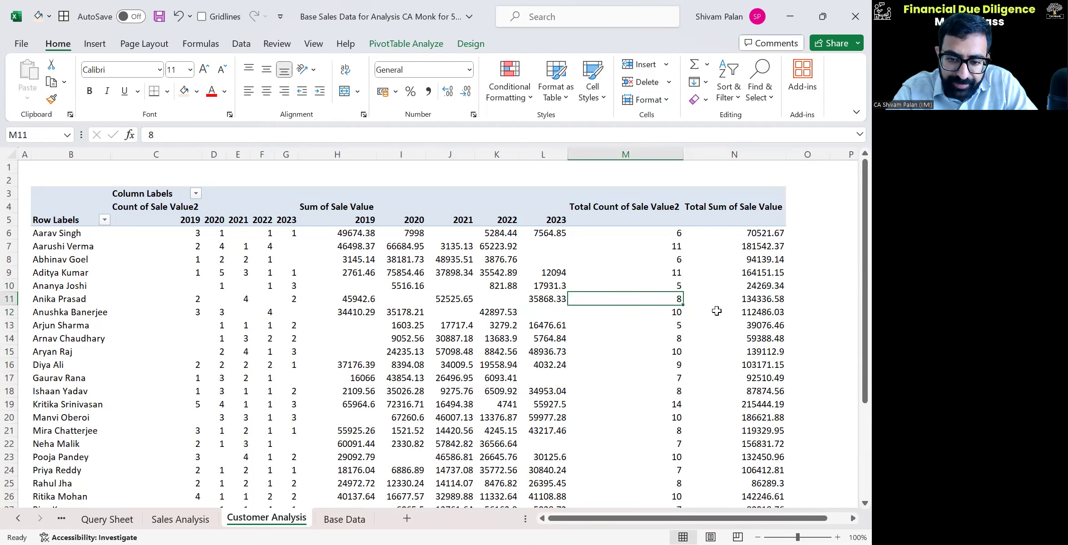
pyautogui.hotkey('shift', 'F10')
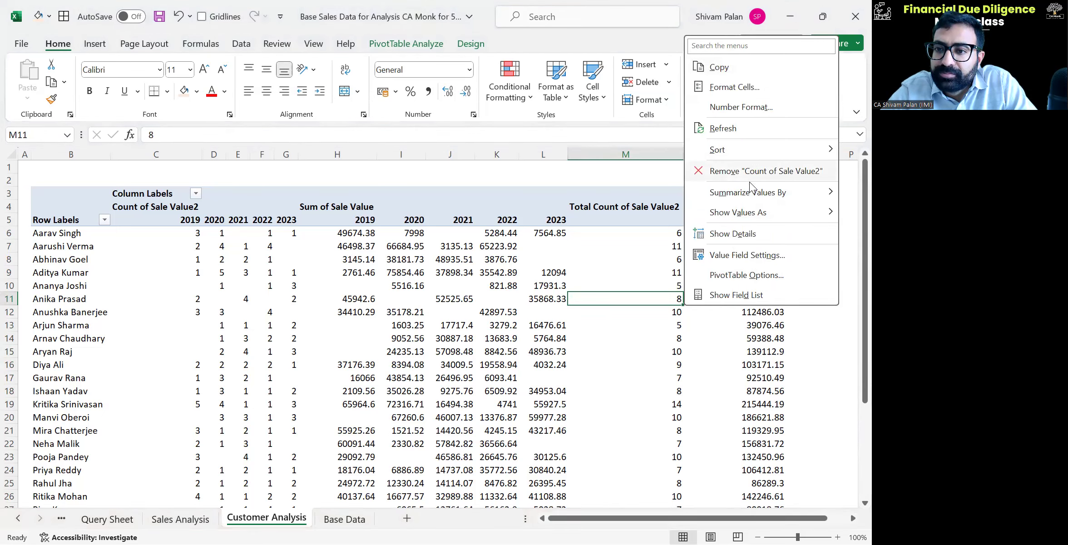
pyautogui.moveTo(750, 191)
pyautogui.press('Escape')
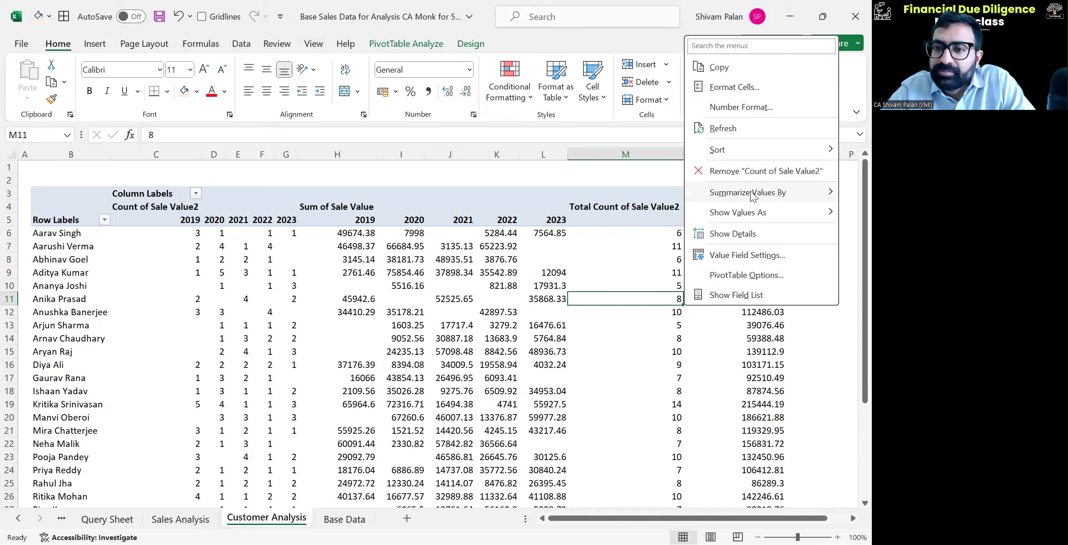
pyautogui.press('Escape')
# Step: Remove the grand total columns for count and sum of Sale Value from the pivot table
pyautogui.press('Up')
pyautogui.press('Up')
pyautogui.press('Up')
pyautogui.press('Up')
pyautogui.press('Up')
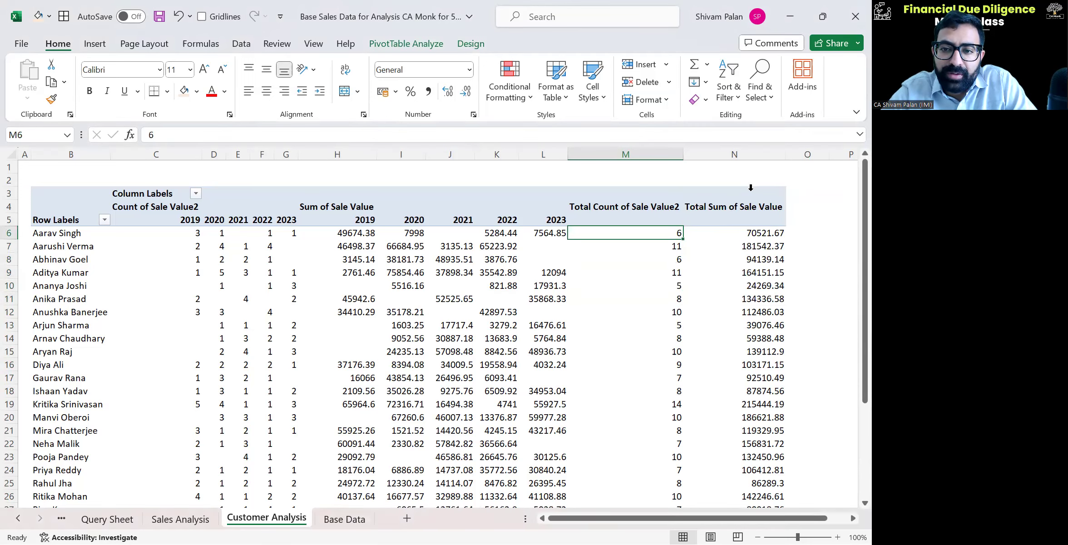
pyautogui.press('Up')
pyautogui.press('Up')
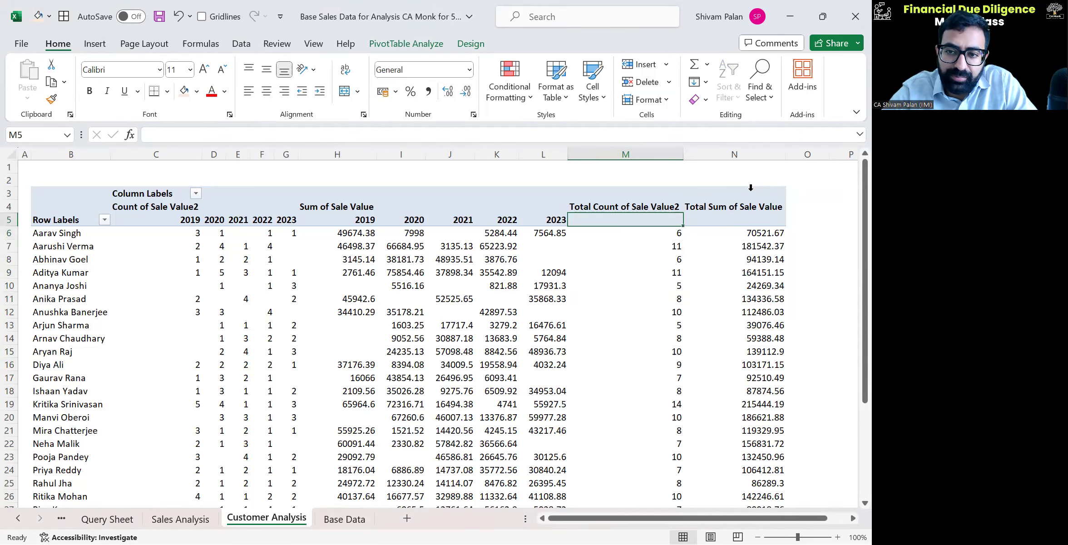
pyautogui.hotkey('shift', 'F10')
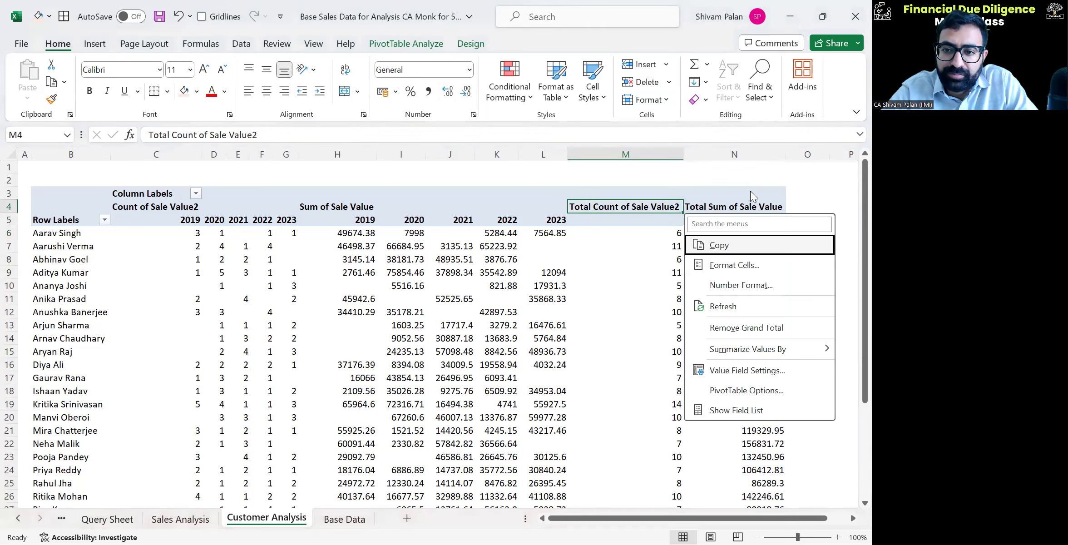
pyautogui.click(753, 334)
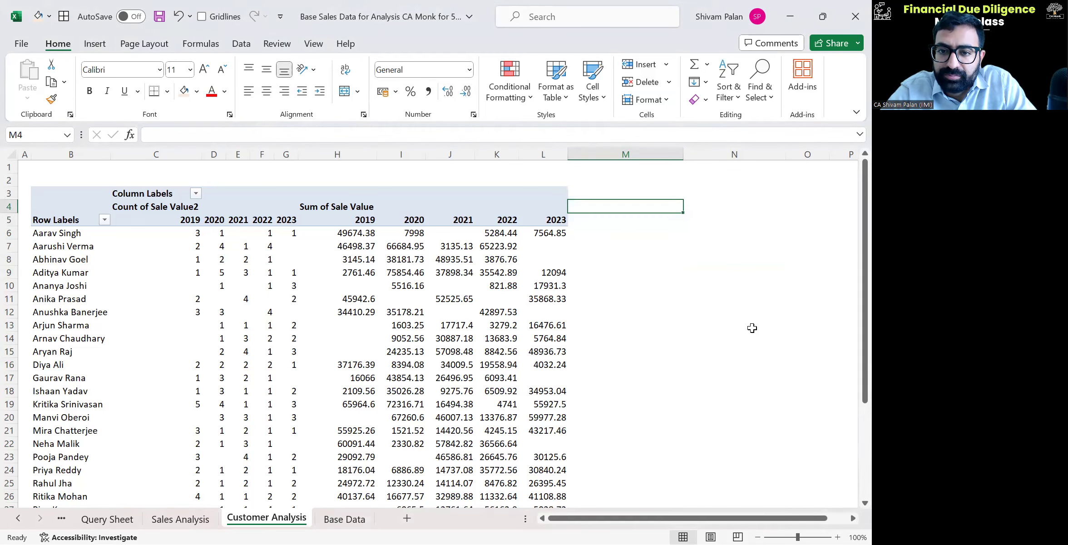
# Step: Try to format the entire Sum of Sale Value columns H to L with thousands separators and one decimal
pyautogui.press('Left')
pyautogui.press('Down')
pyautogui.hotkey('shift', 'Down')
pyautogui.hotkey('ctrl', 'shift', 'Left')
pyautogui.press('Down')
pyautogui.press('Left')
pyautogui.press('Left')
pyautogui.press('Left')
pyautogui.press('Left')
pyautogui.hotkey('ctrl', 'shift', 'Down')
pyautogui.hotkey('ctrl', 'space')
pyautogui.hotkey('shift', 'Right')
pyautogui.hotkey('shift', 'Right')
pyautogui.hotkey('shift', 'Right')
pyautogui.hotkey('shift', 'Right')
pyautogui.hotkey('alt', 'h')
pyautogui.press('k')
pyautogui.hotkey('alt', 'h')
pyautogui.press('9')
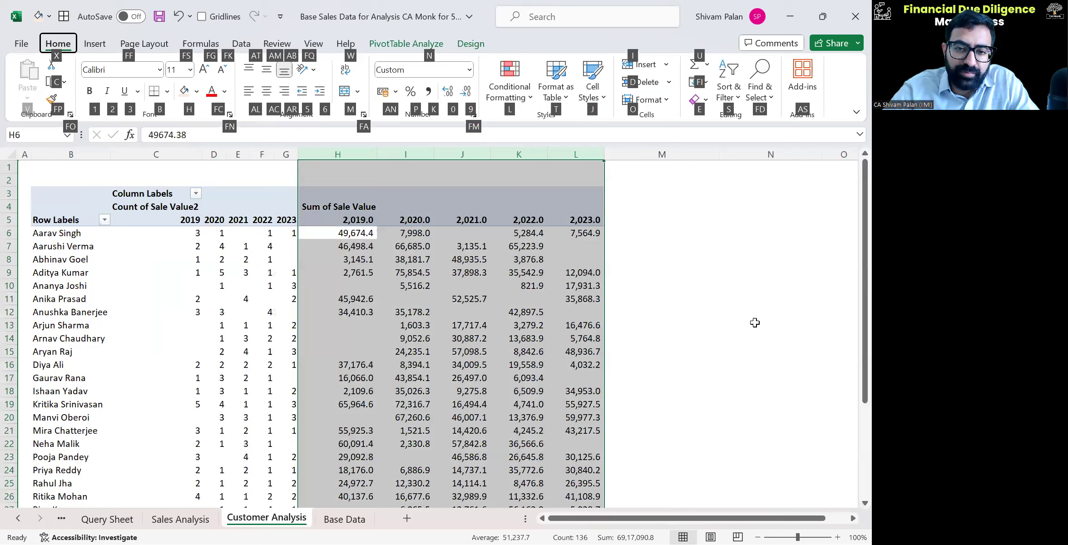
# Step: Undo the number formatting applied to the entire Sum of Sale Value columns
pyautogui.press('Escape')
pyautogui.hotkey('ctrl', 'z')
pyautogui.hotkey('ctrl', 'z')
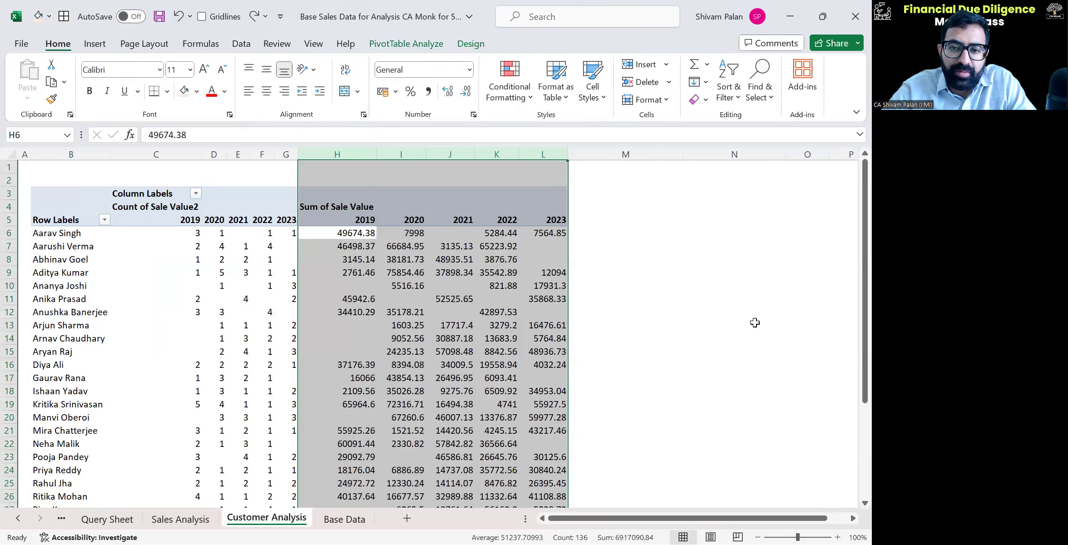
pyautogui.press('Down')
pyautogui.press('Up')
pyautogui.press('Left')
pyautogui.press('Right')
pyautogui.hotkey('ctrl', 'shift', 'Down')
pyautogui.press('Right')
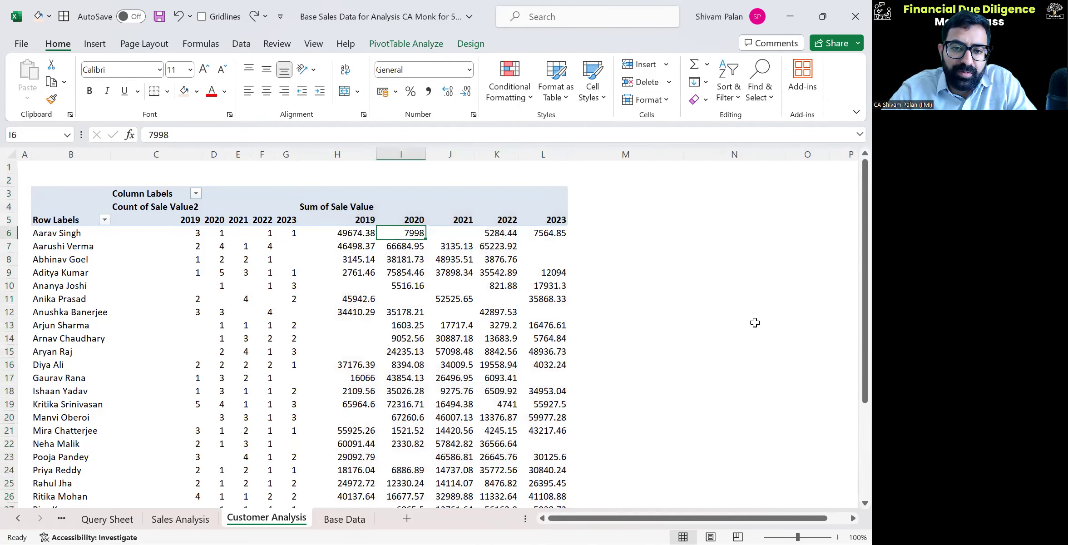
pyautogui.press('Left')
pyautogui.press('Up')
pyautogui.press('Down')
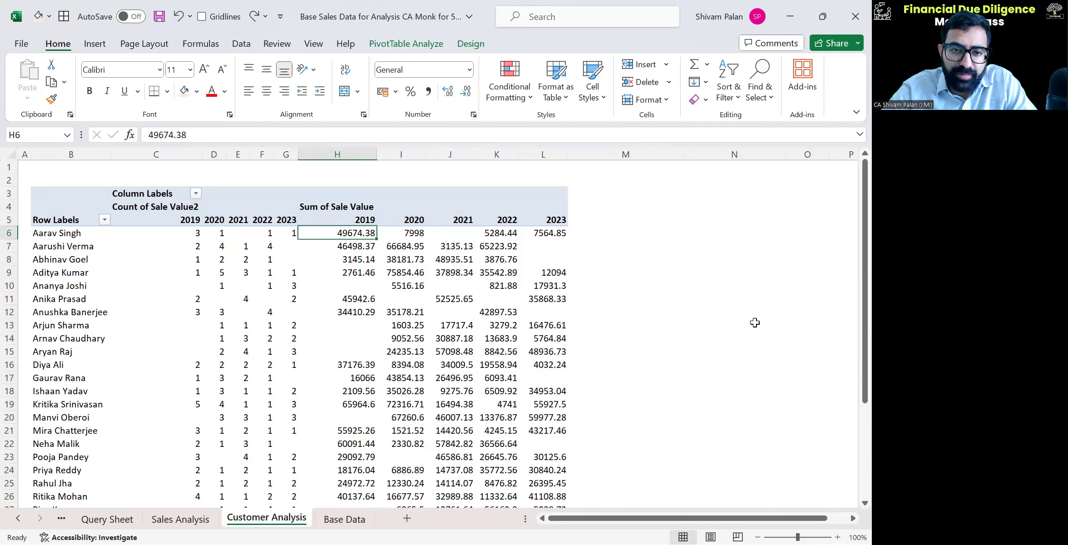
pyautogui.hotkey('shift', 'F10')
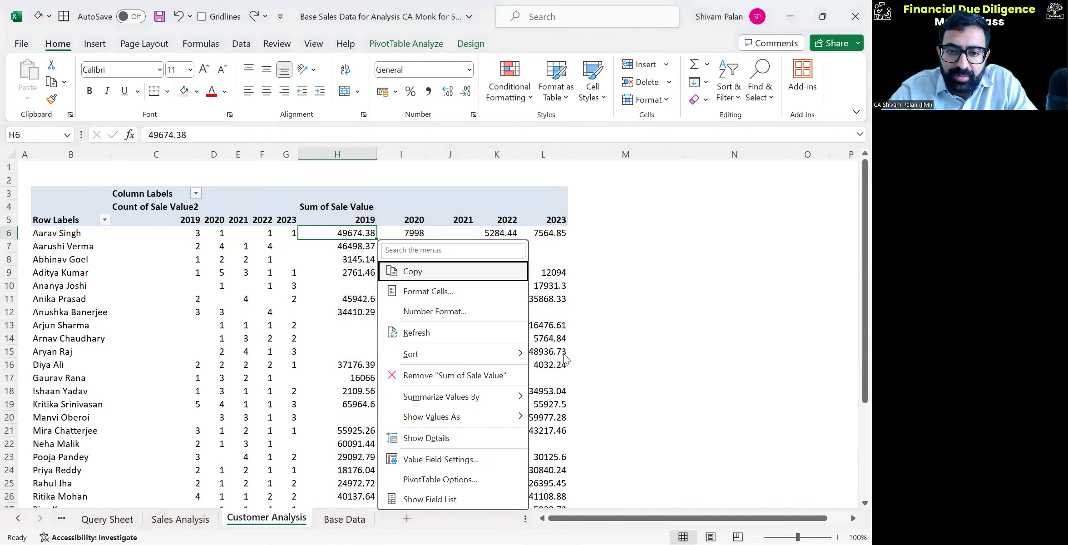
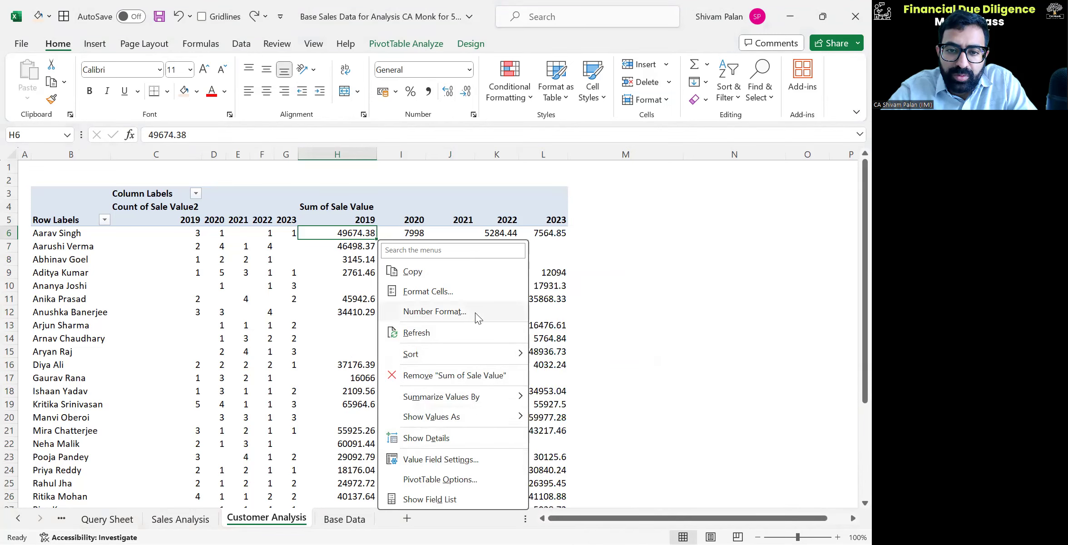
pyautogui.press('Escape')
pyautogui.press('Right')
pyautogui.press('Left')
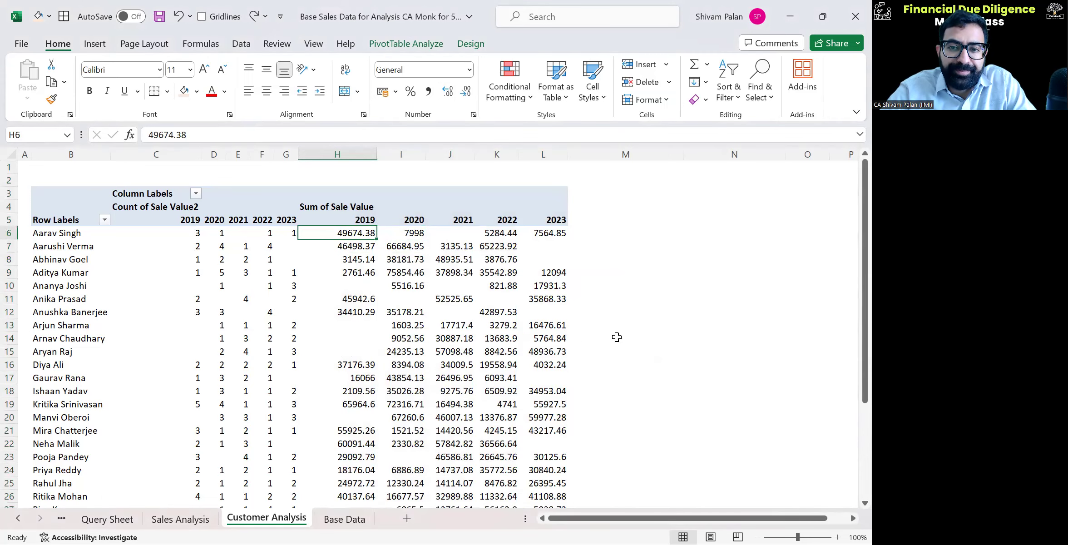
# Step: Format only the Sum of Sale Value figures in H6:L36, including the Grand Total row, with thousands separators and no decimals
pyautogui.hotkey('shift', 'Right')
pyautogui.hotkey('shift', 'Down')
pyautogui.hotkey('shift', 'Down')
pyautogui.hotkey('shift', 'Right')
pyautogui.hotkey('shift', 'Right')
pyautogui.hotkey('shift', 'pagedown')
pyautogui.hotkey('shift', 'Right')
pyautogui.hotkey('shift', 'Down')
pyautogui.hotkey('shift', 'Down')
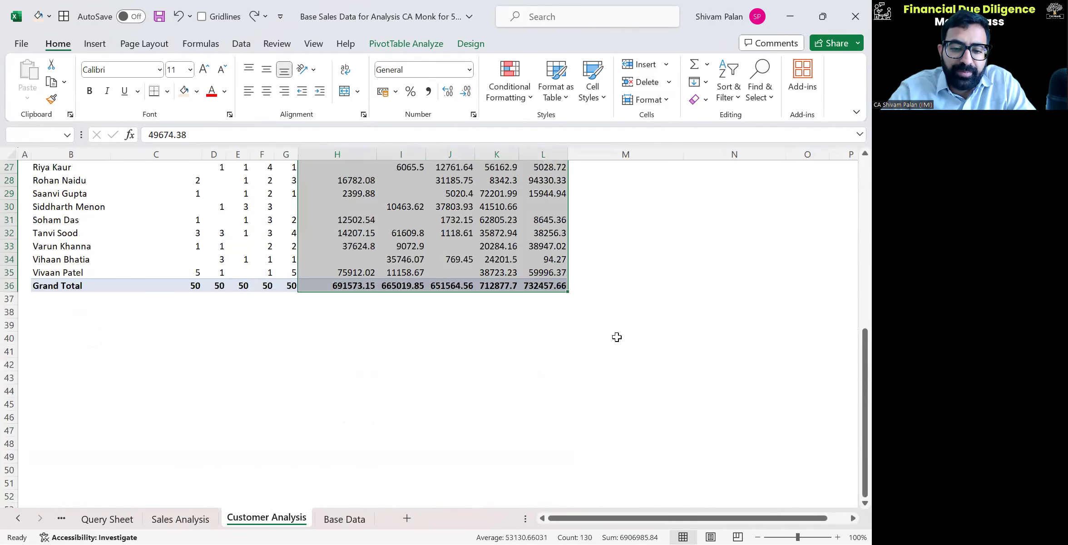
pyautogui.hotkey('alt', 'h')
pyautogui.press('k')
pyautogui.hotkey('alt', 'h')
pyautogui.press('9')
pyautogui.hotkey('alt', 'h')
pyautogui.press('9')
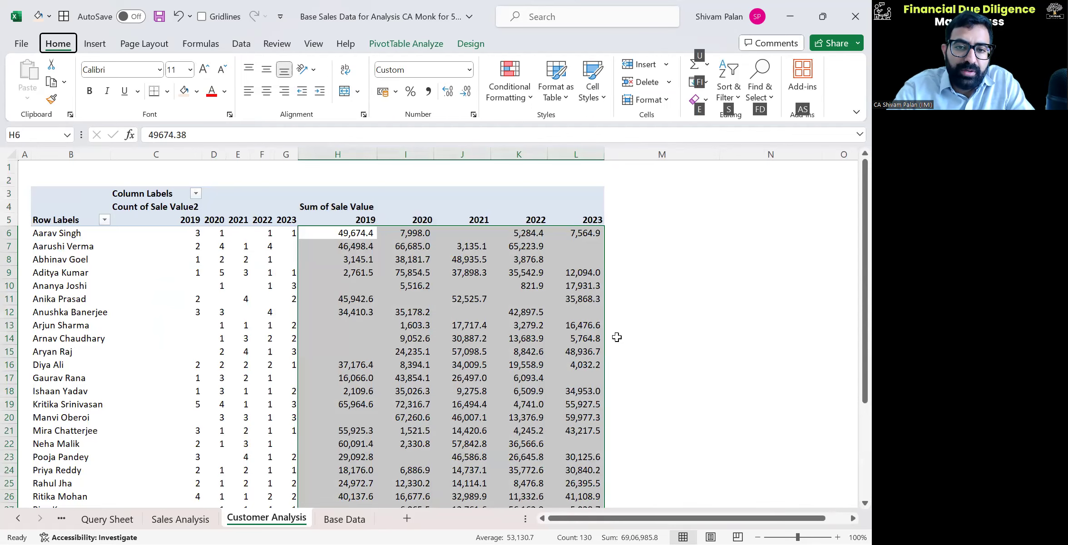
# Step: Examine the second customer's yearly sale counts together with the year headings 2019 to 2023
pyautogui.press('Down')
pyautogui.press('Left')
pyautogui.press('Up')
pyautogui.press('Up')
pyautogui.press('Left')
pyautogui.press('Left')
pyautogui.press('Left')
pyautogui.press('Left')
pyautogui.press('Left')
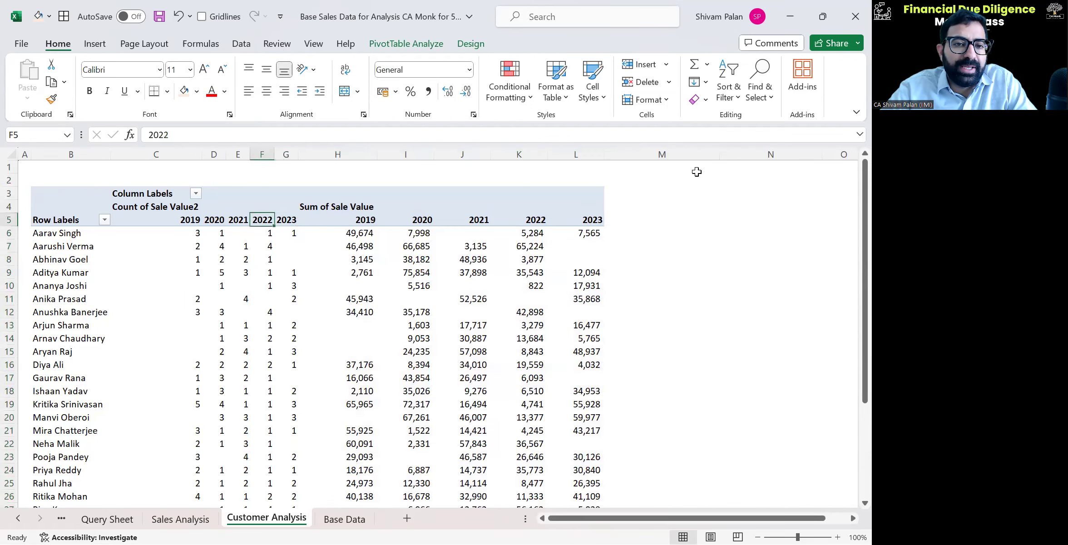
pyautogui.press('Down')
pyautogui.press('Down')
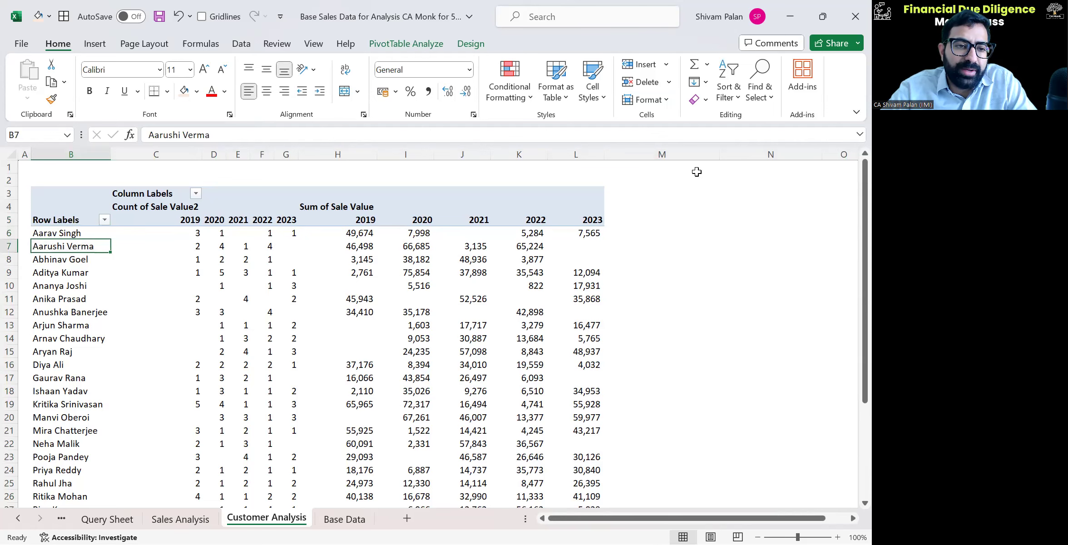
pyautogui.hotkey('shift', 'space')
pyautogui.press('Right')
pyautogui.hotkey('shift', 'Right')
pyautogui.hotkey('shift', 'Right')
pyautogui.hotkey('shift', 'Right')
pyautogui.hotkey('shift', 'Right')
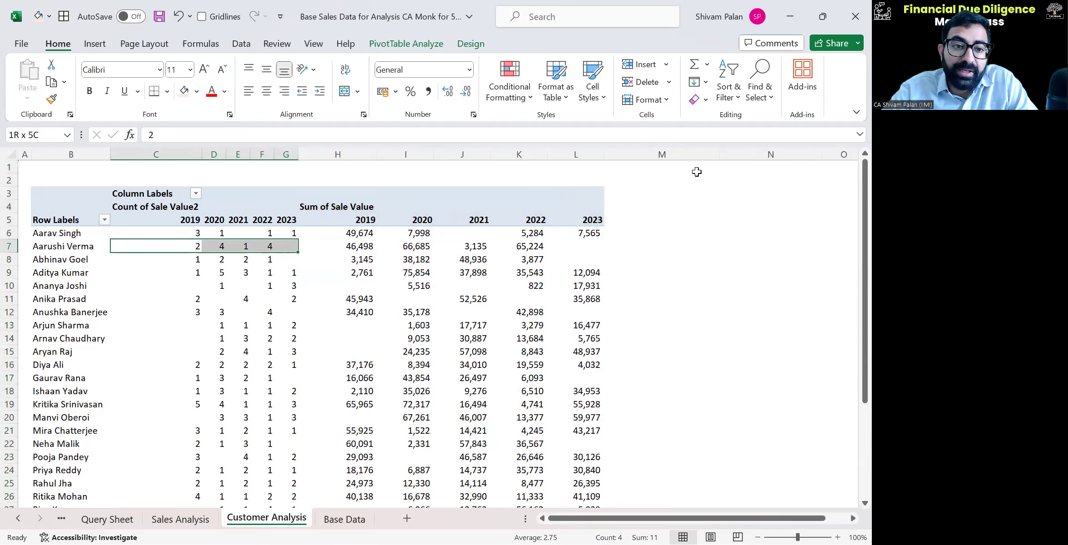
pyautogui.press('Up')
pyautogui.press('Up')
pyautogui.hotkey('shift', 'Right')
pyautogui.hotkey('shift', 'Right')
pyautogui.hotkey('shift', 'Right')
pyautogui.hotkey('shift', 'Right')
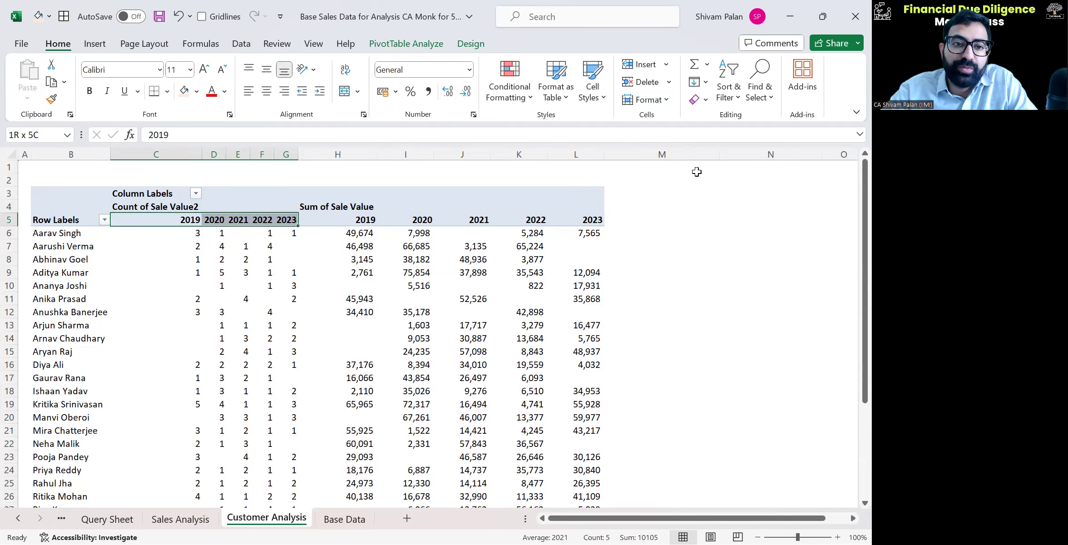
pyautogui.hotkey('shift', 'Left')
pyautogui.hotkey('shift', 'Left')
pyautogui.hotkey('shift', 'Left')
pyautogui.hotkey('shift', 'Left')
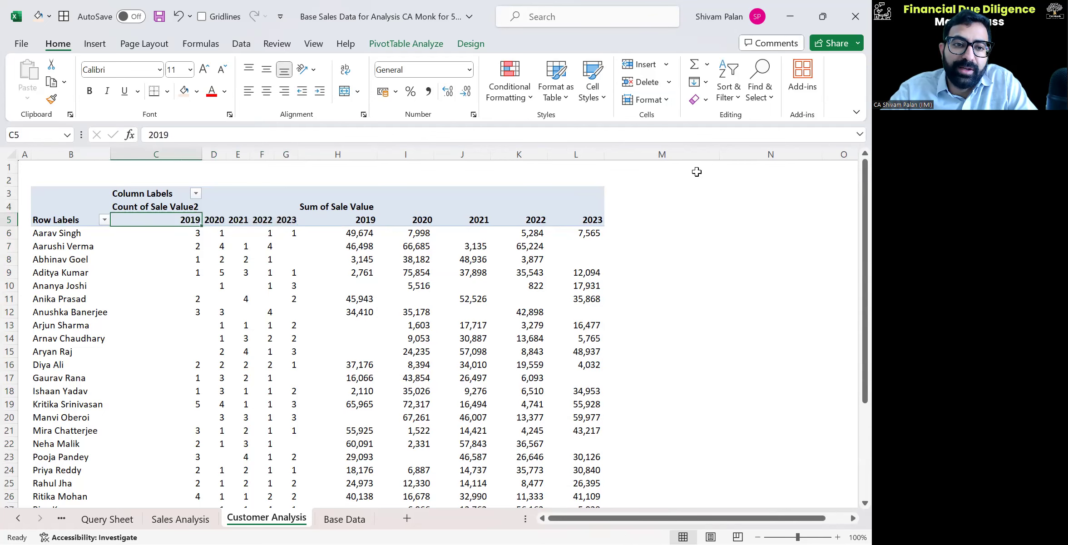
pyautogui.click(178, 153)
pyautogui.rightClick(181, 154)
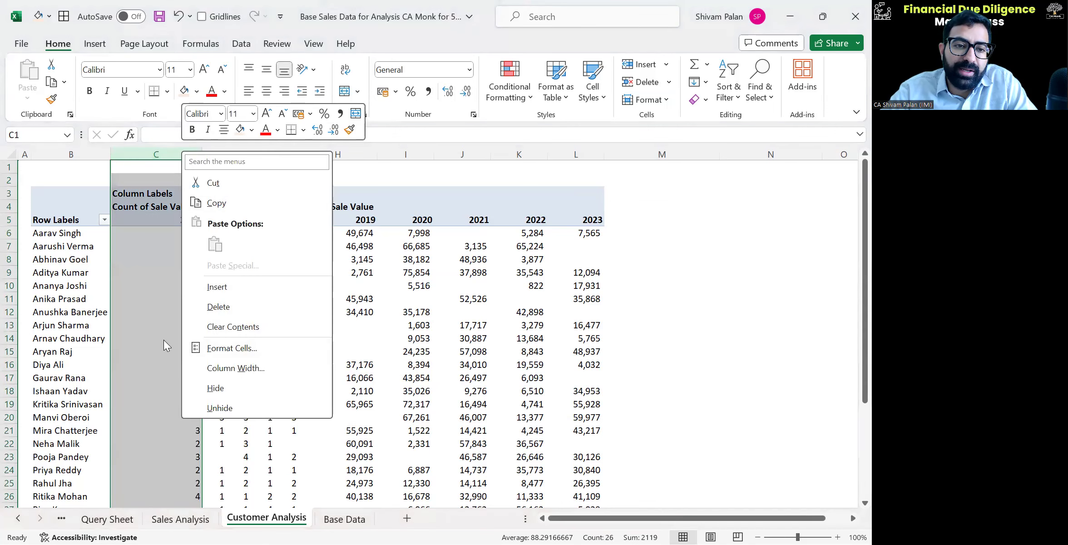
pyautogui.press('Escape')
pyautogui.click(171, 220)
pyautogui.moveTo(172, 220); pyautogui.dragTo(171, 220)
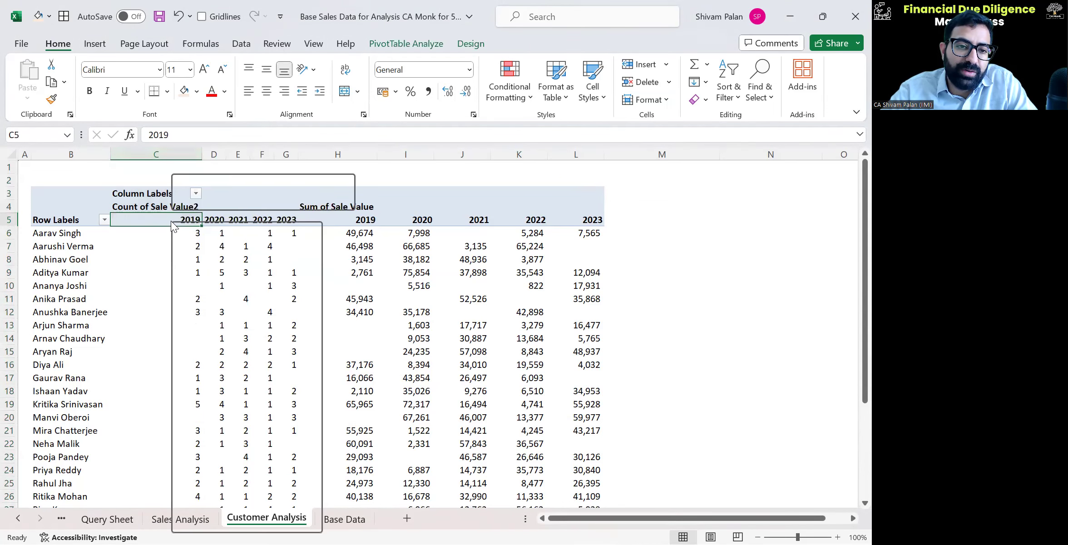
pyautogui.rightClick(171, 220)
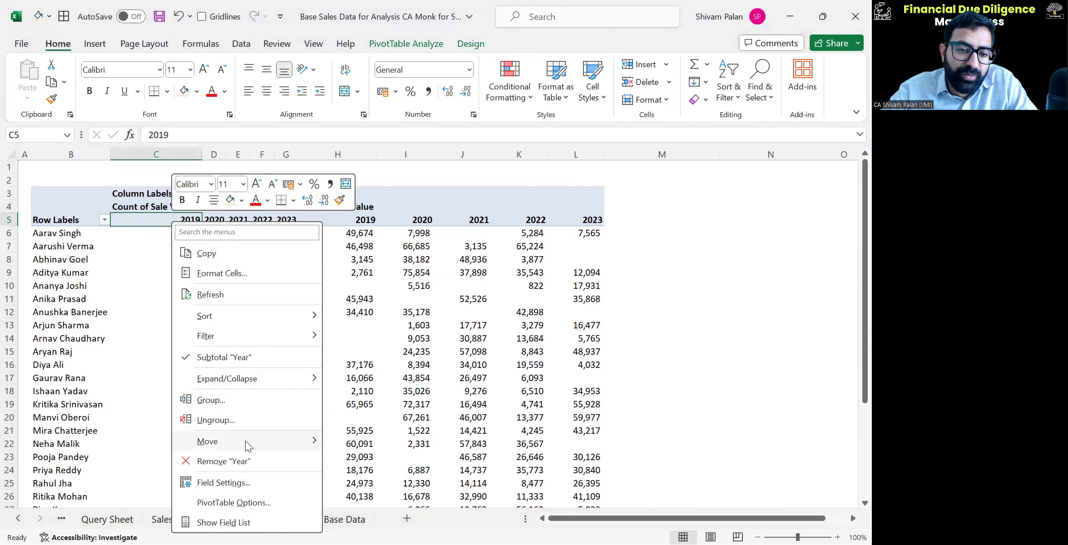
pyautogui.moveTo(245, 440)
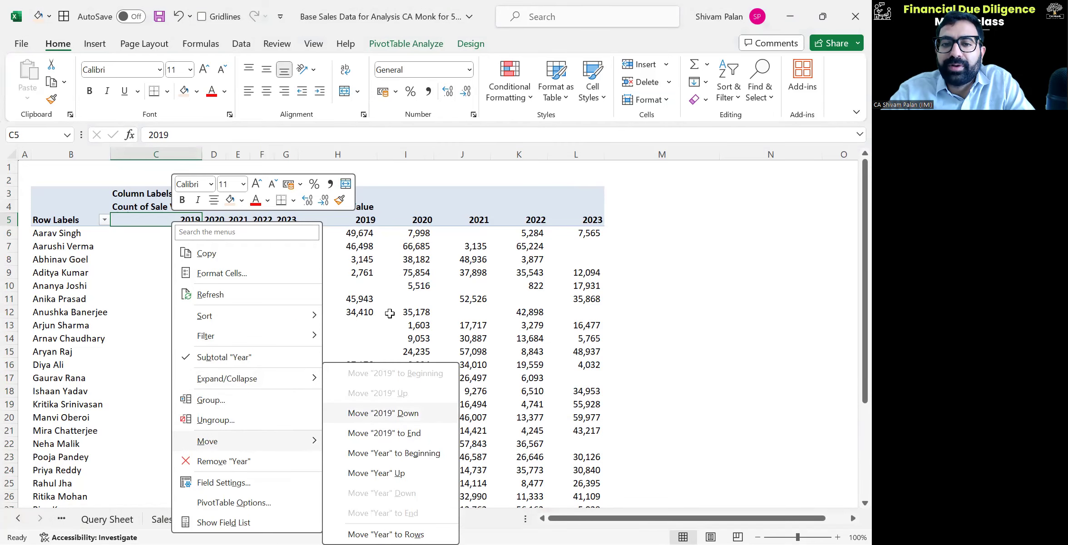
pyautogui.press('Escape')
# Step: Highlight the top 10 yearly Sum of Sale Value figures in H6:L35, excluding Grand Total, with Light Red Fill with Dark Red Text
pyautogui.press('Right')
pyautogui.press('Right')
pyautogui.press('Right')
pyautogui.press('Right')
pyautogui.press('Right')
pyautogui.press('Right')
pyautogui.press('Down')
pyautogui.press('Left')
pyautogui.press('Down')
pyautogui.press('Right')
pyautogui.press('Right')
pyautogui.press('Right')
pyautogui.press('Right')
pyautogui.press('Right')
pyautogui.press('Left')
pyautogui.hotkey('shift', 'pagedown')
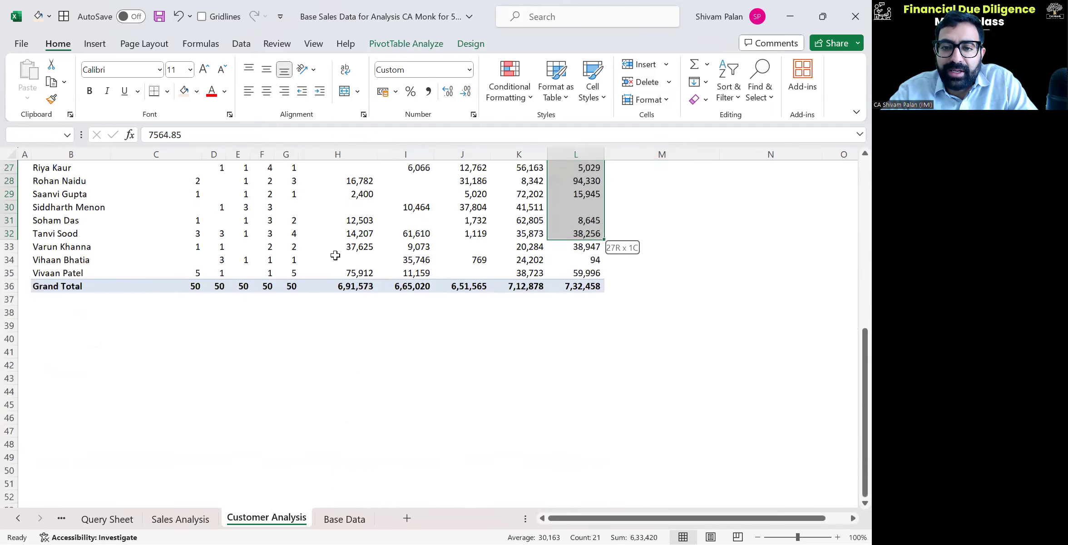
pyautogui.hotkey('shift', 'Down')
pyautogui.hotkey('shift', 'Down')
pyautogui.hotkey('shift', 'Down')
pyautogui.hotkey('shift', 'Left')
pyautogui.hotkey('shift', 'Left')
pyautogui.hotkey('shift', 'Left')
pyautogui.hotkey('shift', 'Left')
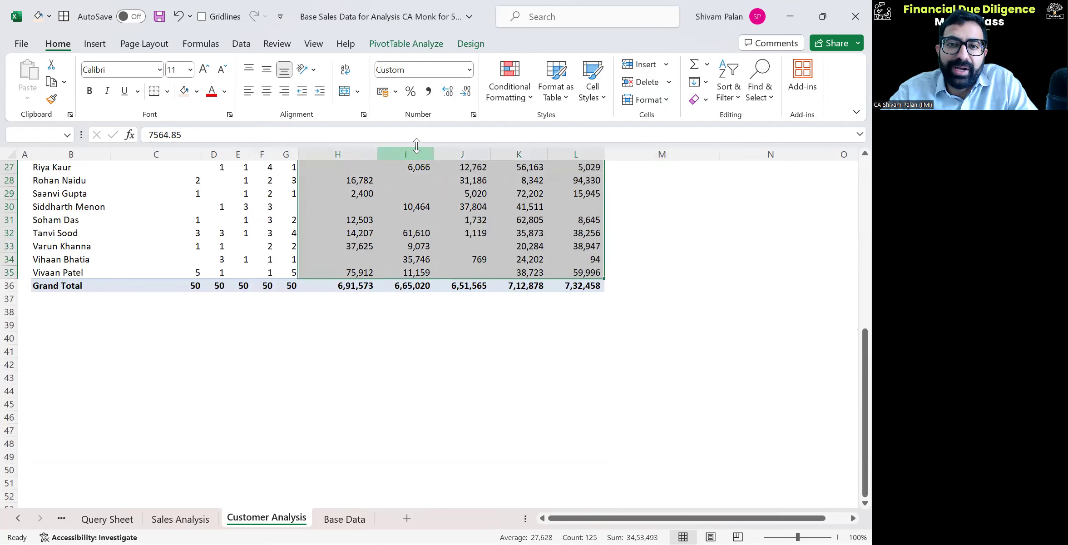
pyautogui.click(509, 86)
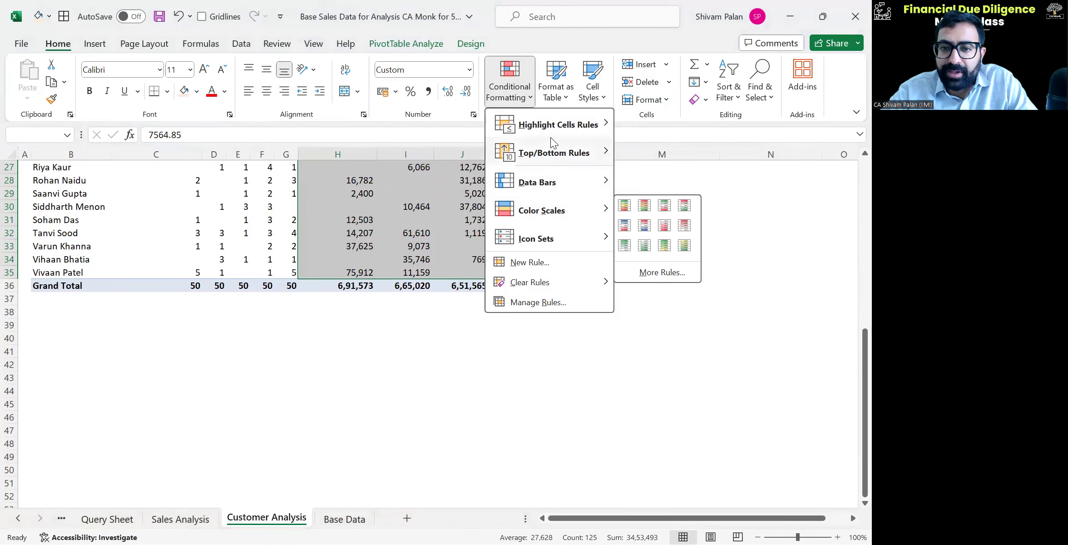
pyautogui.moveTo(565, 163)
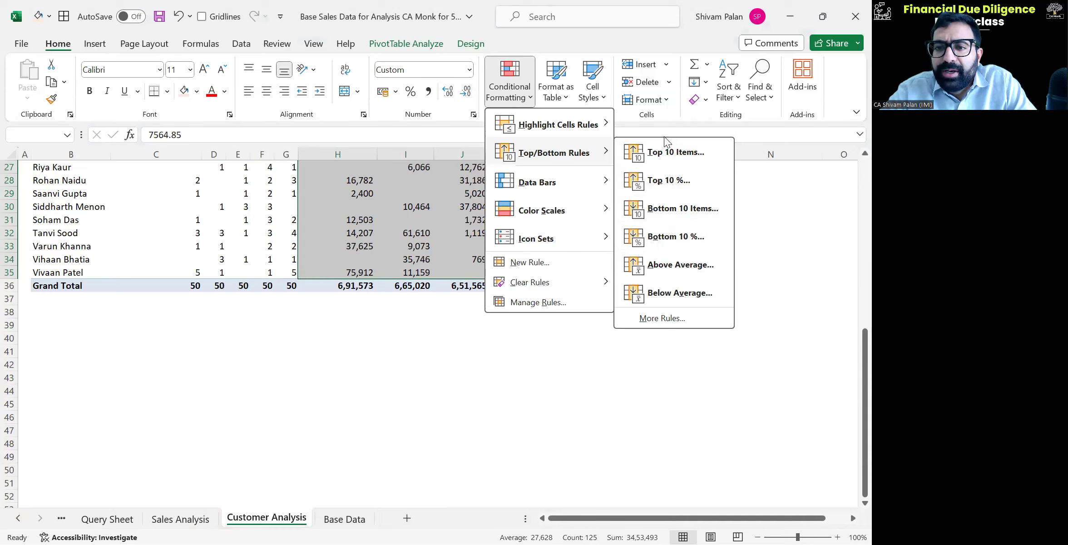
pyautogui.click(664, 154)
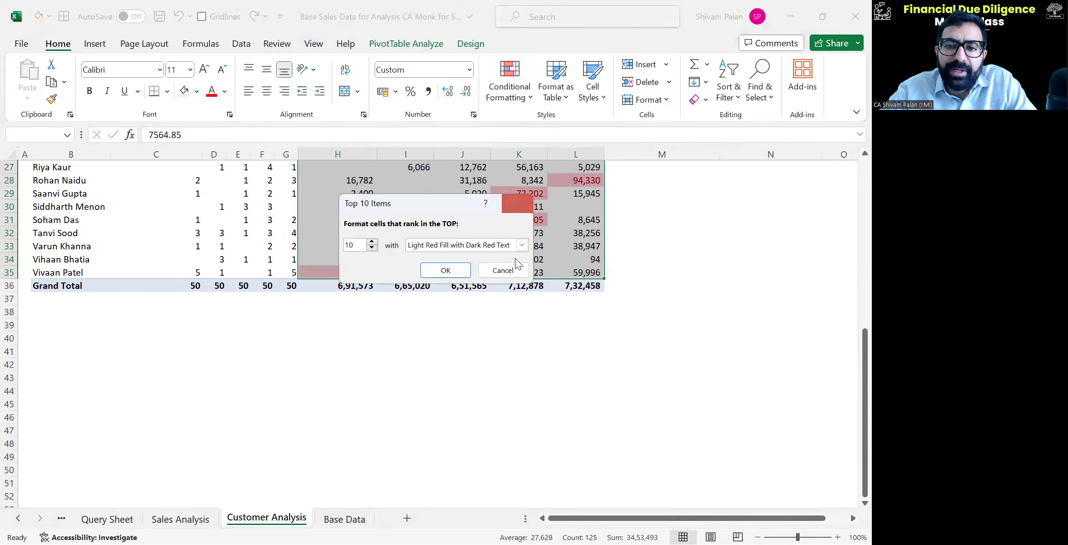
pyautogui.click(445, 270)
pyautogui.click(519, 233)
# Step: Examine the highlighted top customer sale values across the yearly Sum of Sale Value columns
pyautogui.press('pageup')
pyautogui.press('Down')
pyautogui.press('Up')
pyautogui.press('Right')
pyautogui.press('Right')
pyautogui.press('Right')
pyautogui.press('Left')
pyautogui.press('Up')
pyautogui.press('Left')
pyautogui.press('Left')
pyautogui.press('Right')
pyautogui.press('Right')
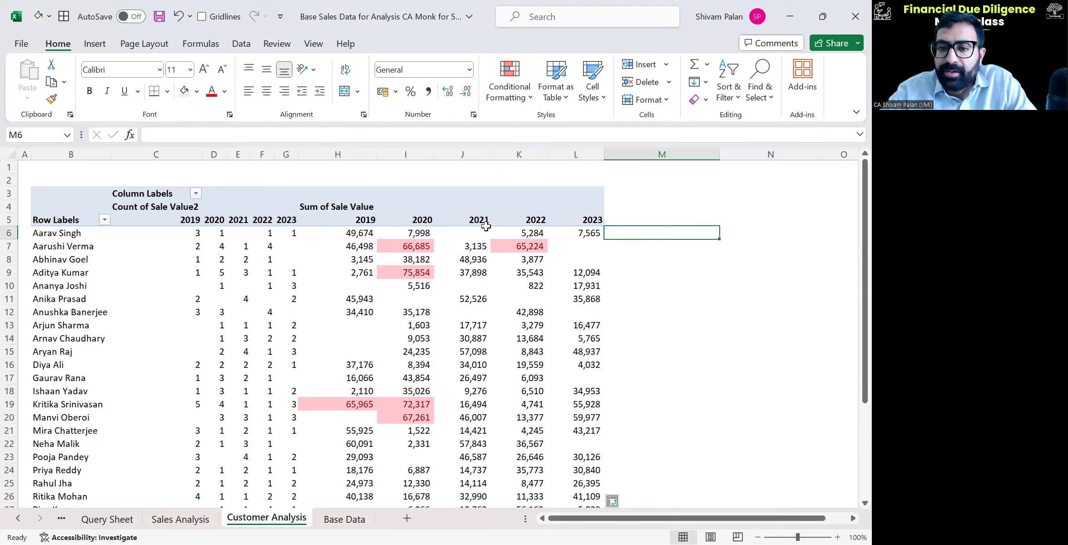
# Step: Turn on grand totals for rows in the customer pivot table's options
pyautogui.press('Left')
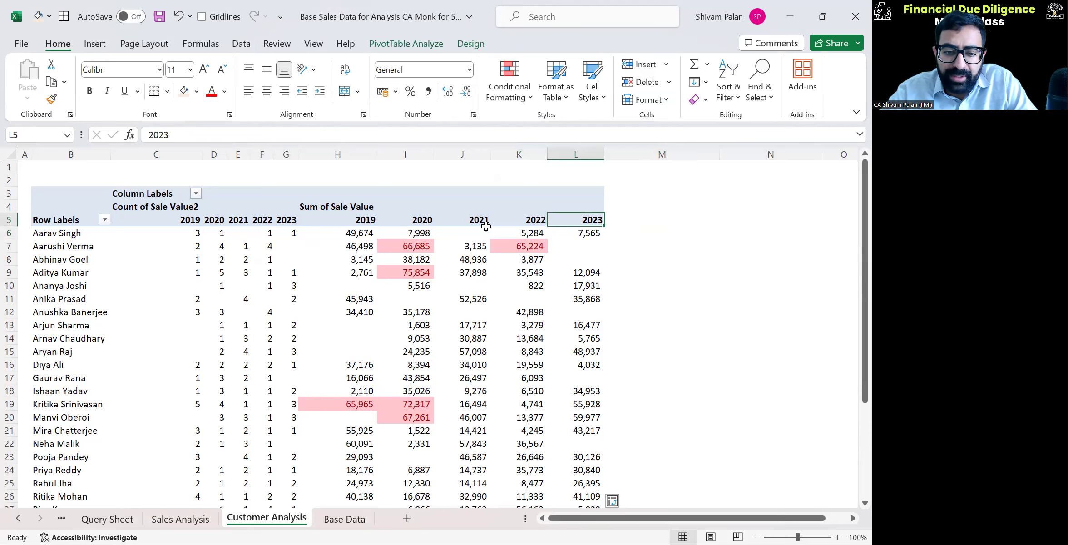
pyautogui.press('Down')
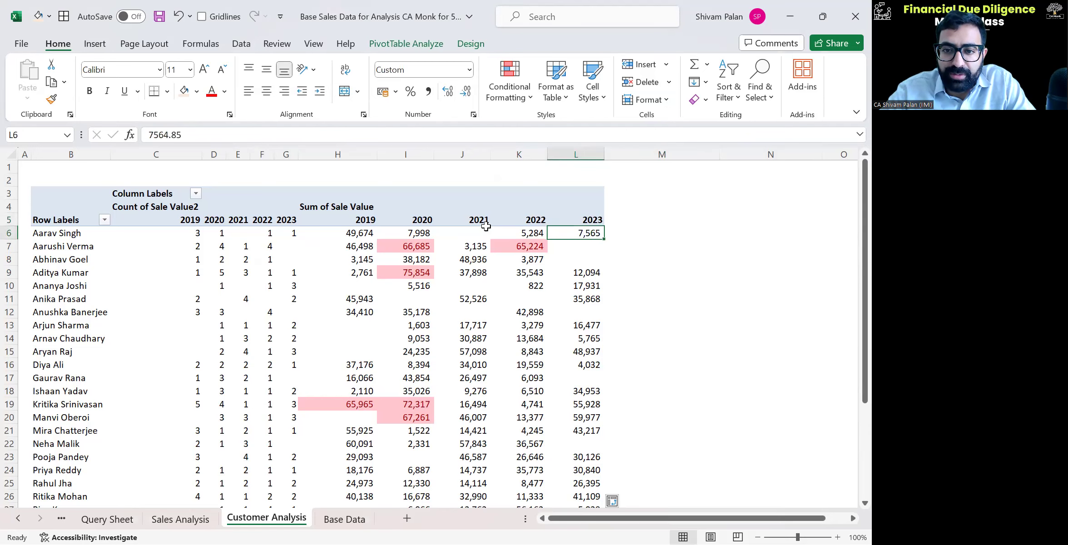
pyautogui.rightClick(581, 233)
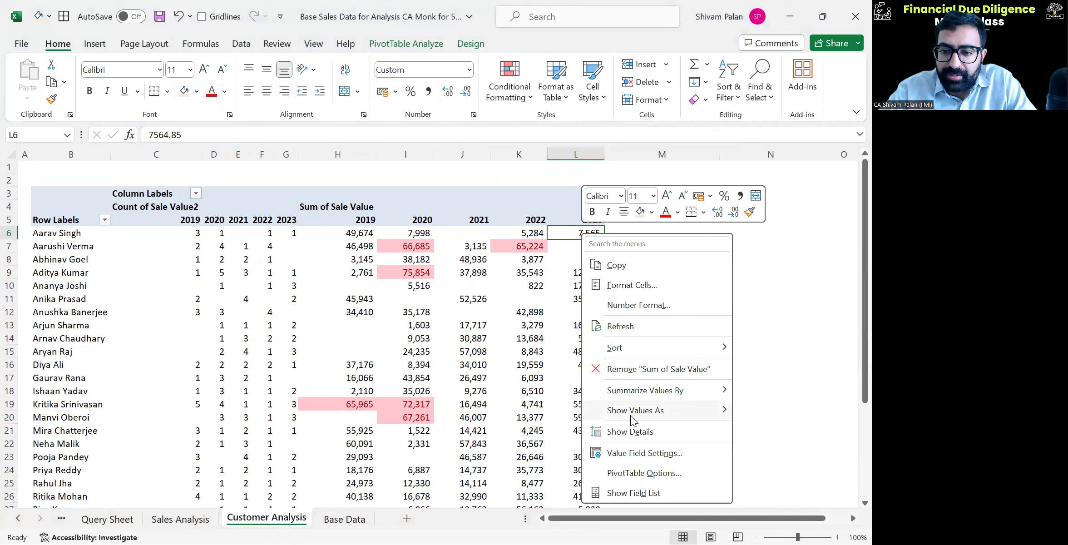
pyautogui.click(638, 473)
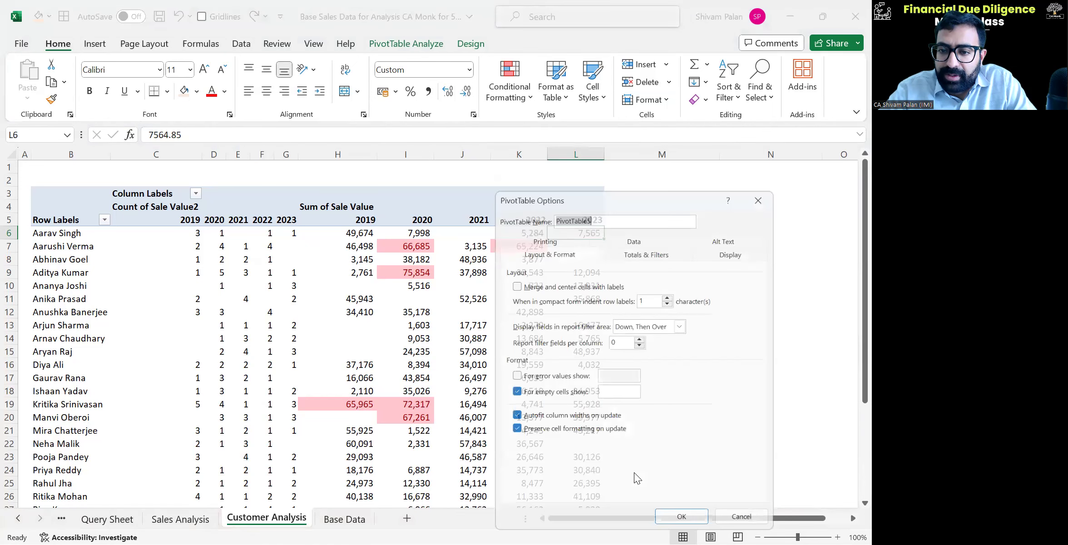
pyautogui.click(643, 249)
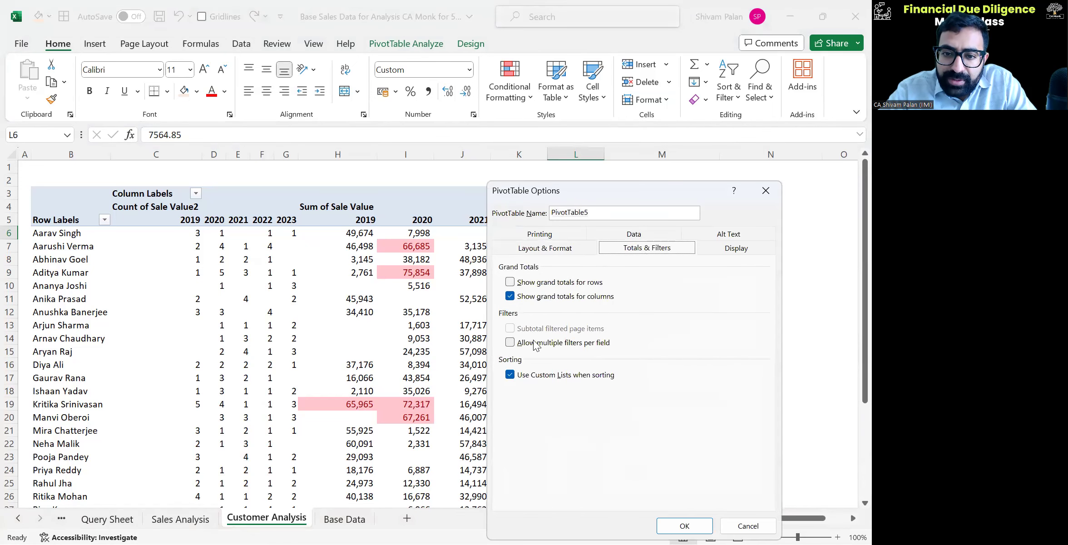
pyautogui.click(536, 285)
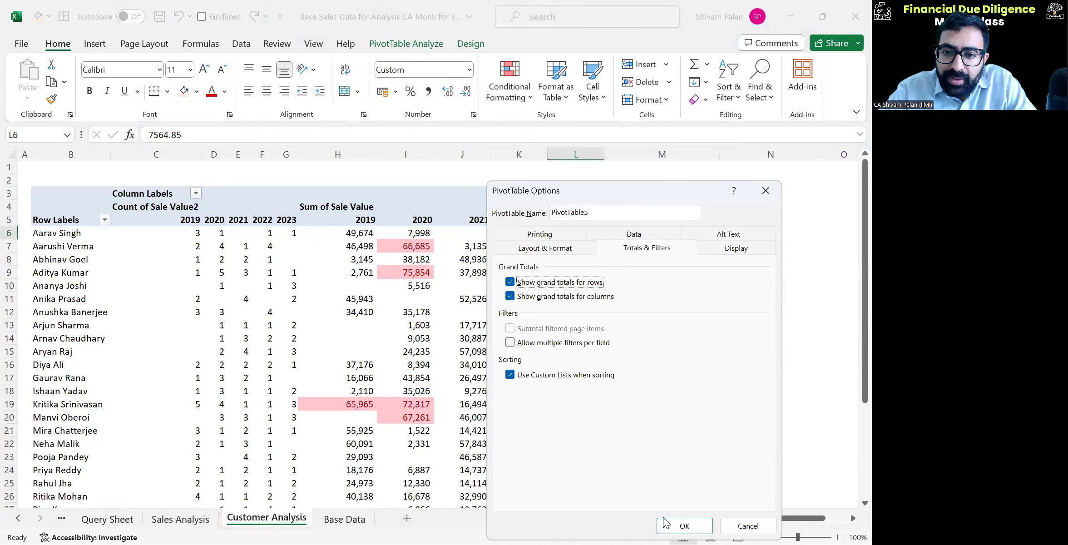
pyautogui.click(683, 525)
# Step: Format the Total Sum of Sale Value figures in column N with thousands separators and one decimal
pyautogui.press('Right')
pyautogui.press('Right')
pyautogui.hotkey('ctrl', 'shift', 'Down')
pyautogui.hotkey('alt', 'h')
pyautogui.press('k')
pyautogui.hotkey('alt', 'h')
pyautogui.press('9')
pyautogui.hotkey('alt', 'h')
pyautogui.press('Escape')
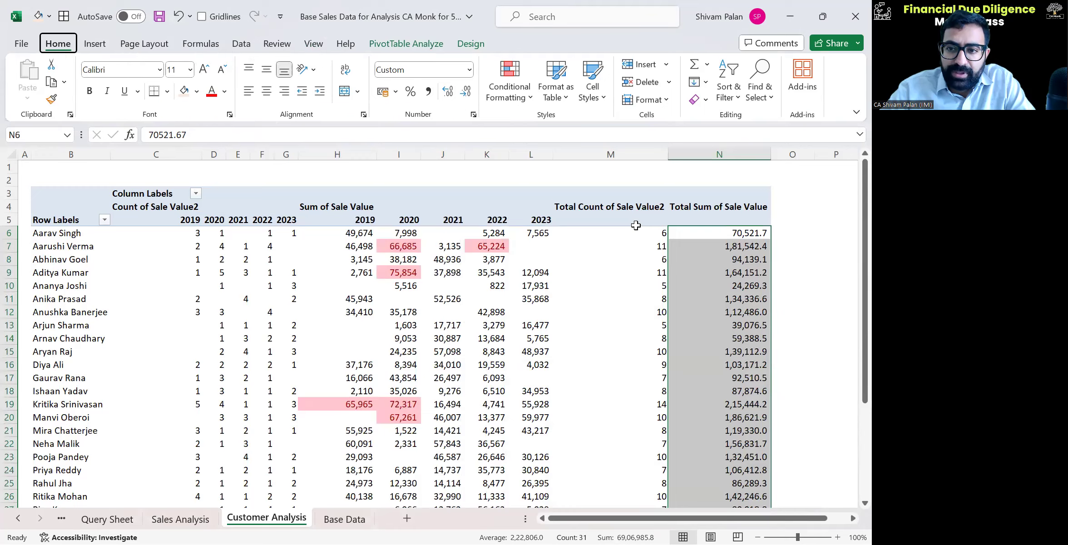
# Step: Sort the customers by Total Sum of Sale Value from smallest to largest
pyautogui.press('Up')
pyautogui.press('Down')
pyautogui.hotkey('alt', 'h')
pyautogui.press('s')
pyautogui.press('s')
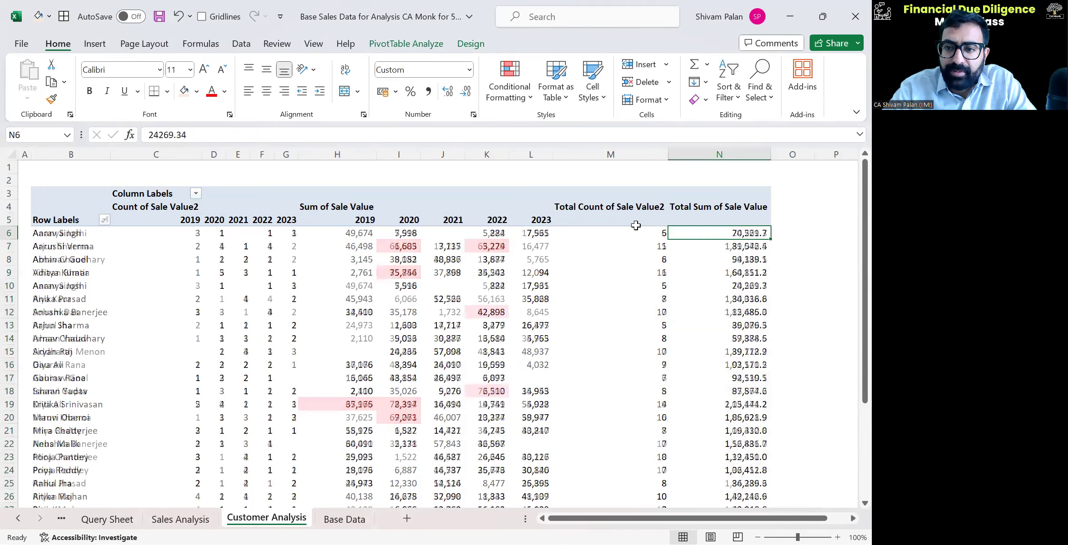
# Step: Re-sort the customers by Total Sum of Sale Value from largest to smallest
pyautogui.hotkey('alt', 'h')
pyautogui.press('s')
pyautogui.press('o')
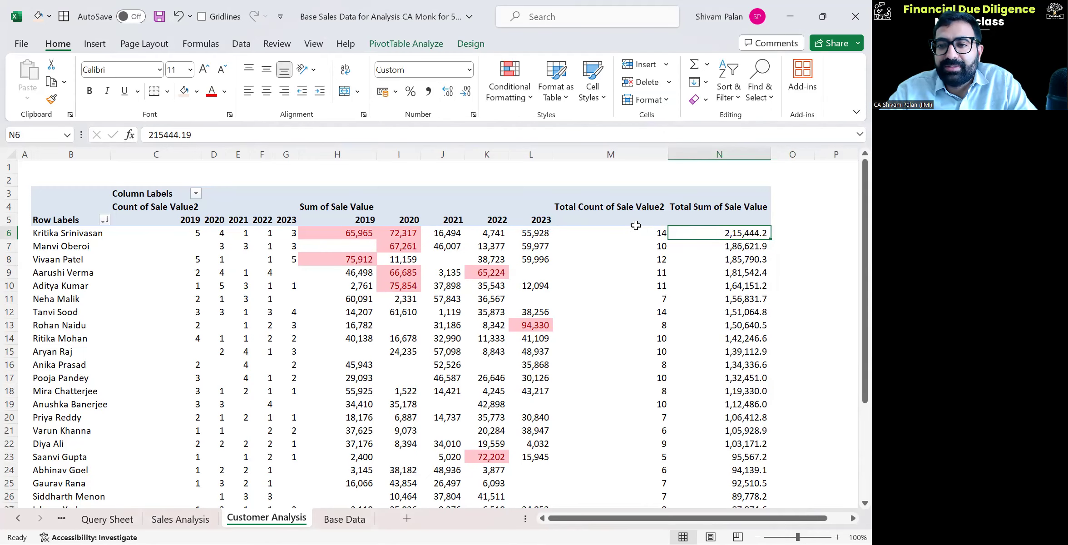
# Step: Format all Total Sum of Sale Value figures from N6 through the Grand Total row with thousands separators and no decimals
pyautogui.hotkey('ctrl', 'shift', 'Down')
pyautogui.press('Up')
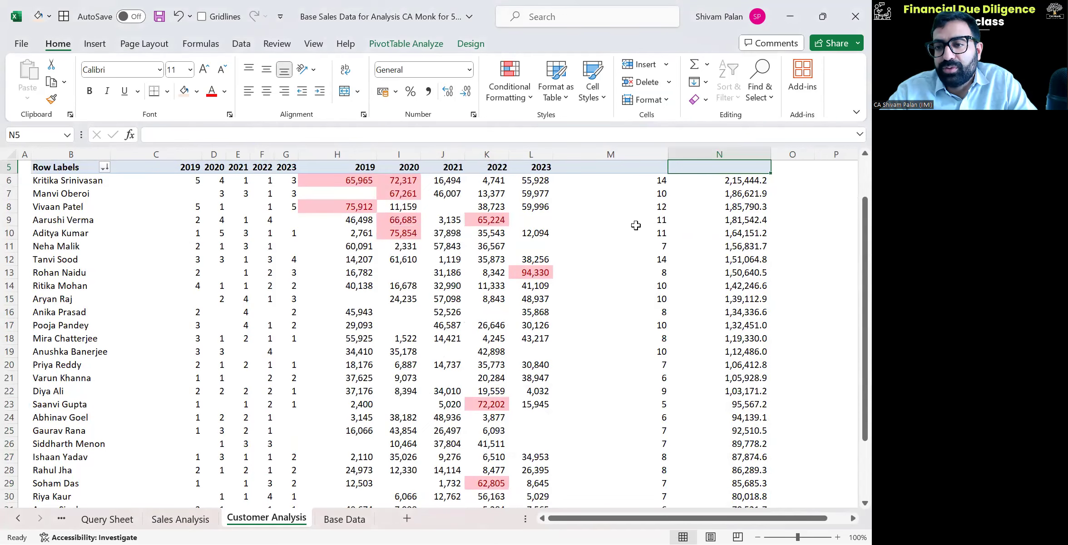
pyautogui.hotkey('ctrl', 'Down')
pyautogui.hotkey('ctrl', 'Down')
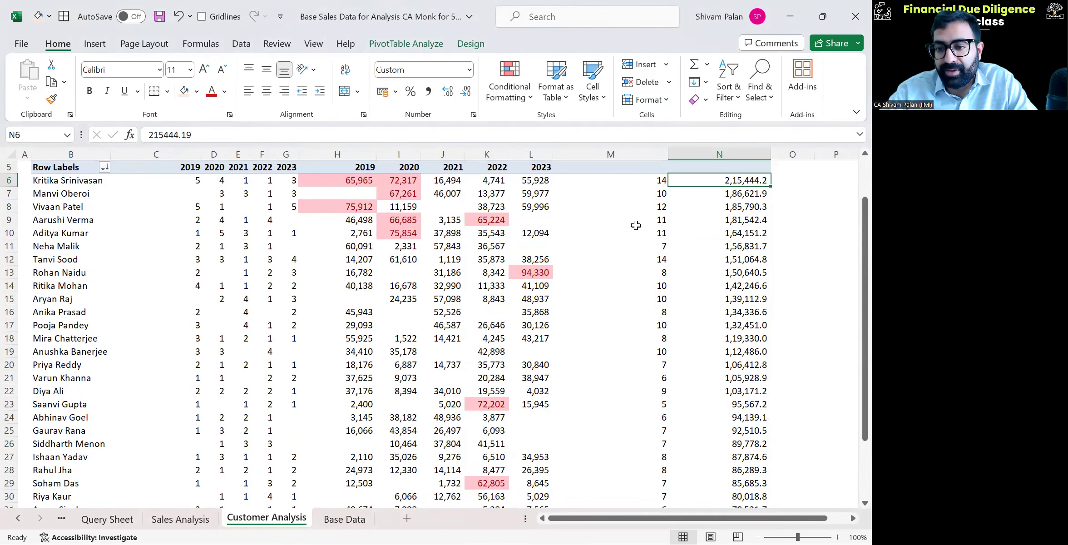
pyautogui.hotkey('ctrl', 'shift', 'Up')
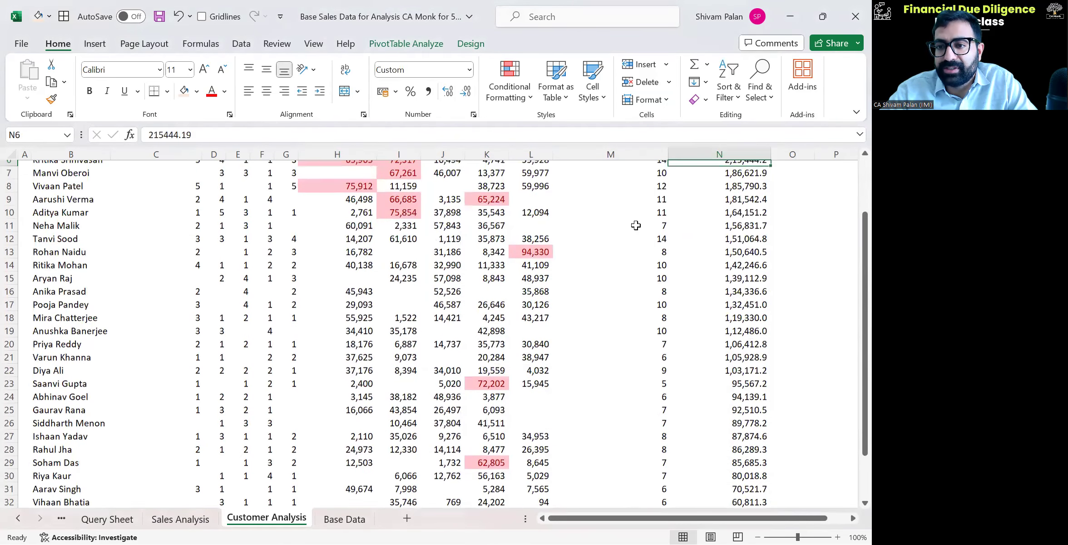
pyautogui.hotkey('alt', 'h')
pyautogui.press('k')
pyautogui.hotkey('alt', 'h')
pyautogui.press('9')
pyautogui.hotkey('alt', 'h')
pyautogui.press('9')
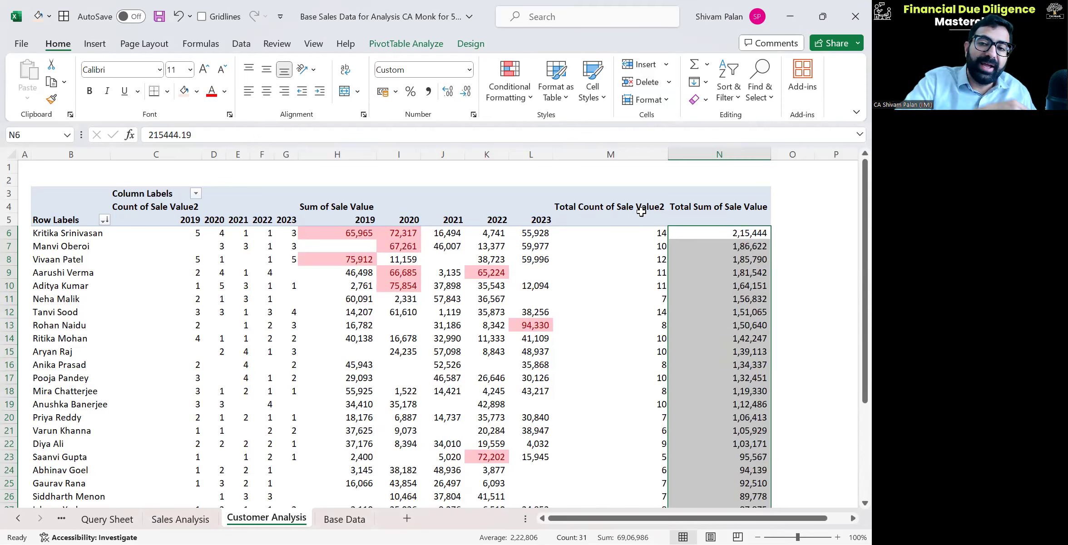
# Step: Examine the top customer's total sale count and total sale value in columns M and N
pyautogui.click(642, 218)
pyautogui.press('Up')
pyautogui.press('Down')
pyautogui.press('Right')
pyautogui.press('Down')
pyautogui.press('Left')
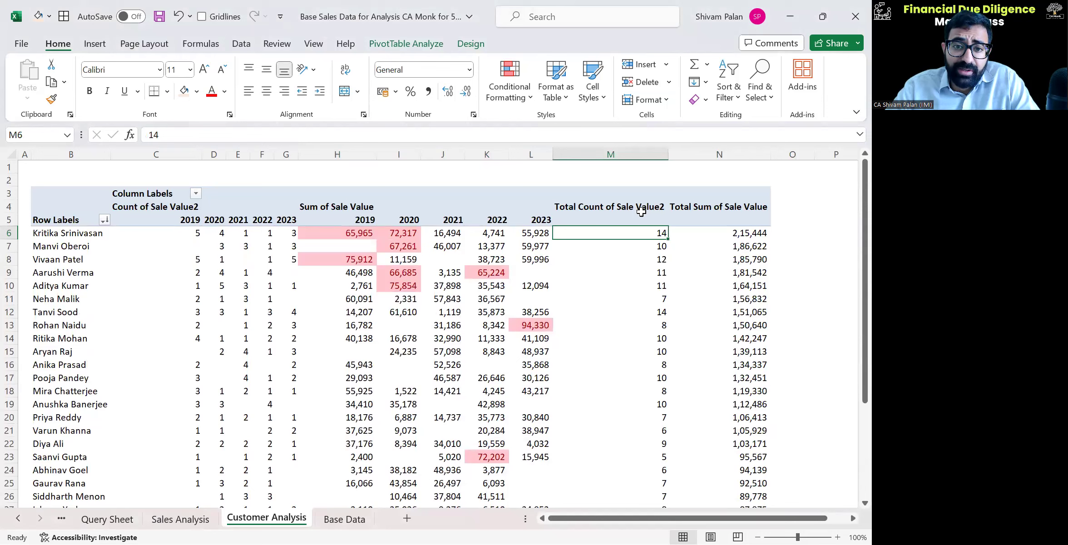
pyautogui.press('Right')
pyautogui.press('Right')
pyautogui.press('Up')
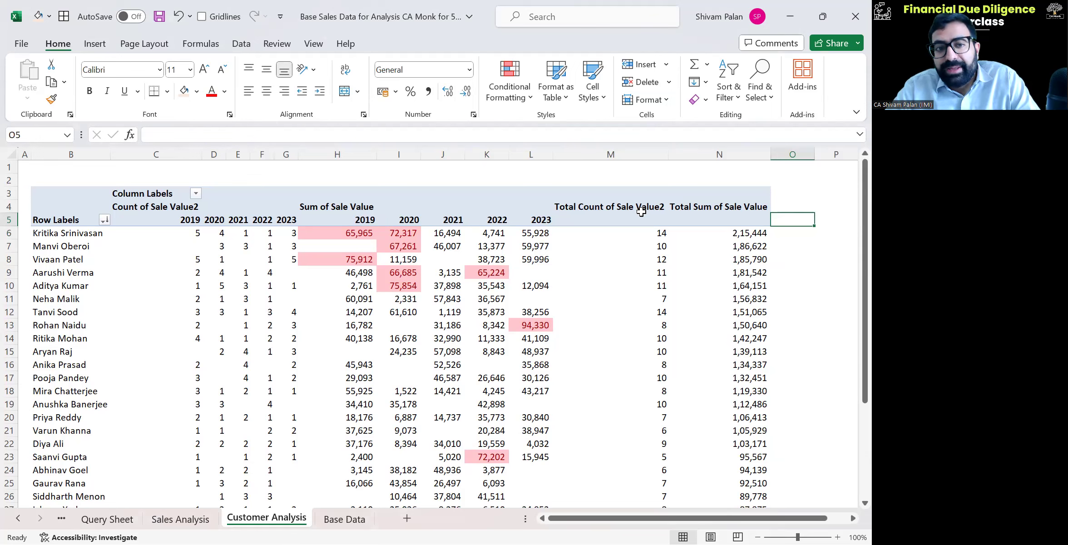
# Step: Examine the second-ranked customer's row in the pivot, including the yearly sale counts from 2019 onward
pyautogui.press('Left')
pyautogui.press('Down')
pyautogui.hotkey('ctrl', 'Left')
pyautogui.hotkey('ctrl', 'Left')
pyautogui.press('Down')
pyautogui.press('Right')
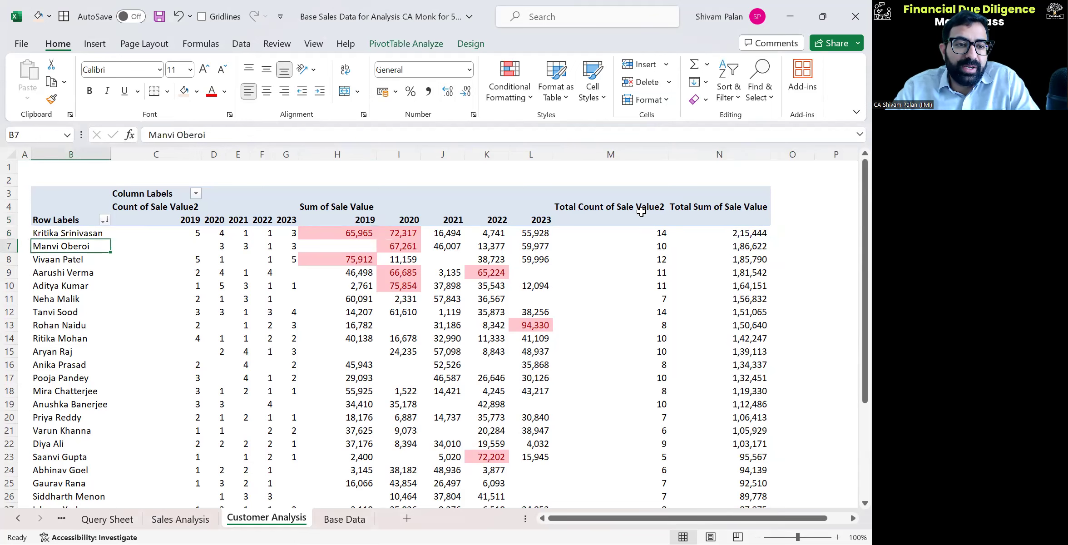
pyautogui.hotkey('shift', 'space')
pyautogui.press('Right')
pyautogui.hotkey('shift', 'space')
pyautogui.press('Right')
pyautogui.press('Left')
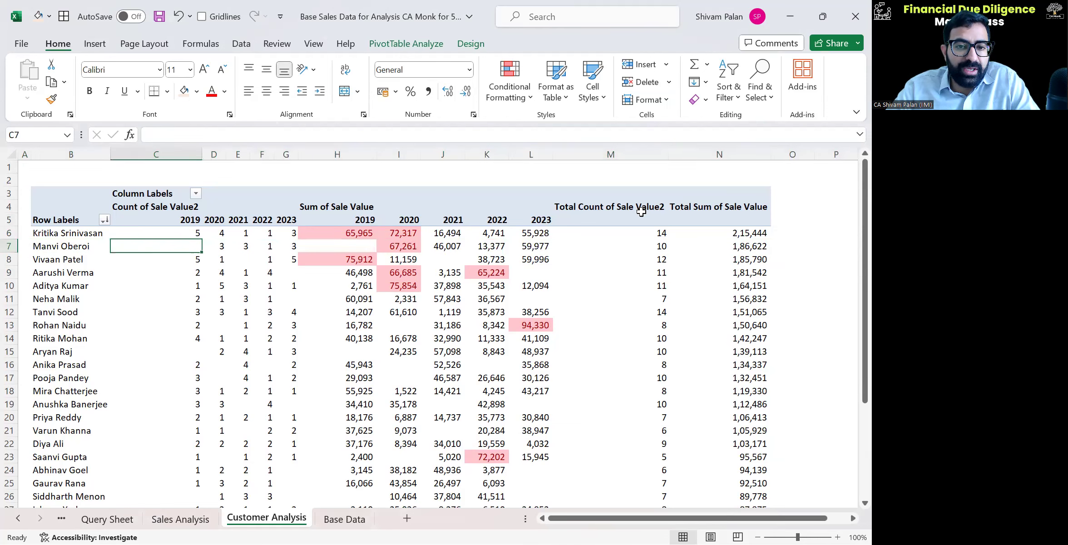
pyautogui.hotkey('shift', 'Left')
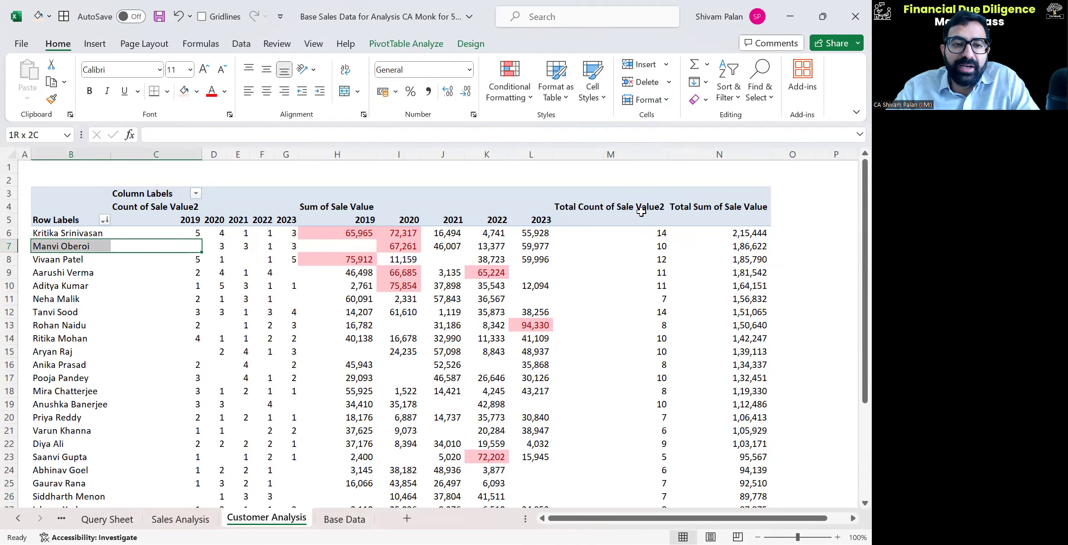
pyautogui.press('Right')
pyautogui.hotkey('ctrl', 'shift', 'Right')
# Step: Review the year headings across the sale count and sale value columns of the pivot table
pyautogui.press('Up')
pyautogui.press('Up')
pyautogui.press('Right')
pyautogui.hotkey('ctrl', 'Right')
pyautogui.hotkey('ctrl', 'Right')
pyautogui.hotkey('ctrl', 'Left')
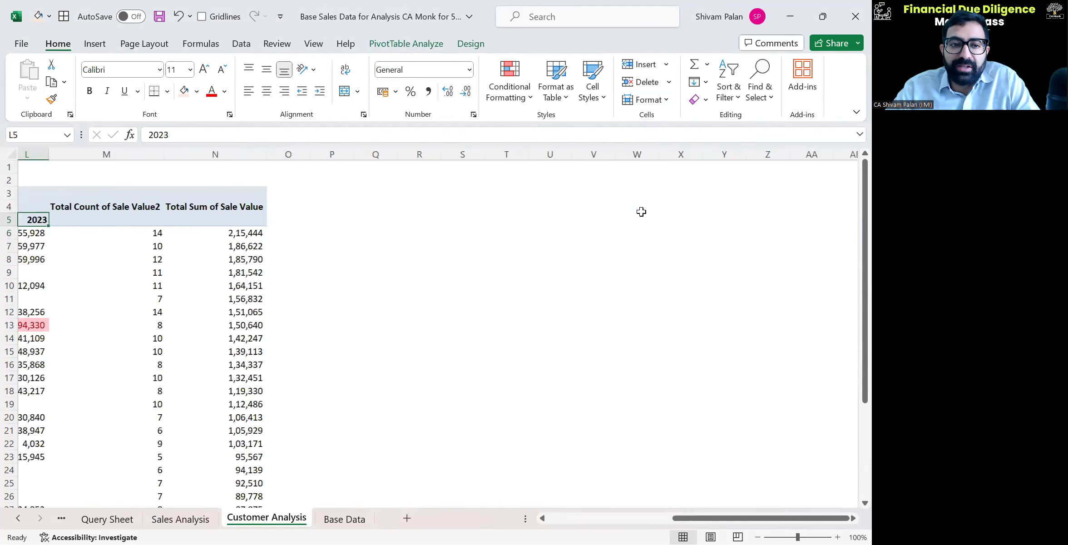
pyautogui.press('Right')
pyautogui.press('Right')
pyautogui.hotkey('ctrl', 'Left')
pyautogui.hotkey('ctrl', 'Left')
pyautogui.hotkey('ctrl', 'Left')
# Step: Examine the top-ranked customer's yearly sale counts and sale values across row 6 up to the totals
pyautogui.press('Right')
pyautogui.press('Down')
pyautogui.press('Right')
pyautogui.press('Right')
pyautogui.press('Right')
pyautogui.press('Right')
pyautogui.press('Right')
pyautogui.press('Right')
pyautogui.press('Right')
pyautogui.press('Right')
pyautogui.press('Right')
pyautogui.press('Right')
pyautogui.press('Right')
pyautogui.press('Right')
pyautogui.press('Right')
pyautogui.press('Right')
pyautogui.press('Left')
pyautogui.press('Up')
pyautogui.press('Down')
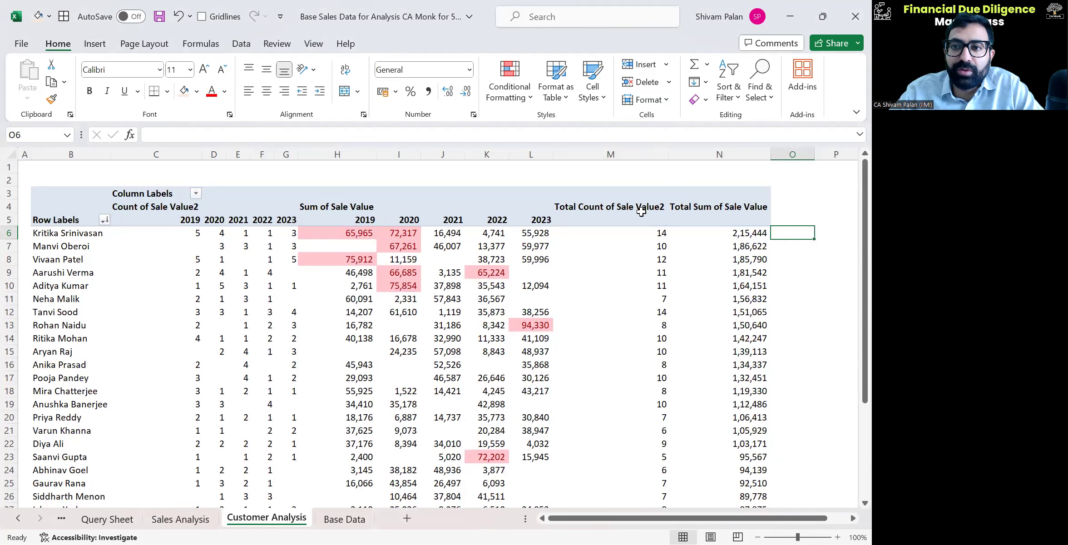
# Step: Enter the heading "Vintage Analysis" in cell O4 beside the pivot table
pyautogui.press('Up')
pyautogui.press('Up')
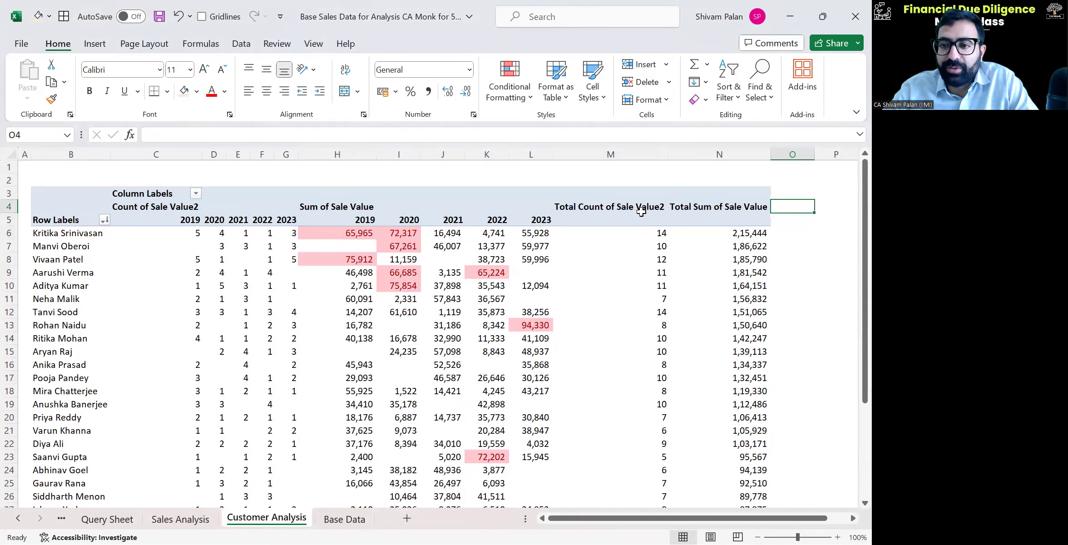
pyautogui.write('Vint')
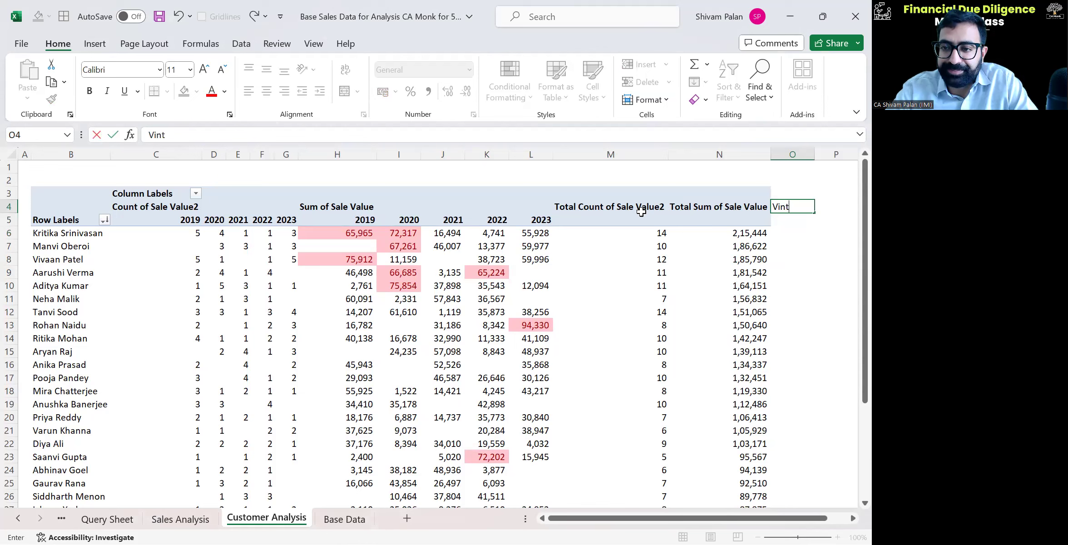
pyautogui.write('age Analuss')
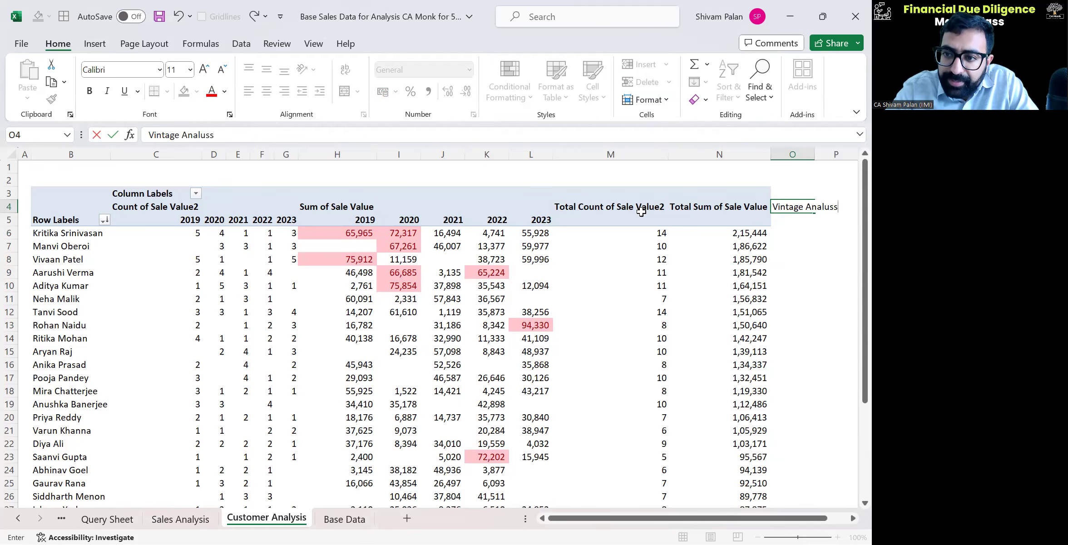
pyautogui.press('BackSpace')
pyautogui.press('BackSpace')
pyautogui.press('BackSpace')
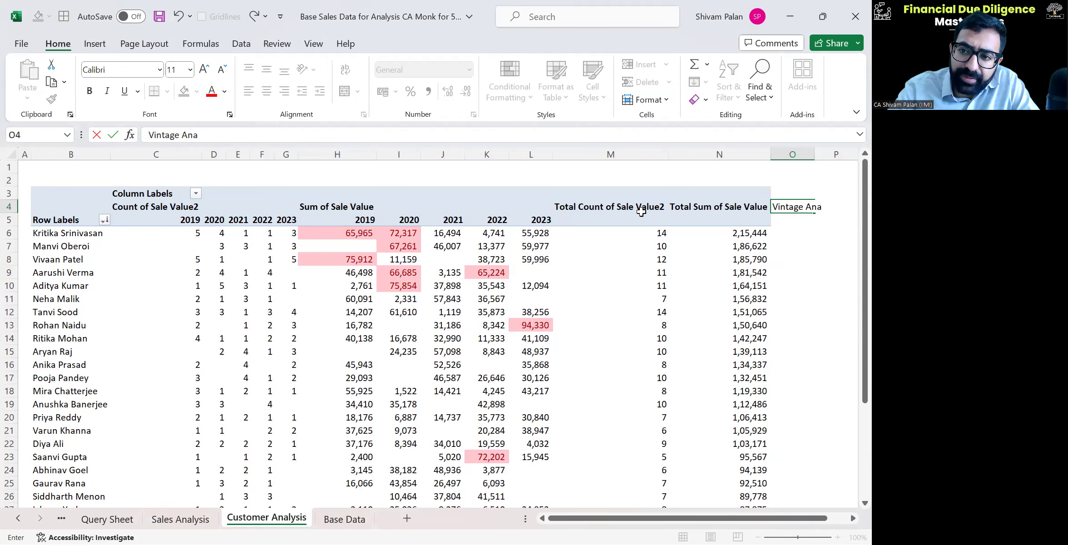
pyautogui.write('aly')
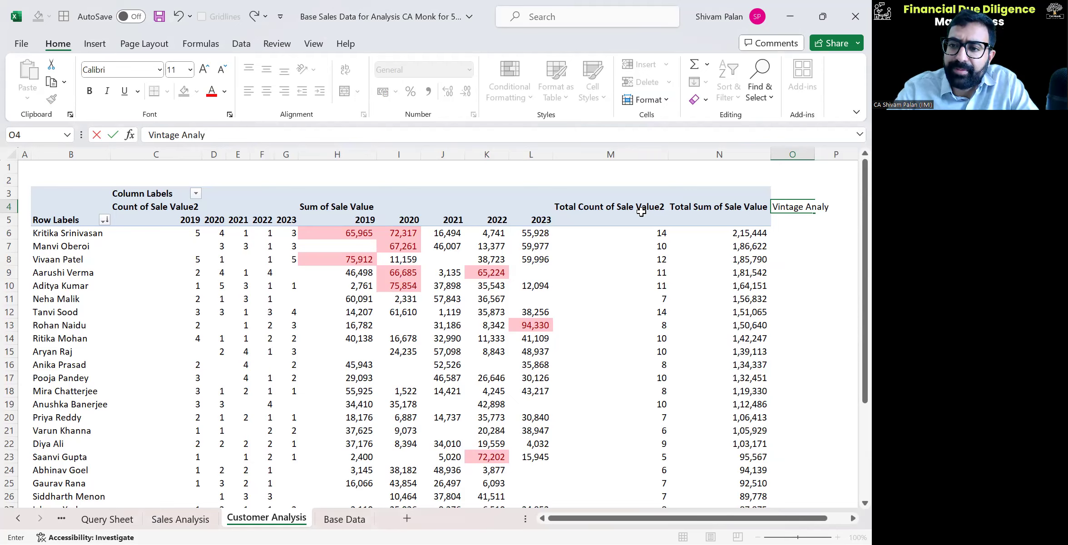
pyautogui.press('Return')
# Step: In O6, enter =IF(C6="","New","Old") to classify the customer by whether the 2019 sale count is blank
pyautogui.press('Return')
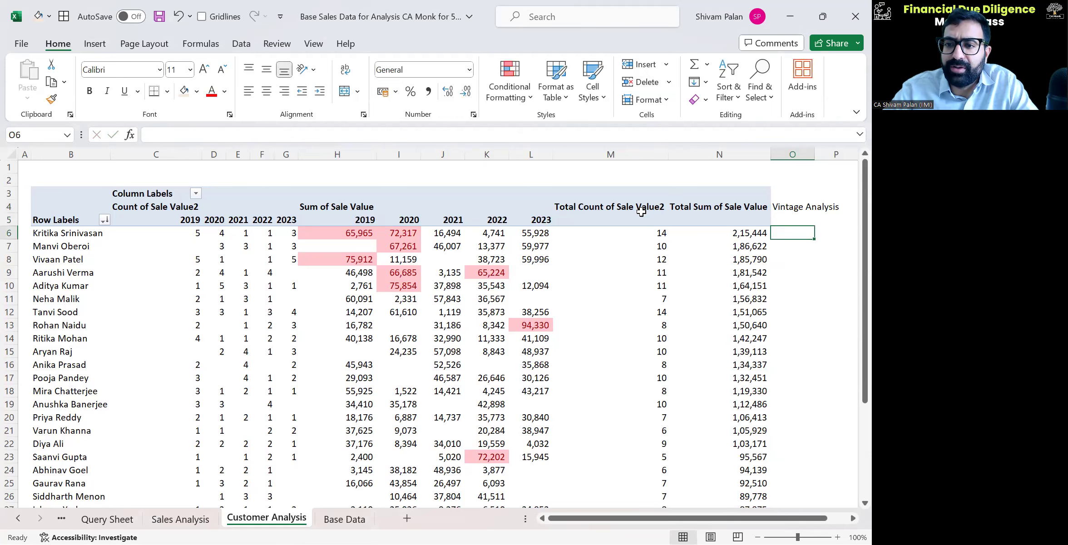
pyautogui.write('=IF(')
pyautogui.press('Left')
pyautogui.press('Left')
pyautogui.press('Left')
pyautogui.press('Left')
pyautogui.press('Left')
pyautogui.press('Left')
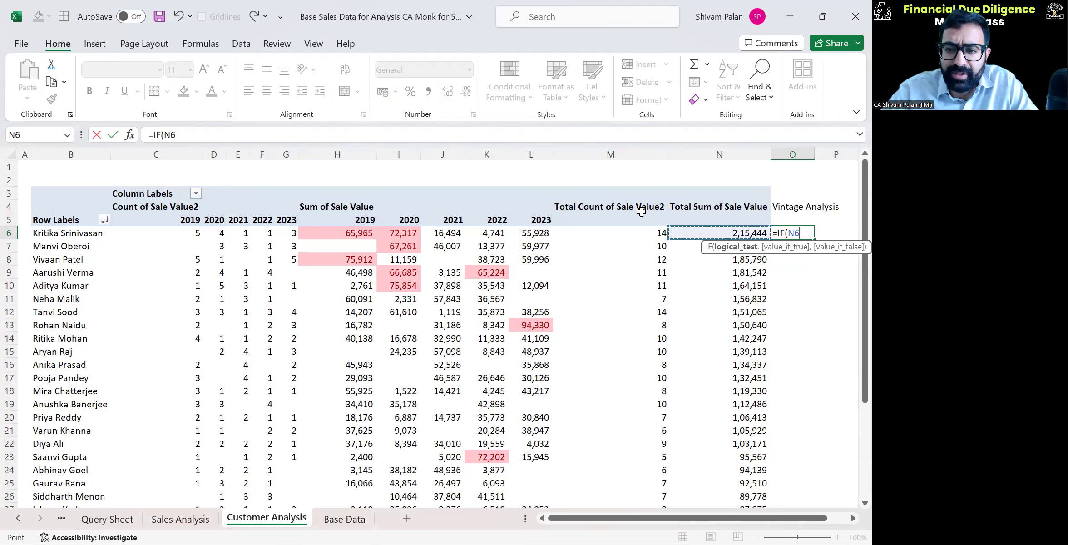
pyautogui.press('Left')
pyautogui.press('Left')
pyautogui.press('Left')
pyautogui.press('Left')
pyautogui.press('Left')
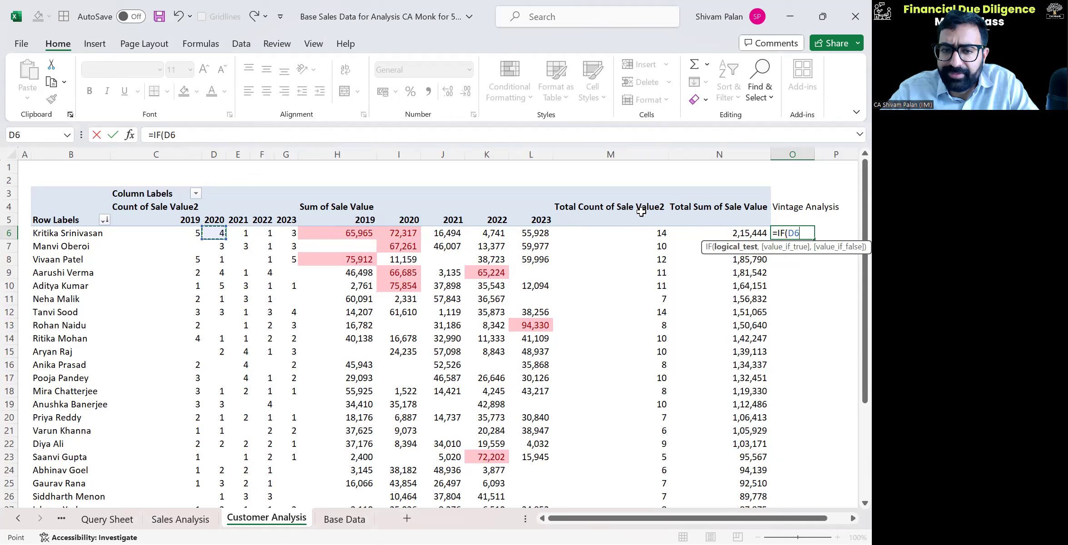
pyautogui.press('Left')
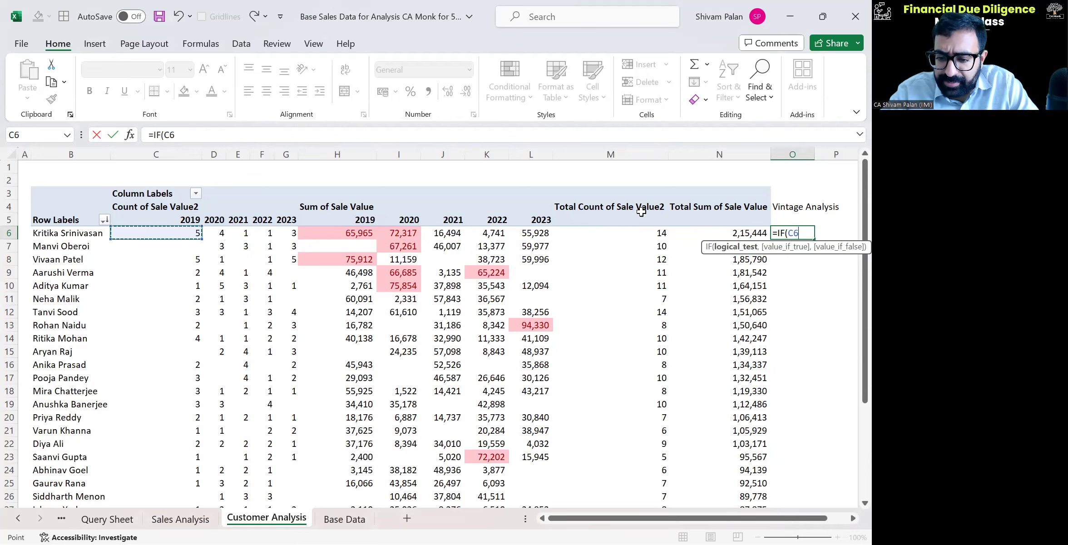
pyautogui.write('=')
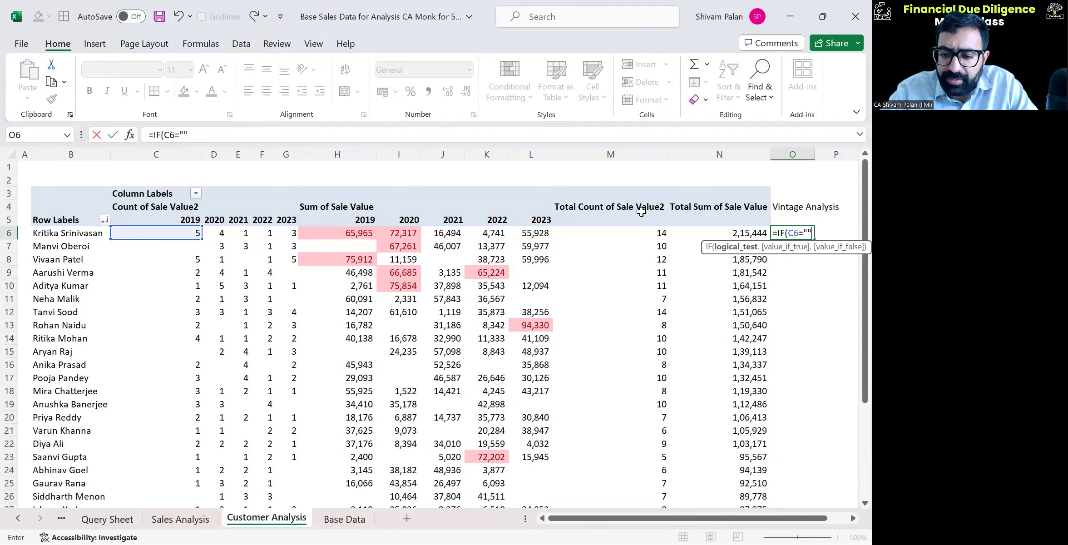
pyautogui.write(',')
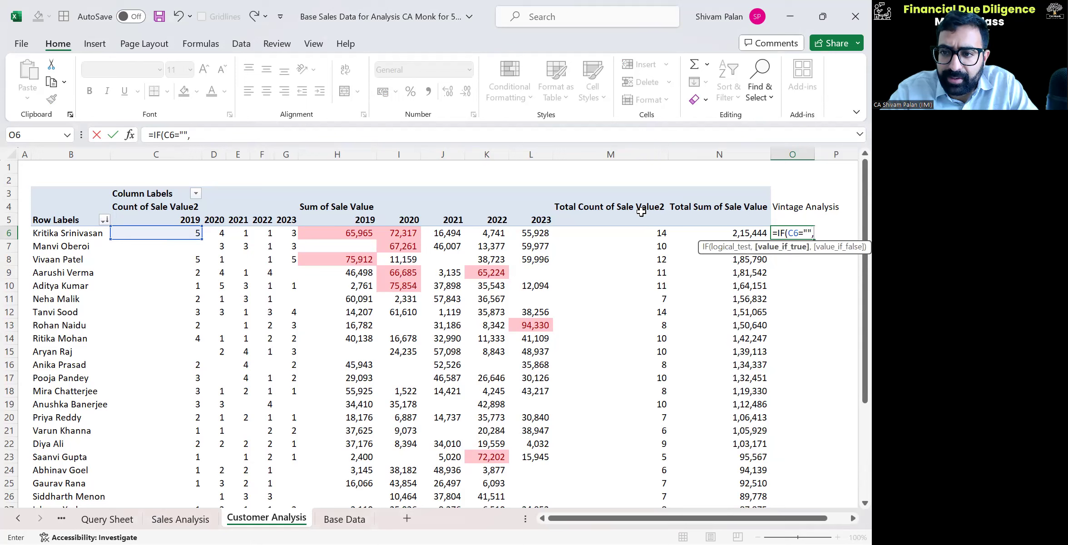
pyautogui.write('"Ne')
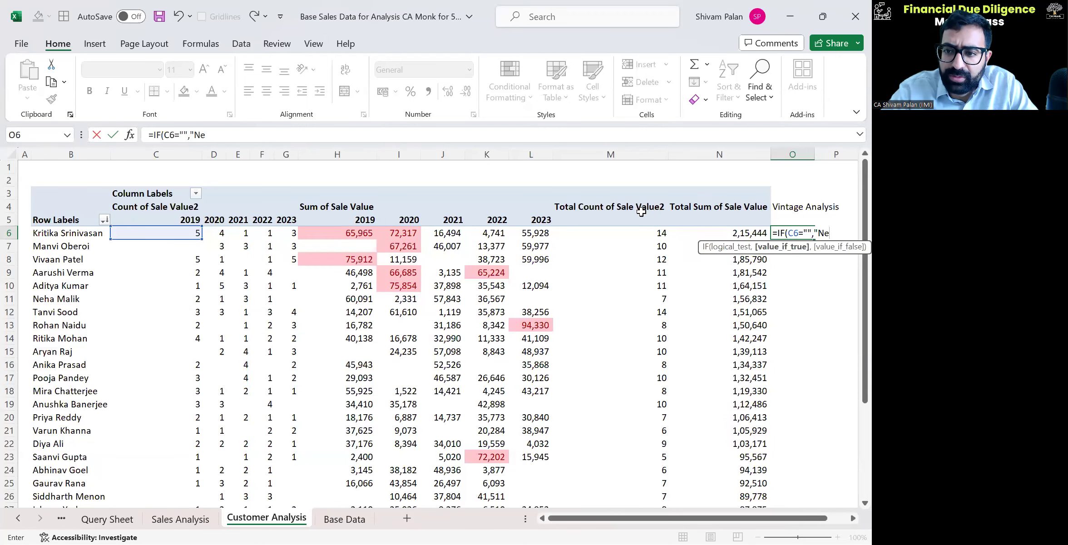
pyautogui.write('w",')
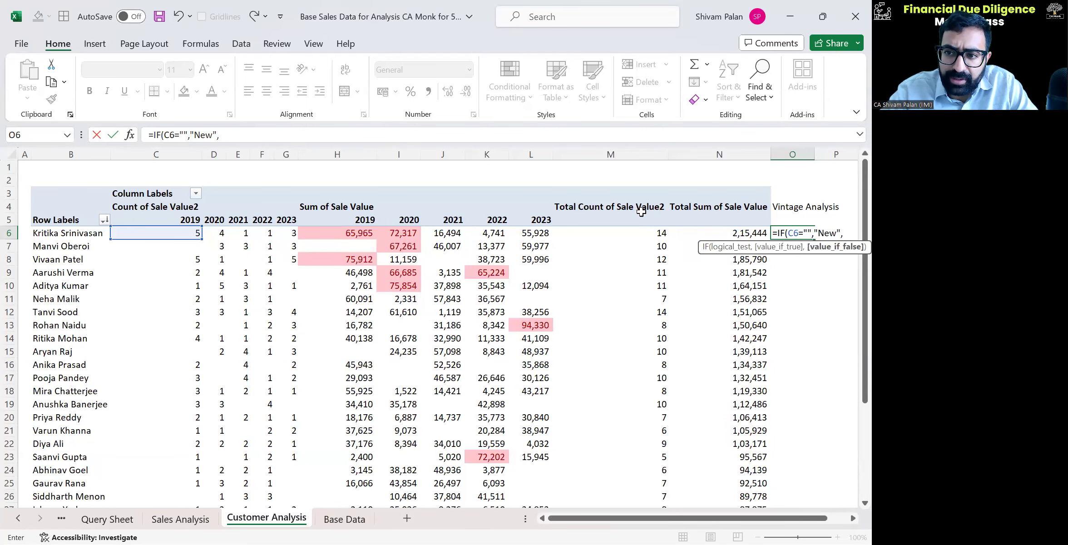
pyautogui.write('"Old')
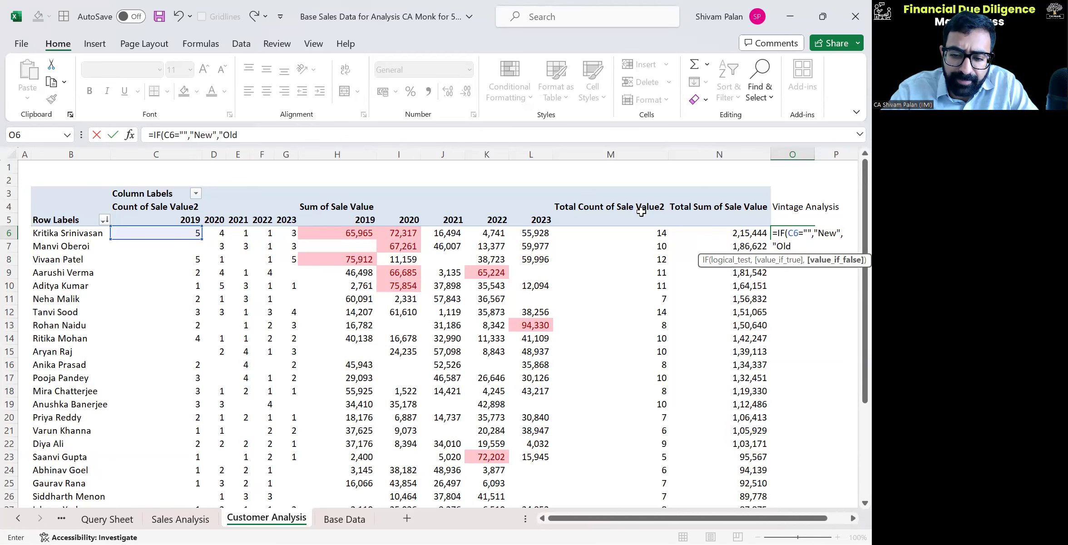
pyautogui.write('")')
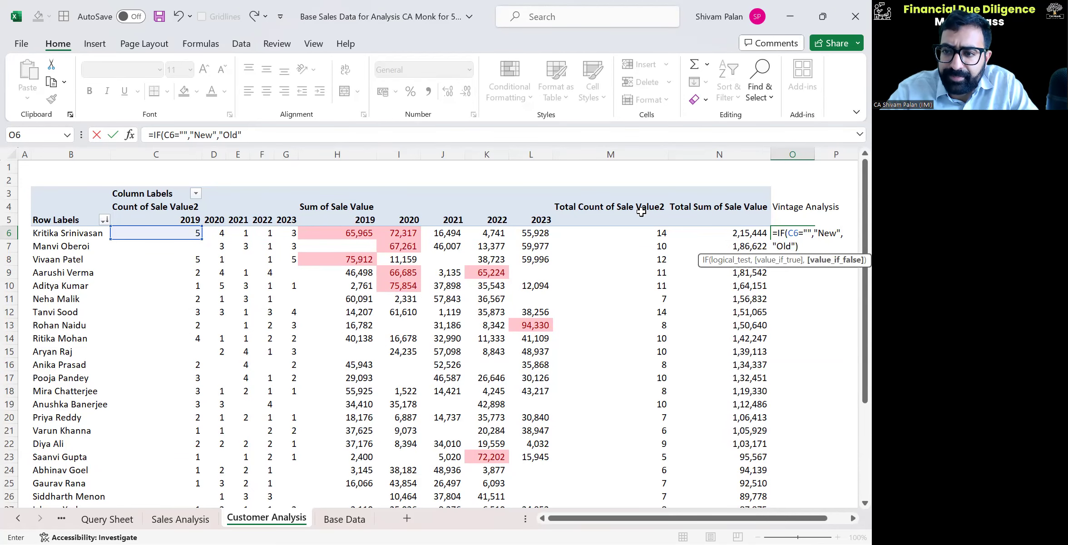
pyautogui.press('Return')
# Step: Fill the New/Old formula down column O from O6 through the Grand Total row, O36
pyautogui.press('Left')
pyautogui.hotkey('ctrl', 'Down')
pyautogui.press('Right')
pyautogui.hotkey('ctrl', 'shift', 'Up')
pyautogui.hotkey('ctrl', 'd')
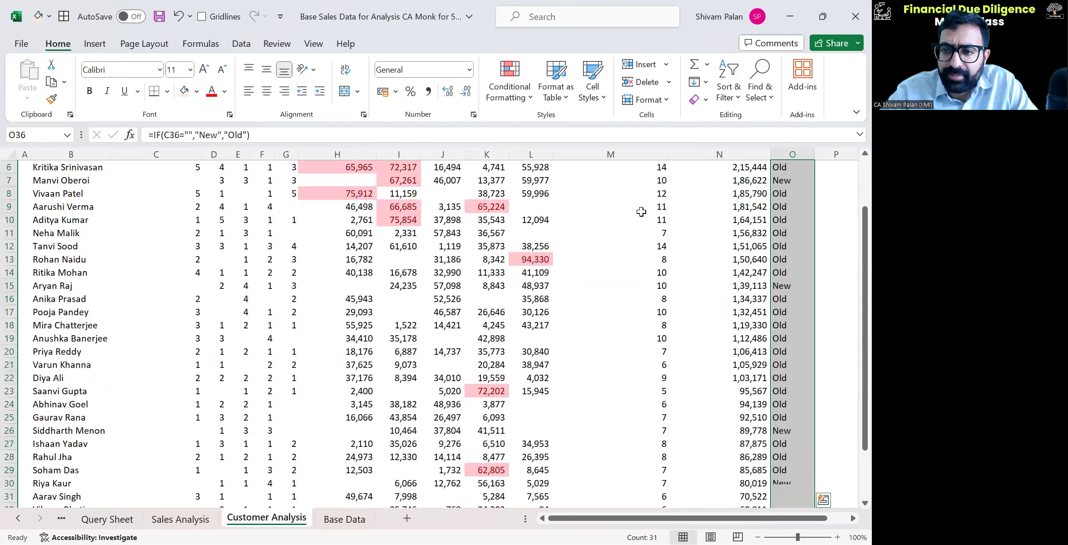
# Step: Apply an Equal To conditional formatting rule to O6:O35 that shows "New" as Green Fill with Dark Green Text
pyautogui.hotkey('ctrl', 'Up')
pyautogui.press('Up')
pyautogui.press('Up')
pyautogui.press('Down')
pyautogui.press('Down')
pyautogui.hotkey('ctrl', 'shift', 'Down')
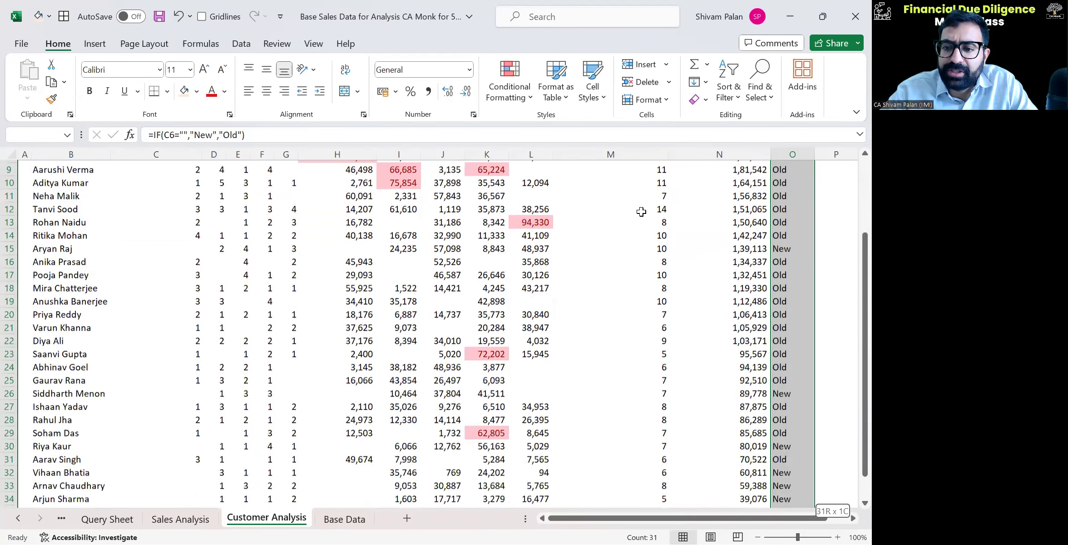
pyautogui.hotkey('shift', 'Up')
pyautogui.hotkey('ctrl', 'Down')
pyautogui.press('Down')
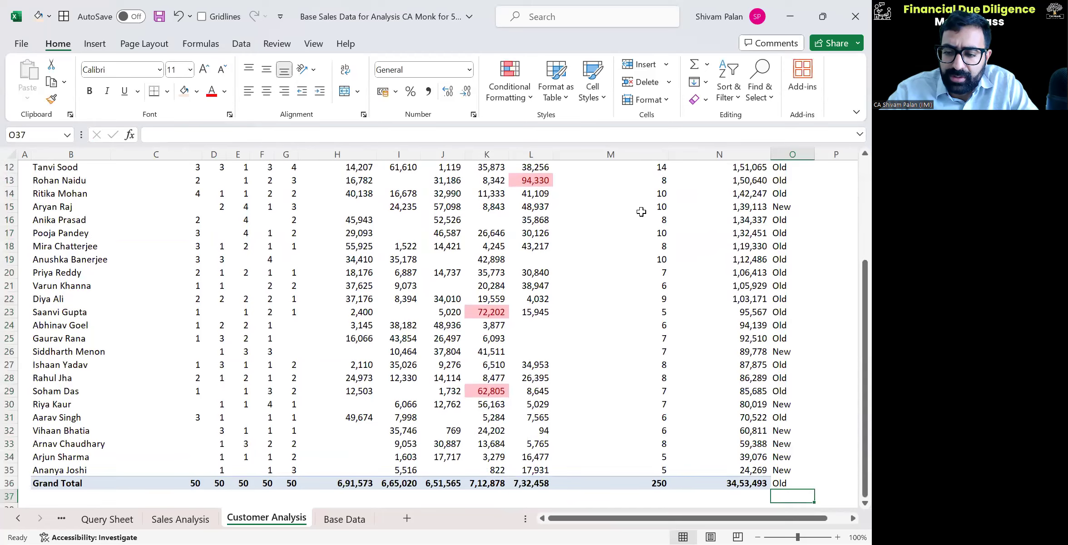
pyautogui.press('Up')
pyautogui.press('Up')
pyautogui.hotkey('ctrl', 'shift', 'Up')
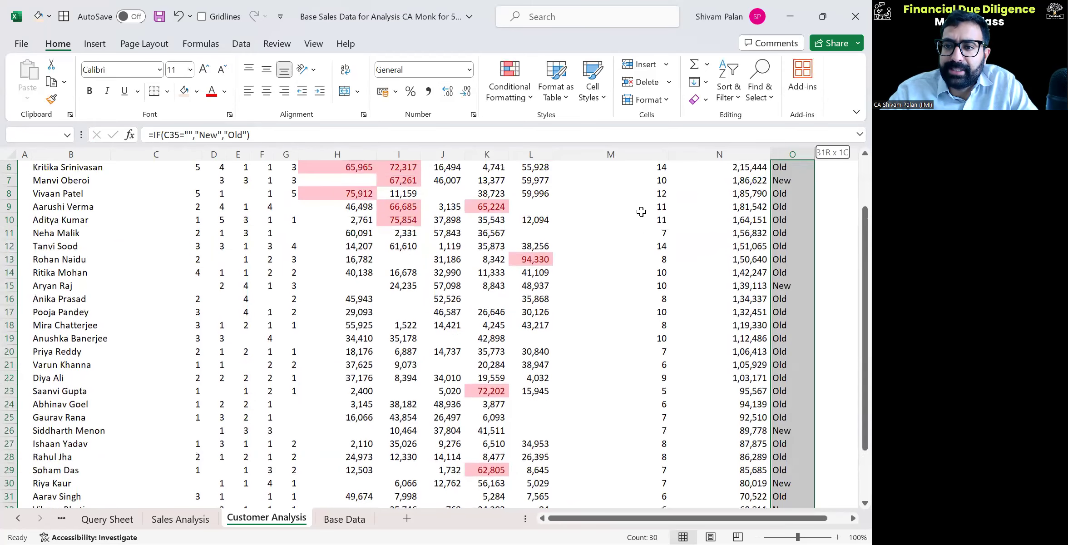
pyautogui.click(527, 97)
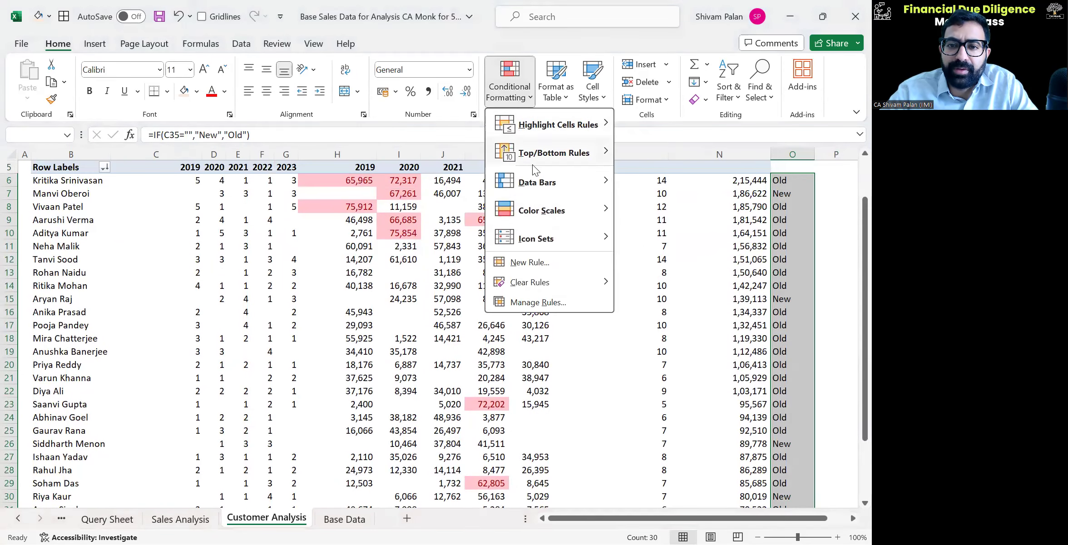
pyautogui.moveTo(566, 125)
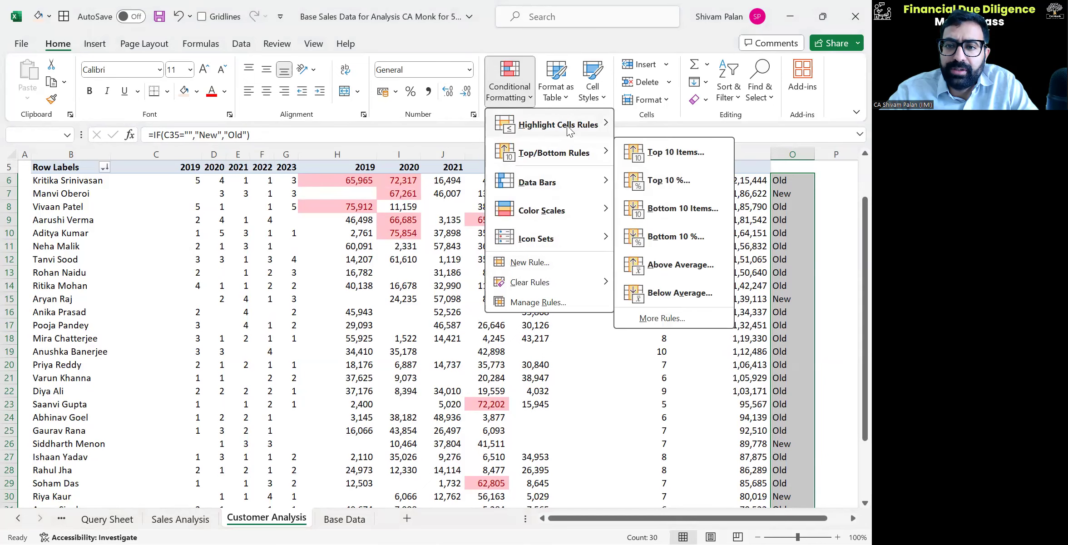
pyautogui.click(653, 210)
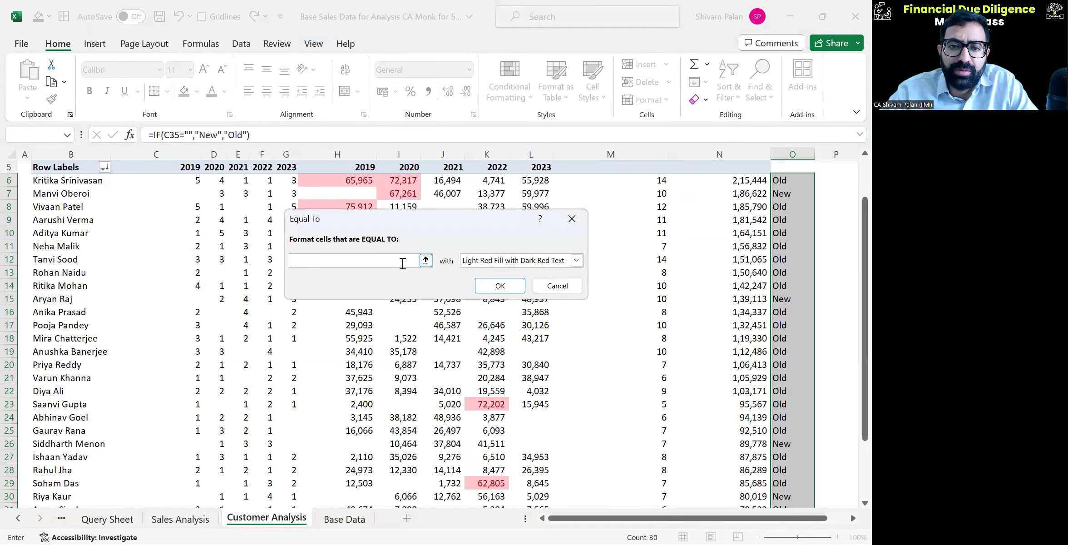
pyautogui.write('New')
pyautogui.click(526, 264)
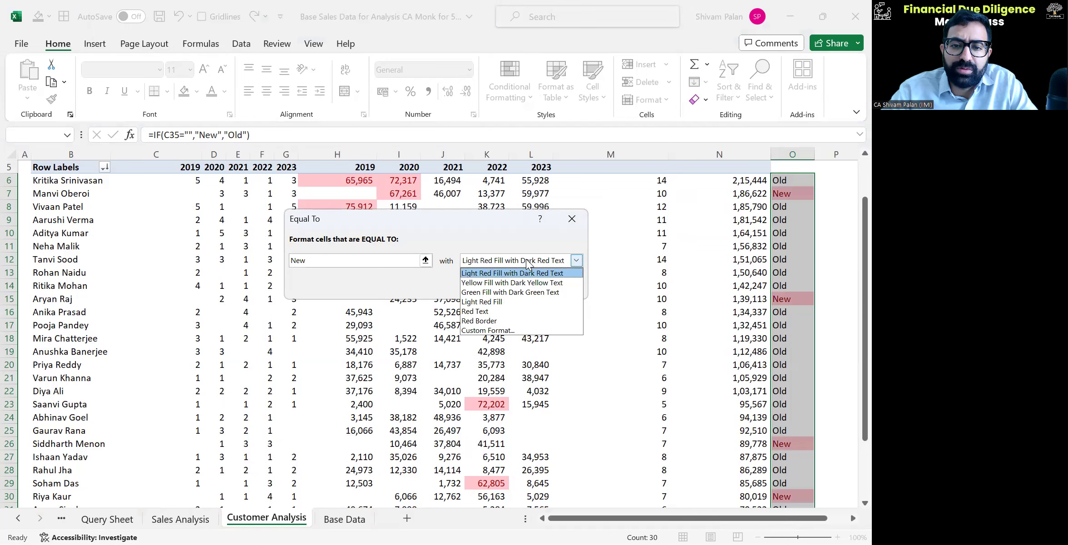
pyautogui.click(529, 292)
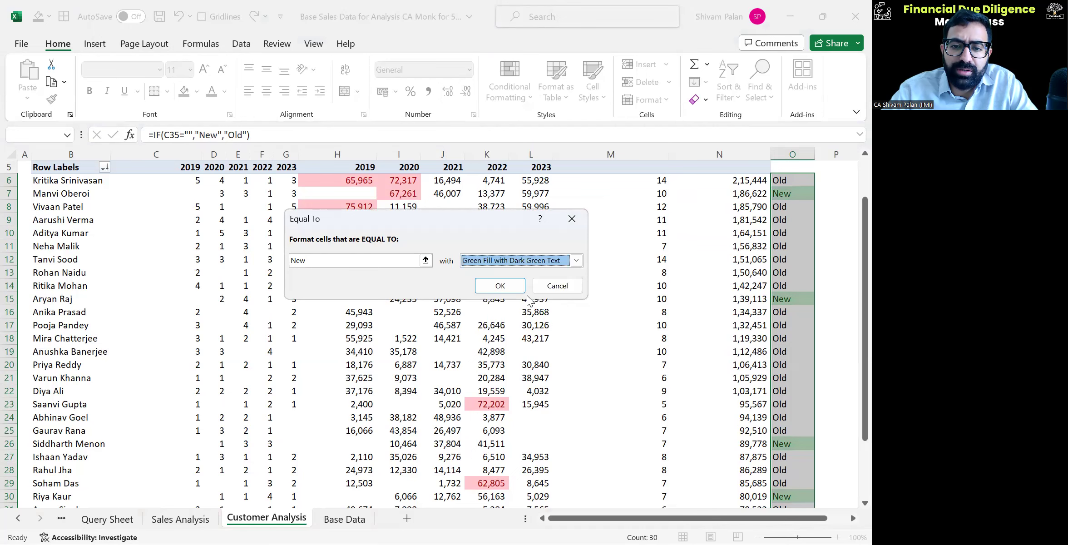
pyautogui.click(499, 285)
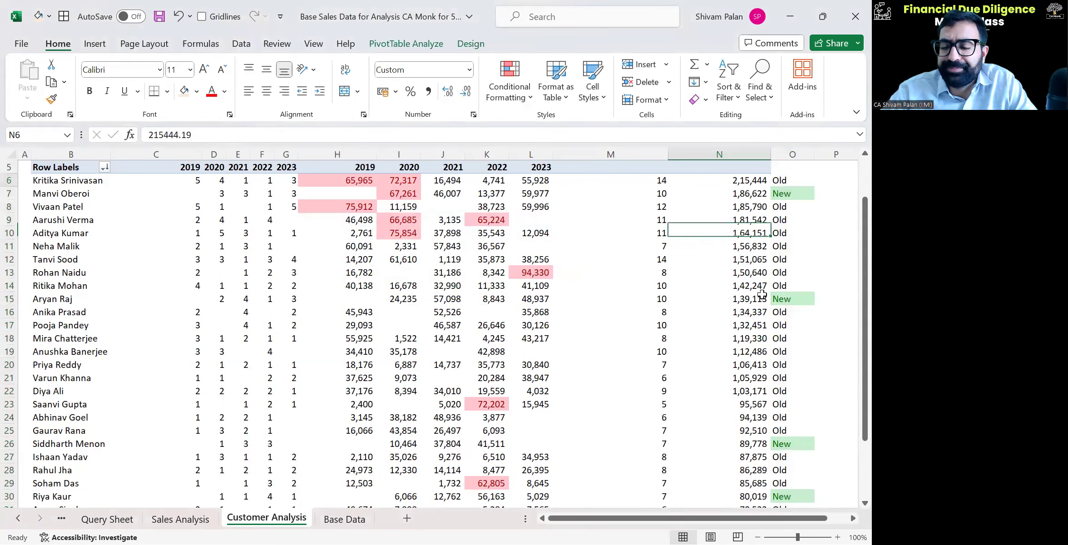
# Step: Enter the subheading "Mapping old & New customers" in cell O5
pyautogui.press('Up')
pyautogui.press('Right')
pyautogui.press('Right')
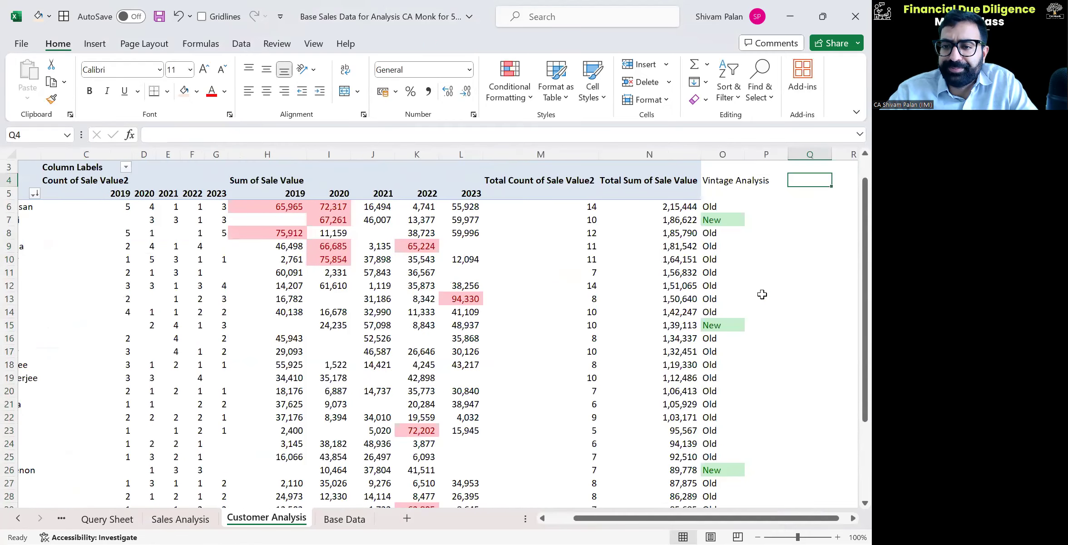
pyautogui.press('Left')
pyautogui.press('Left')
pyautogui.press('Down')
pyautogui.write('M')
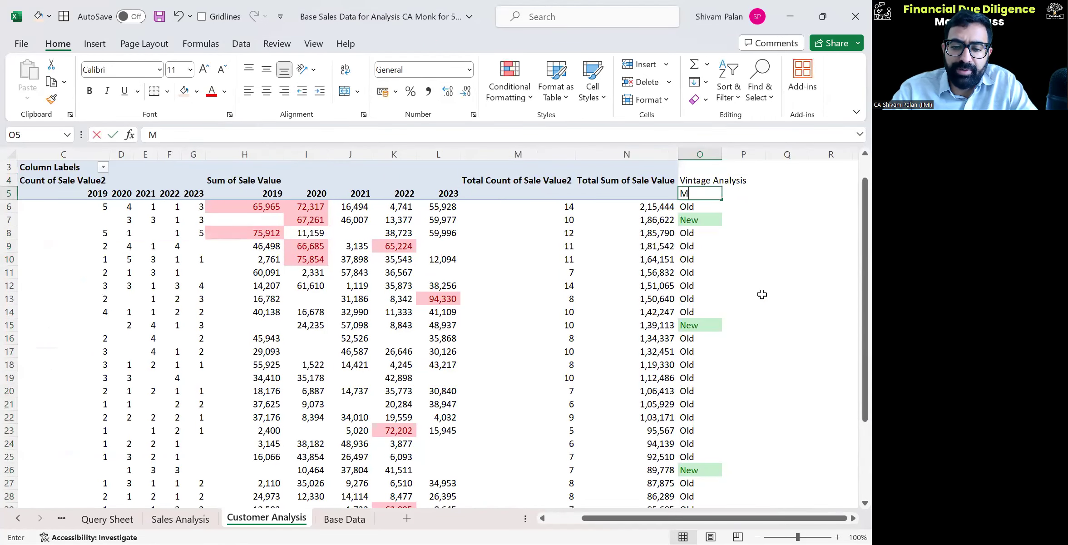
pyautogui.write('apping old & New customers')
pyautogui.hotkey('ctrl', 'Return')
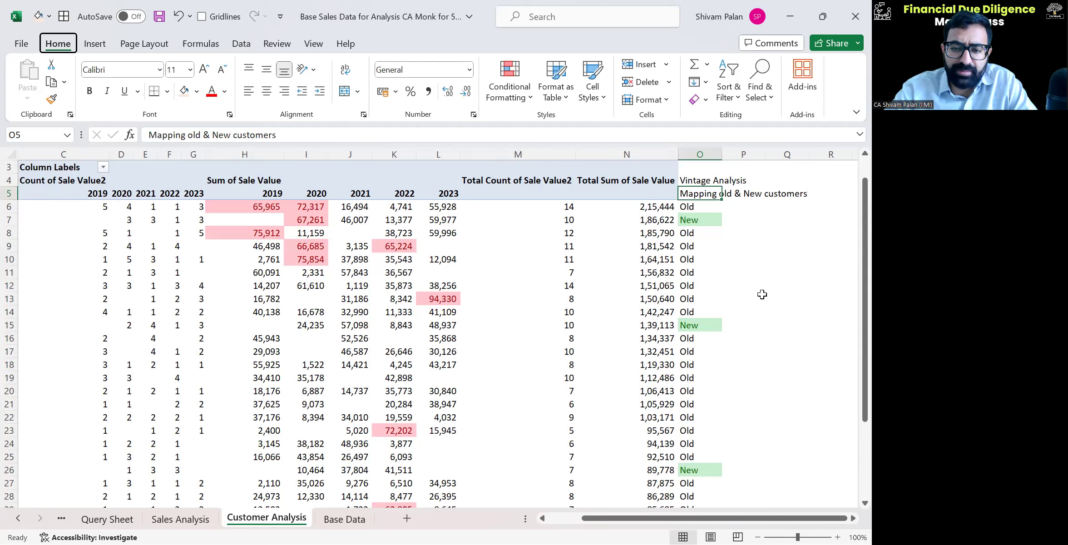
# Step: Set column O's width to 22 and wrap the text of the subheading in O5
pyautogui.write('how22')
pyautogui.press('Return')
pyautogui.hotkey('alt', 'h')
pyautogui.press('w')
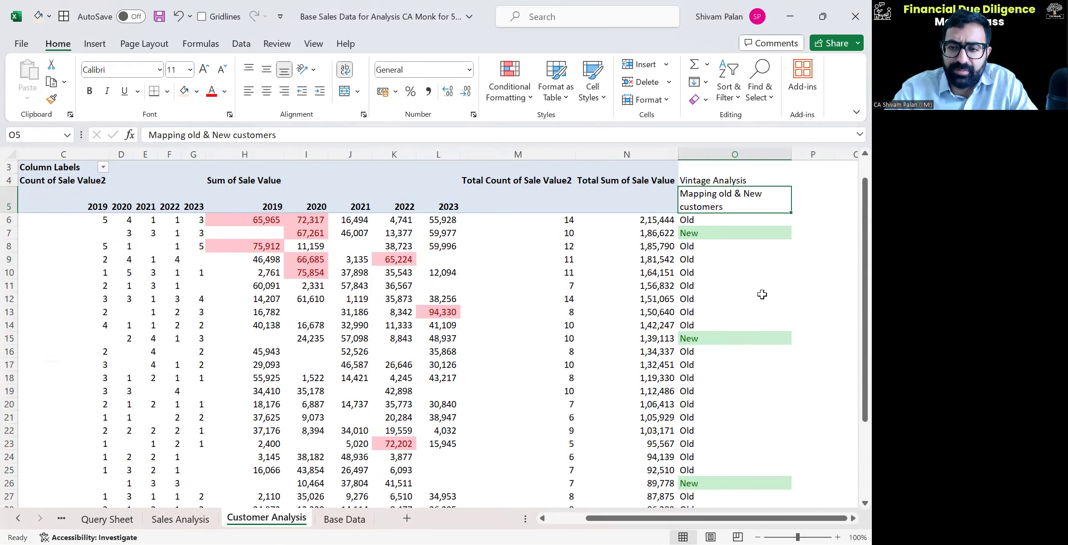
# Step: Merge and center the "Vintage Analysis" heading across O4:P4
pyautogui.press('Down')
pyautogui.press('Up')
pyautogui.press('Right')
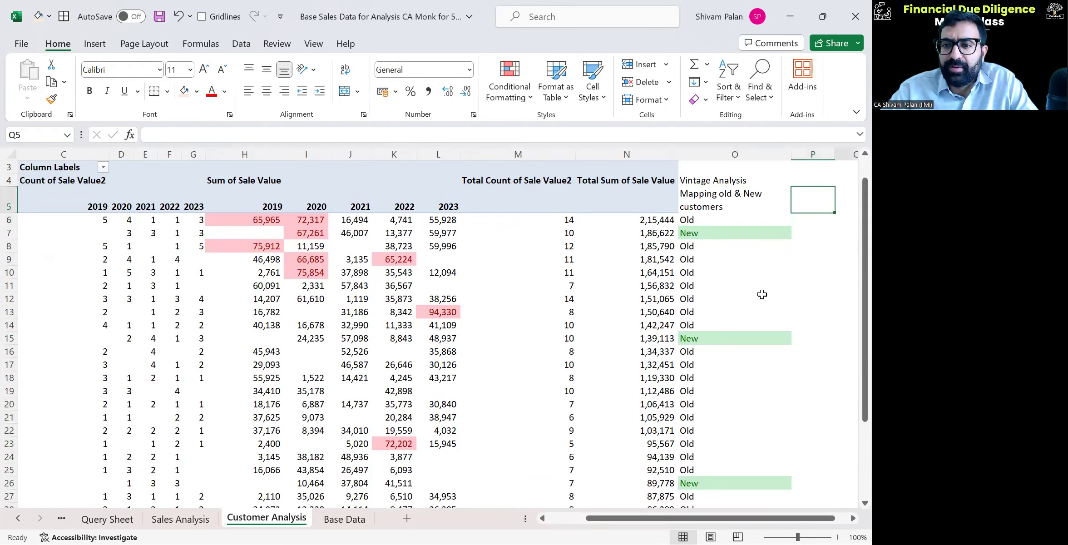
pyautogui.hscroll(3, 762, 294)
pyautogui.press('Left')
pyautogui.press('Up')
pyautogui.hotkey('shift', 'Right')
pyautogui.hotkey('alt', 'h')
pyautogui.press('m')
pyautogui.press('c')
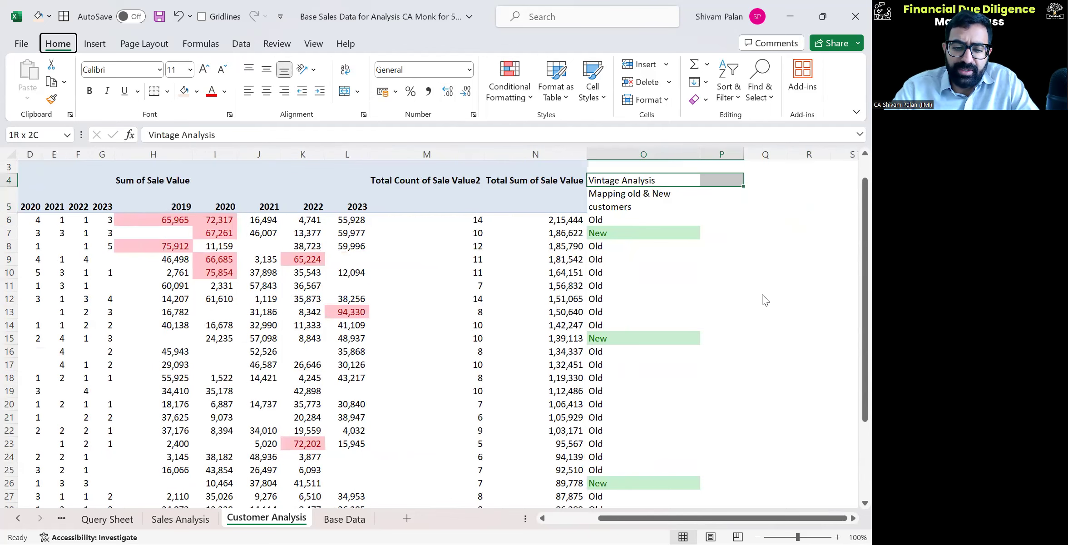
# Step: Enter the formula =IF(G6="","Left","Old") in cell P6 to classify the customer by 2023 sales
pyautogui.press('Down')
pyautogui.press('Right')
pyautogui.press('Down')
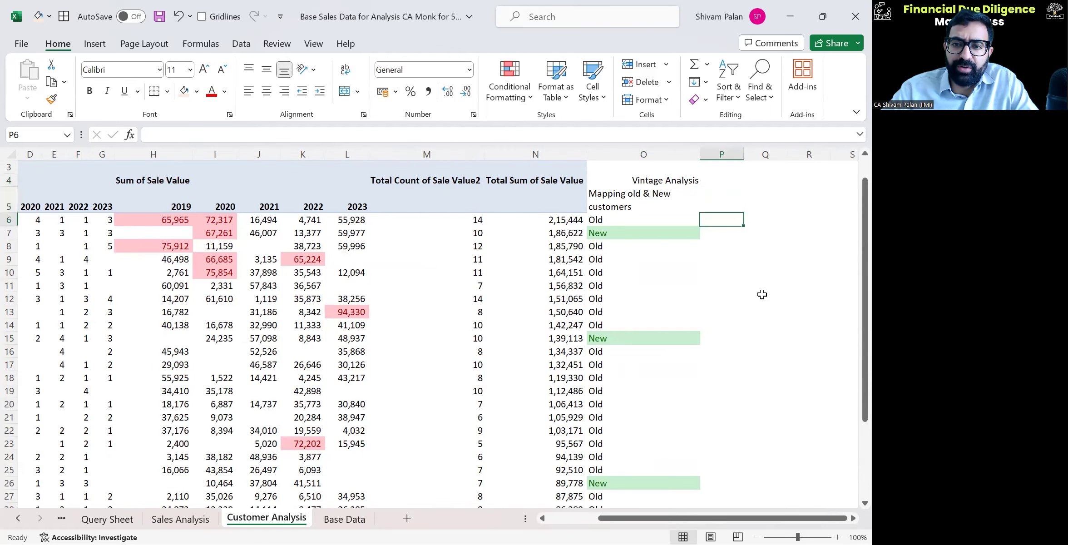
pyautogui.write('=IF(')
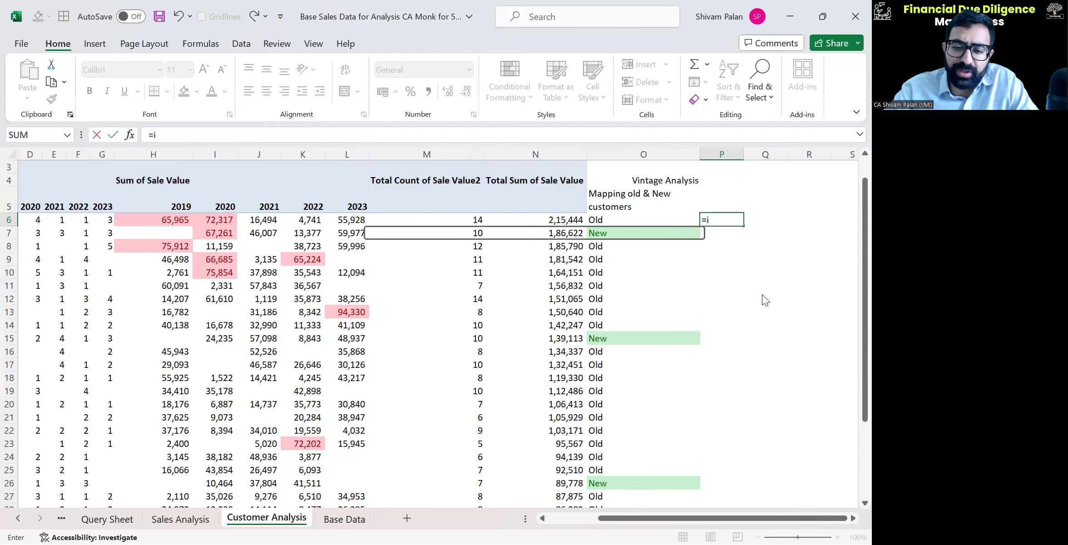
pyautogui.press('Left')
pyautogui.hotkey('ctrl', 'Left')
pyautogui.press('Right')
pyautogui.press('Right')
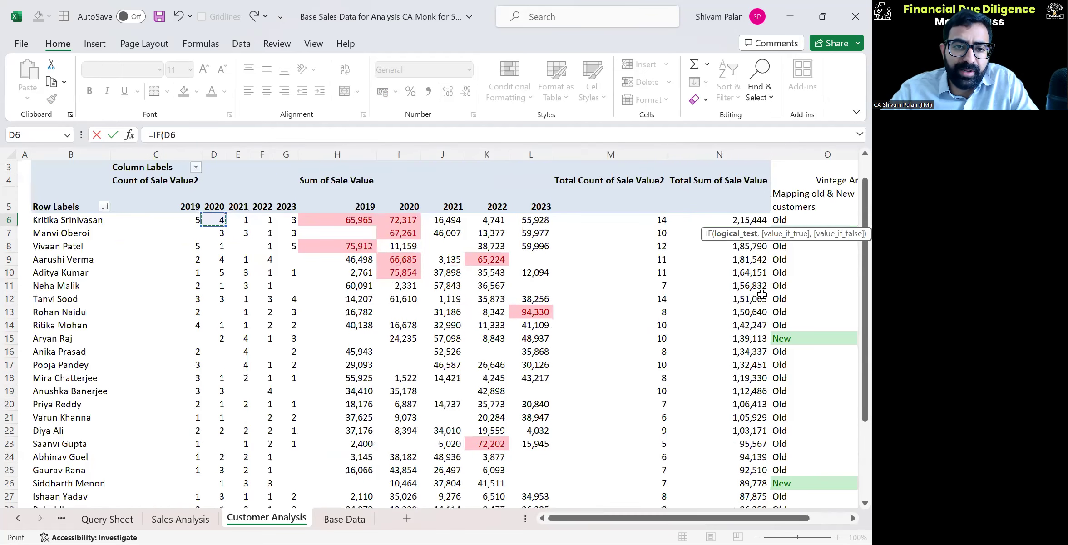
pyautogui.press('Right')
pyautogui.press('Right')
pyautogui.press('Right')
pyautogui.write('=')
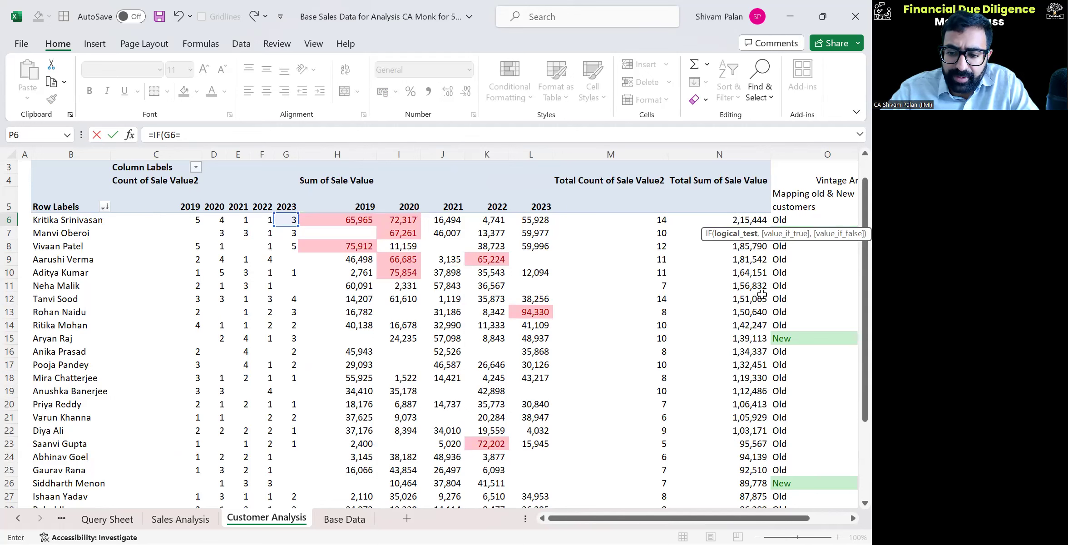
pyautogui.write('"",')
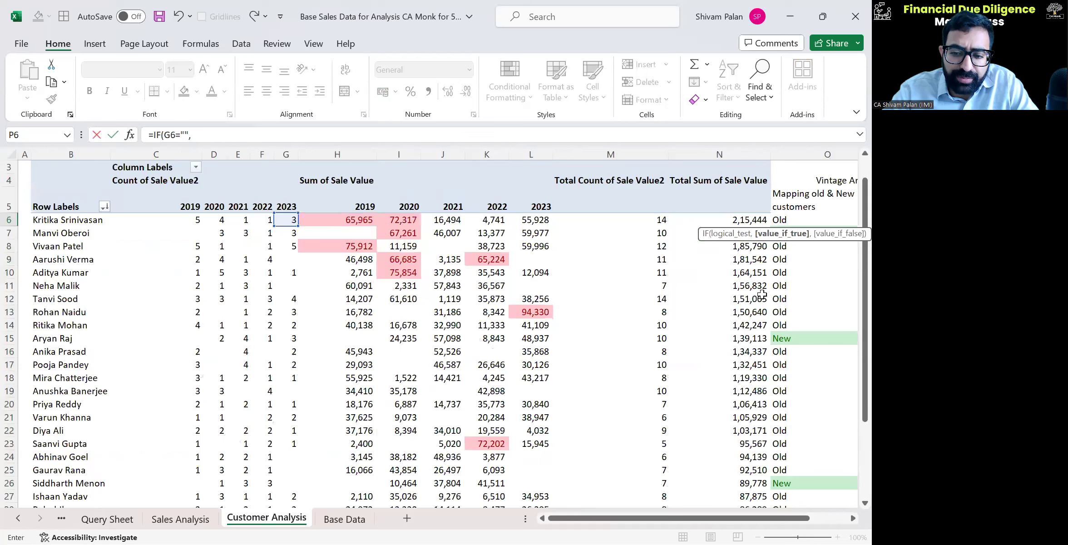
pyautogui.write('"Left",')
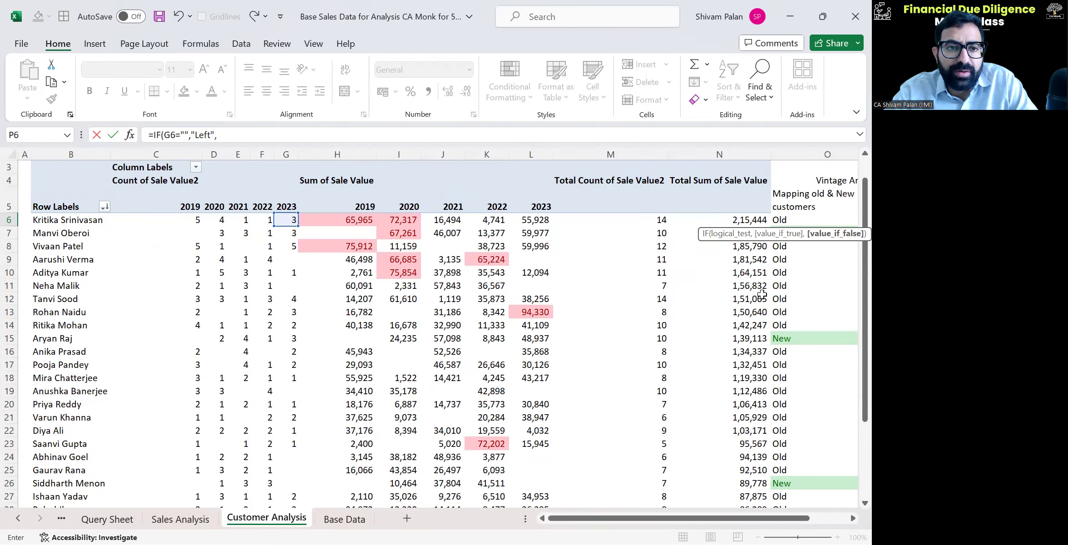
pyautogui.write('"Old')
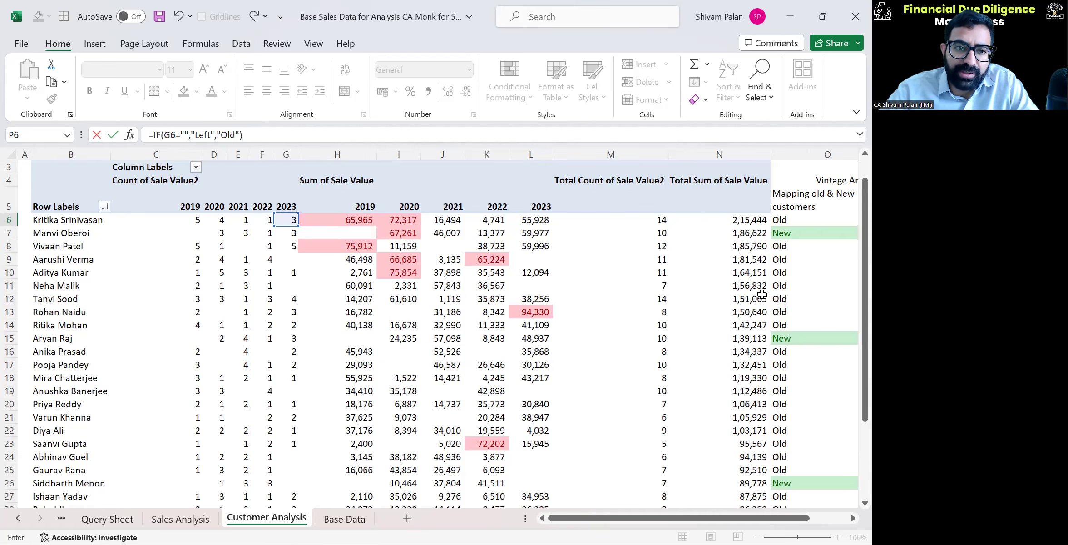
pyautogui.press('Return')
# Step: Fill the Left/Old formula down from P6 to P35
pyautogui.press('Left')
pyautogui.press('Left')
pyautogui.press('Right')
pyautogui.hotkey('ctrl', 'Down')
pyautogui.press('Right')
pyautogui.hotkey('ctrl', 'shift', 'Up')
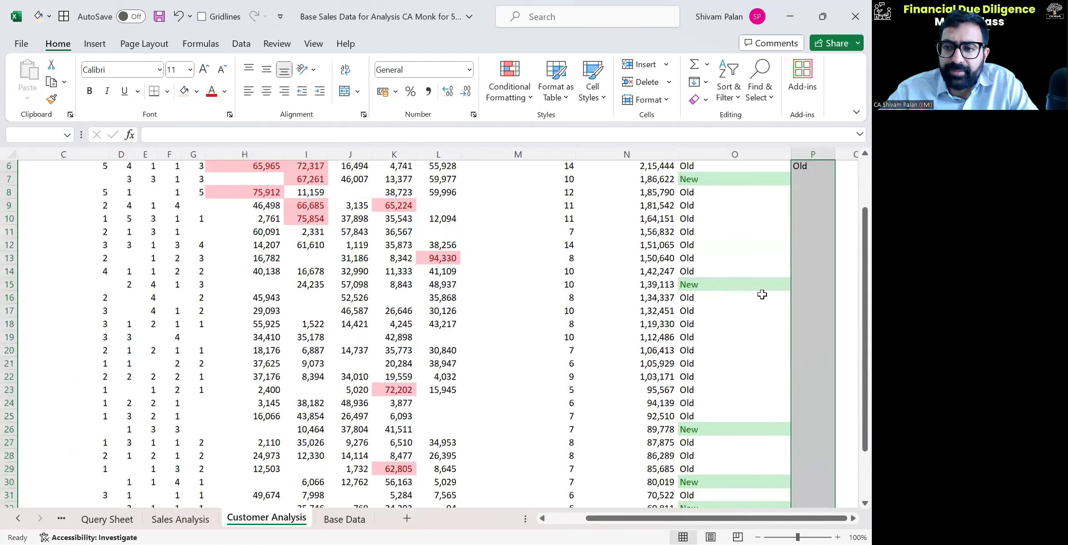
pyautogui.hotkey('ctrl', 'd')
pyautogui.press('Return')
pyautogui.scroll(1, 762, 294)
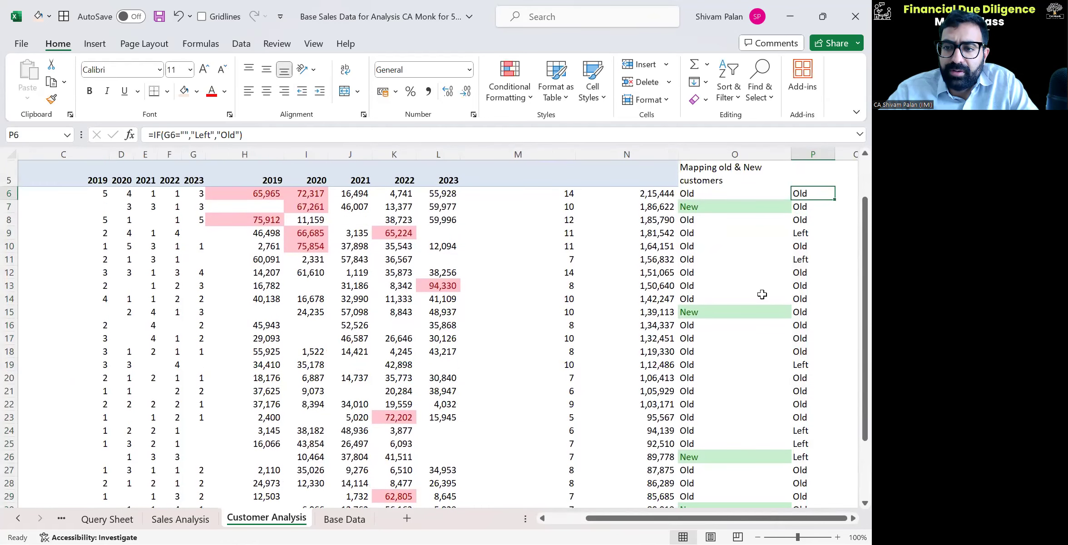
# Step: Apply an Equal To conditional formatting rule to P6:P35 that shows "Left" as Yellow Fill with Dark Yellow Text
pyautogui.scroll(-2, 546, 162)
pyautogui.click(492, 98)
pyautogui.moveTo(558, 124)
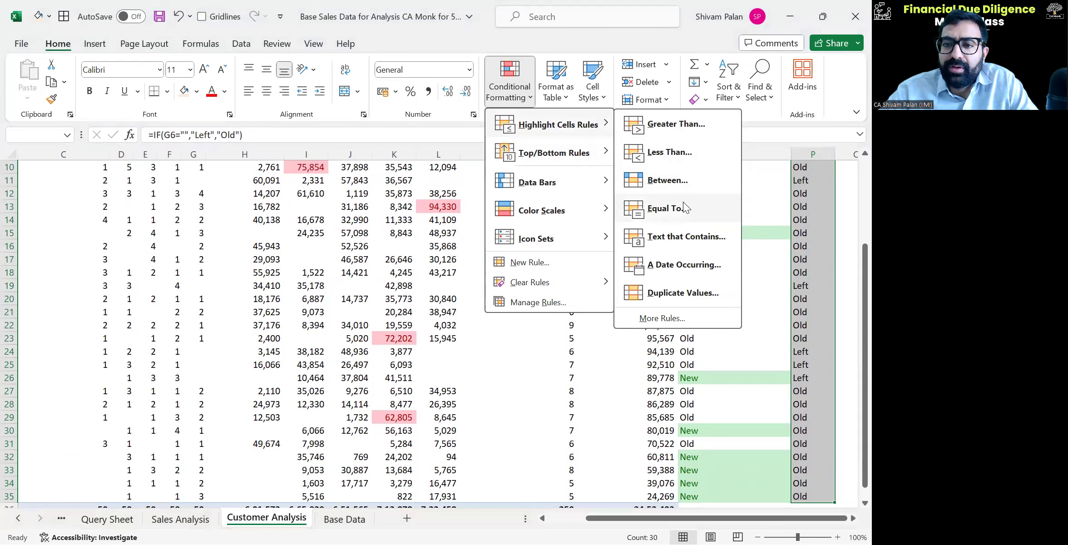
pyautogui.click(684, 204)
pyautogui.write('Left')
pyautogui.click(485, 260)
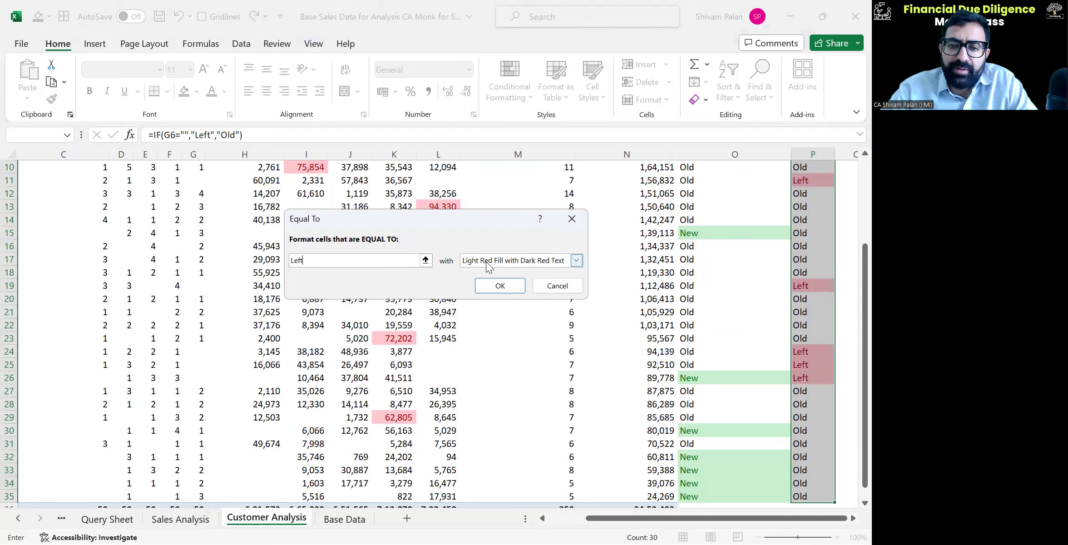
pyautogui.click(498, 278)
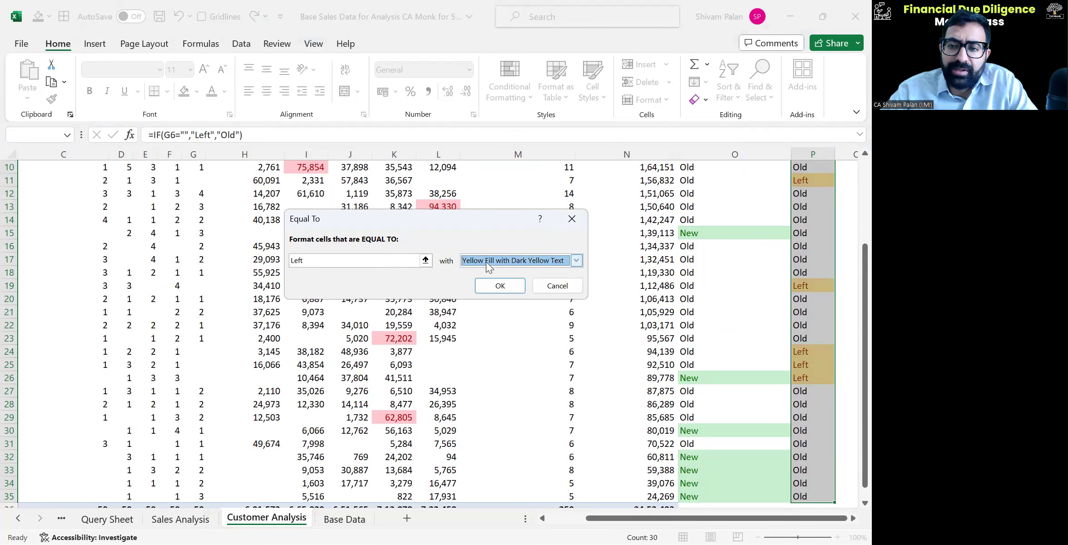
pyautogui.click(506, 288)
pyautogui.click(732, 309)
# Step: Enter the subheading "Mapping of left customer vs Old Customers" in cell P5
pyautogui.hotkey('ctrl', 'Up')
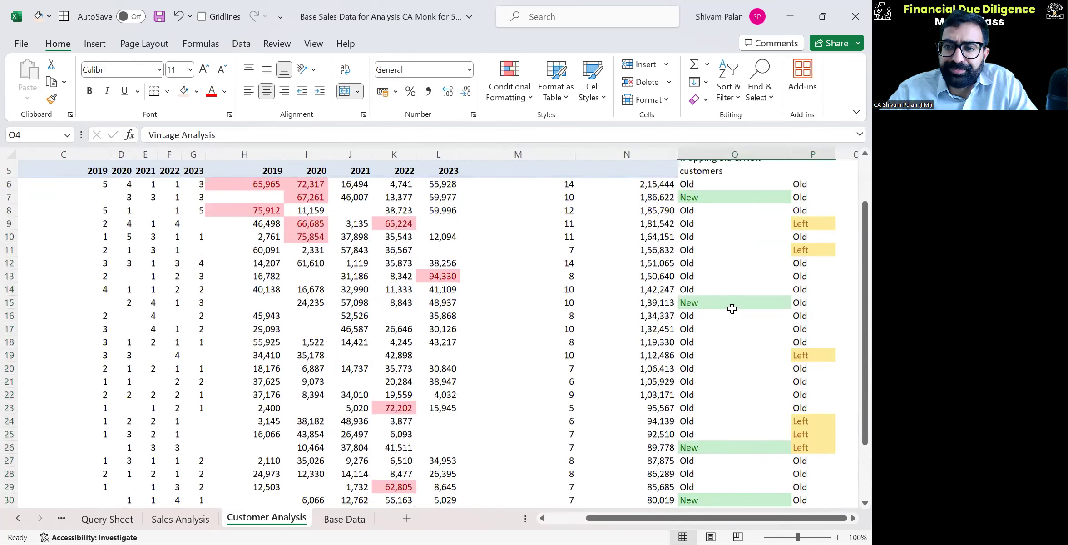
pyautogui.press('Right')
pyautogui.press('Right')
pyautogui.press('Left')
pyautogui.press('Left')
pyautogui.press('Up')
pyautogui.press('Down')
pyautogui.press('Left')
pyautogui.press('Down')
pyautogui.press('Right')
pyautogui.press('Right')
pyautogui.write('M')
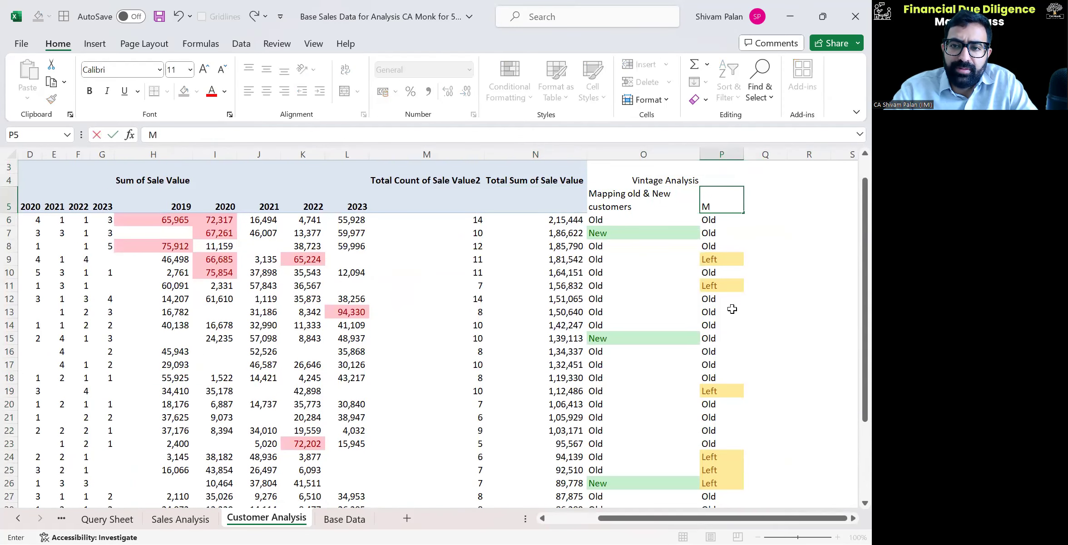
pyautogui.write('apping of left cu')
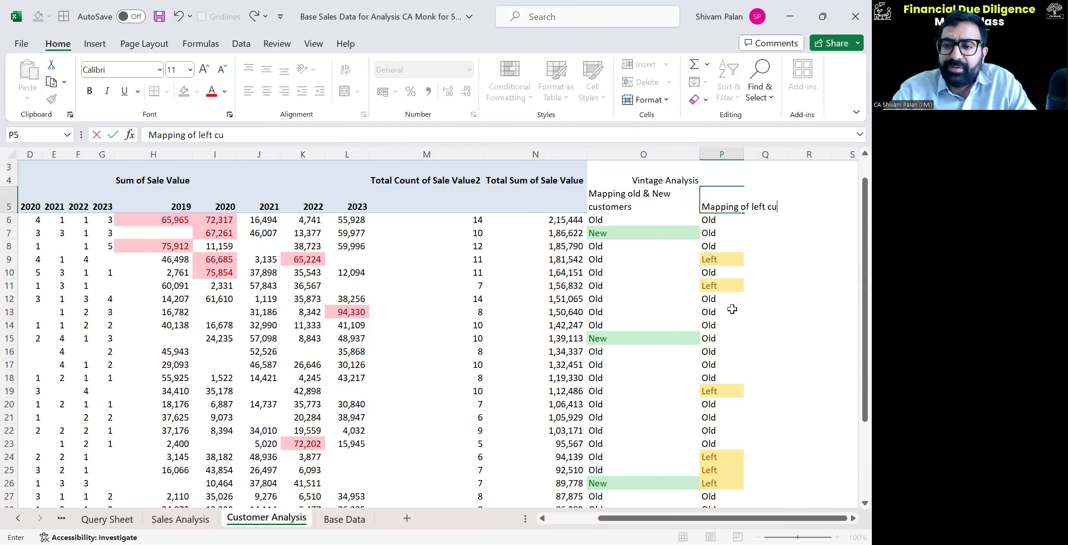
pyautogui.write('stomer vs ')
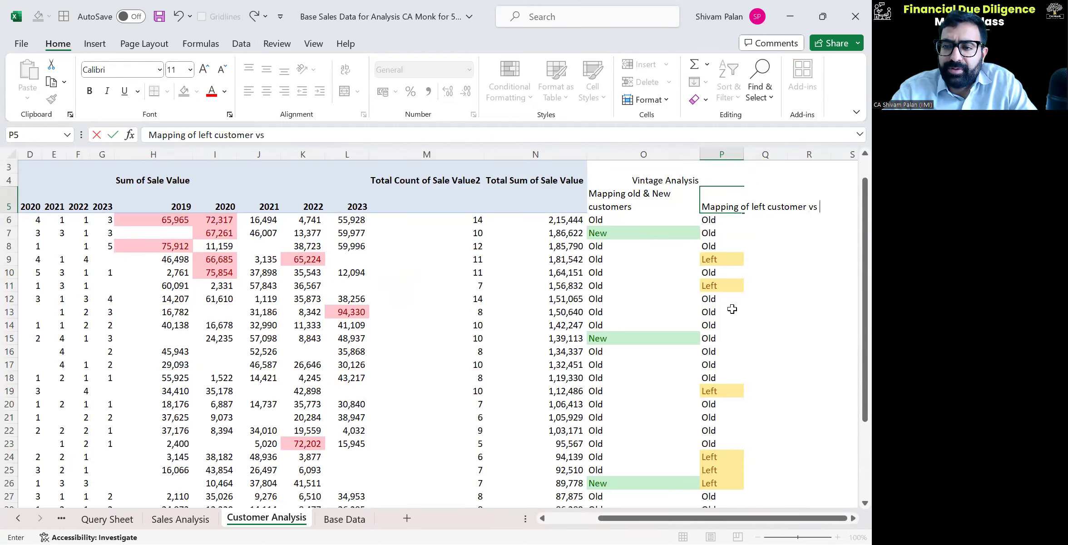
pyautogui.write('Old Customers')
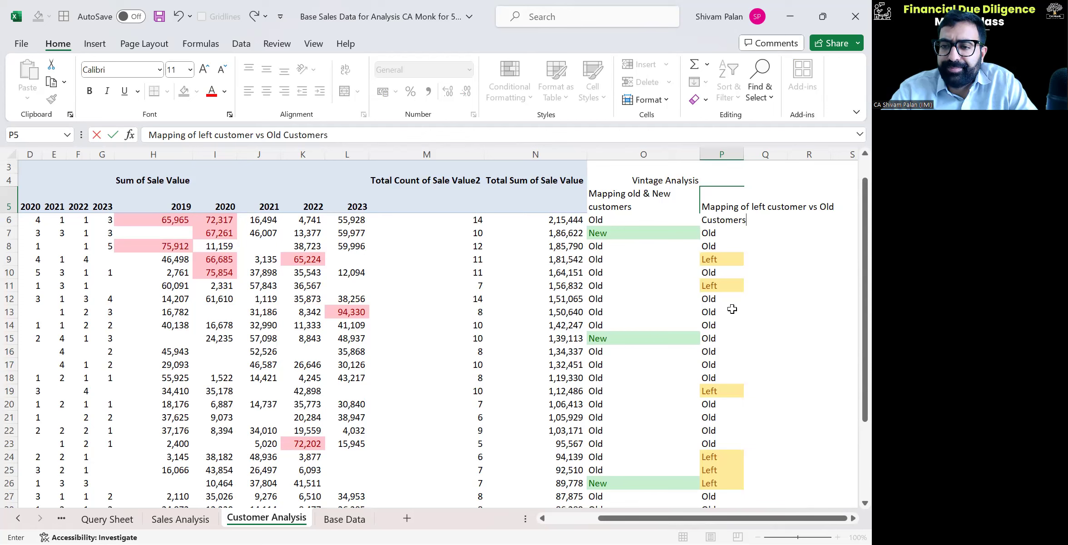
pyautogui.hotkey('ctrl', 'Return')
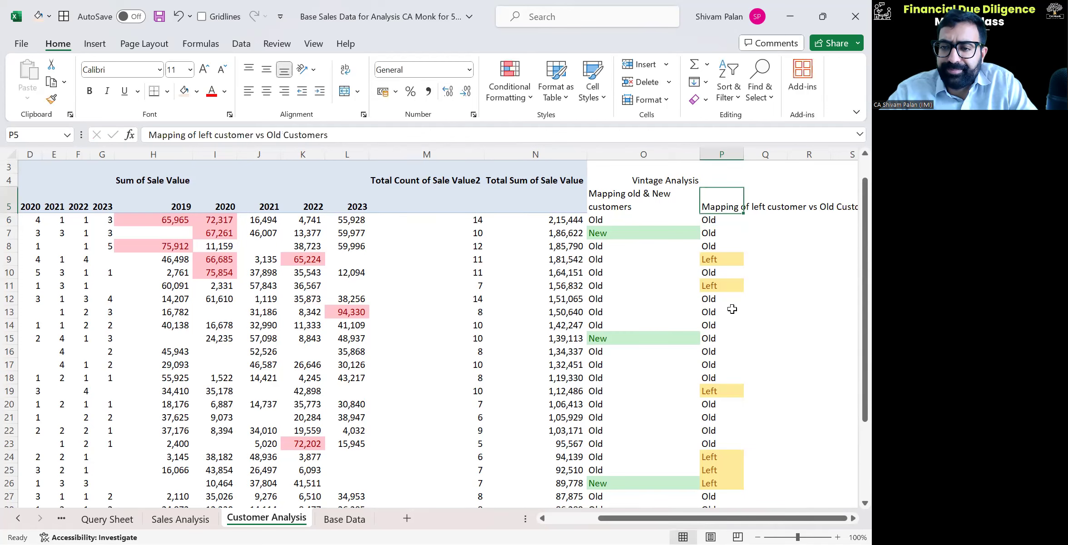
# Step: Set column P's width to 22 and wrap the text of the subheading in P5
pyautogui.press('alt')
pyautogui.write('how22')
pyautogui.press('Return')
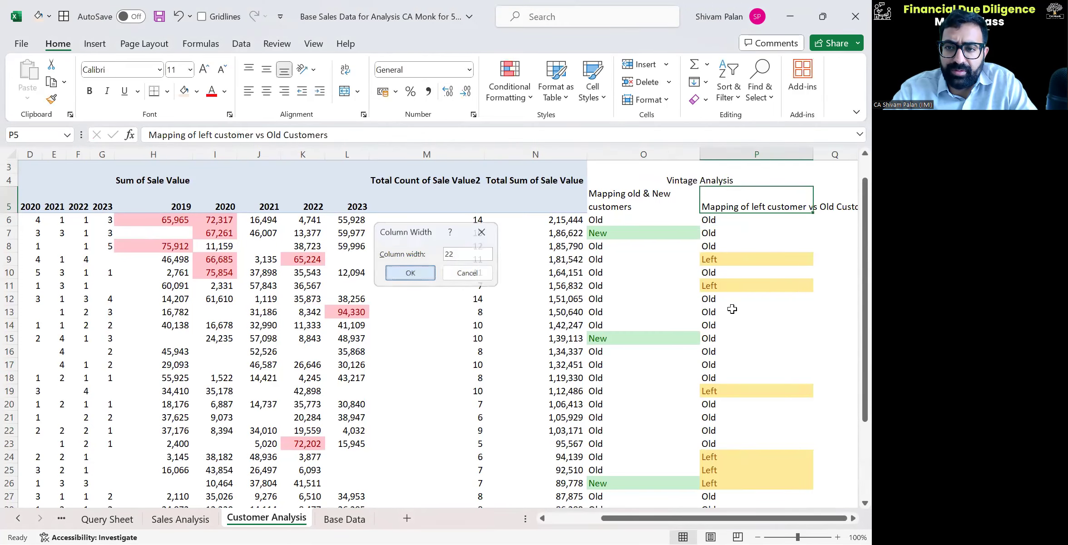
pyautogui.press('alt')
pyautogui.write('hww')
pyautogui.press('Escape')
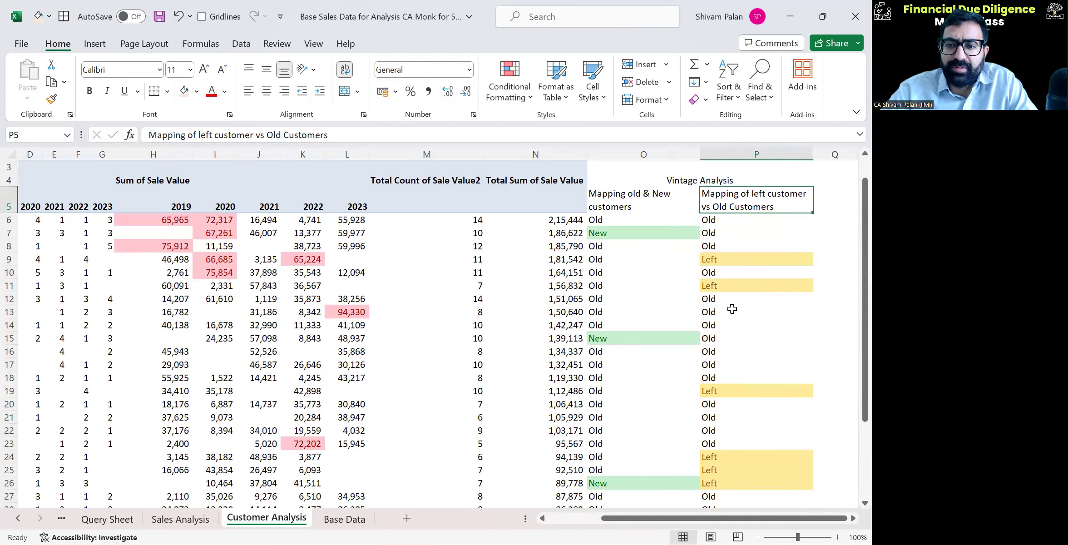
# Step: Compare the Old, New and Left classifications of the top-ranked customers with their yearly order counts and sale values
pyautogui.press('Down')
pyautogui.press('Down')
pyautogui.press('Down')
pyautogui.press('Down')
pyautogui.press('Left')
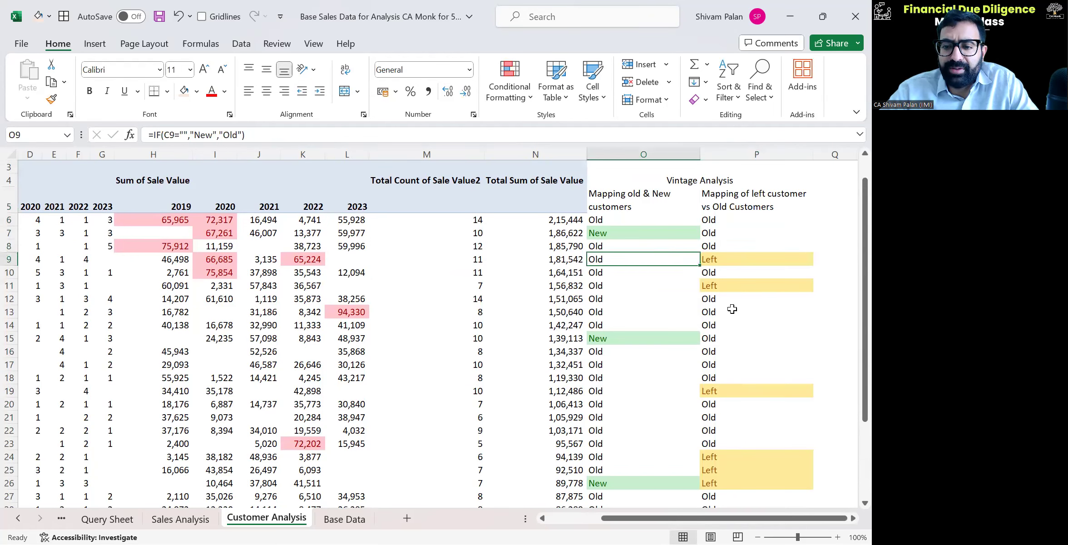
pyautogui.press('Right')
pyautogui.press('Up')
pyautogui.press('Up')
pyautogui.press('Left')
pyautogui.press('Left')
pyautogui.press('Left')
pyautogui.press('Left')
pyautogui.press('Left')
pyautogui.press('Left')
pyautogui.press('Left')
pyautogui.press('Left')
pyautogui.press('Left')
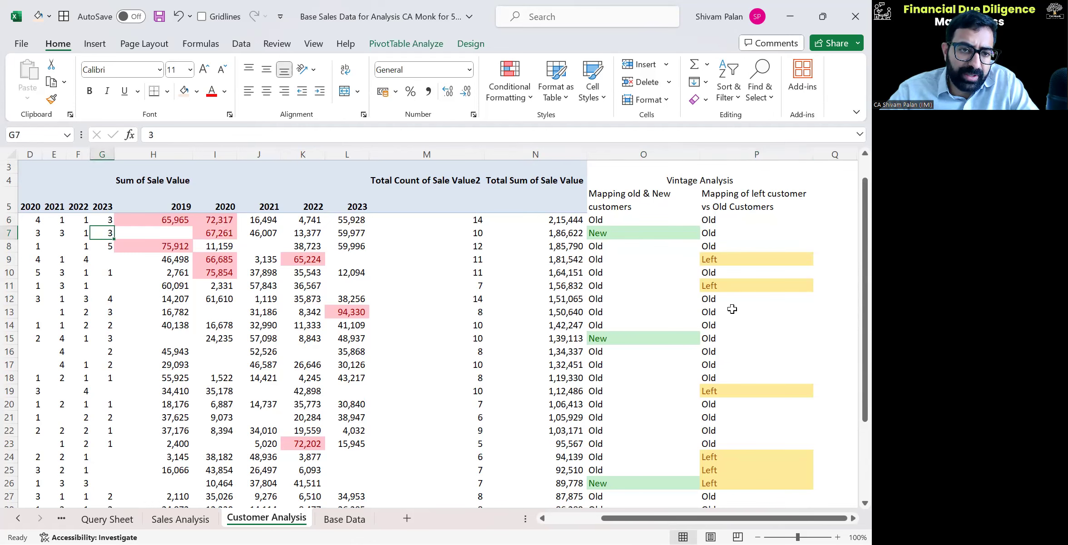
pyautogui.press('Right')
pyautogui.press('Right')
pyautogui.hotkey('ctrl', 'shift', 'Right')
pyautogui.press('Right')
pyautogui.press('Right')
pyautogui.press('Right')
pyautogui.press('Down')
pyautogui.press('Right')
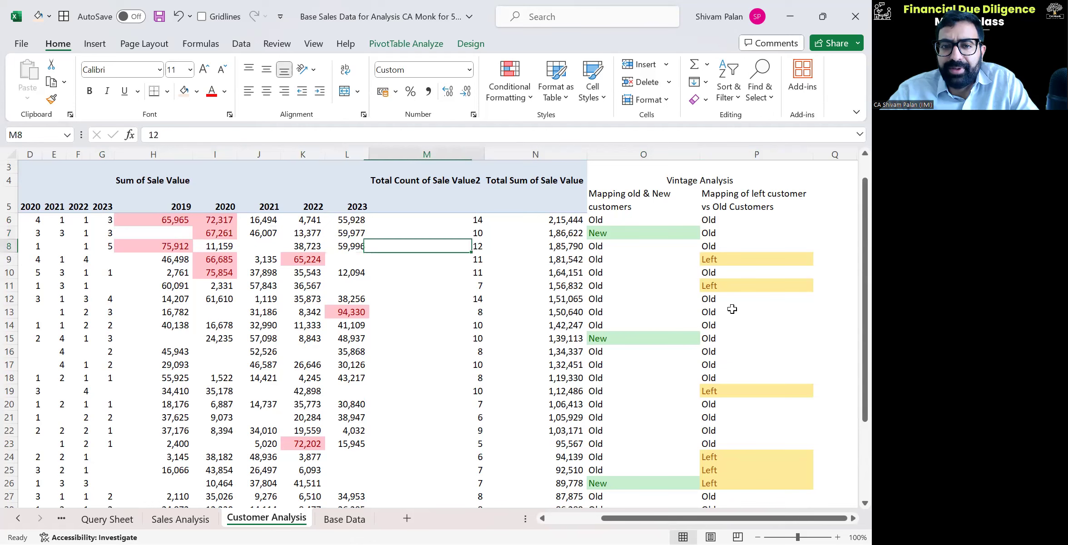
# Step: Examine the three highest-ranked customers in rows 6 to 8 and the Left customer in row 9
pyautogui.press('Right')
pyautogui.press('Right')
pyautogui.press('Down')
pyautogui.press('Up')
pyautogui.hotkey('shift', 'space')
pyautogui.hotkey('shift', 'Up')
pyautogui.hotkey('shift', 'Up')
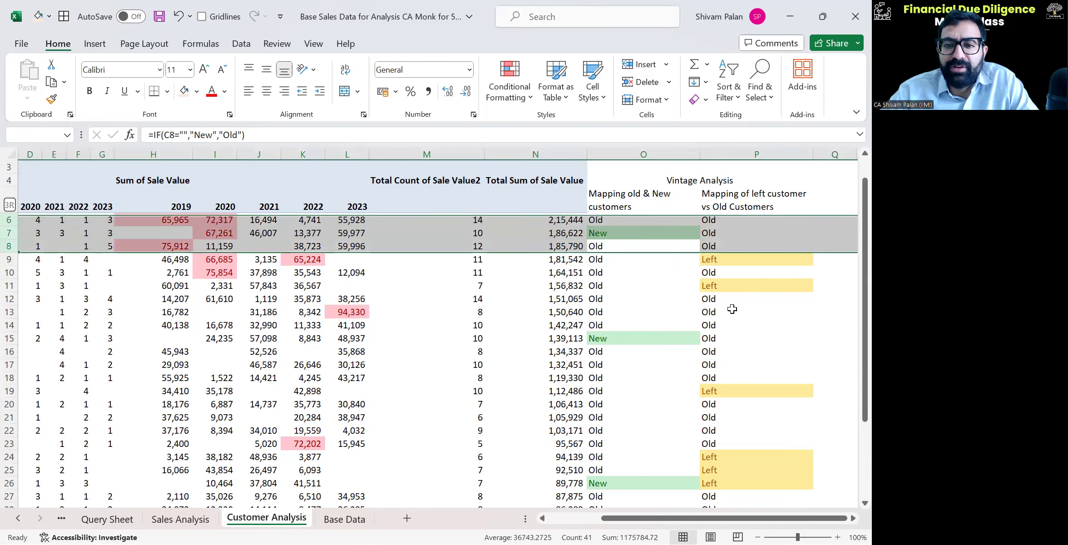
pyautogui.press('Left')
pyautogui.hotkey('shift', 'space')
pyautogui.hotkey('shift', 'Up')
pyautogui.hotkey('shift', 'Up')
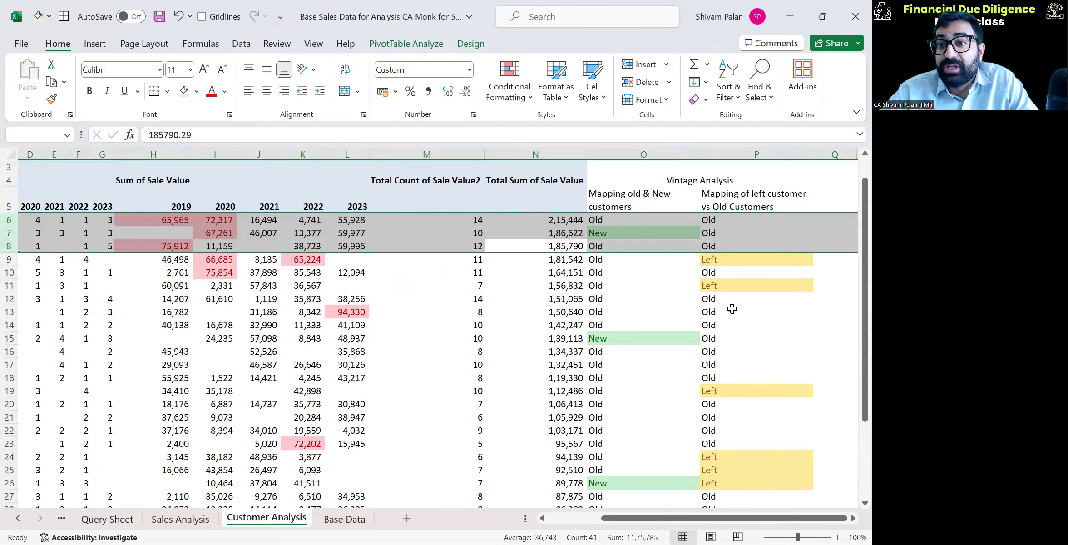
pyautogui.press('Down')
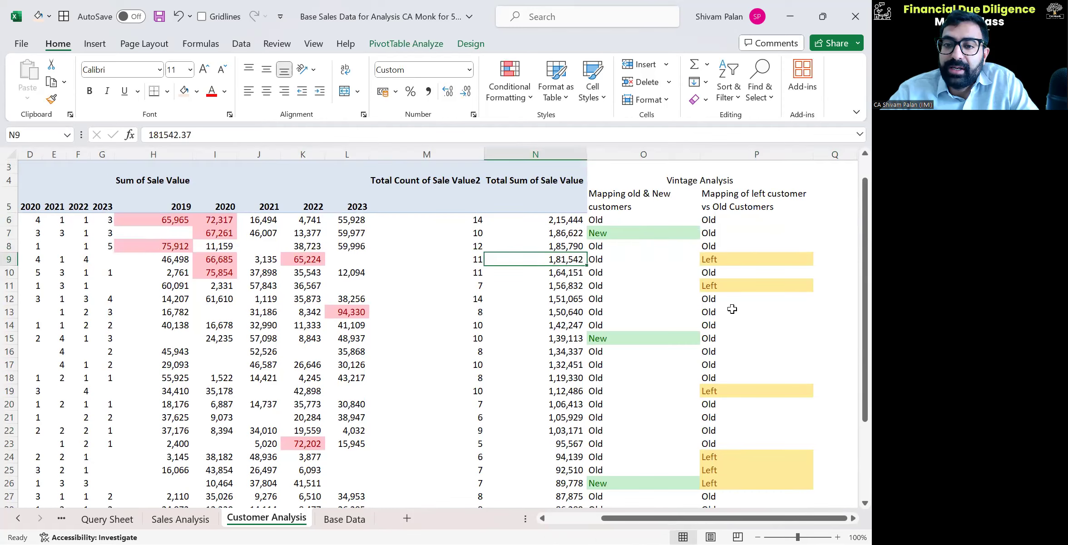
pyautogui.hotkey('shift', 'space')
pyautogui.press('Right')
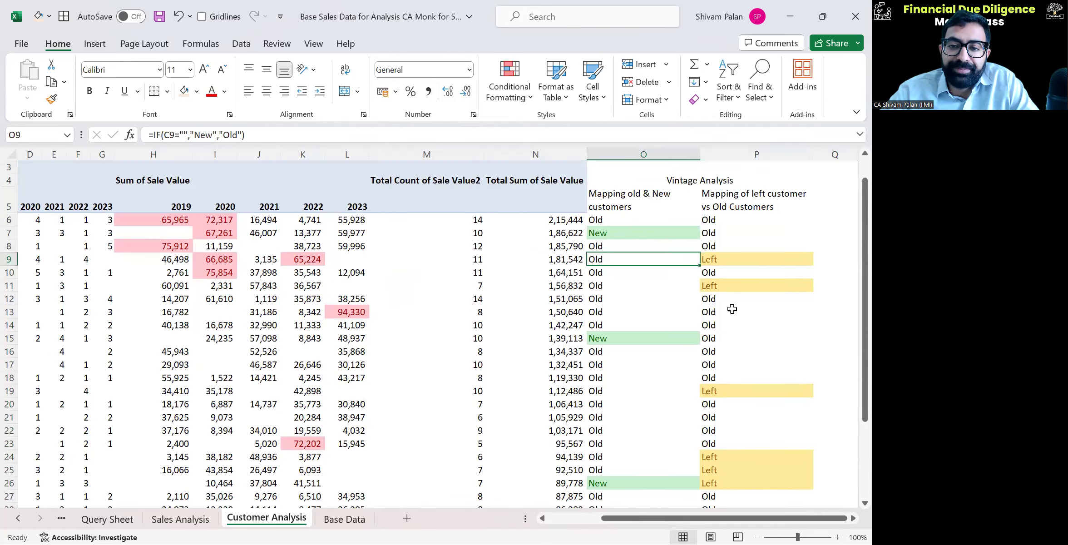
# Step: Insert one blank column between Total Sum of Sale Value and the vintage analysis columns
pyautogui.hotkey('shift', 'Right')
pyautogui.hotkey('ctrl', 'space')
pyautogui.hotkey('ctrl', 'shift', '+')
pyautogui.press('Left')
pyautogui.press('Right')
pyautogui.hotkey('ctrl', 'space')
pyautogui.hotkey('ctrl', '-')
# Step: Enter the formula =N6/M6 in cell O6 to divide the total sale value by the total sale count
pyautogui.press('Up')
pyautogui.press('Up')
pyautogui.press('Up')
pyautogui.write('=')
pyautogui.press('Left')
pyautogui.write('/')
pyautogui.press('Left')
pyautogui.press('Return')
# Step: Fill the average order formula down column O from O6 to O35
pyautogui.press('Left')
pyautogui.hotkey('ctrl', 'Down')
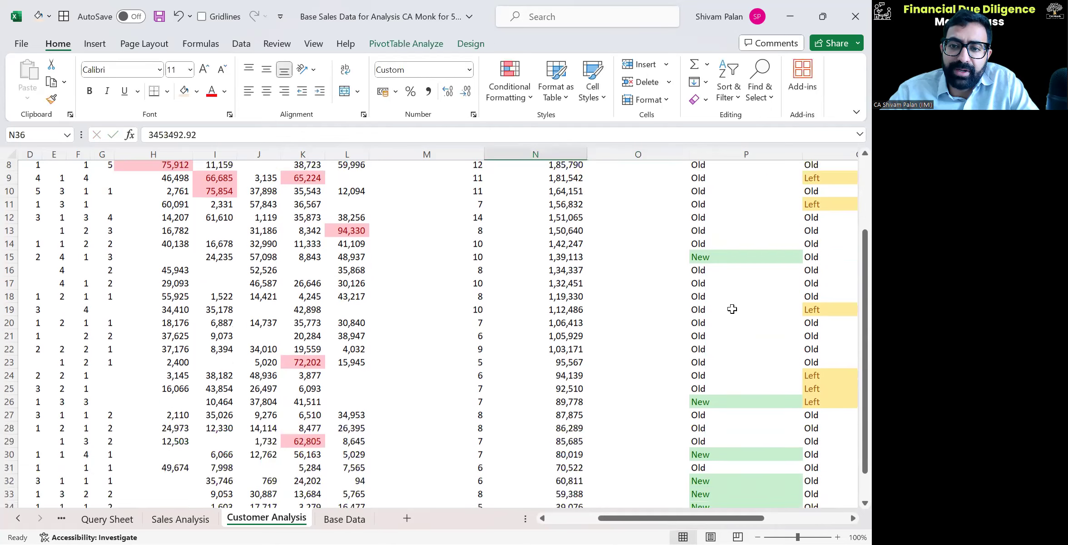
pyautogui.press('Right')
pyautogui.hotkey('ctrl', 'shift', 'Up')
pyautogui.scroll(-1, 732, 308)
pyautogui.scroll(3, 732, 308)
pyautogui.hotkey('ctrl', 'd')
# Step: Enter the heading "Avg. order size" in cell O5
pyautogui.hotkey('ctrl', 'Up')
pyautogui.hotkey('ctrl', 'Down')
pyautogui.press('Up')
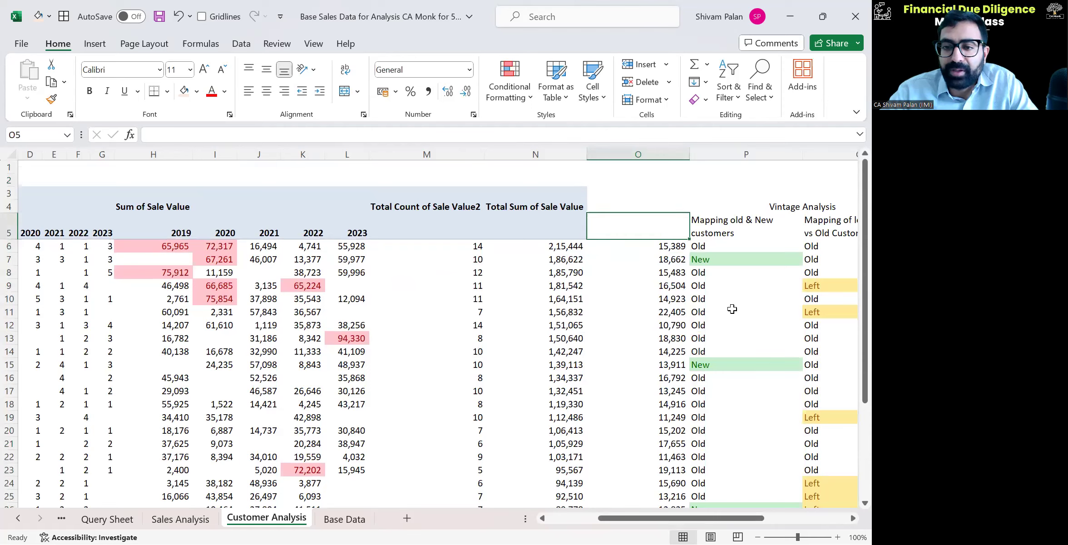
pyautogui.write('Avg. order z')
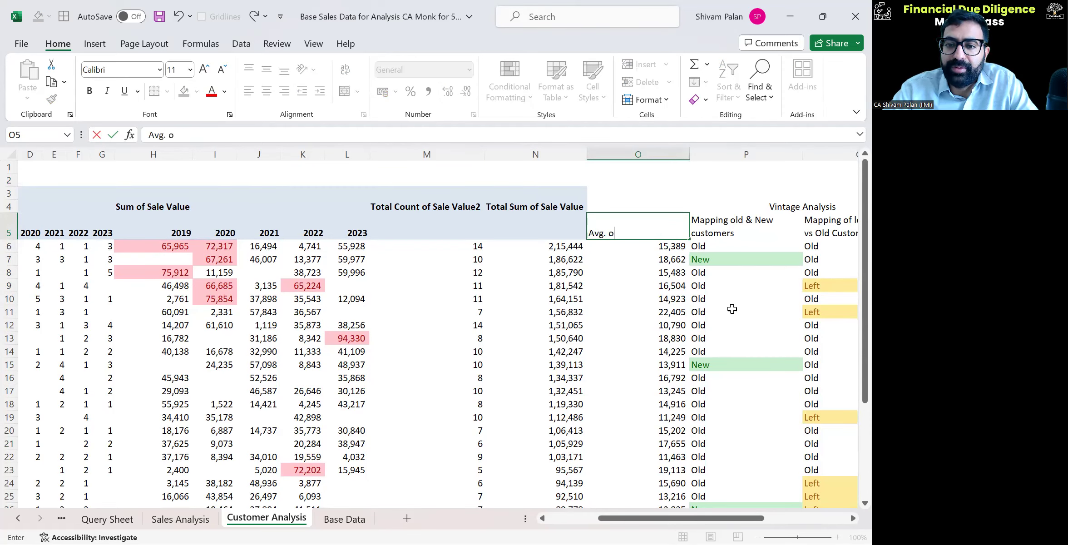
pyautogui.press('BackSpace')
pyautogui.write('size')
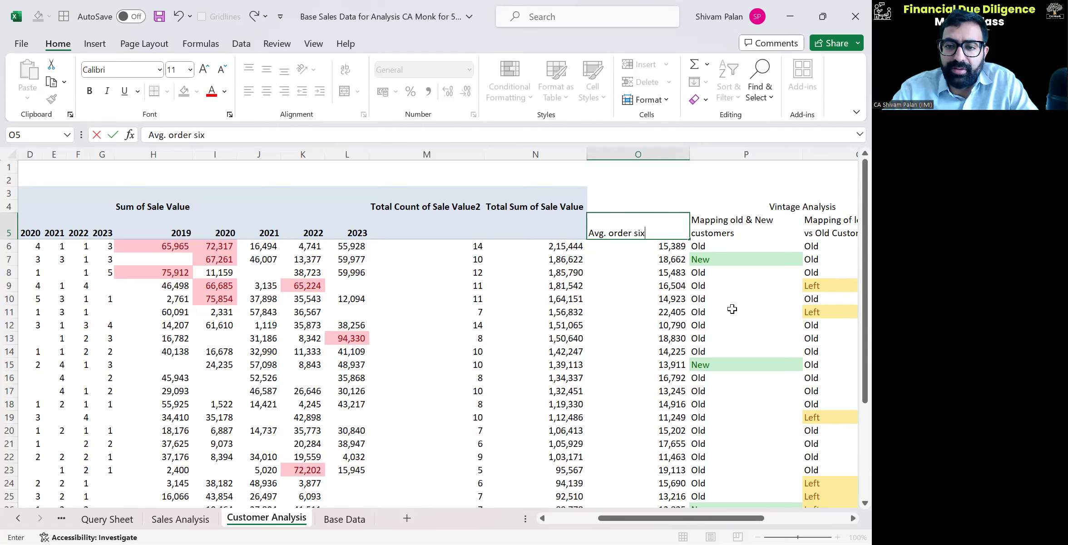
pyautogui.press('BackSpace')
pyautogui.press('BackSpace')
pyautogui.press('BackSpace')
pyautogui.write('ize')
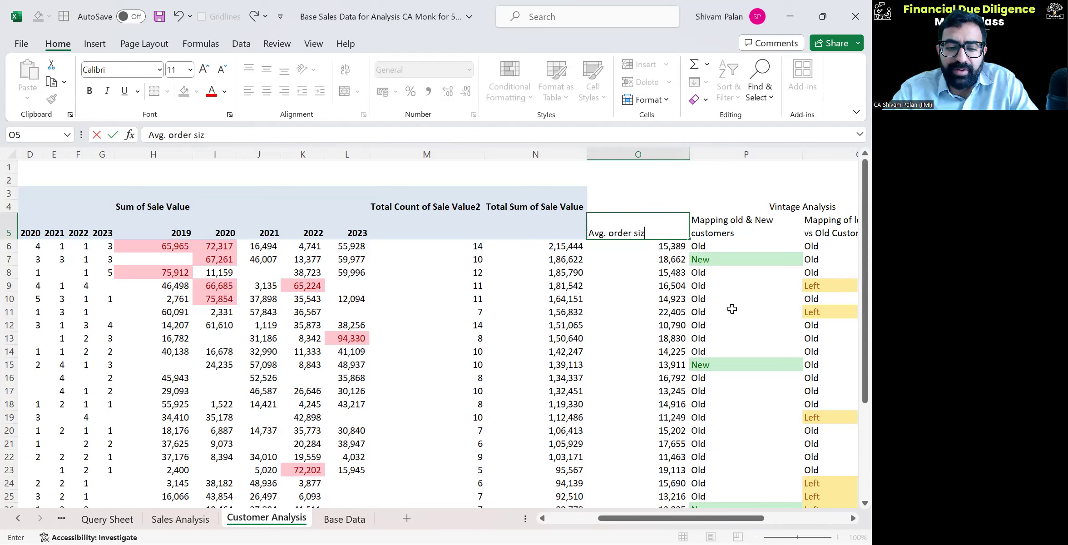
pyautogui.press('Return')
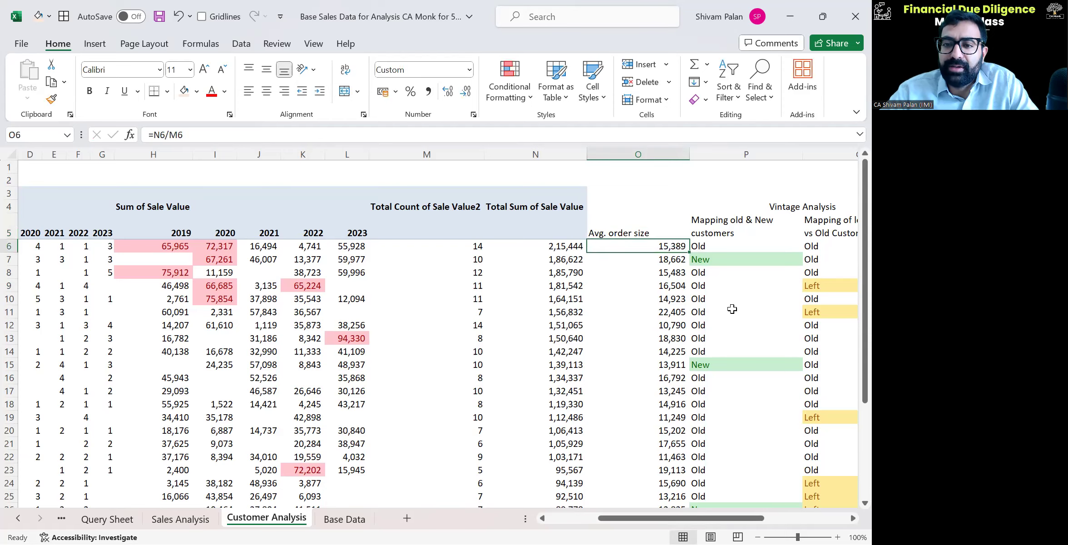
# Step: AutoFit column O's width to its "Avg. order size" heading
pyautogui.press('Up')
pyautogui.press('alt')
pyautogui.press('Escape')
pyautogui.hotkey('alt', 'h')
pyautogui.press('o')
pyautogui.press('i')
# Step: Highlight the top 10 average order sizes in O6:O35 with conditional formatting, using a light red fill and dark red text
pyautogui.press('Down')
pyautogui.hotkey('ctrl', 'shift', 'Down')
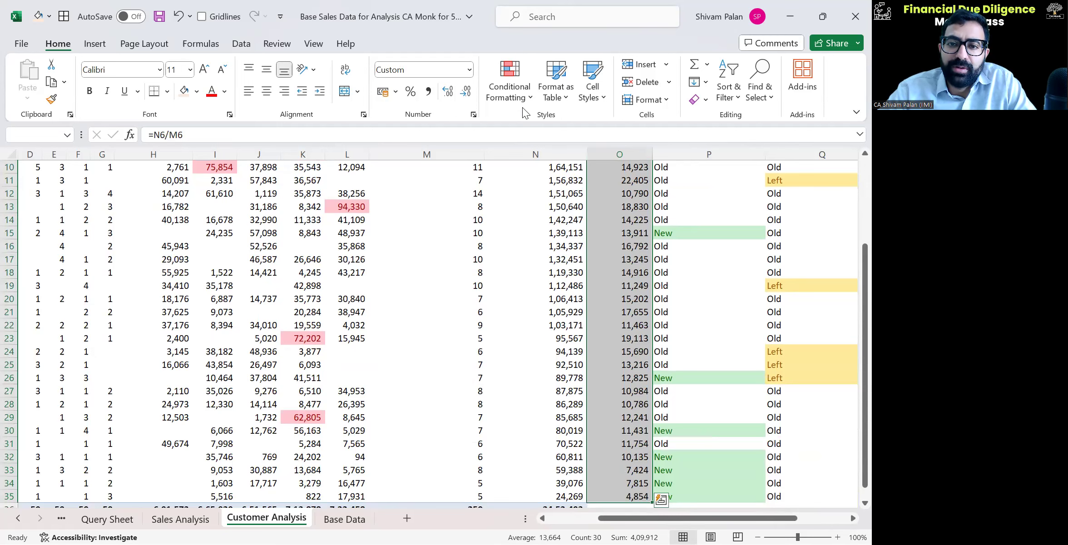
pyautogui.click(526, 96)
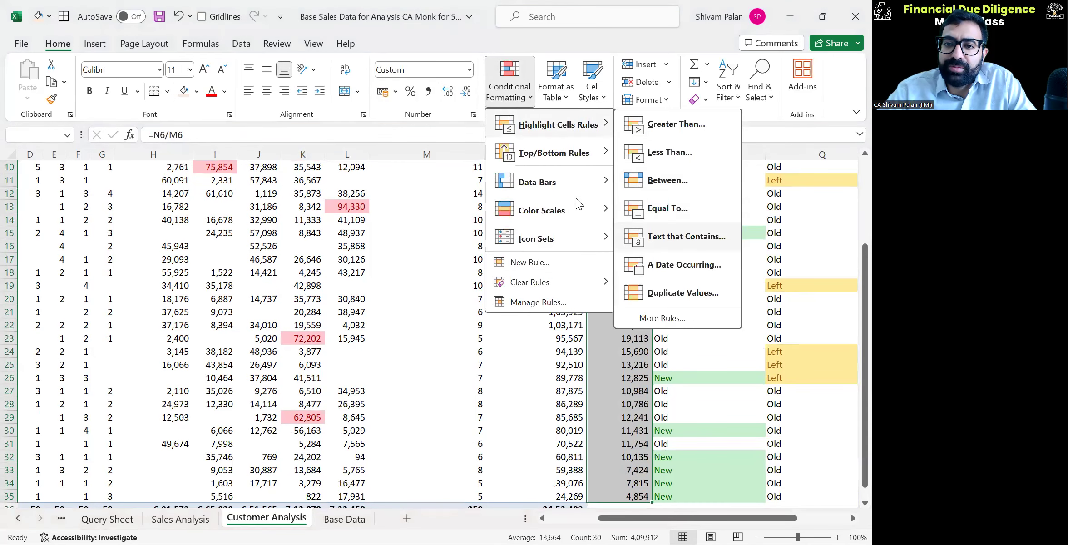
pyautogui.click(657, 151)
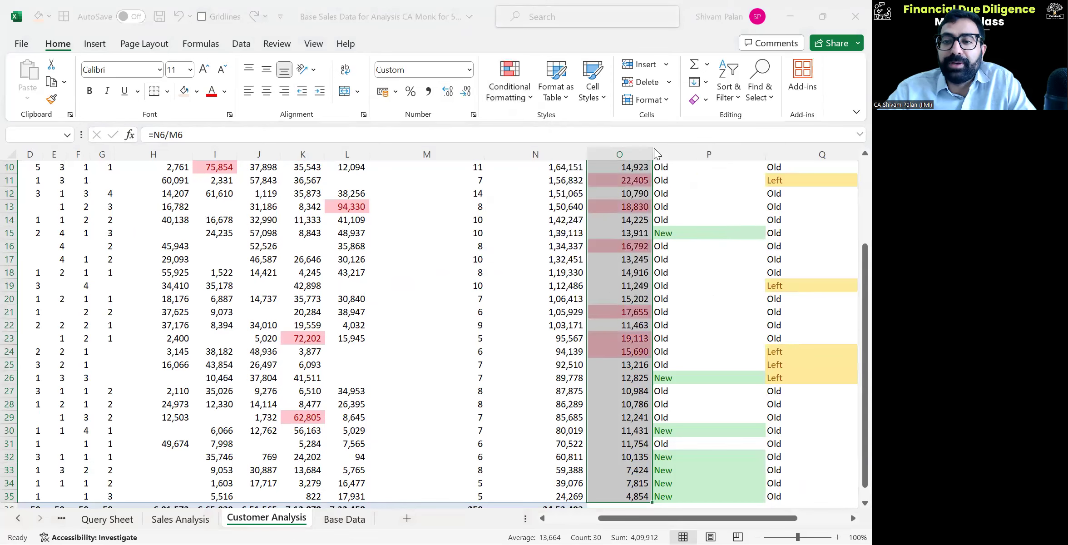
pyautogui.press('Return')
pyautogui.press('Up')
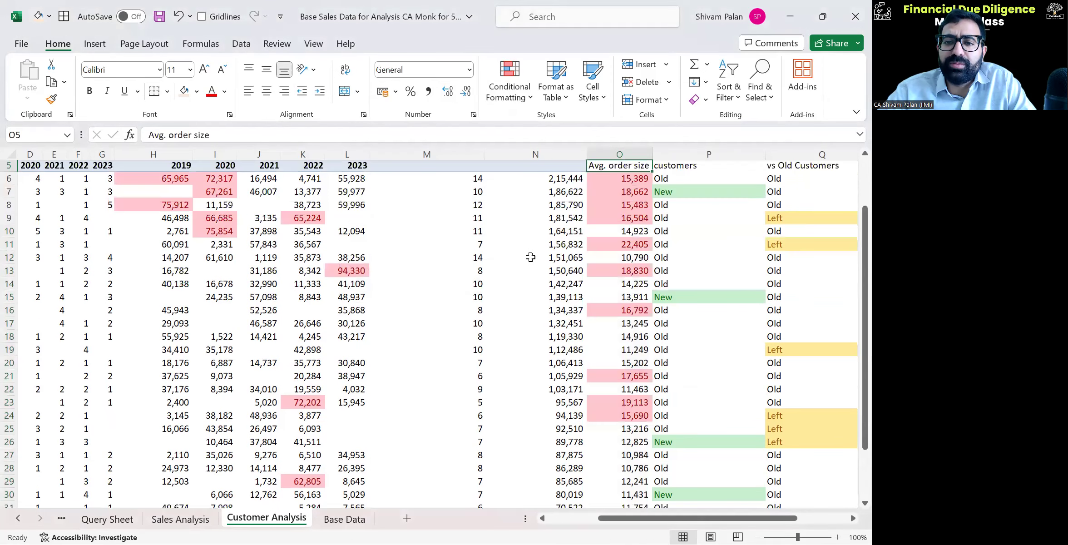
# Step: Review the highlighted average order sizes from O6 down to O9 and the full row 9 record
pyautogui.press('Down')
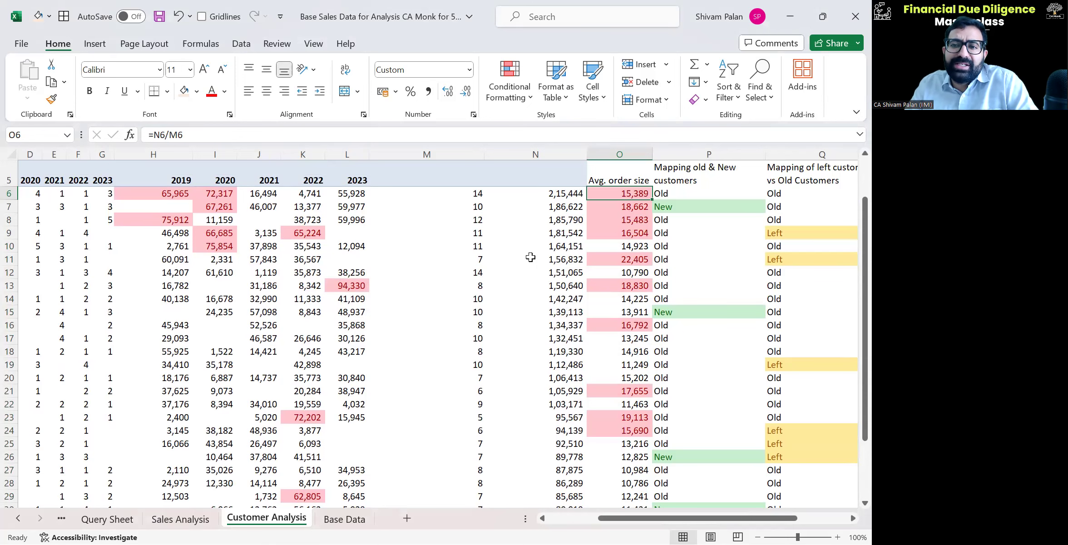
pyautogui.press('Down')
pyautogui.press('Down')
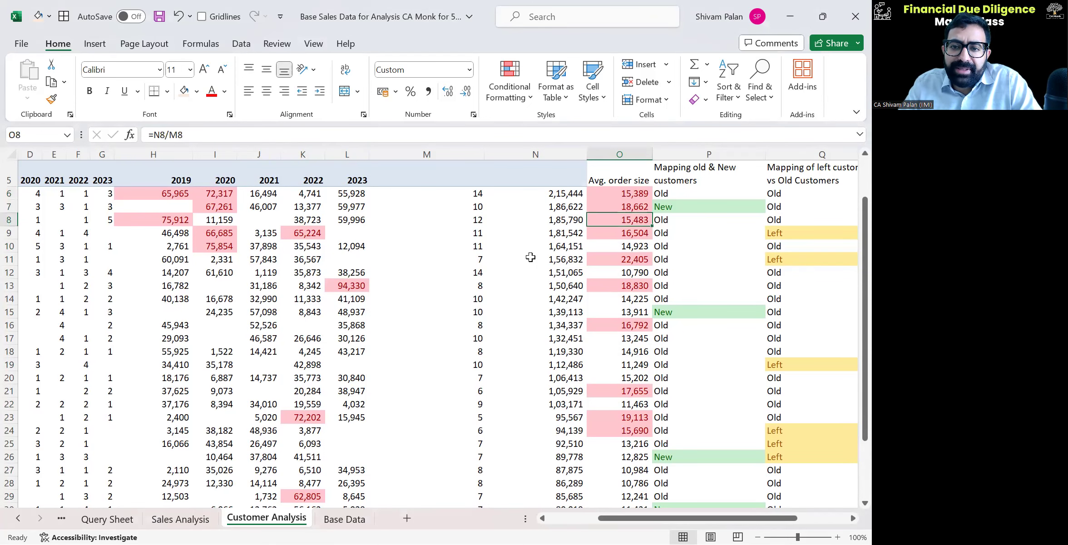
pyautogui.hotkey('shift', 'space')
pyautogui.press('Down')
pyautogui.hotkey('shift', 'space')
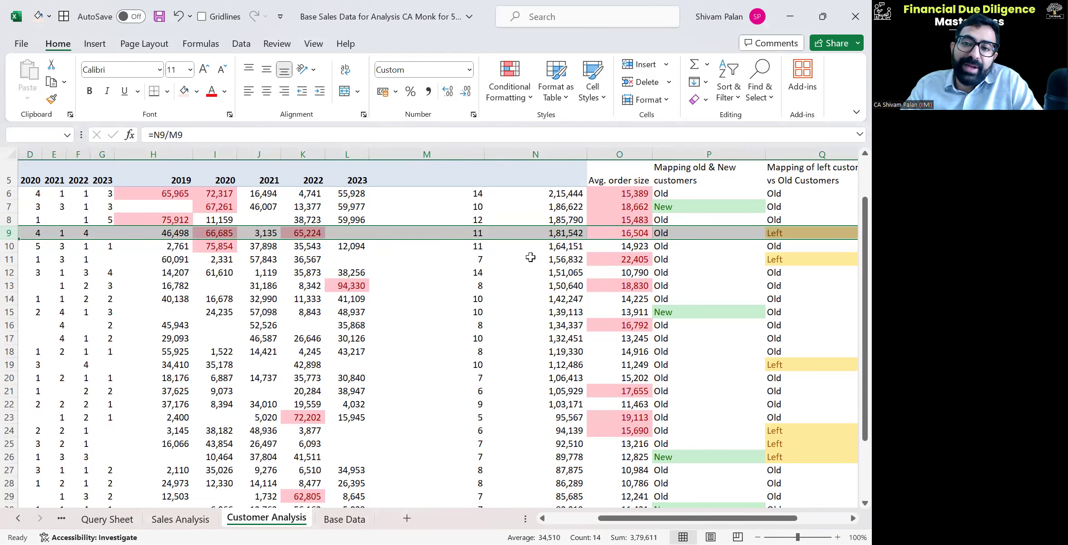
pyautogui.press('Left')
pyautogui.press('Right')
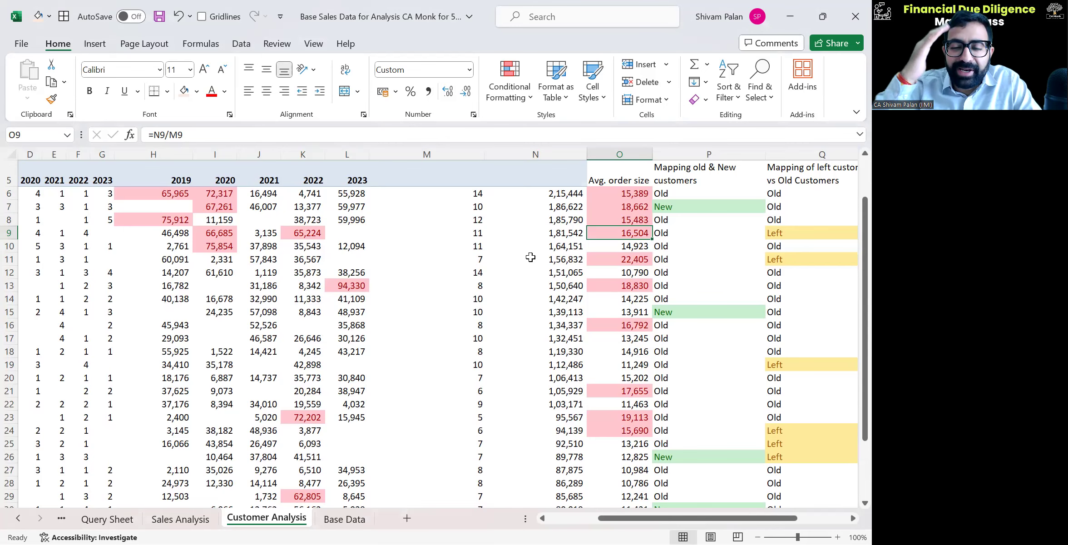
pyautogui.press('Right')
pyautogui.hotkey('shift', 'space')
pyautogui.hotkey('shift', 'Left')
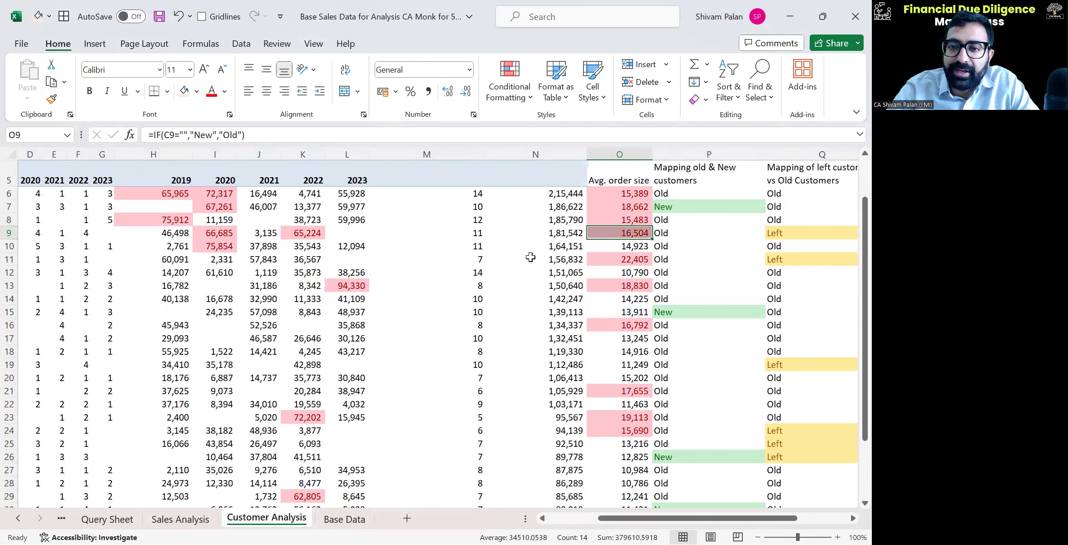
# Step: Examine the yearly sale values from 2019 to 2023 for the customer in row 9
pyautogui.hotkey('shift', 'Right')
pyautogui.press('Left')
pyautogui.press('Left')
pyautogui.press('Left')
pyautogui.press('Left')
pyautogui.press('Left')
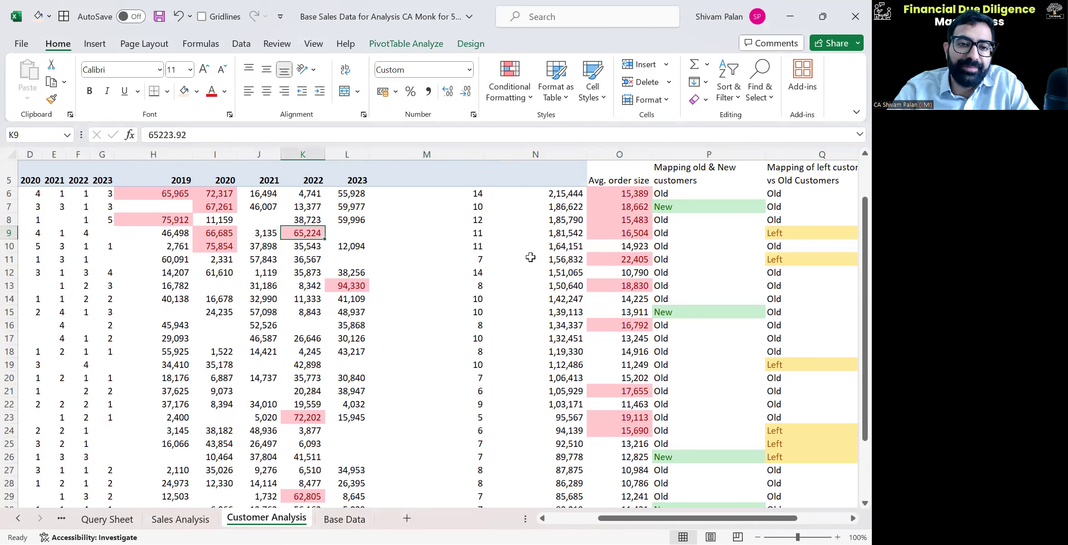
pyautogui.press('Left')
pyautogui.press('Left')
pyautogui.press('Left')
pyautogui.hotkey('shift', 'Right')
pyautogui.hotkey('shift', 'Right')
pyautogui.hotkey('shift', 'Right')
pyautogui.hotkey('shift', 'Right')
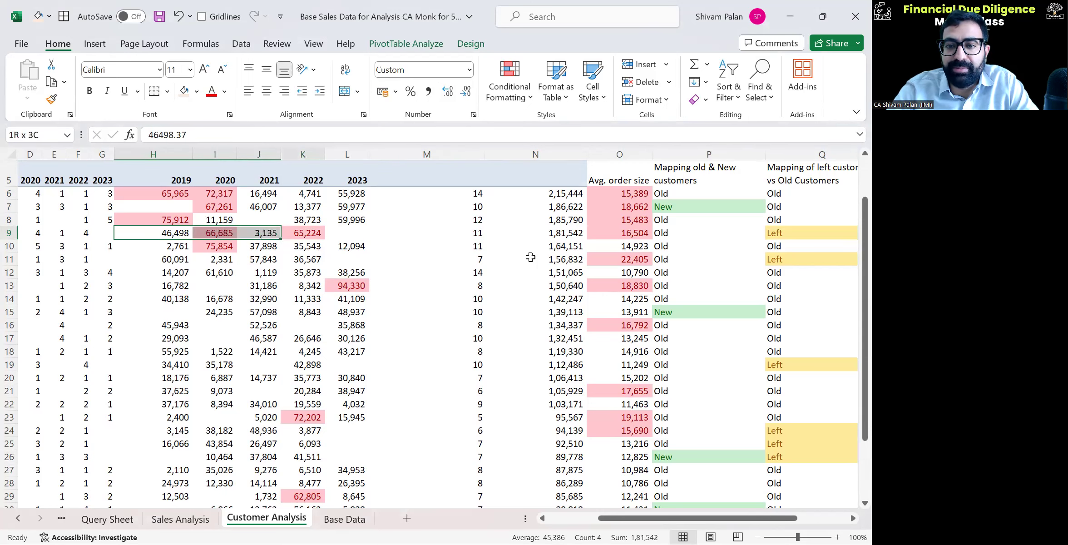
pyautogui.press('Right')
pyautogui.press('Right')
pyautogui.press('Right')
pyautogui.press('Right')
pyautogui.hotkey('shift', 'space')
pyautogui.press('Right')
pyautogui.press('Left')
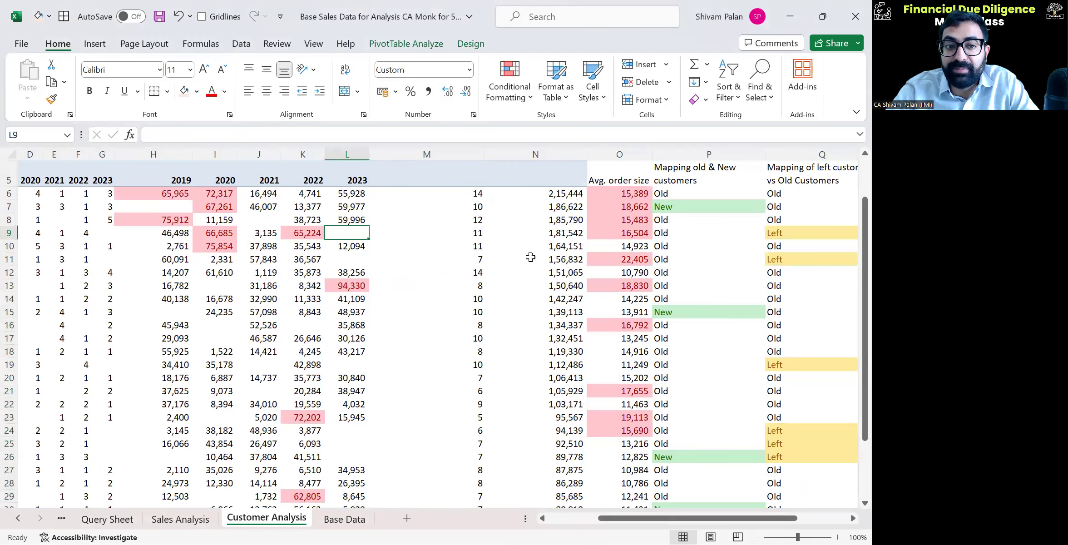
# Step: Check row 9 from the customer name through the average order size to the old, new and left mappings
pyautogui.press('Left')
pyautogui.press('Left')
pyautogui.press('Left')
pyautogui.press('Left')
pyautogui.press('Left')
pyautogui.press('Left')
pyautogui.press('Left')
pyautogui.press('Left')
pyautogui.press('Left')
pyautogui.press('Left')
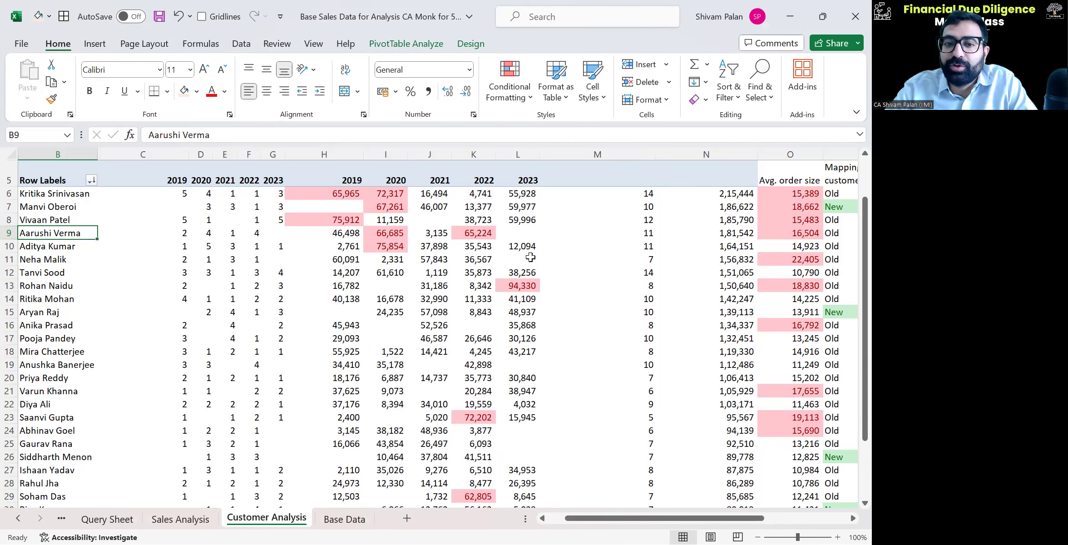
pyautogui.press('Right')
pyautogui.press('Right')
pyautogui.press('Right')
pyautogui.press('Right')
pyautogui.press('Right')
pyautogui.press('Right')
pyautogui.press('Right')
pyautogui.press('Right')
pyautogui.press('Right')
pyautogui.press('Right')
pyautogui.press('Right')
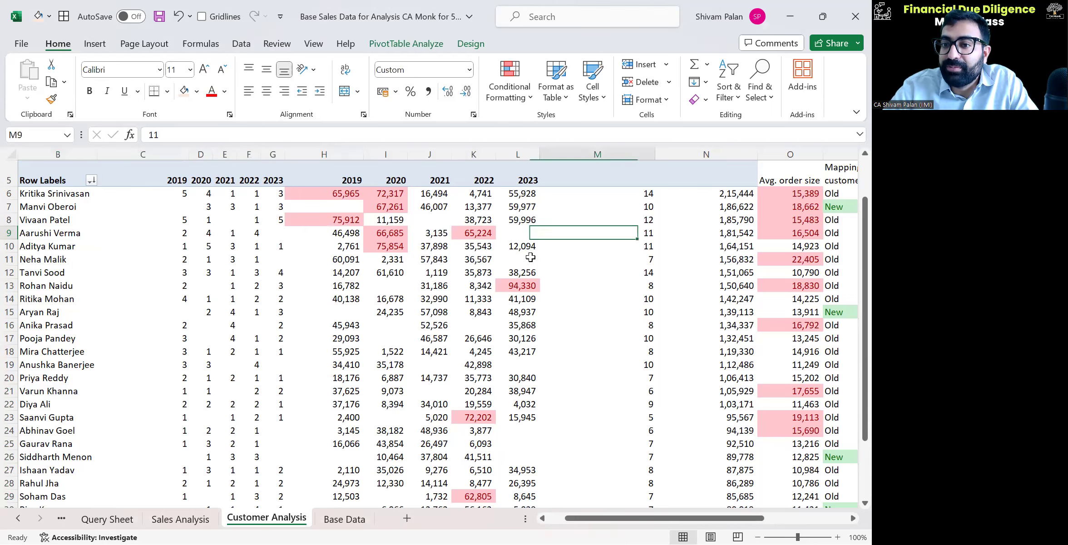
pyautogui.press('Right')
pyautogui.press('Right')
pyautogui.press('Right')
pyautogui.press('Right')
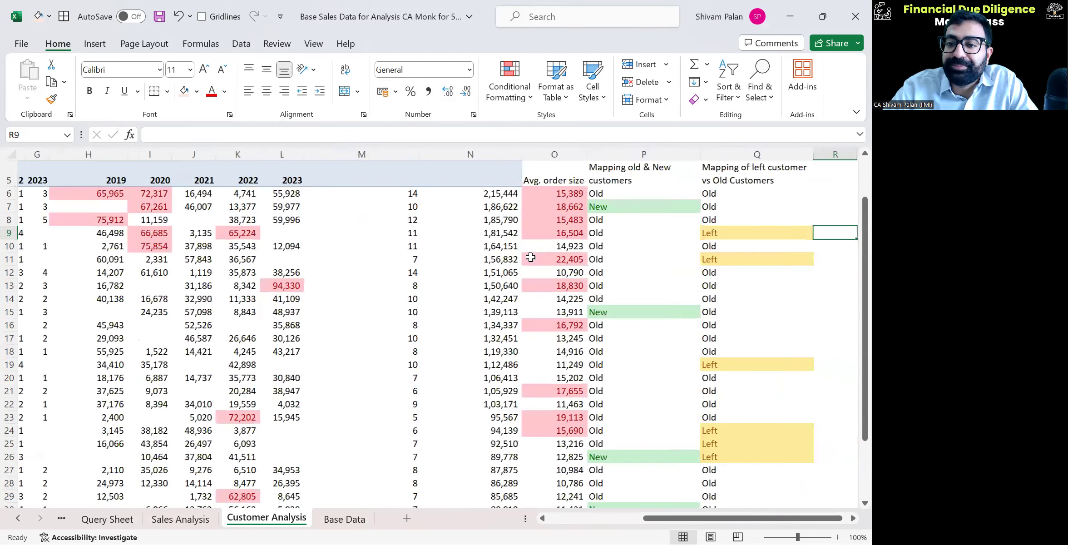
# Step: Inspect the whole row 11 record of the customer mapped as Left
pyautogui.press('Left')
pyautogui.press('Down')
pyautogui.press('Down')
pyautogui.hotkey('ctrl', 'shift', 'Left')
pyautogui.hotkey('ctrl', 'shift', 'Left')
pyautogui.hotkey('ctrl', 'shift', 'Left')
pyautogui.hotkey('ctrl', 'shift', 'Left')
pyautogui.hotkey('ctrl', 'shift', 'Left')
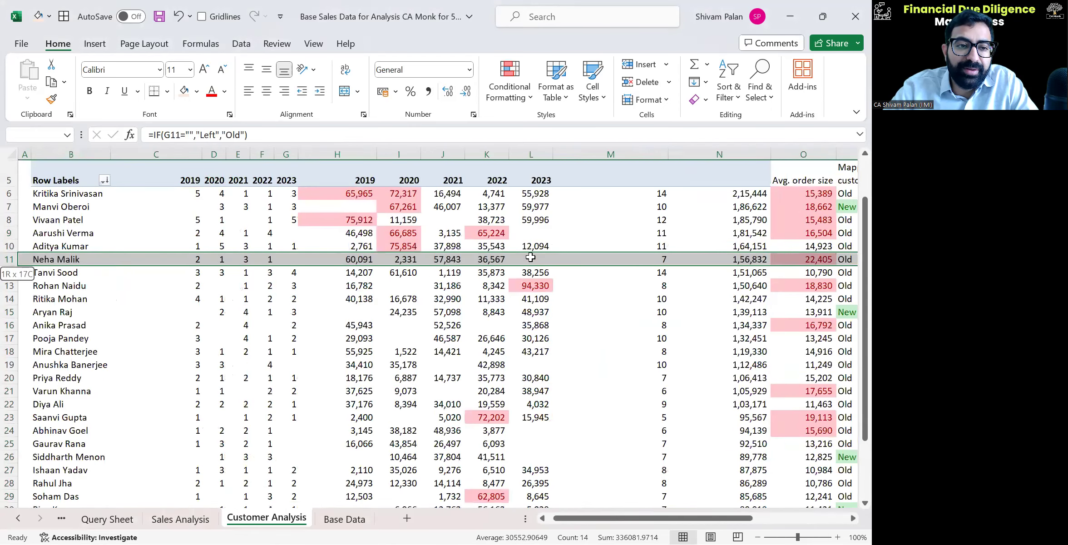
pyautogui.hotkey('shift', 'Right')
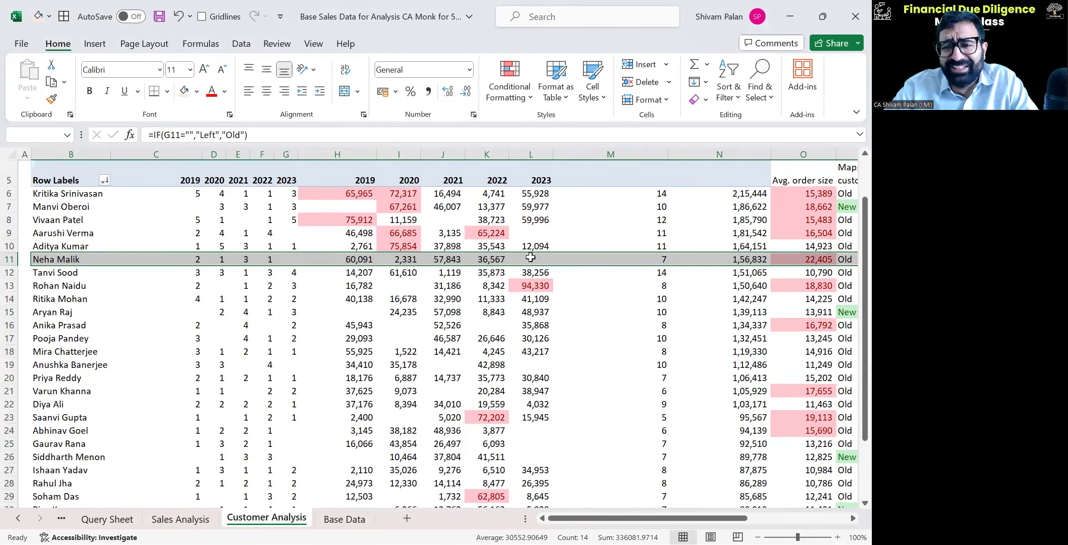
# Step: Go down the left customer mapping column to row 26 and inspect that customer's full record
pyautogui.hotkey('ctrl', 'Right')
pyautogui.hotkey('ctrl', 'Left')
pyautogui.hotkey('ctrl', 'Left')
pyautogui.press('Right')
pyautogui.press('Right')
pyautogui.press('Right')
pyautogui.press('Right')
pyautogui.press('Down')
pyautogui.press('Down')
pyautogui.press('Down')
pyautogui.press('Down')
pyautogui.press('Down')
pyautogui.press('Down')
pyautogui.press('Down')
pyautogui.press('Down')
pyautogui.press('Down')
pyautogui.press('Down')
pyautogui.press('Down')
pyautogui.press('Down')
pyautogui.press('Down')
pyautogui.press('Down')
pyautogui.press('Down')
pyautogui.press('Down')
pyautogui.press('Down')
pyautogui.press('Down')
pyautogui.press('Up')
pyautogui.press('Up')
pyautogui.press('Up')
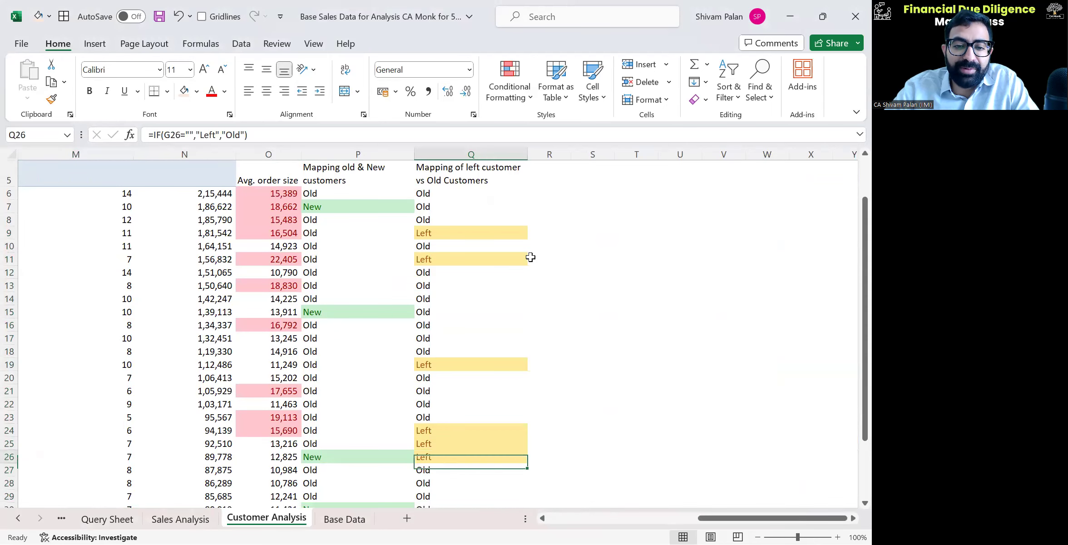
pyautogui.hotkey('shift', 'Home')
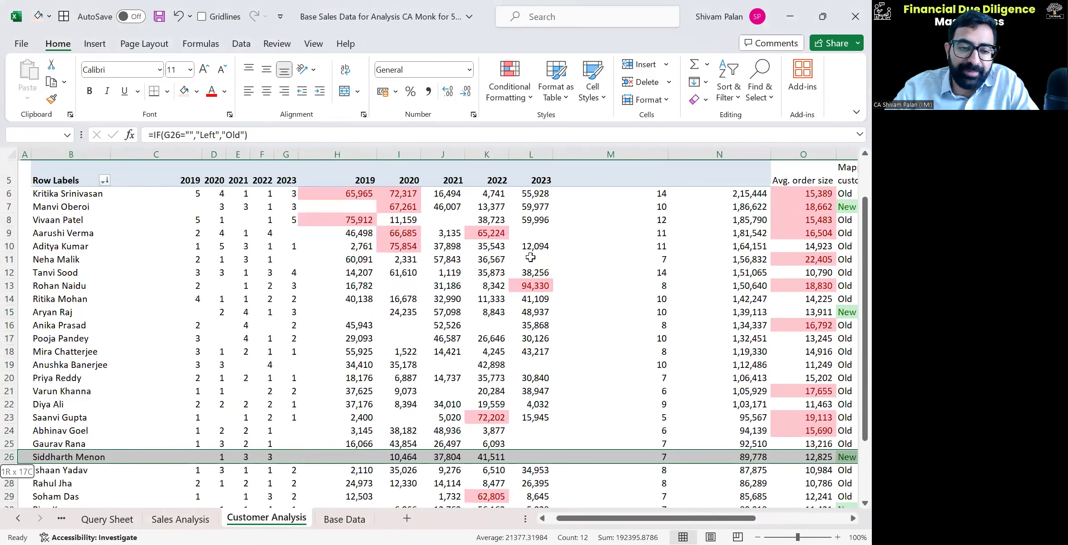
pyautogui.hotkey('shift', 'Right')
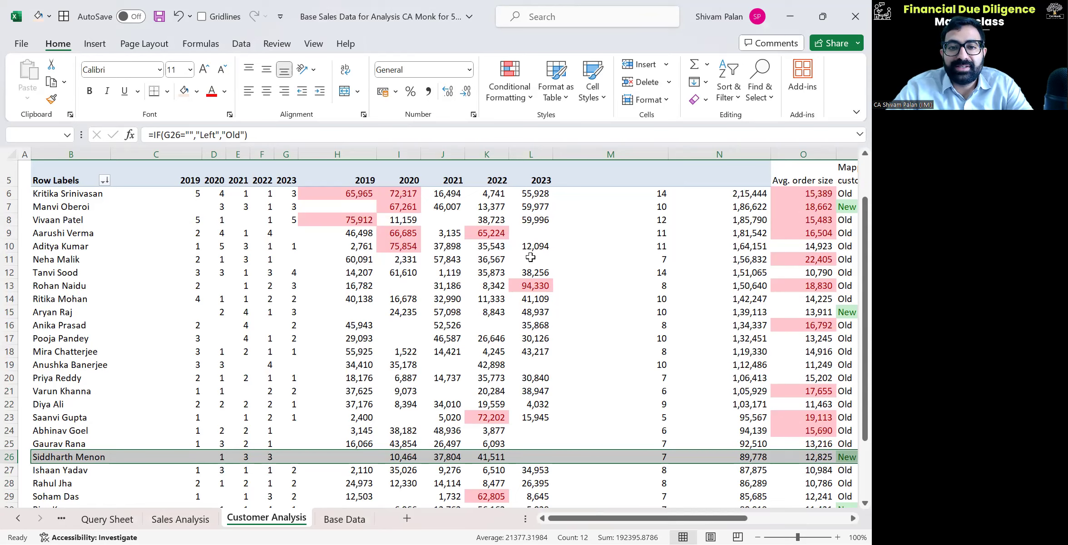
# Step: Insert a blank column O directly before the "Avg. order size" column
pyautogui.hotkey('ctrl', 'Up')
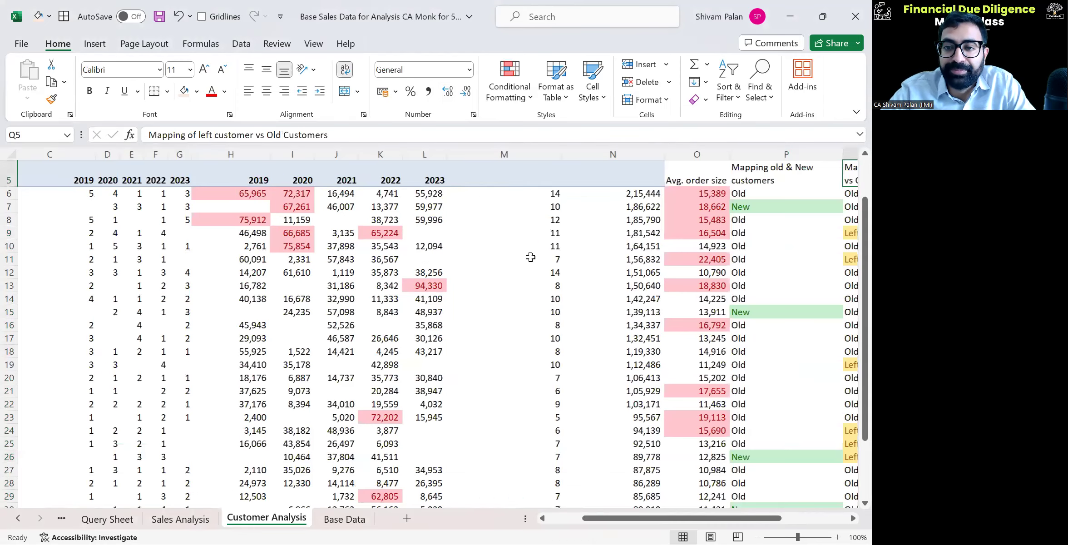
pyautogui.press('Left')
pyautogui.press('Left')
pyautogui.hotkey('ctrl', 'space')
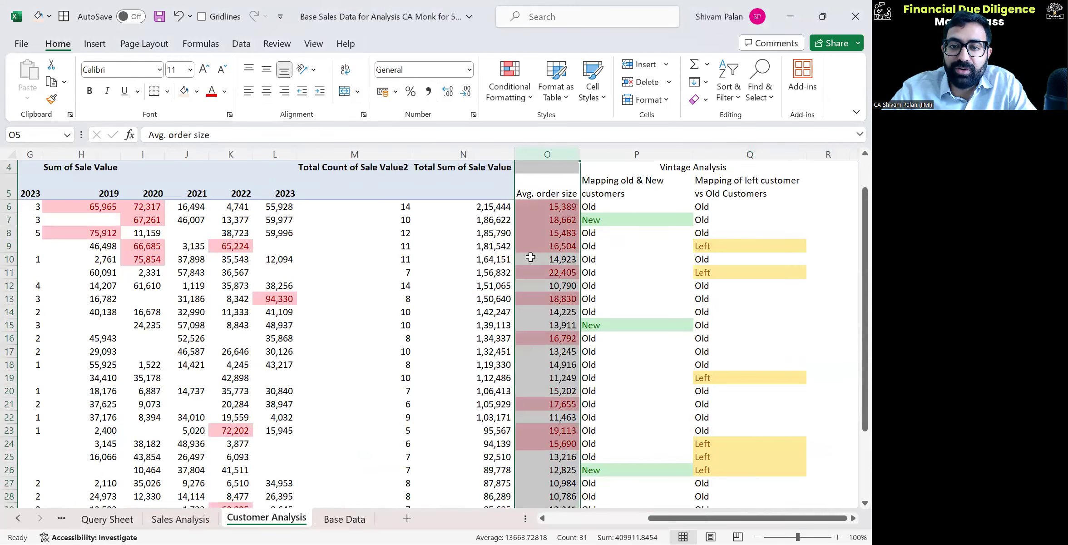
pyautogui.hotkey('ctrl', 'shift', '+')
pyautogui.press('Down')
pyautogui.press('Up')
pyautogui.press('Down')
pyautogui.press('Up')
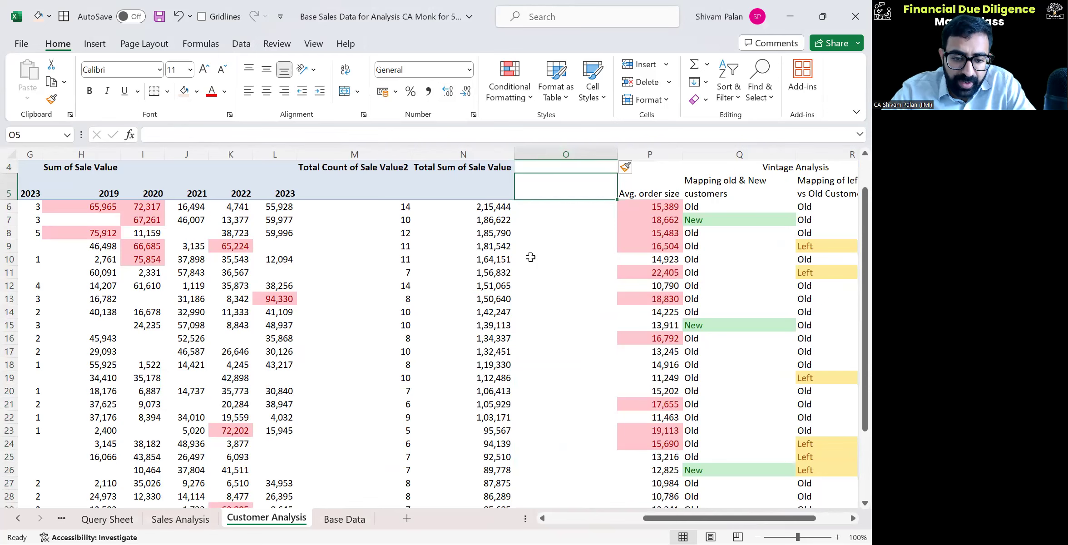
# Step: Enter the formula =N6/N36 in O6 to divide the first customer's total sale value by the grand total
pyautogui.press('Down')
pyautogui.press('Left')
pyautogui.hotkey('ctrl', 'Down')
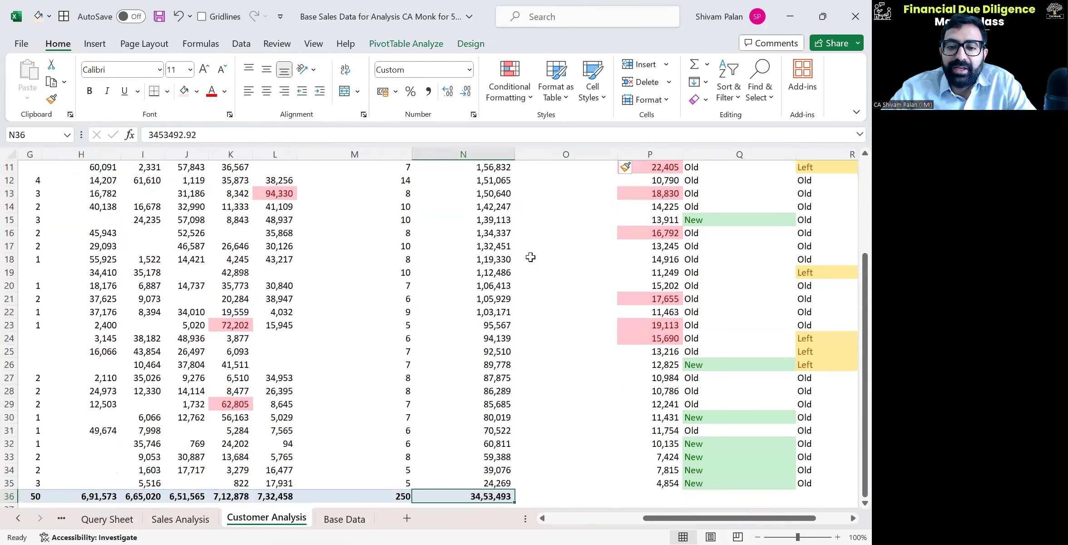
pyautogui.hotkey('ctrl', 'Up')
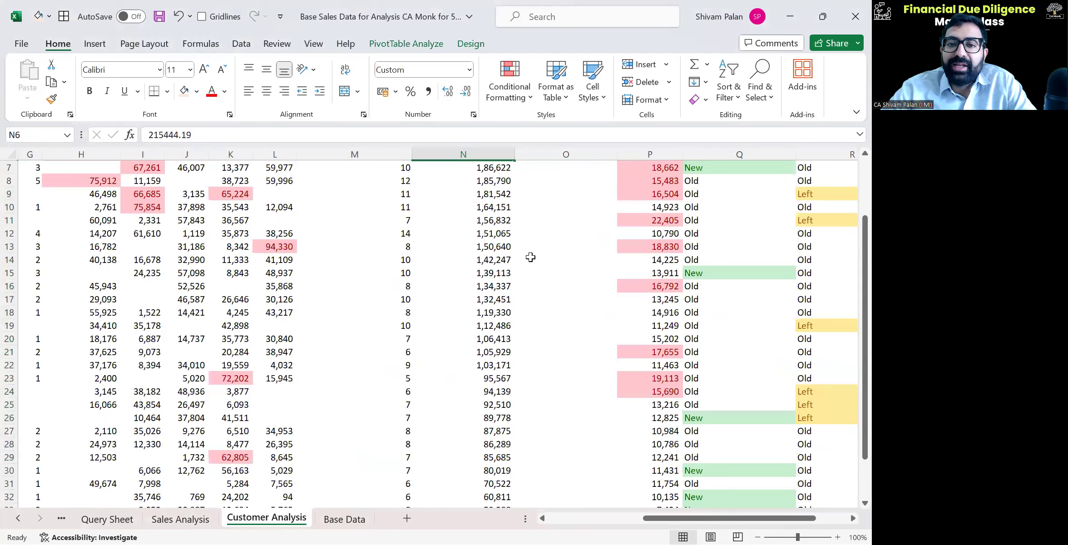
pyautogui.press('Right')
pyautogui.write('=')
pyautogui.press('Left')
pyautogui.write('/')
pyautogui.press('Left')
pyautogui.hotkey('ctrl', 'Down')
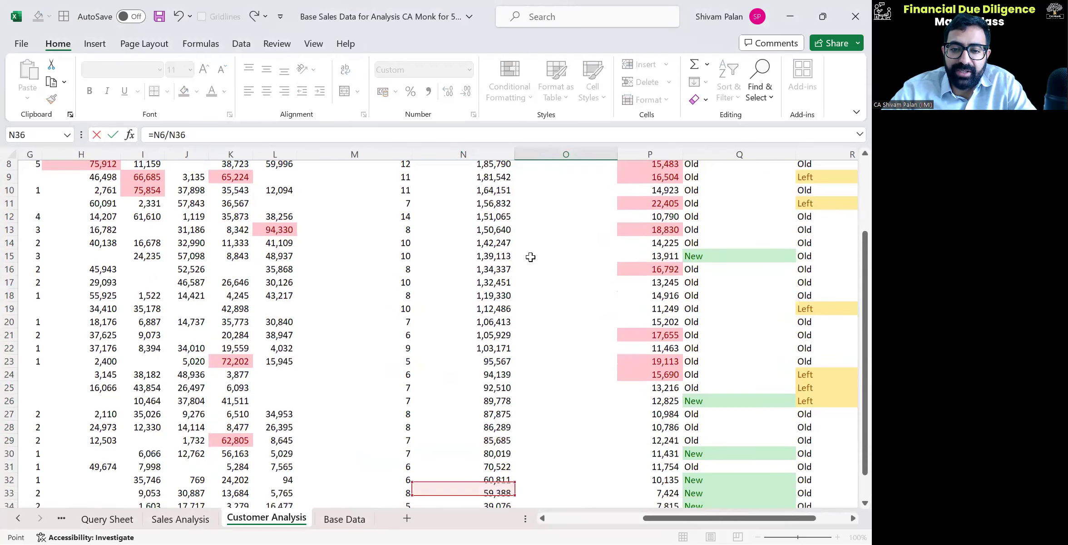
pyautogui.press('Return')
# Step: Make the grand total reference in the O6 formula absolute so it reads =N6/$N$36
pyautogui.press('Up')
pyautogui.press('F2')
pyautogui.hotkey('shift', 'Left')
pyautogui.hotkey('shift', 'Left')
pyautogui.hotkey('shift', 'Left')
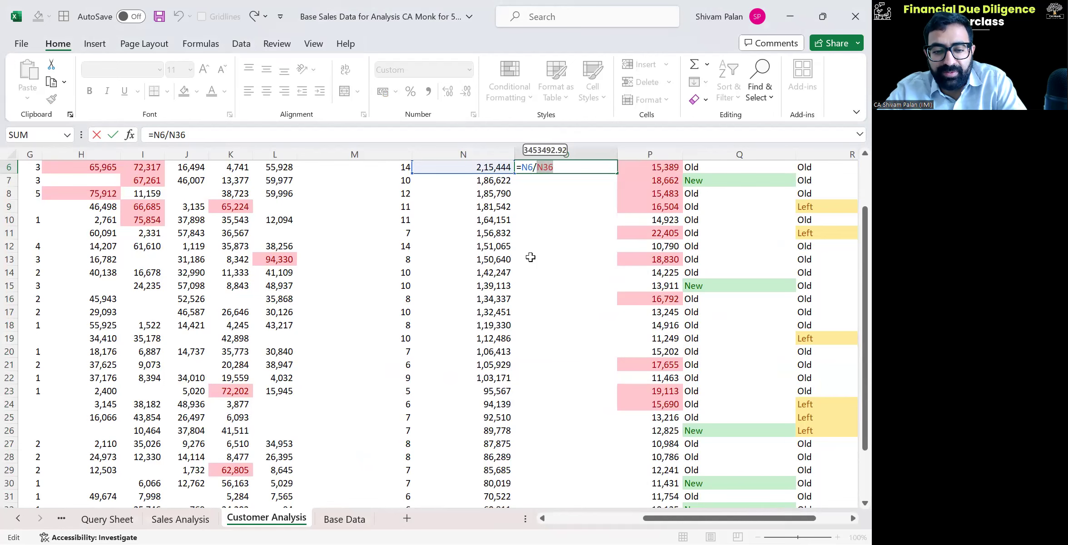
pyautogui.press('Escape')
# Step: Fill the sales share formula down from O6 to O35 and format the cells as percentages
pyautogui.press('Left')
pyautogui.hotkey('ctrl', 'Down')
pyautogui.press('Right')
pyautogui.press('Up')
pyautogui.hotkey('ctrl', 'shift', 'Up')
pyautogui.hotkey('ctrl', 'd')
pyautogui.hotkey('alt', 'h')
pyautogui.press('p')
pyautogui.hotkey('ctrl', 'BackSpace')
pyautogui.hotkey('ctrl', 'Up')
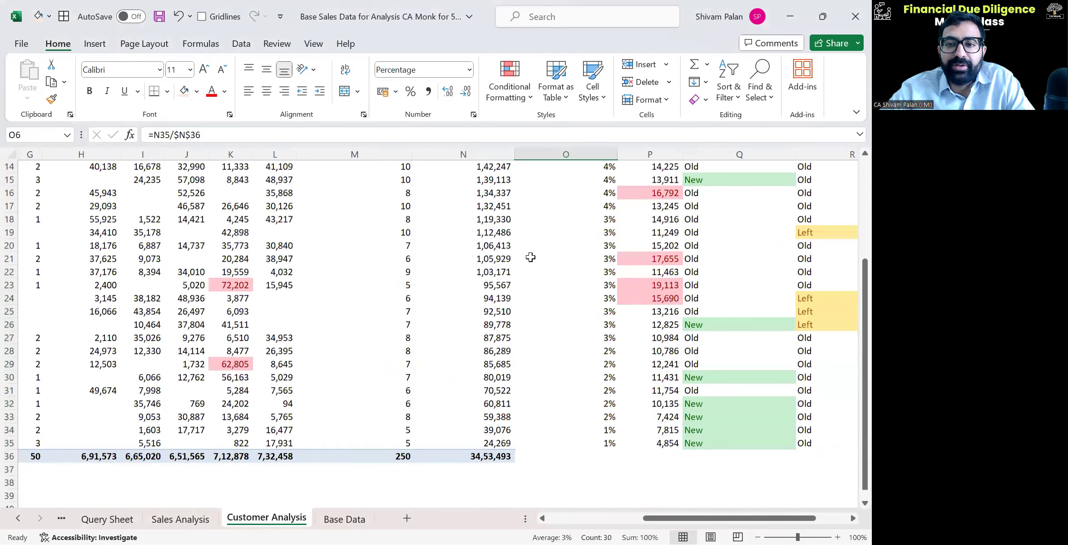
# Step: Examine the combined sales share of the first ten customers in O6:O15 together with their pivot rows
pyautogui.hotkey('shift', 'Down')
pyautogui.hotkey('shift', 'Down')
pyautogui.hotkey('shift', 'Down')
pyautogui.hotkey('shift', 'Down')
pyautogui.hotkey('shift', 'Down')
pyautogui.hotkey('shift', 'Down')
pyautogui.hotkey('shift', 'Down')
pyautogui.hotkey('shift', 'Down')
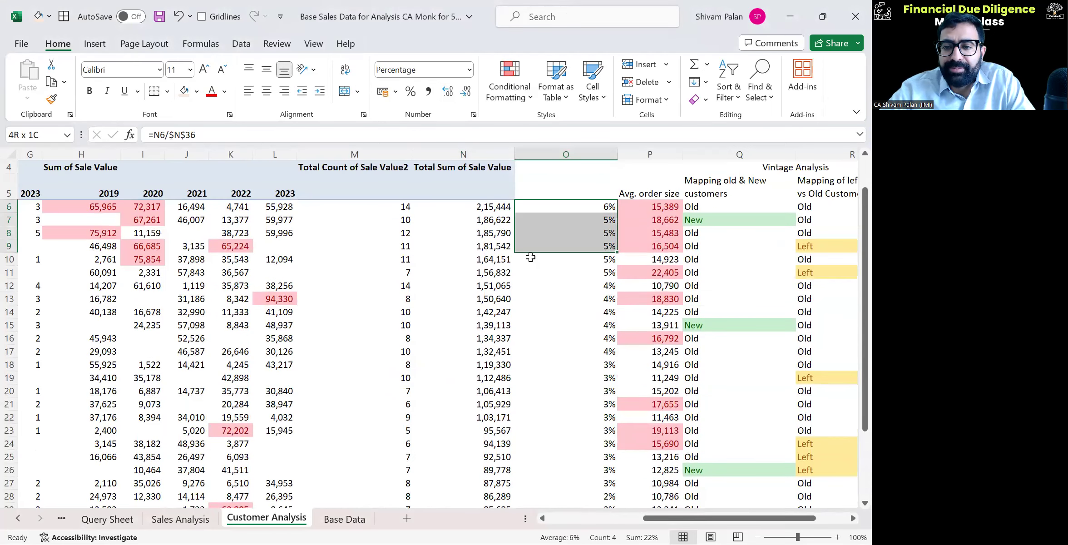
pyautogui.hotkey('shift', 'Down')
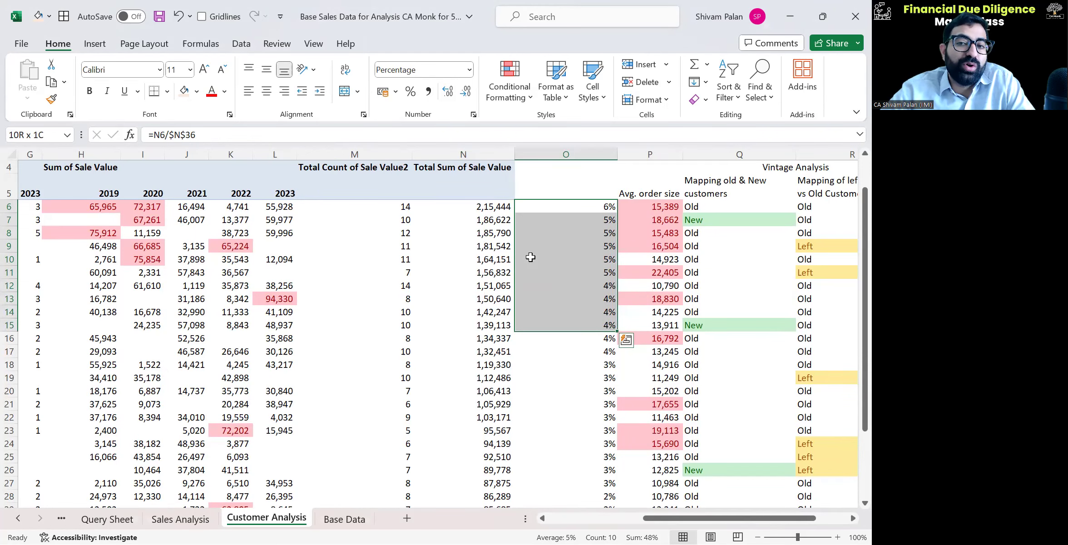
pyautogui.hotkey('ctrl', 'shift', 'Left')
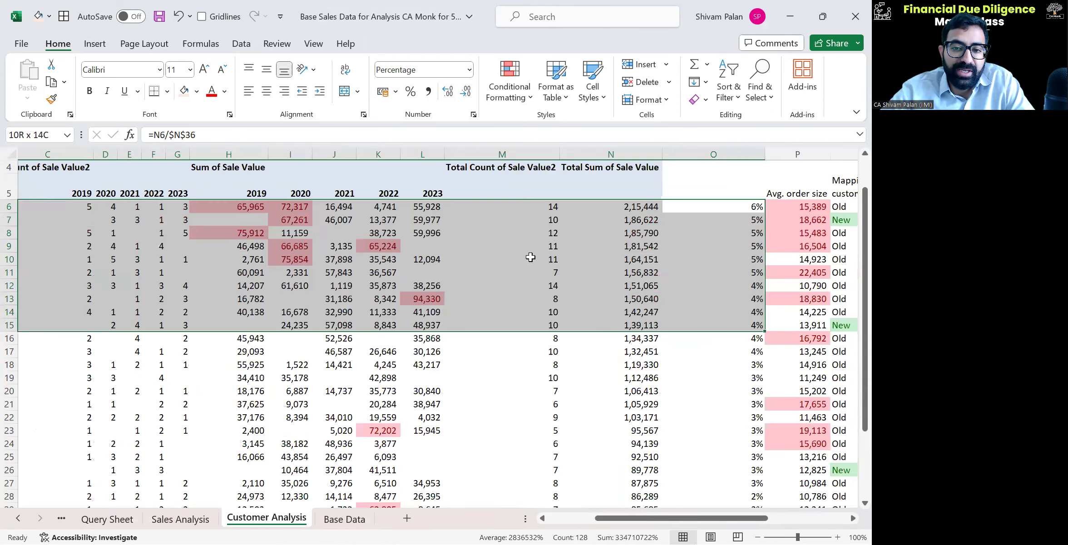
# Step: Examine the first ten customers' sales shares in O6:O15 alongside their average order sizes and the old, new and left customer mappings
pyautogui.hotkey('shift', 'Right')
pyautogui.hotkey('shift', 'Right')
pyautogui.hotkey('shift', 'Right')
pyautogui.hotkey('shift', 'Right')
pyautogui.hotkey('shift', 'Right')
pyautogui.hotkey('shift', 'Right')
pyautogui.hotkey('shift', 'Right')
pyautogui.hotkey('shift', 'Right')
pyautogui.hotkey('shift', 'Right')
pyautogui.hotkey('shift', 'Right')
pyautogui.hotkey('shift', 'Right')
pyautogui.hotkey('shift', 'Right')
pyautogui.hotkey('shift', 'Right')
pyautogui.hotkey('shift', 'Right')
pyautogui.hotkey('shift', 'Right')
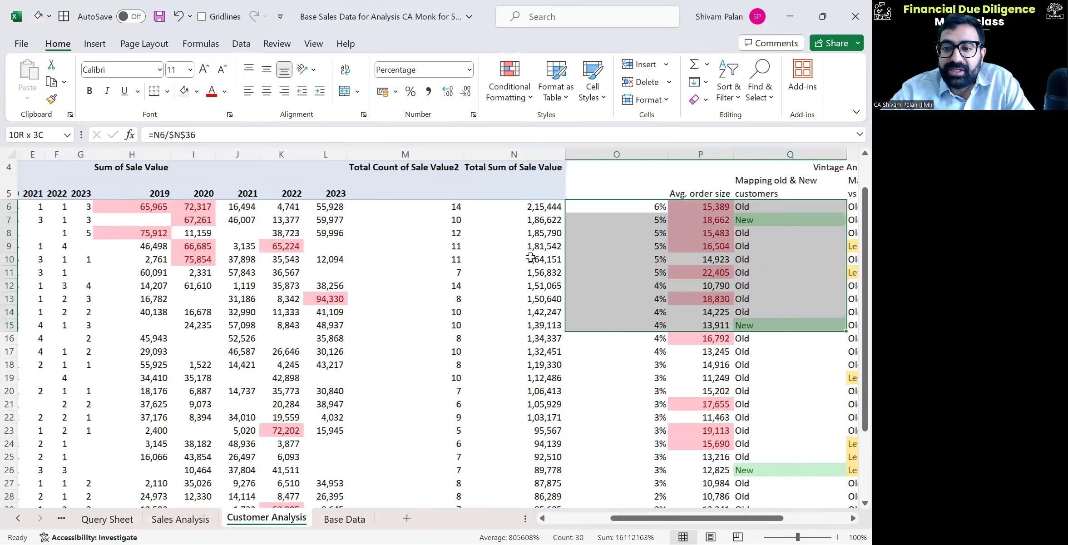
pyautogui.hotkey('shift', 'Right')
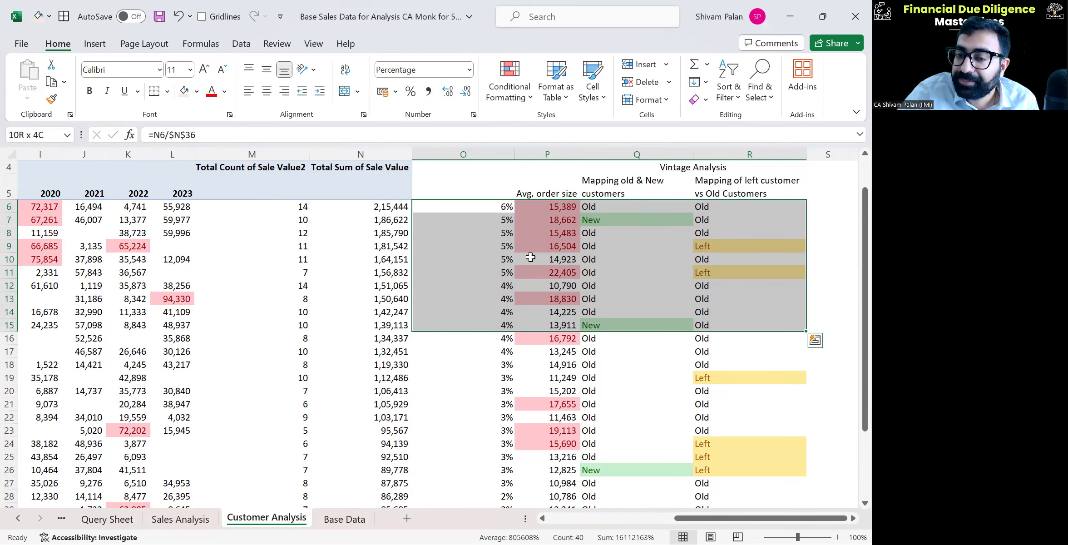
pyautogui.hotkey('shift', 'Left')
pyautogui.hotkey('shift', 'Left')
pyautogui.hotkey('shift', 'Left')
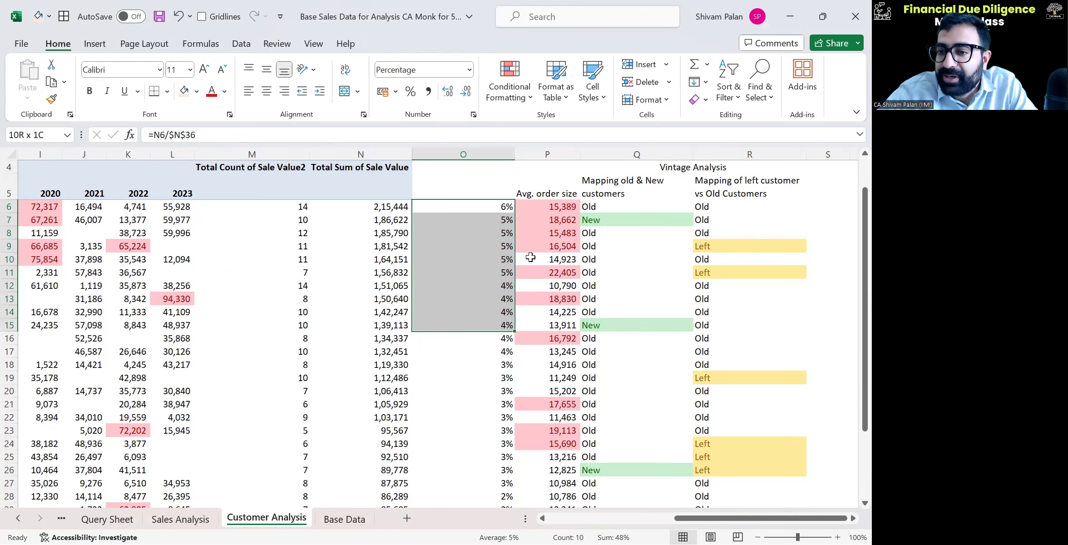
# Step: Fill the table's header rows 4 and 5, from column B to column R, with light grey
pyautogui.press('Up')
pyautogui.press('Right')
pyautogui.press('Right')
pyautogui.press('Right')
pyautogui.hotkey('shift', 'Left')
pyautogui.hotkey('shift', 'Left')
pyautogui.hotkey('shift', 'Left')
pyautogui.hotkey('shift', 'Left')
pyautogui.hotkey('shift', 'Left')
pyautogui.hotkey('shift', 'Left')
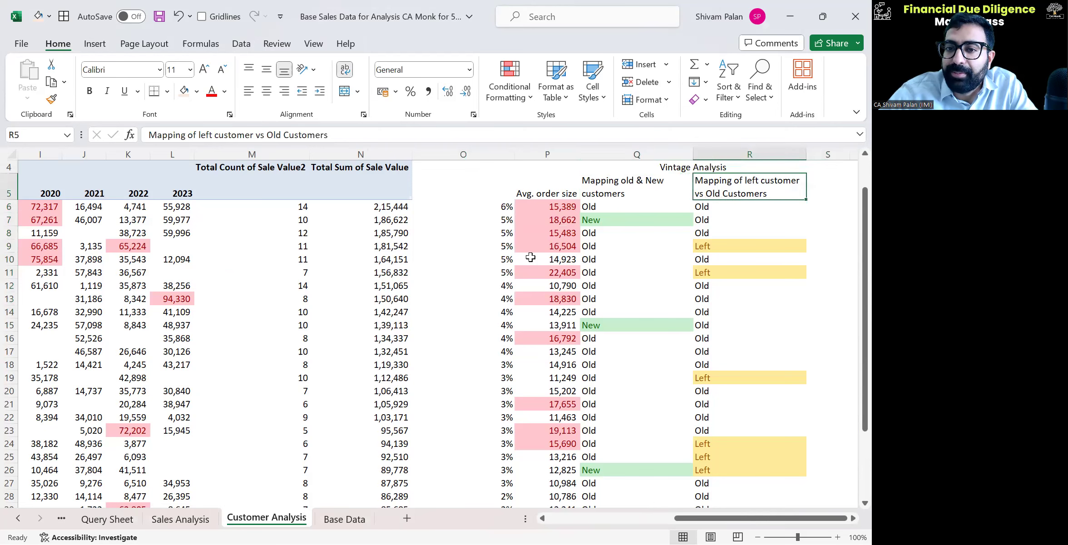
pyautogui.press('Left')
pyautogui.press('Right')
pyautogui.hotkey('ctrl', 'shift', 'Left')
pyautogui.hotkey('ctrl', 'shift', 'Left')
pyautogui.hotkey('ctrl', 'shift', 'Left')
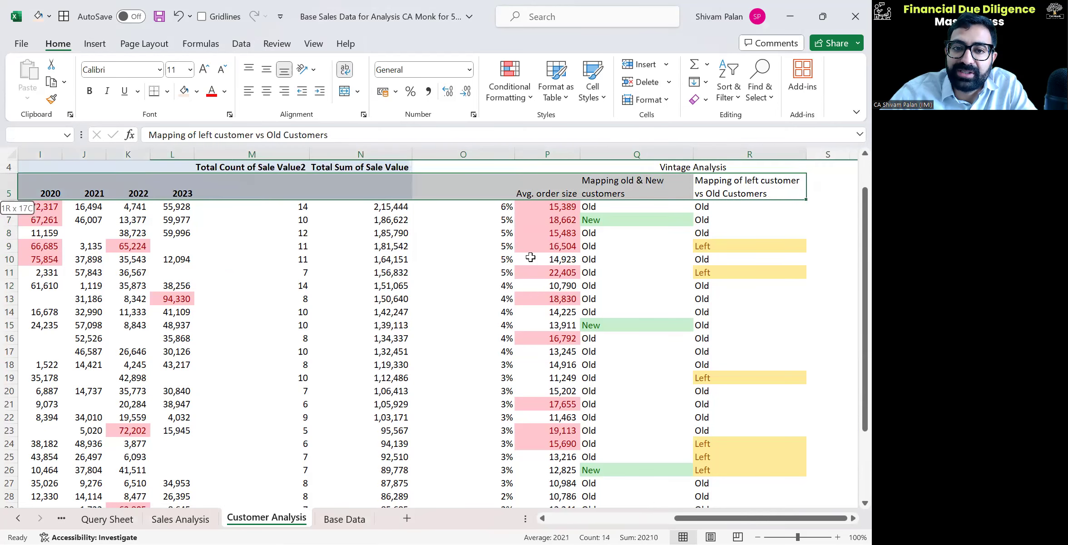
pyautogui.hotkey('ctrl', 'shift', 'Left')
pyautogui.hotkey('shift', 'Up')
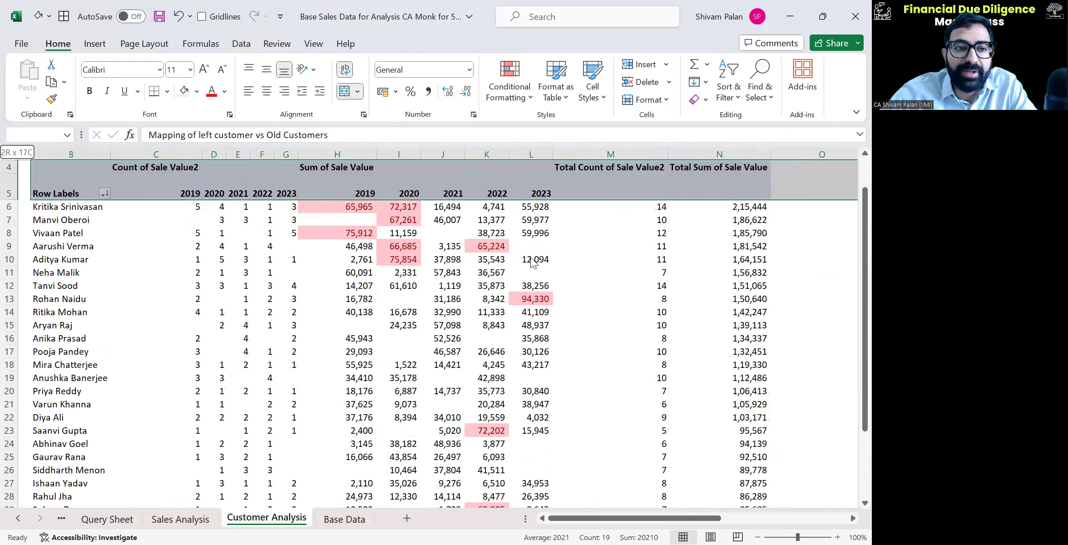
pyautogui.hotkey('alt', 'h')
pyautogui.press('h')
pyautogui.press('Down')
pyautogui.press('Down')
pyautogui.press('Down')
pyautogui.press('Down')
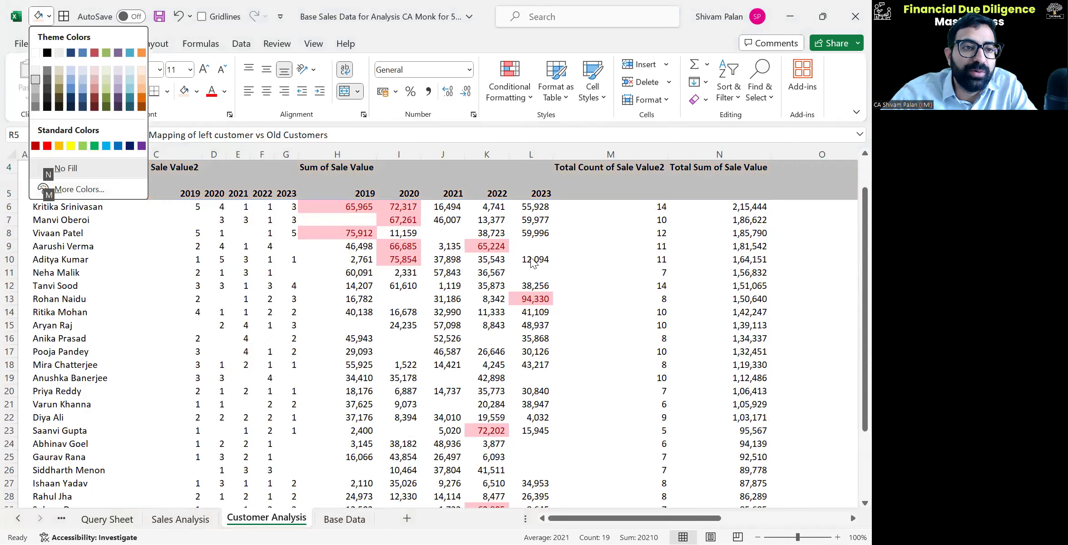
pyautogui.press('Escape')
# Step: Make the added column headings in O4:R5 bold
pyautogui.press('Right')
pyautogui.press('Left')
pyautogui.hotkey('shift', 'Up')
pyautogui.hotkey('shift', 'Left')
pyautogui.hotkey('shift', 'Left')
pyautogui.hotkey('shift', 'Left')
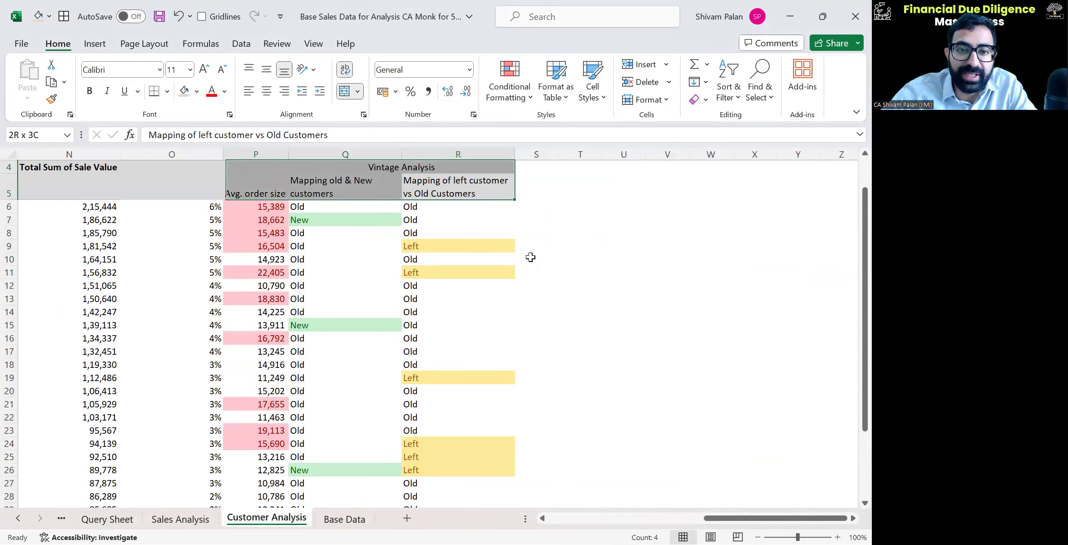
pyautogui.hotkey('shift', 'Right')
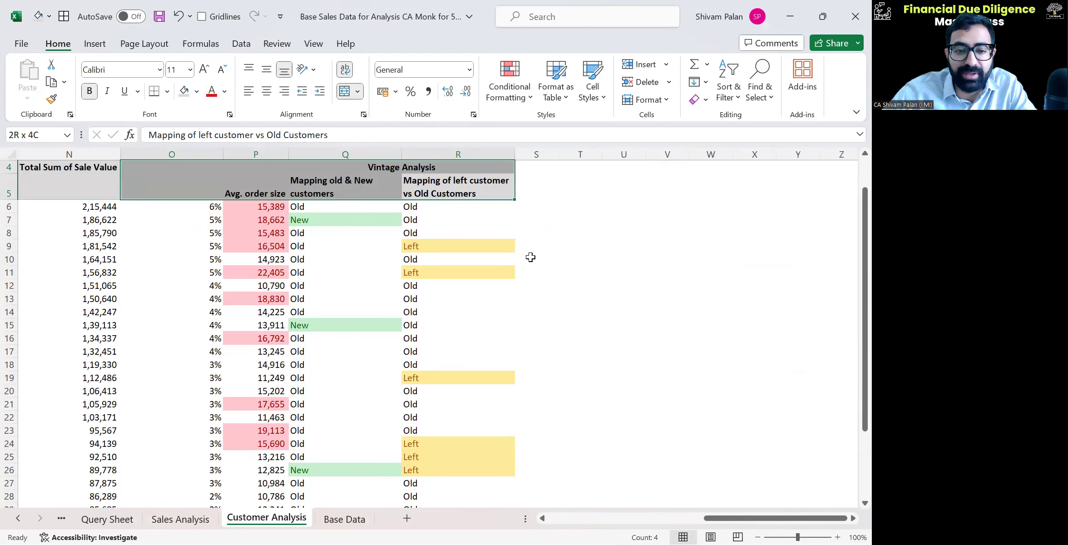
# Step: Apply all borders to the customer table in B5:R36, including the added analysis columns
pyautogui.hotkey('ctrl', 'Left')
pyautogui.hotkey('ctrl', 'Left')
pyautogui.hotkey('ctrl', 'Left')
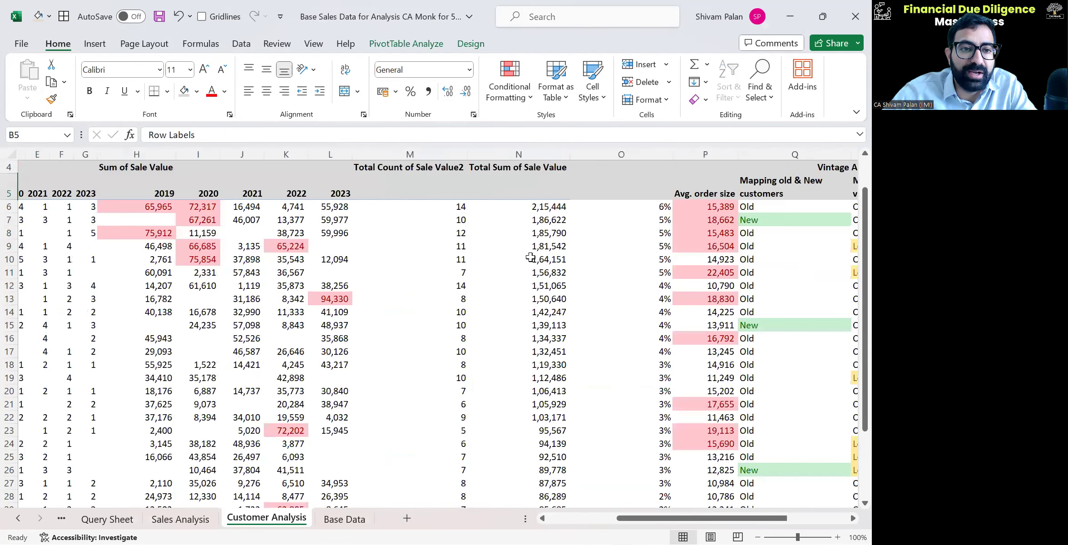
pyautogui.hotkey('ctrl', 'shift', 'Right')
pyautogui.hotkey('ctrl', 'shift', 'Right')
pyautogui.hotkey('ctrl', 'shift', 'Right')
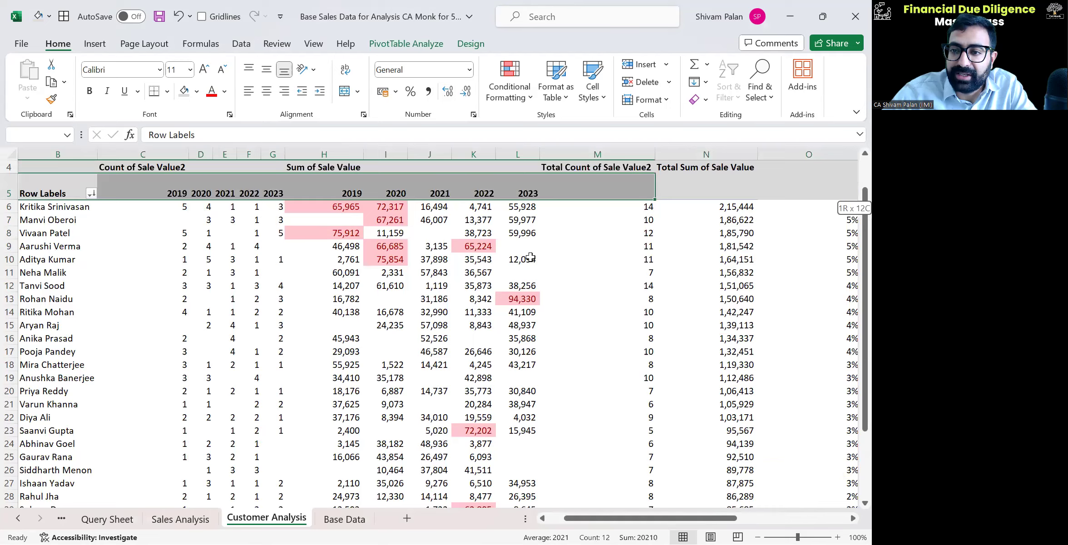
pyautogui.hotkey('ctrl', 'shift', 'Right')
pyautogui.hotkey('ctrl', 'shift', 'Down')
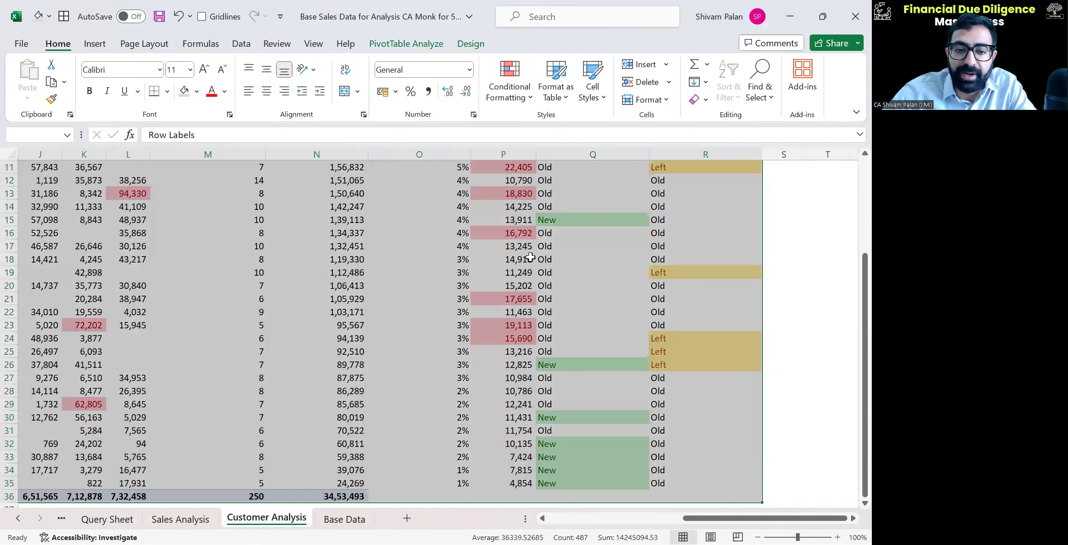
pyautogui.hotkey('ctrl', 'BackSpace')
# Step: Enter the heading "% of total" in O5 and centre it in the cell
pyautogui.press('Down')
pyautogui.hotkey('ctrl', 'Right')
pyautogui.hotkey('ctrl', 'Down')
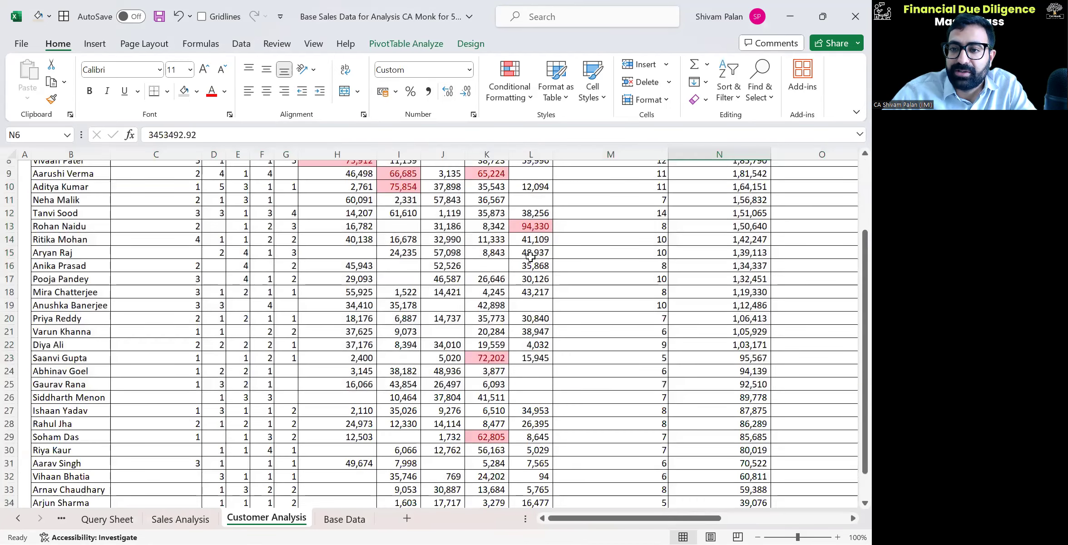
pyautogui.hotkey('ctrl', 'Up')
pyautogui.hotkey('ctrl', 'Up')
pyautogui.press('Up')
pyautogui.press('Right')
pyautogui.press('Down')
pyautogui.press('Down')
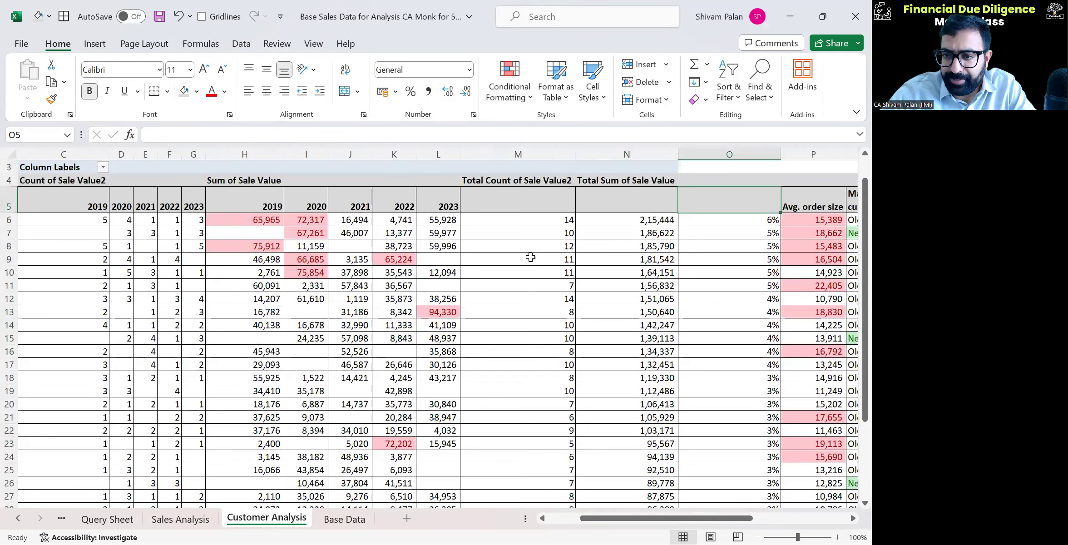
pyautogui.write('% of total')
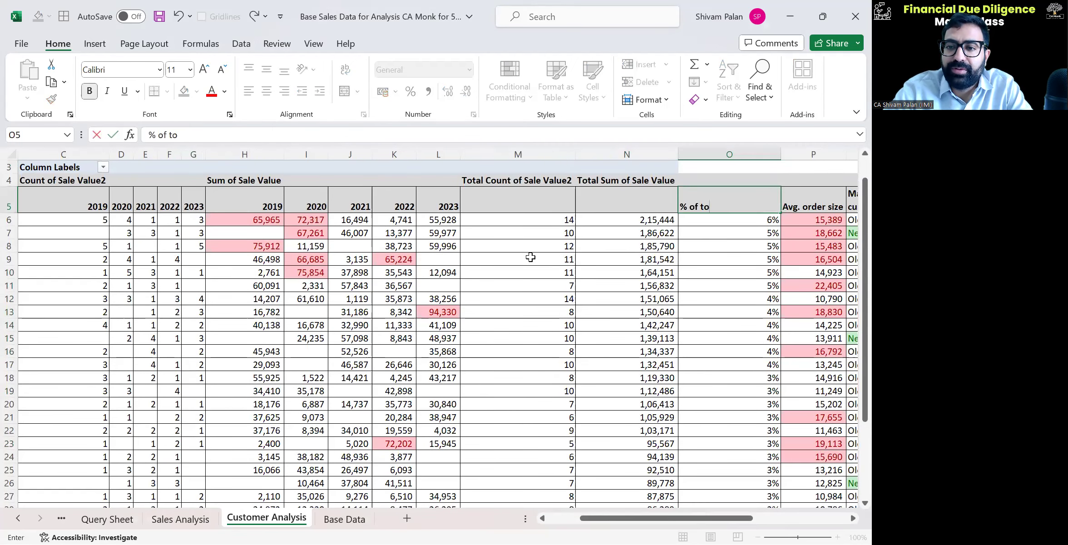
pyautogui.press('Return')
pyautogui.press('Up')
pyautogui.hotkey('alt', 'h')
pyautogui.press('a')
pyautogui.press('c')
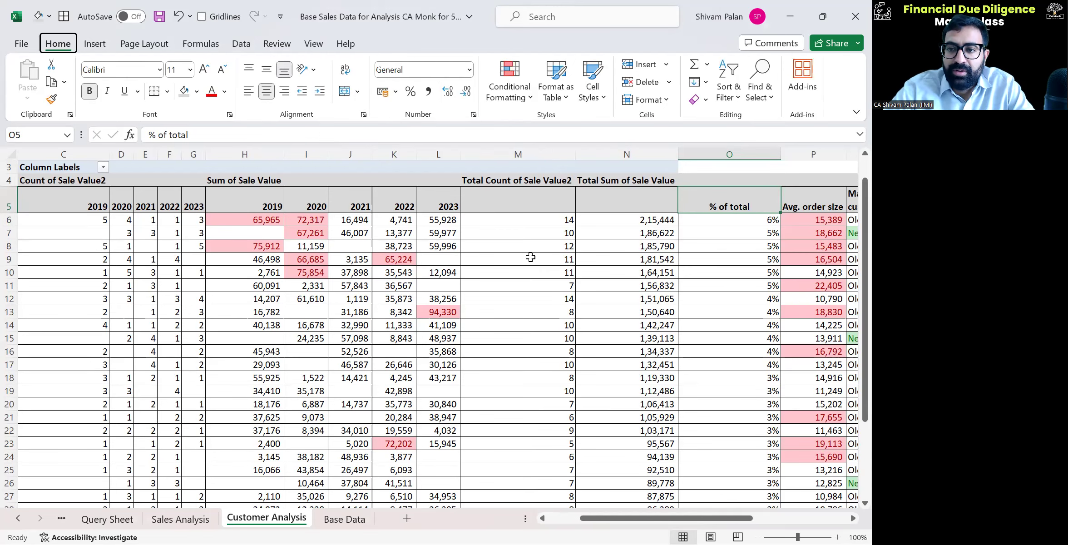
# Step: Add borders around the Vintage Analysis heading in Q4:R4
pyautogui.press('Right')
pyautogui.press('Right')
pyautogui.press('Up')
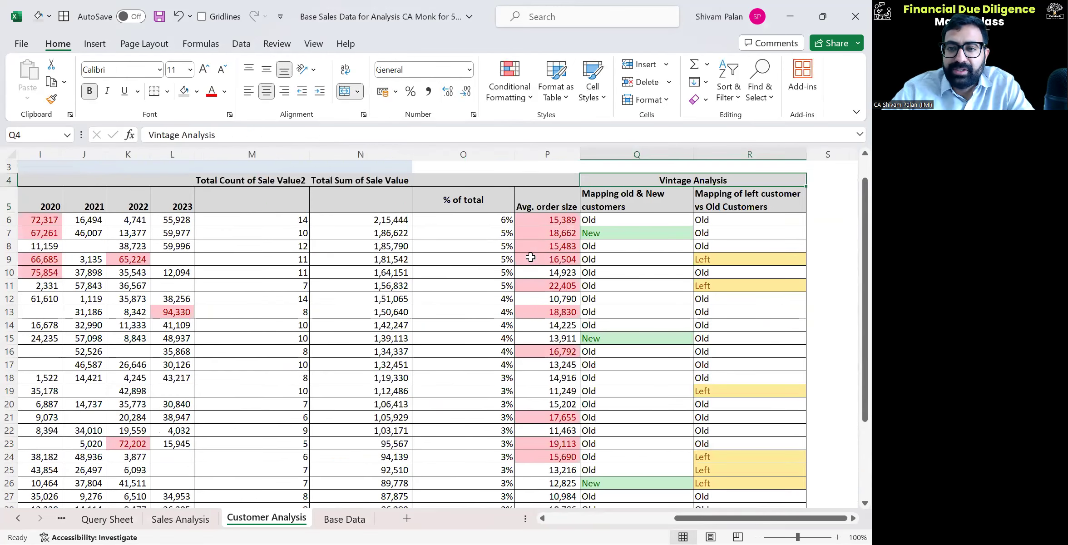
pyautogui.press('Left')
pyautogui.press('Up')
pyautogui.press('Left')
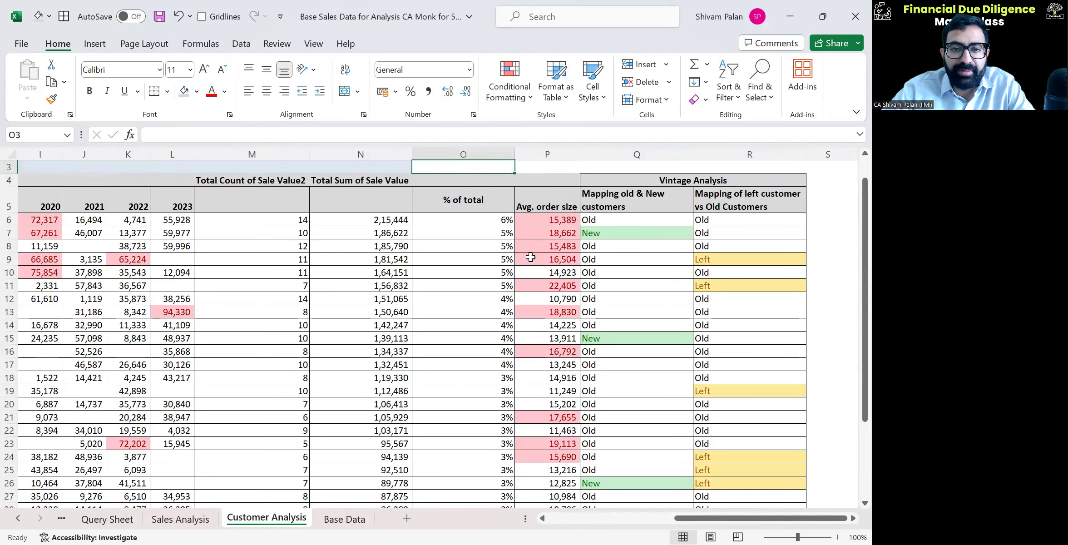
# Step: Review the first customer's row across the share, yearly order count and yearly sale value columns, up to the total headings
pyautogui.press('Down')
pyautogui.press('Down')
pyautogui.press('Down')
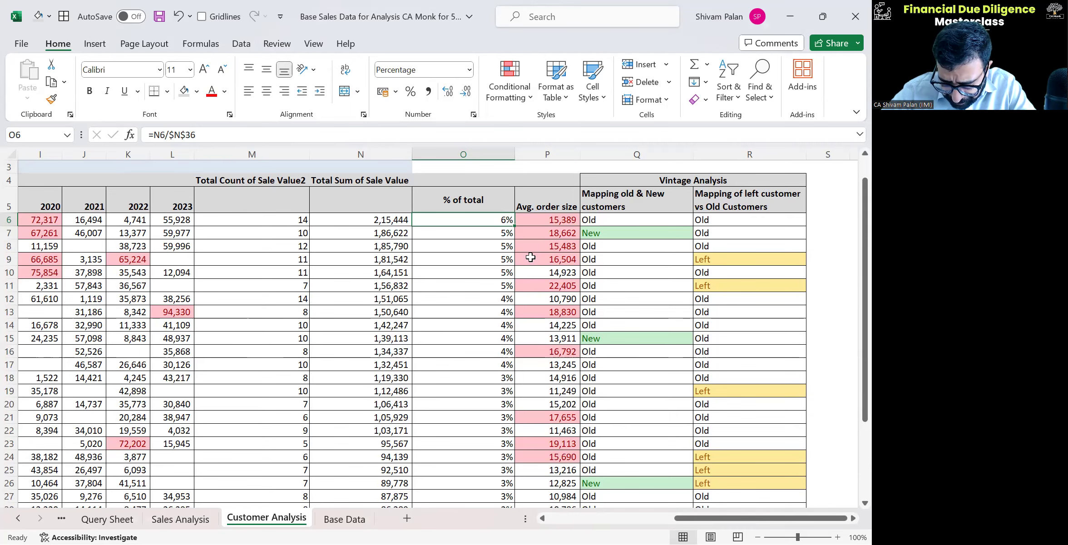
pyautogui.press('Left')
pyautogui.press('Left')
pyautogui.press('Left')
pyautogui.press('Left')
pyautogui.press('Left')
pyautogui.press('Left')
pyautogui.press('Left')
pyautogui.press('Left')
pyautogui.press('Left')
pyautogui.press('Left')
pyautogui.press('Left')
pyautogui.press('Left')
pyautogui.press('Left')
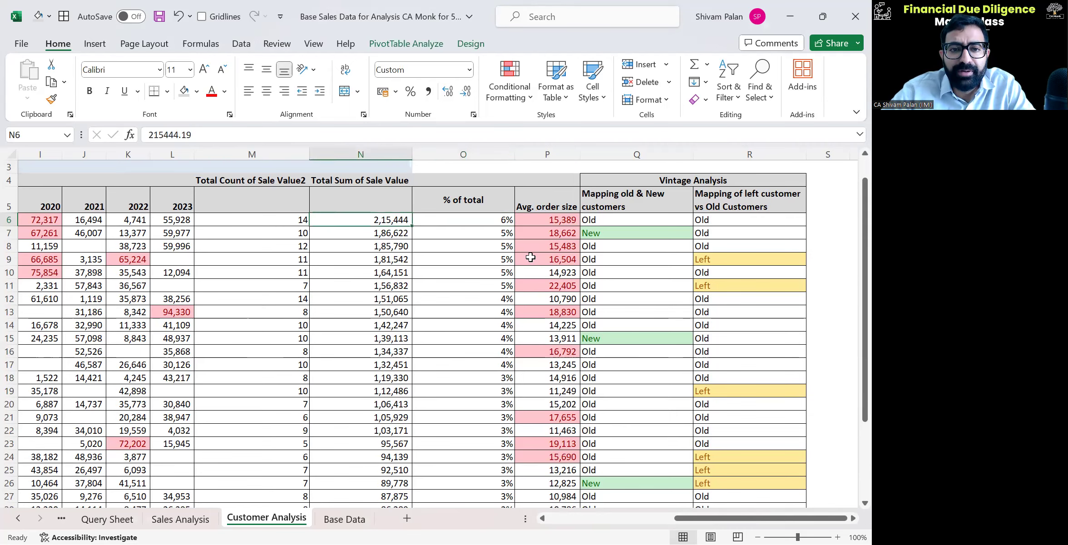
pyautogui.press('Right')
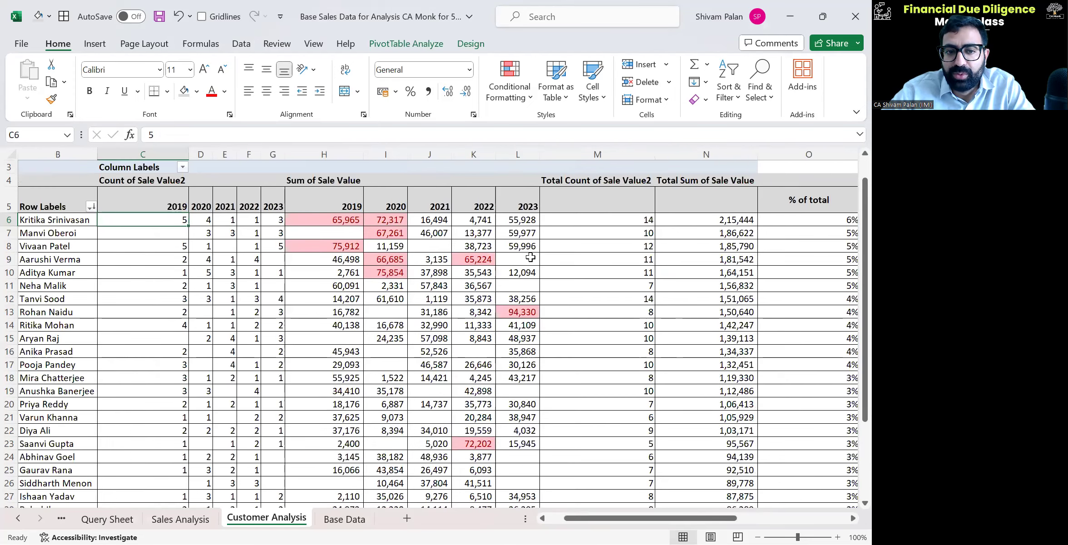
pyautogui.press('Right')
pyautogui.press('Right')
pyautogui.press('Right')
pyautogui.press('Right')
pyautogui.press('Right')
pyautogui.press('Right')
pyautogui.press('Right')
pyautogui.press('Right')
pyautogui.press('Right')
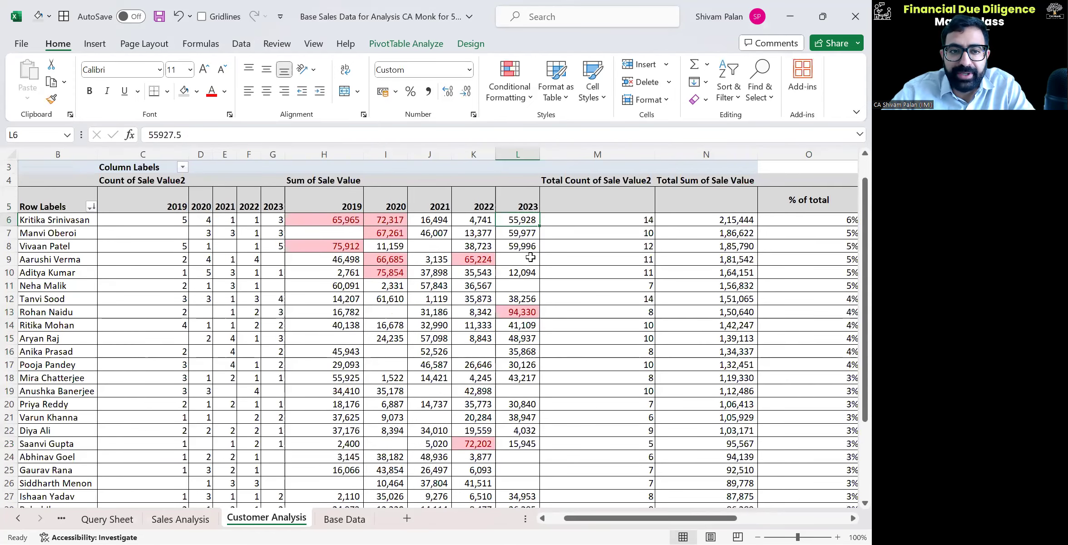
pyautogui.press('Right')
pyautogui.press('Up')
pyautogui.press('Up')
pyautogui.press('Up')
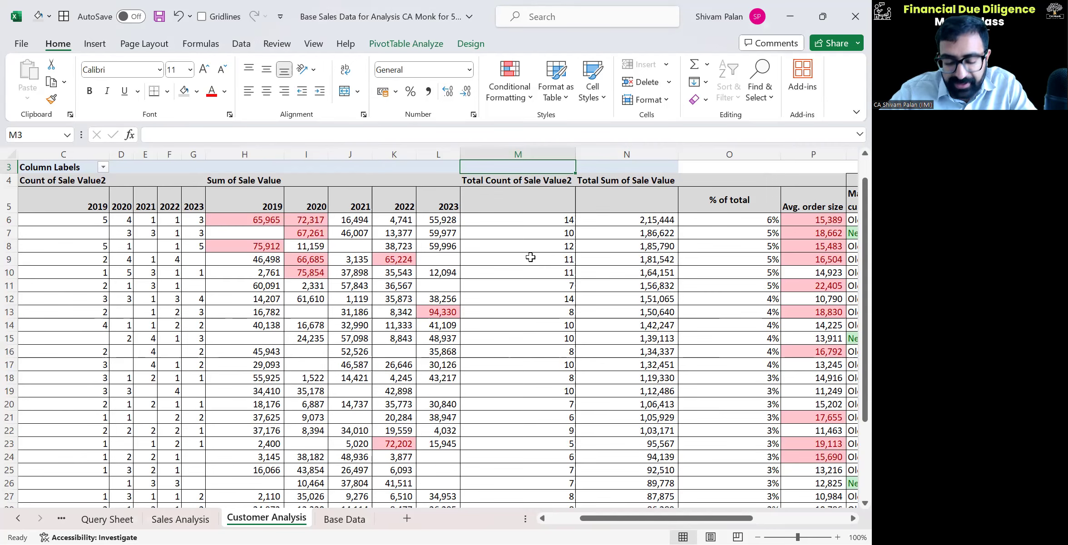
# Step: Look over the Sales Analysis sheet and examine the Geography column in the Base Data sheet
pyautogui.hotkey('ctrl', 'pageup')
pyautogui.hotkey('ctrl', 'pageup')
pyautogui.hotkey('ctrl', 'pagedown')
pyautogui.hotkey('ctrl', 'pagedown')
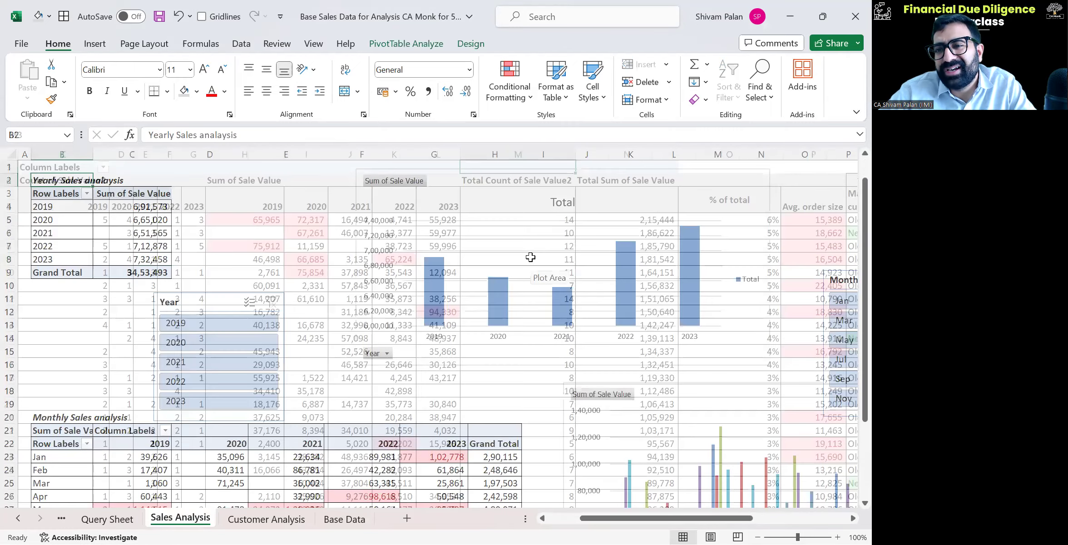
pyautogui.hotkey('ctrl', 'pagedown')
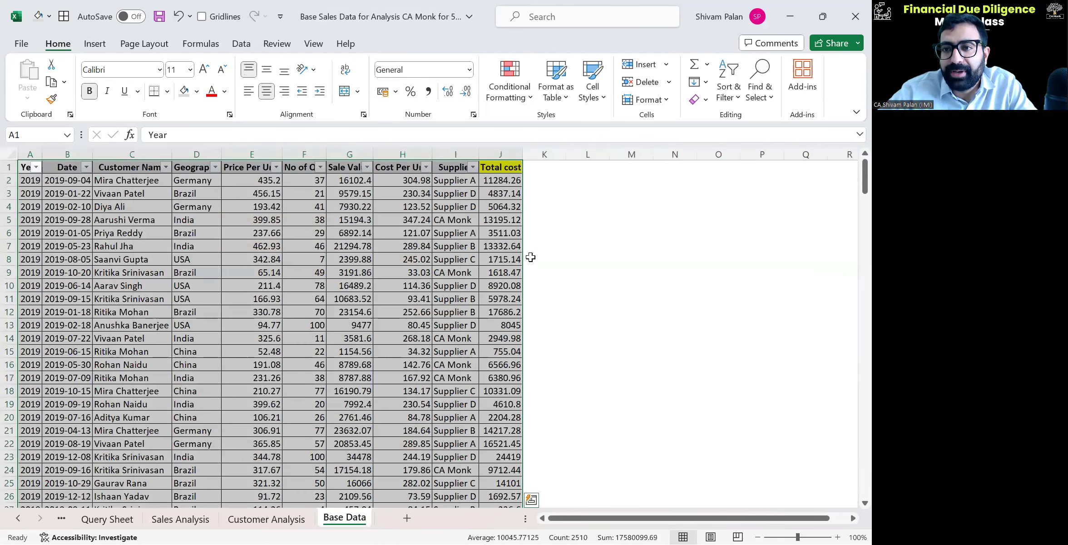
pyautogui.press('Right')
pyautogui.press('Right')
pyautogui.press('Right')
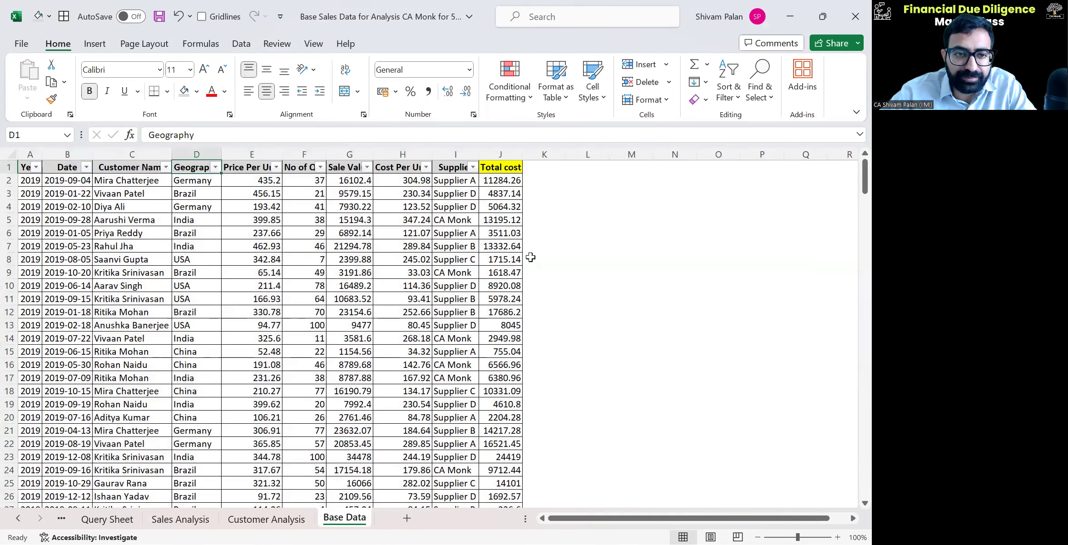
pyautogui.hotkey('ctrl', 'shift', 'Down')
pyautogui.hotkey('ctrl', 'Up')
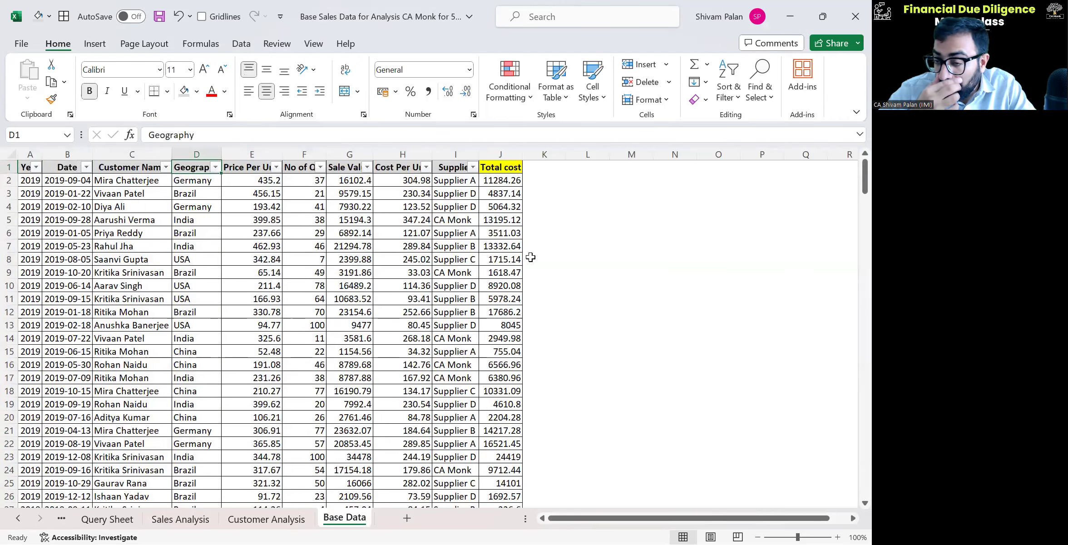
# Step: Revisit the Customer Analysis and Sales Analysis sheets and return to the Base Data sheet
pyautogui.hotkey('ctrl', 'pageup')
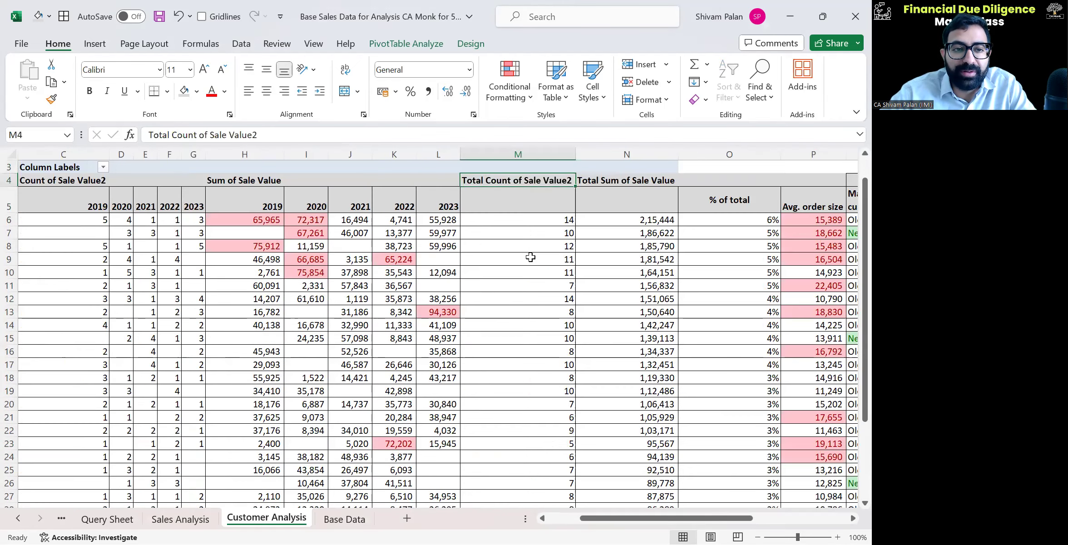
pyautogui.press('Right')
pyautogui.hotkey('ctrl', 'Down')
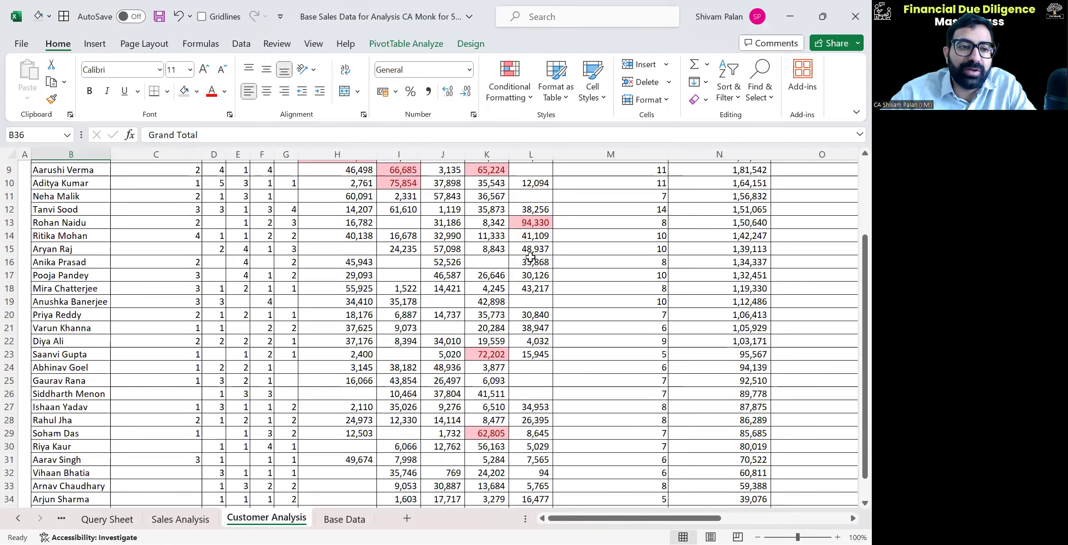
pyautogui.hotkey('ctrl', 'pageup')
pyautogui.hotkey('ctrl', 'pageup')
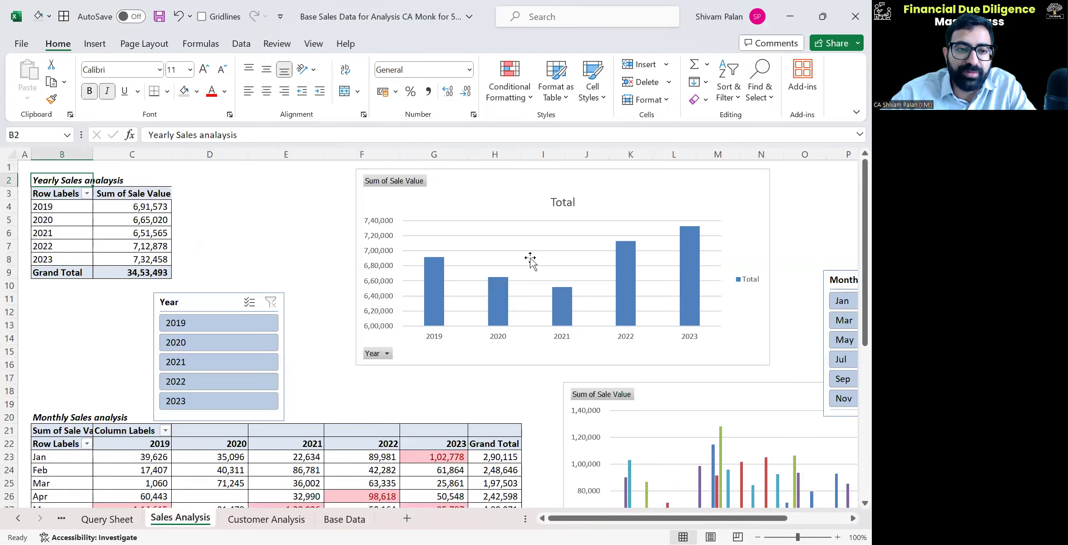
pyautogui.hotkey('ctrl', 'pagedown')
pyautogui.hotkey('ctrl', 'pagedown')
pyautogui.hotkey('ctrl', 'pagedown')
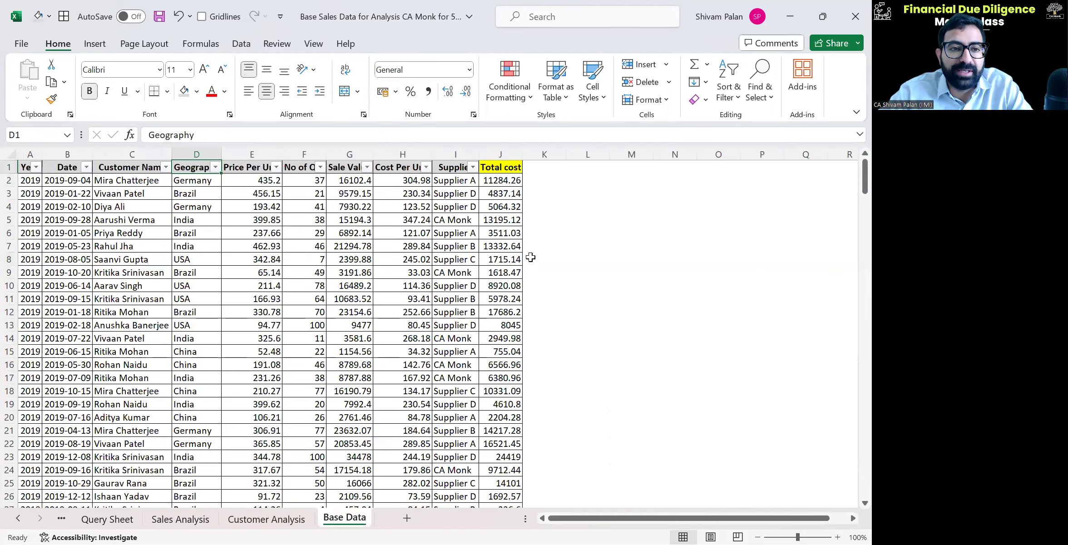
pyautogui.press('Down')
pyautogui.hotkey('shift', 'F11')
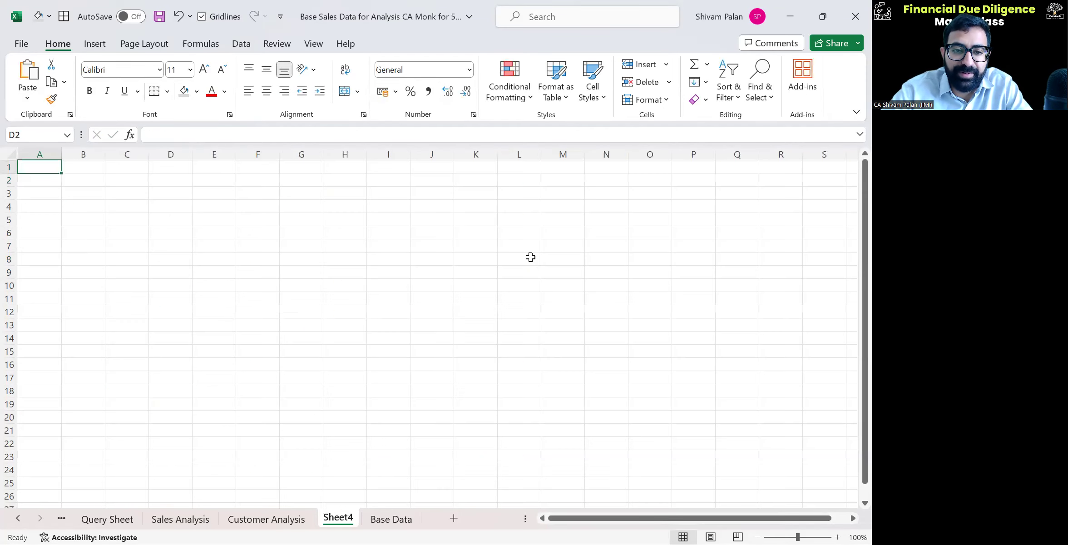
pyautogui.hotkey('ctrl', 'pageup')
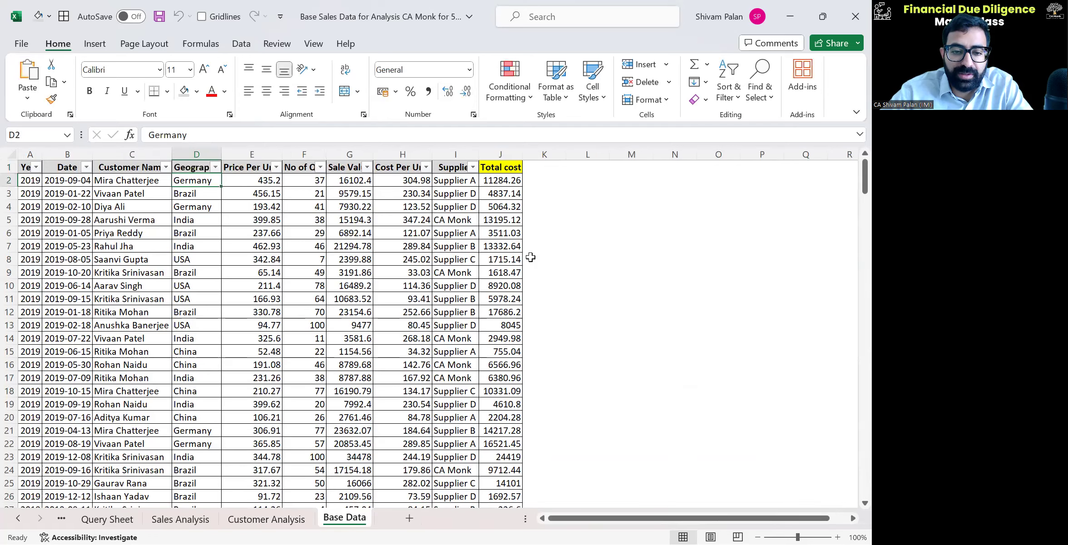
# Step: Create an empty pivot table on a new worksheet from the full Base Data table, columns A to J
pyautogui.press('Up')
pyautogui.hotkey('ctrl', 'Home')
pyautogui.hotkey('ctrl', 'shift', 'Right')
pyautogui.hotkey('ctrl', 'shift', 'Down')
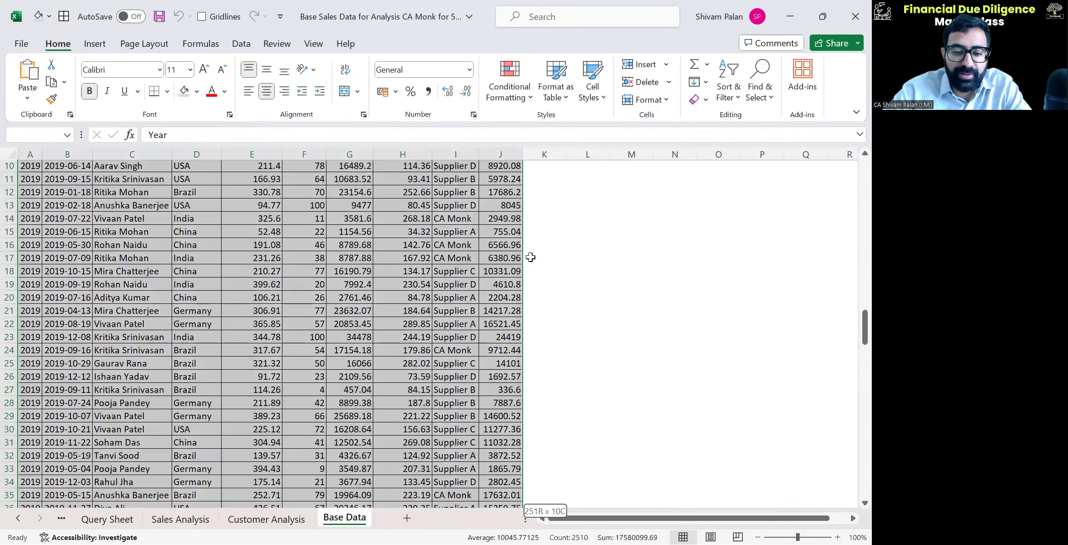
pyautogui.hotkey('alt', 'n')
pyautogui.press('v')
pyautogui.press('t')
pyautogui.press('Return')
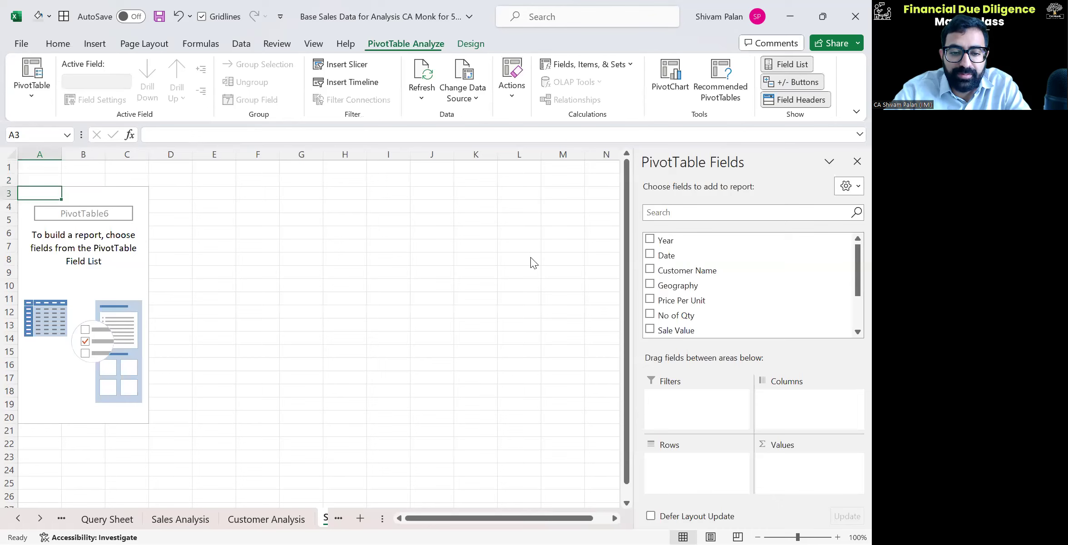
# Step: Rename the new pivot sheet as Geography
pyautogui.hotkey('alt', 'h')
pyautogui.write('or')
pyautogui.write('Geography')
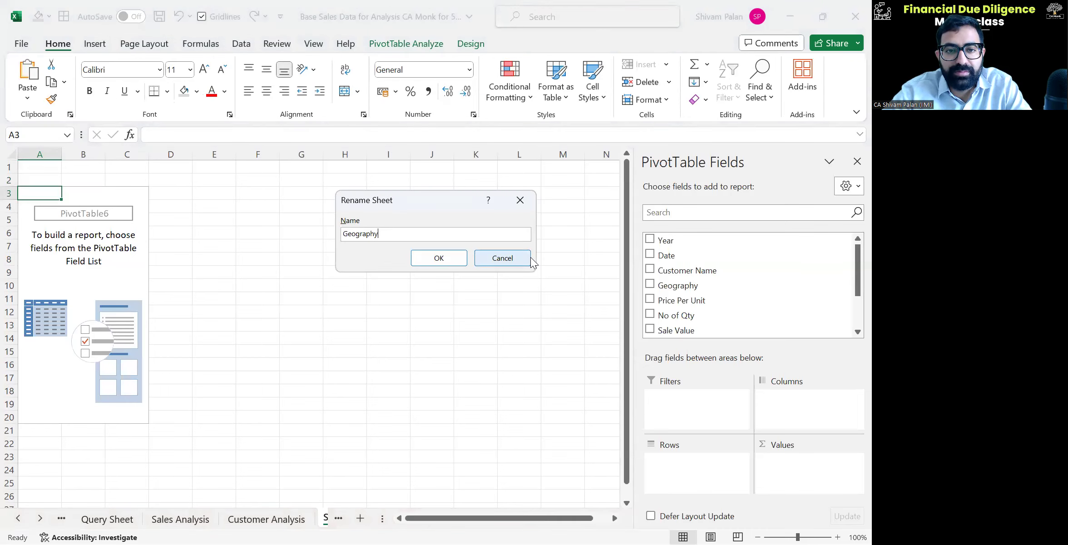
pyautogui.press('Return')
pyautogui.press('Down')
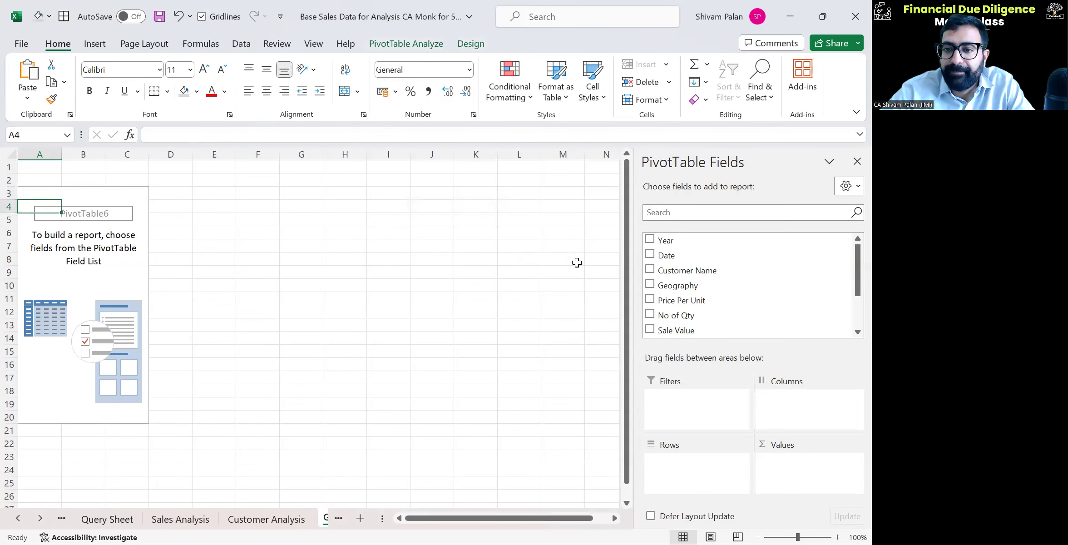
# Step: Build the pivot with Geography and Customer Name as rows and the sum of Sale Value as values
pyautogui.click(650, 286)
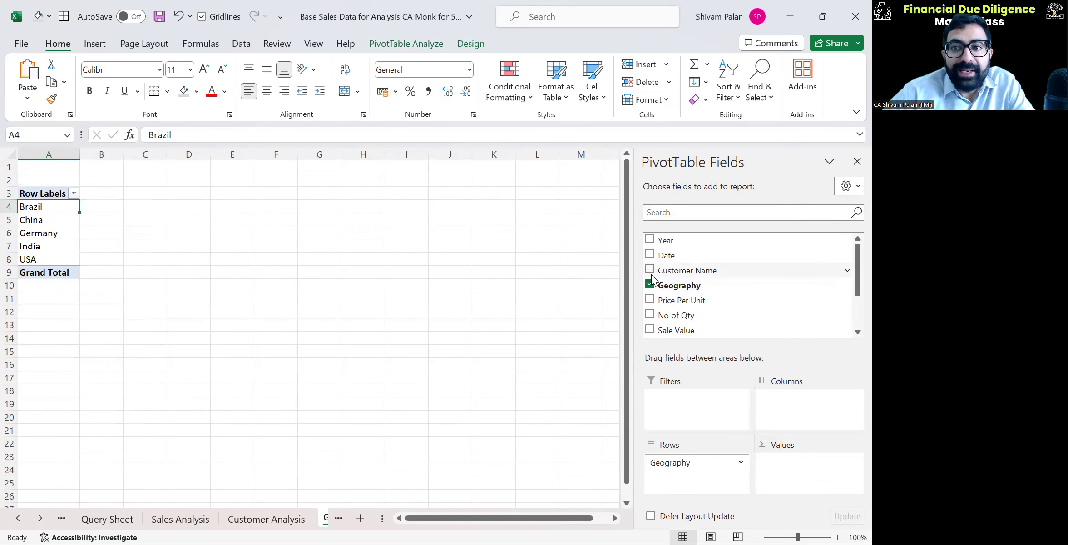
pyautogui.click(650, 270)
pyautogui.click(649, 212)
pyautogui.write('sale')
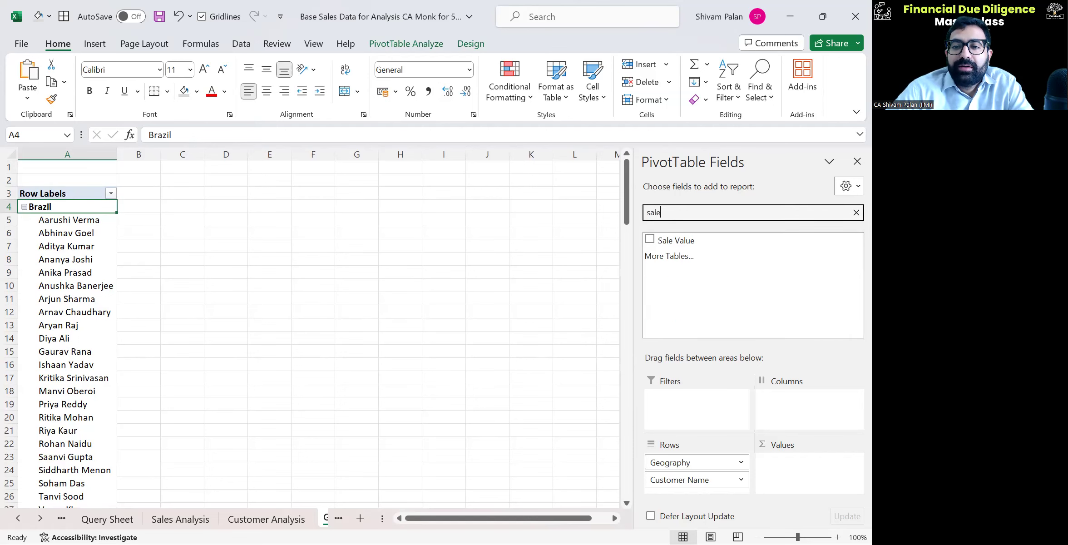
pyautogui.click(650, 239)
pyautogui.click(188, 241)
pyautogui.press('Left')
pyautogui.press('Up')
pyautogui.press('Up')
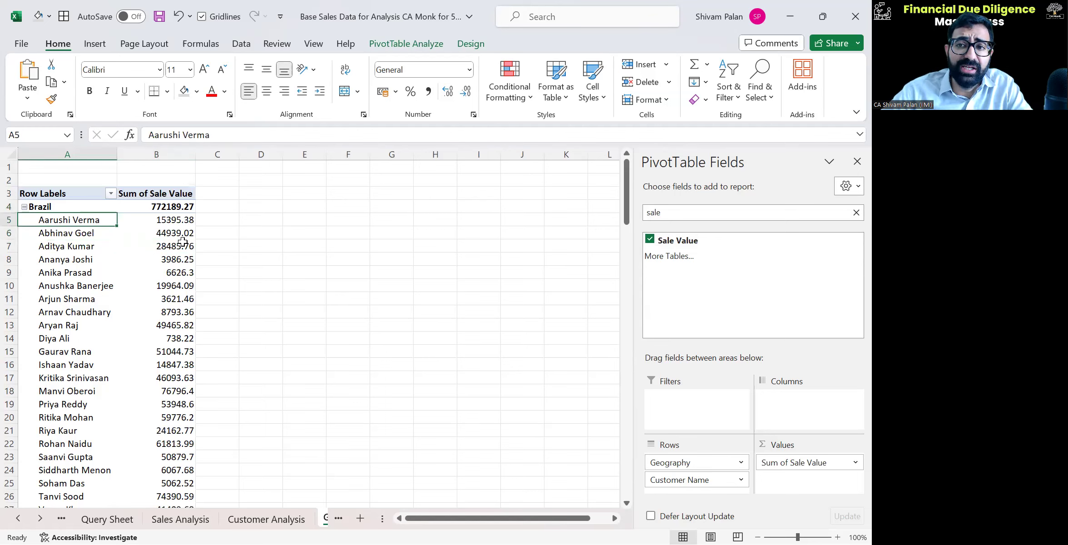
# Step: Format the Sum of Sale Value column with thousands separators and no decimals
pyautogui.press('Right')
pyautogui.hotkey('ctrl', 'space')
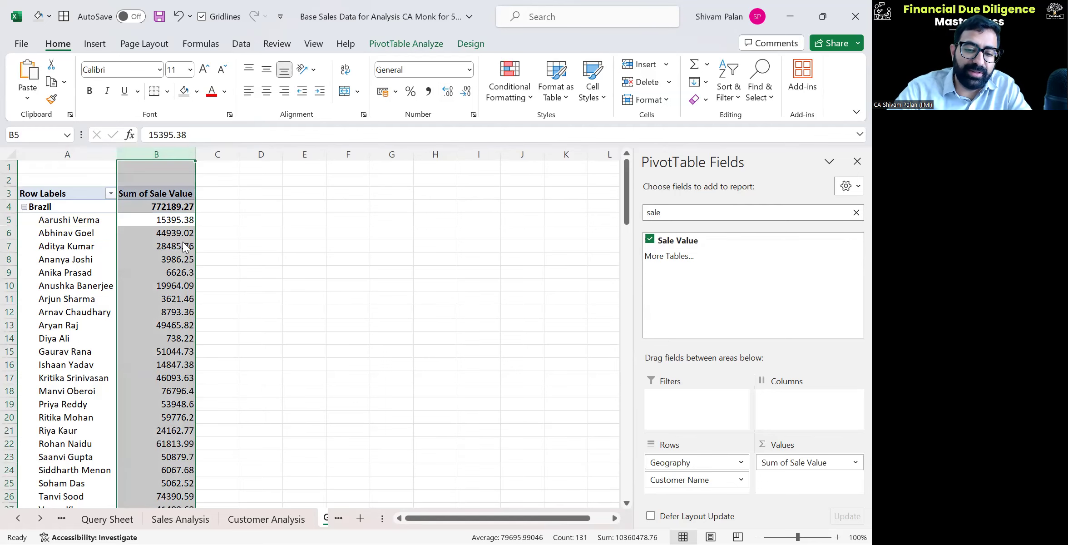
pyautogui.press('h')
pyautogui.press('k')
pyautogui.press('Down')
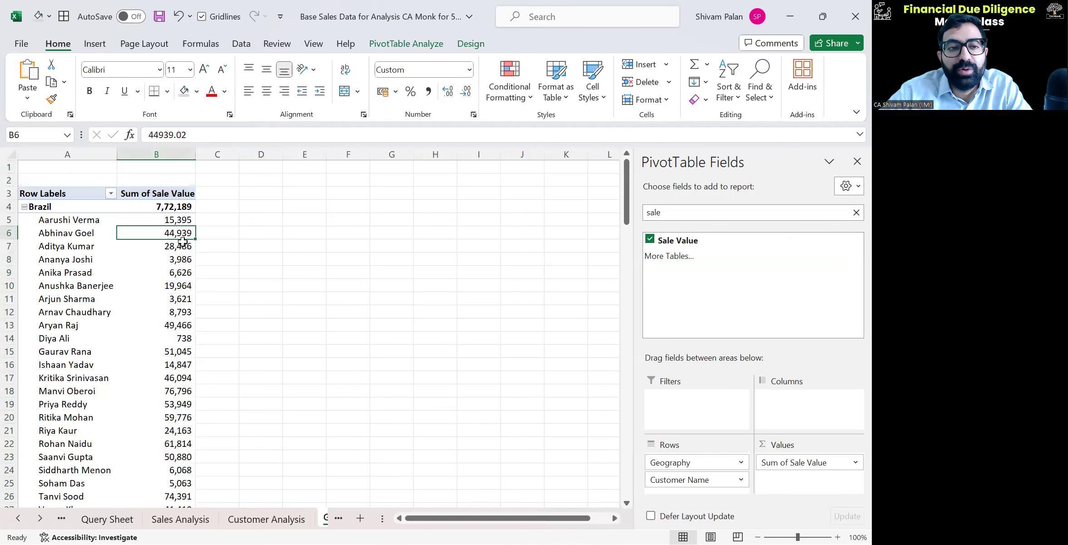
pyautogui.press('Left')
pyautogui.press('Up')
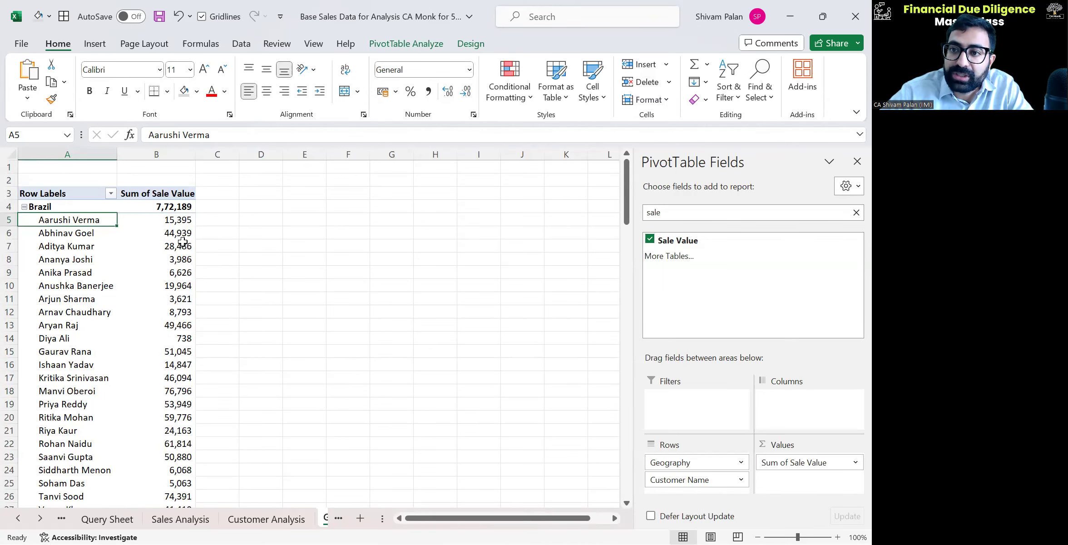
# Step: Apply a top 10 items value filter by Sum of Sale Value to the Geography field
pyautogui.click(109, 194)
pyautogui.click(111, 194)
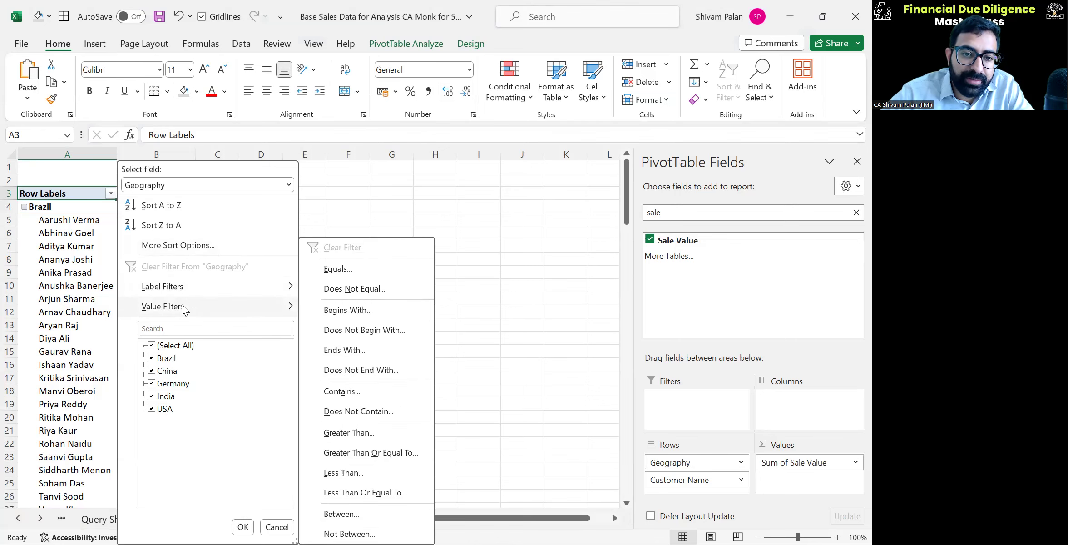
pyautogui.moveTo(182, 304)
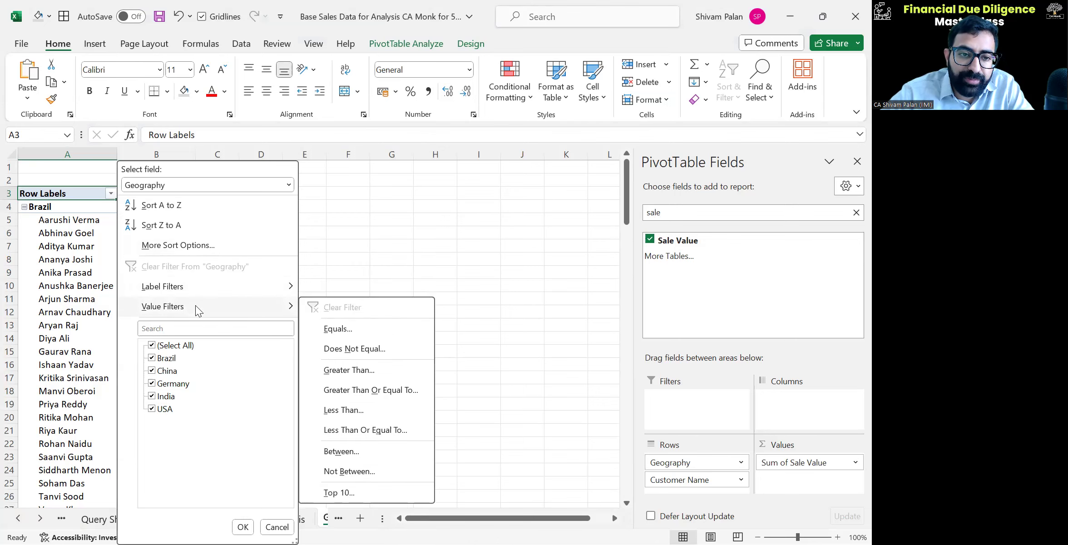
pyautogui.click(363, 491)
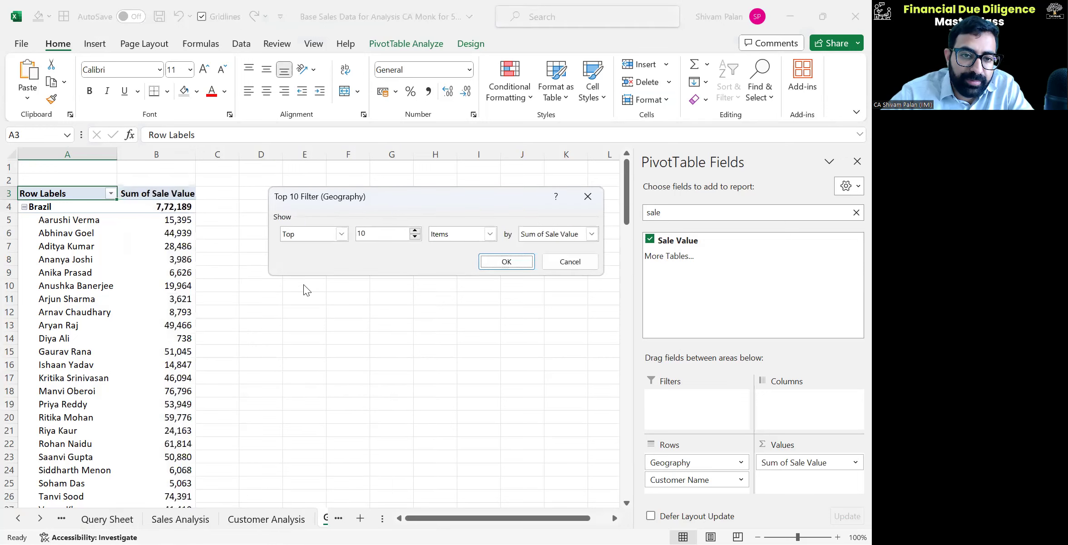
pyautogui.click(504, 266)
# Step: Look through the customers listed under each geography, down to the end of the pivot table
pyautogui.click(143, 229)
pyautogui.press('Down')
pyautogui.press('Down')
pyautogui.press('Left')
pyautogui.hotkey('ctrl', 'Down')
pyautogui.press('pageup')
pyautogui.press('pageup')
pyautogui.press('pageup')
pyautogui.press('pageup')
pyautogui.press('pageup')
pyautogui.press('Down')
pyautogui.press('Right')
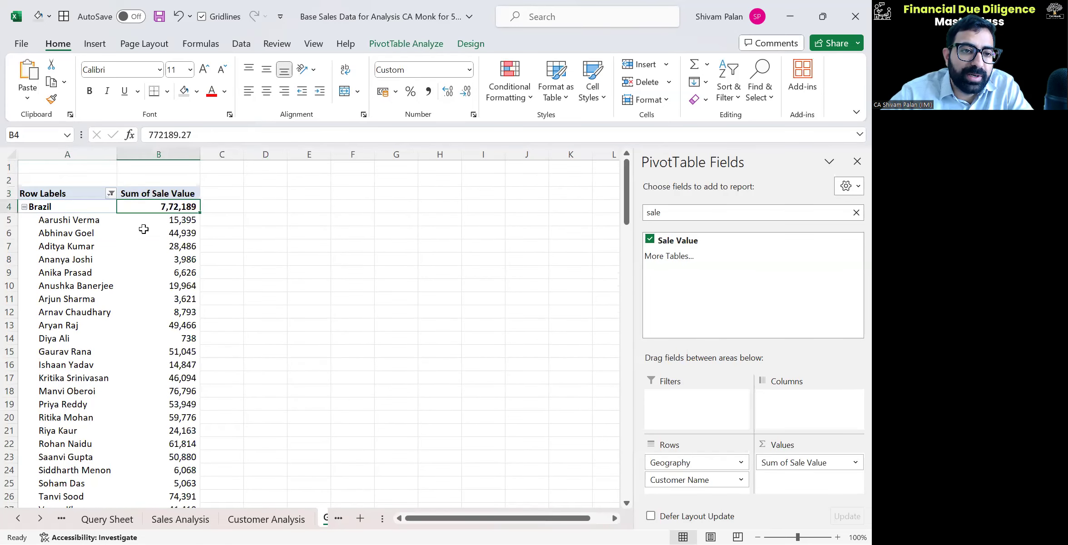
pyautogui.press('pagedown')
pyautogui.press('pagedown')
pyautogui.press('pageup')
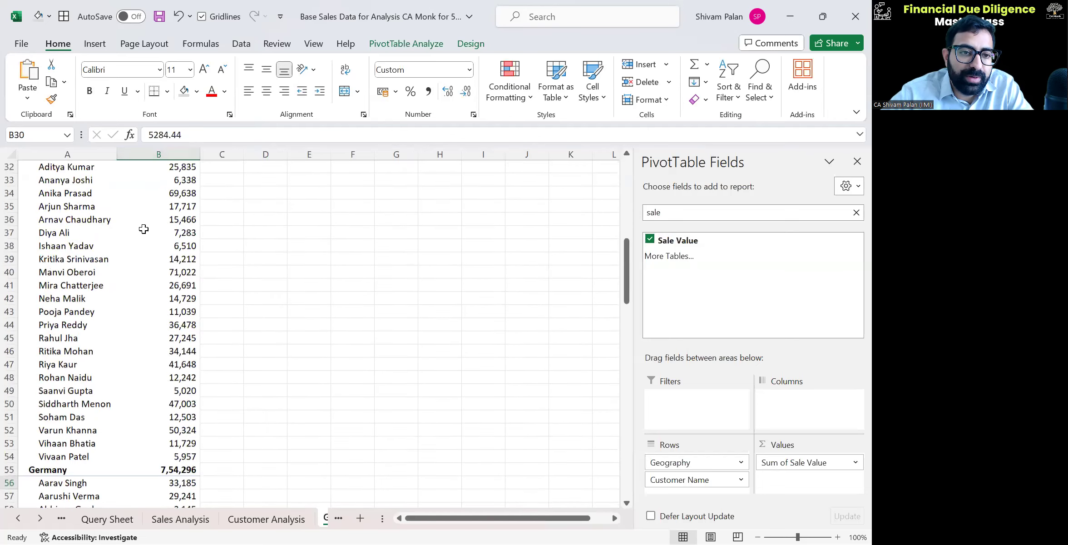
pyautogui.press('pageup')
# Step: Apply a top 10 items value filter by Sum of Sale Value to the Customer Name field
pyautogui.press('Left')
pyautogui.press('Up')
pyautogui.hotkey('alt', 'Down')
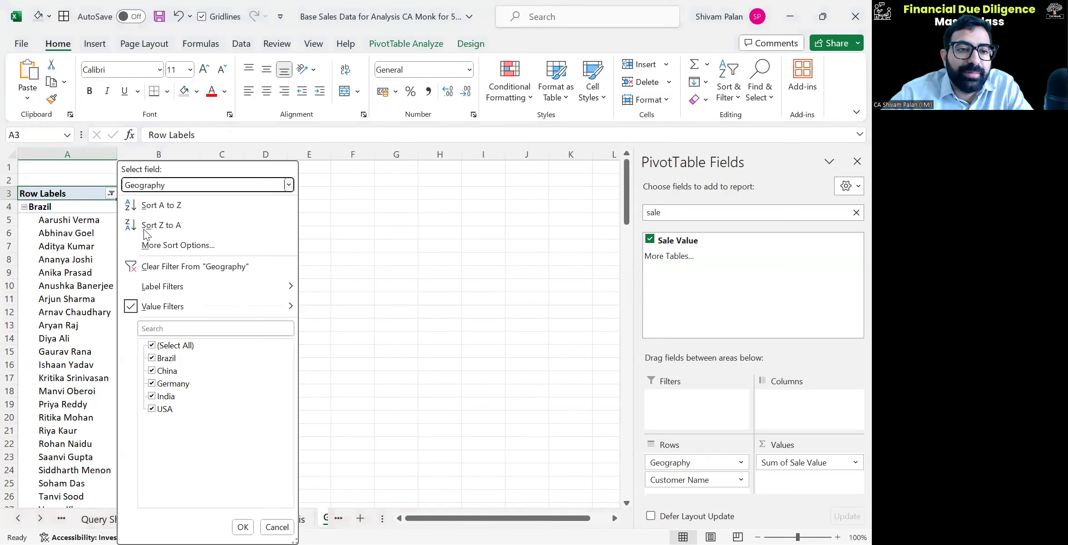
pyautogui.click(286, 187)
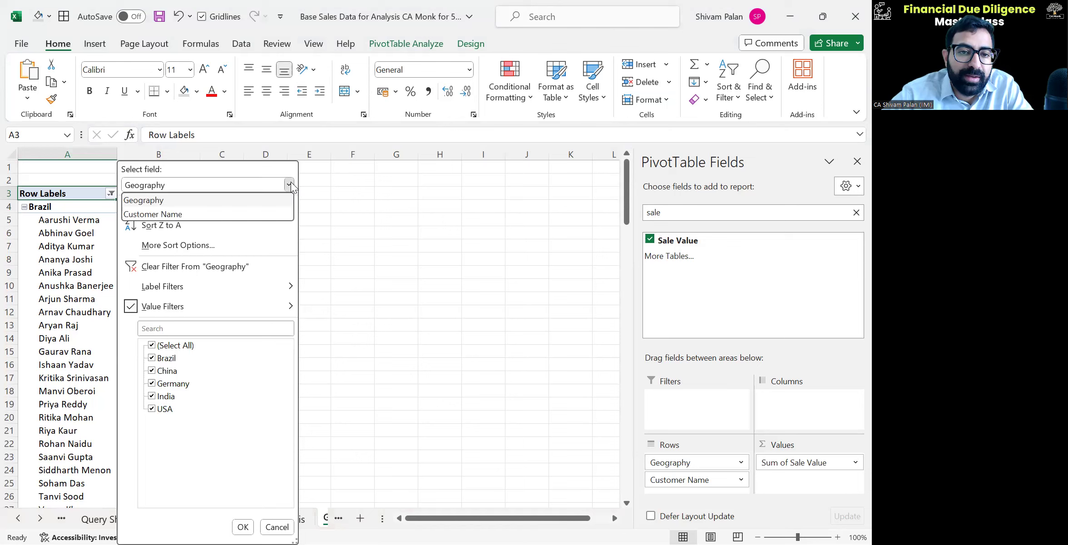
pyautogui.click(277, 211)
pyautogui.moveTo(234, 304)
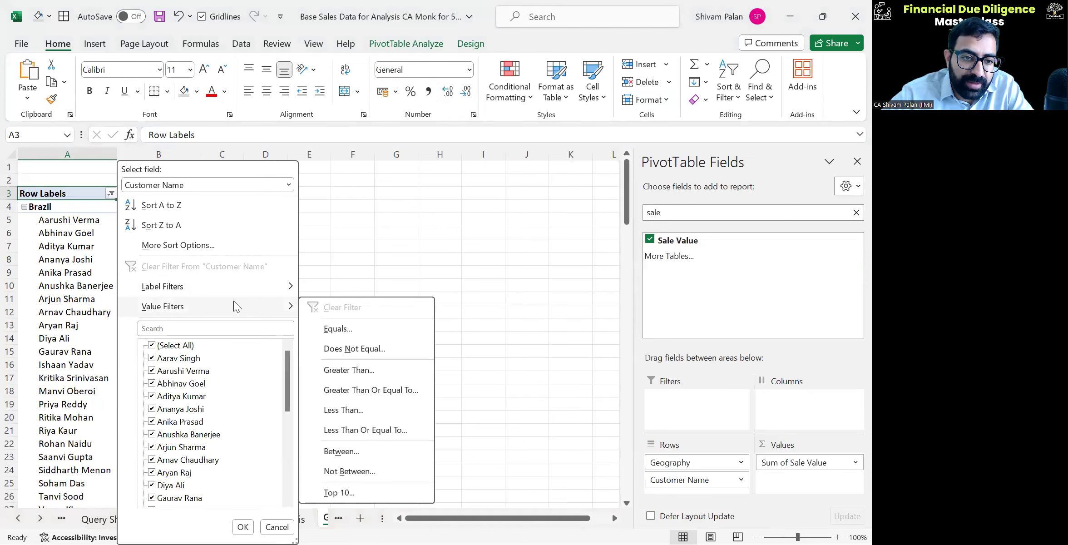
pyautogui.click(339, 492)
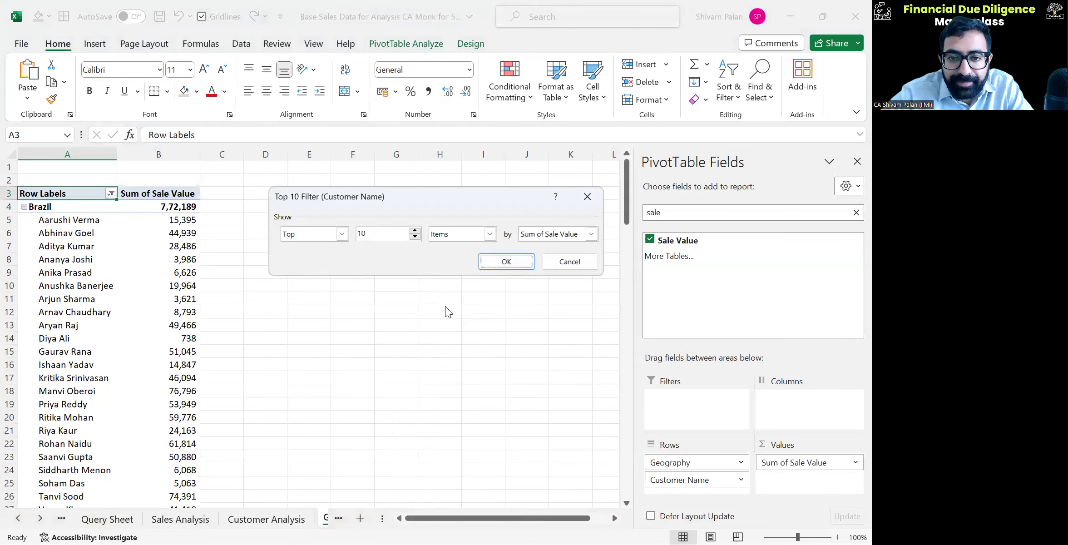
pyautogui.click(496, 263)
# Step: Review the filtered Brazil customers and check the filter options of the row labels without changing them
pyautogui.click(97, 285)
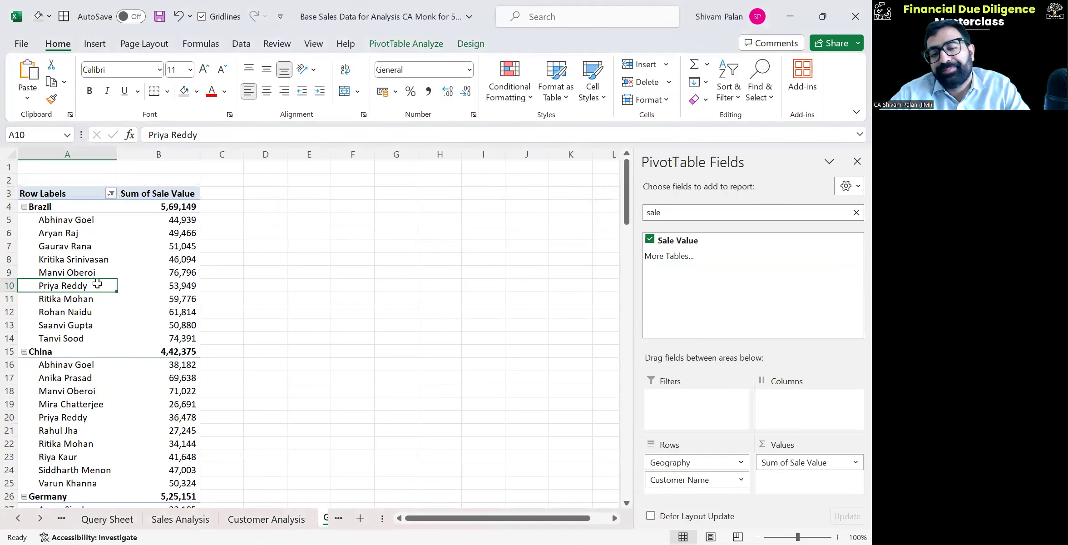
pyautogui.press('Up')
pyautogui.press('Up')
pyautogui.press('Up')
pyautogui.press('Up')
pyautogui.press('Up')
pyautogui.press('Up')
pyautogui.press('Up')
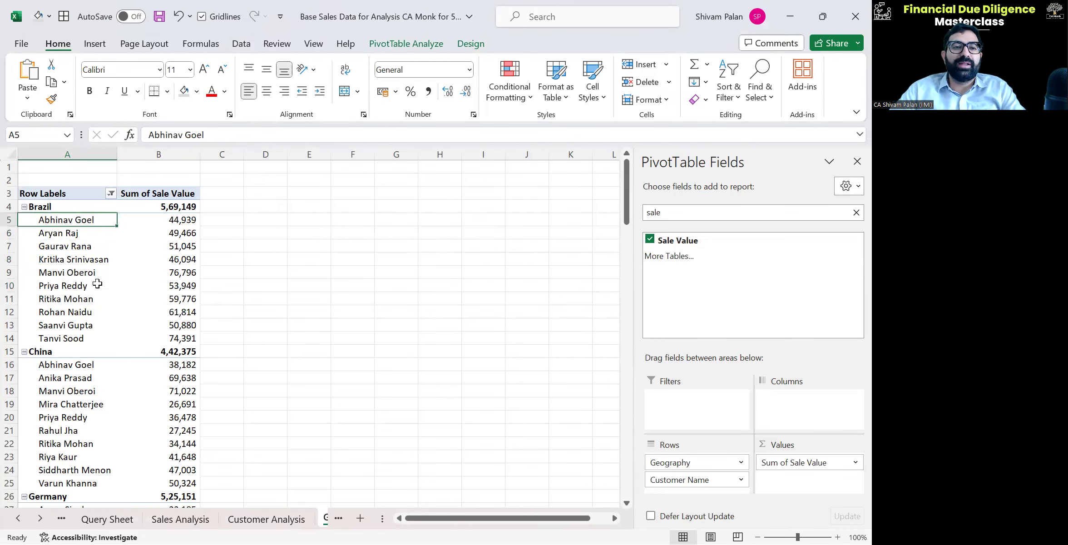
pyautogui.hotkey('alt', 'Down')
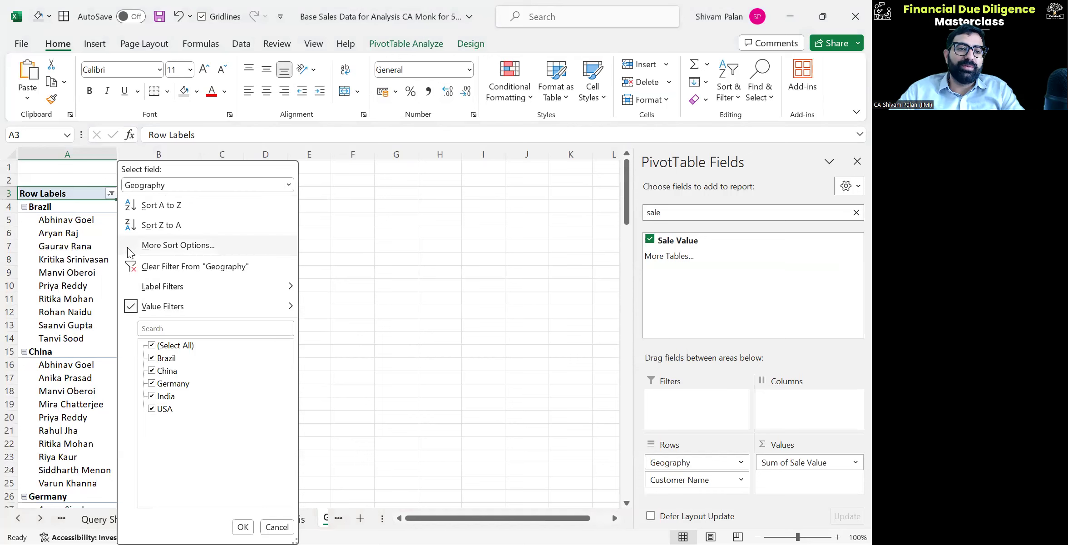
pyautogui.press('Escape')
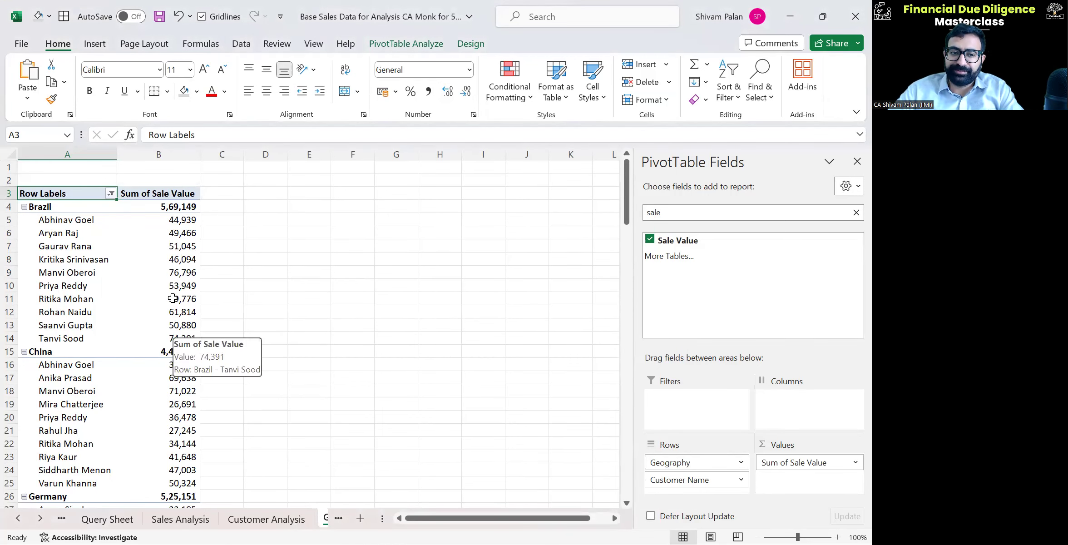
# Step: Examine Brazil's customer sale values and the whole filtered pivot table down to the grand total
pyautogui.click(176, 215)
pyautogui.hotkey('shift', 'Down')
pyautogui.hotkey('shift', 'Down')
pyautogui.hotkey('shift', 'Down')
pyautogui.hotkey('shift', 'Down')
pyautogui.hotkey('shift', 'Down')
pyautogui.hotkey('shift', 'Down')
pyautogui.hotkey('shift', 'Down')
pyautogui.hotkey('shift', 'Down')
pyautogui.hotkey('shift', 'Down')
pyautogui.hotkey('shift', 'Down')
pyautogui.hotkey('shift', 'Down')
pyautogui.hotkey('shift', 'Down')
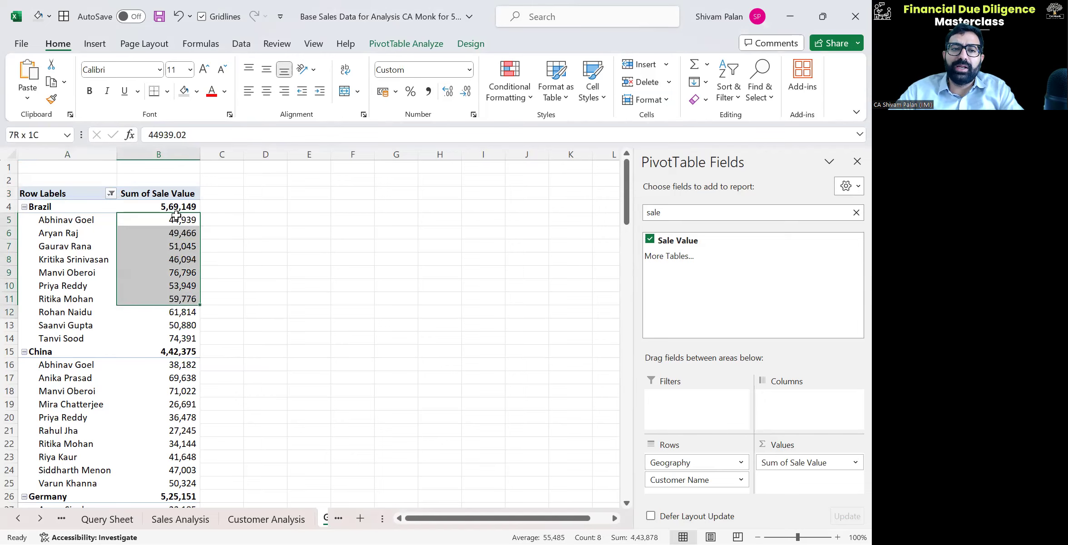
pyautogui.hotkey('shift', 'Up')
pyautogui.hotkey('shift', 'Up')
pyautogui.hotkey('shift', 'Up')
pyautogui.hotkey('ctrl', 'a')
pyautogui.scroll(-11, 176, 215)
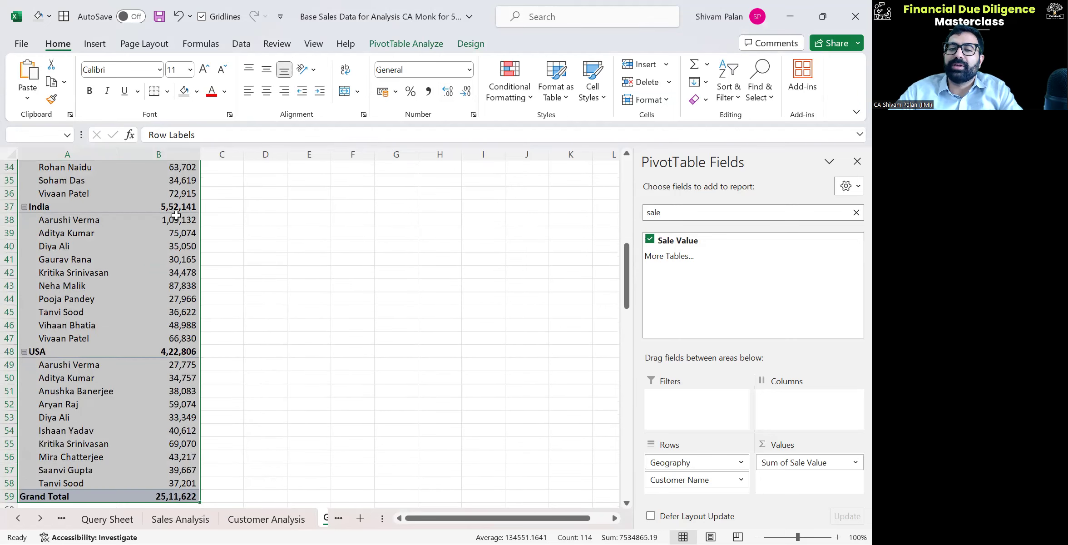
# Step: Enter the title "Top 10 Customers for Each Geography" in cell A2 above the pivot and turn off the gridlines
pyautogui.hotkey('ctrl', 'Home')
pyautogui.press('Down')
pyautogui.write('Top')
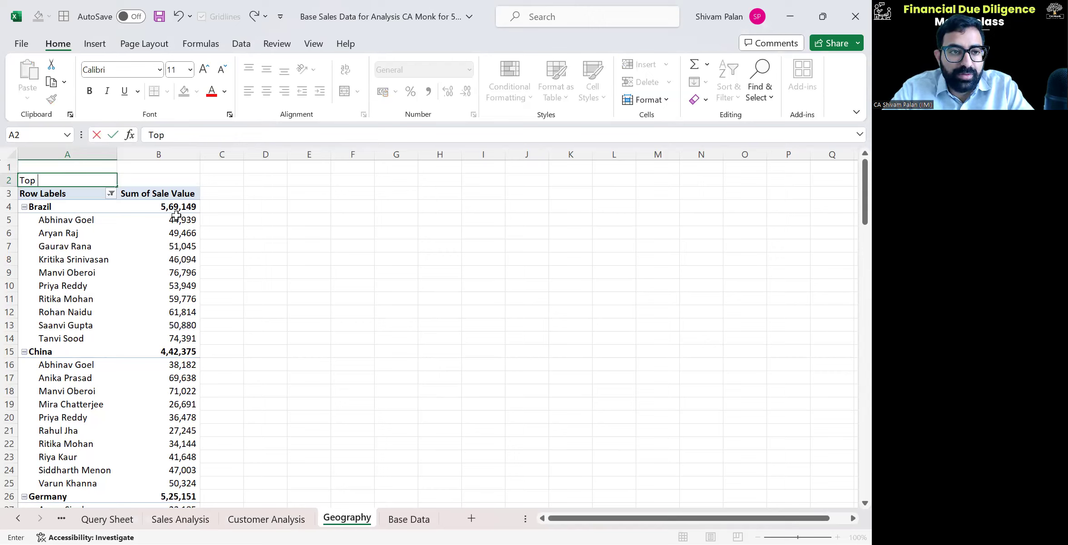
pyautogui.write(' 10 Custo')
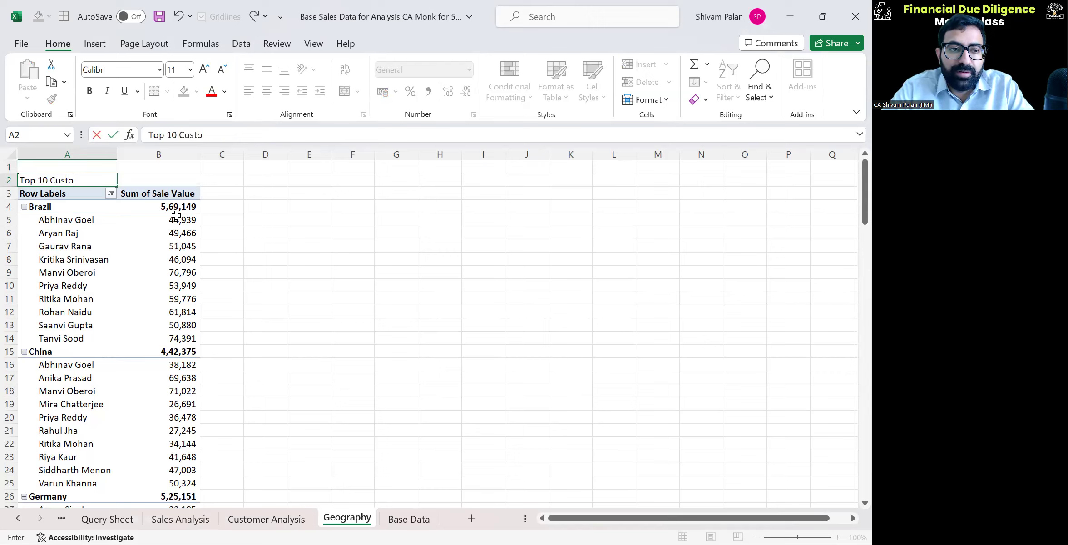
pyautogui.write('mers for E')
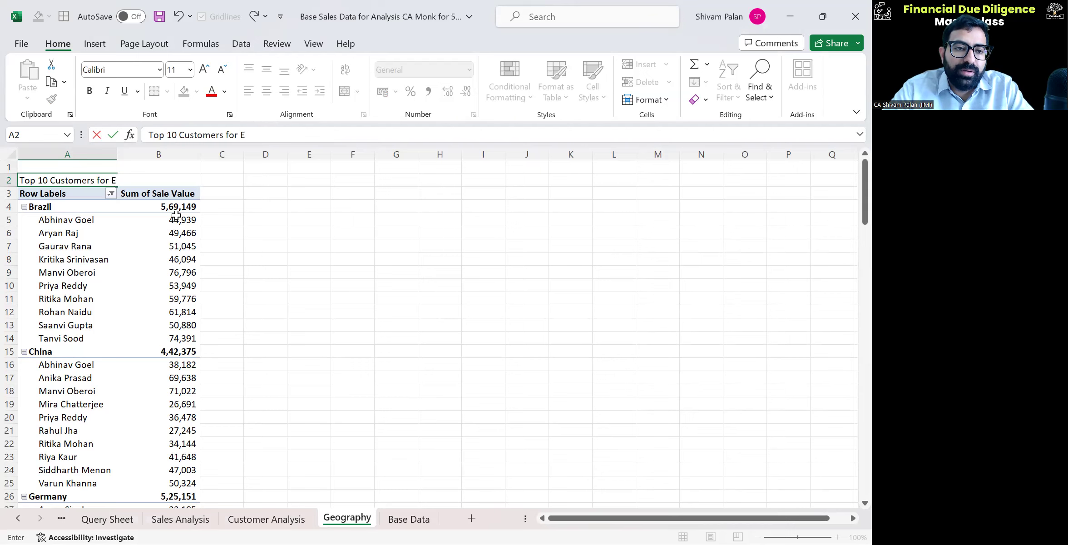
pyautogui.write('ach Geography')
pyautogui.press('Return')
pyautogui.press('Up')
pyautogui.press('Down')
pyautogui.press('Down')
pyautogui.press('Up')
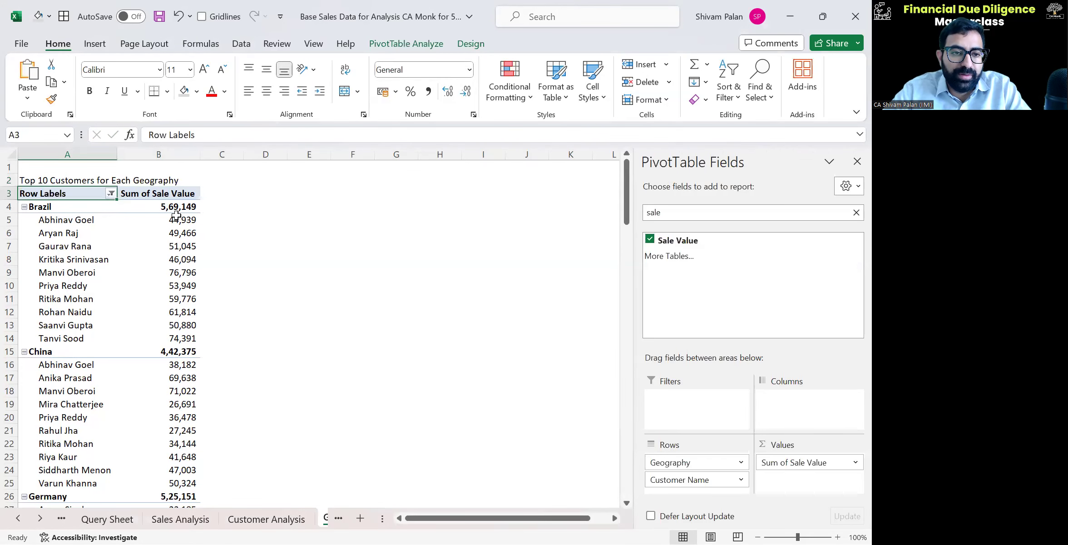
# Step: Copy the whole pivot table and paste the duplicate at cell E3
pyautogui.hotkey('ctrl', 'shift', 'End')
pyautogui.hotkey('ctrl', 'c')
pyautogui.press('Up')
pyautogui.press('Right')
pyautogui.press('Down')
pyautogui.press('Right')
pyautogui.press('Right')
pyautogui.press('Right')
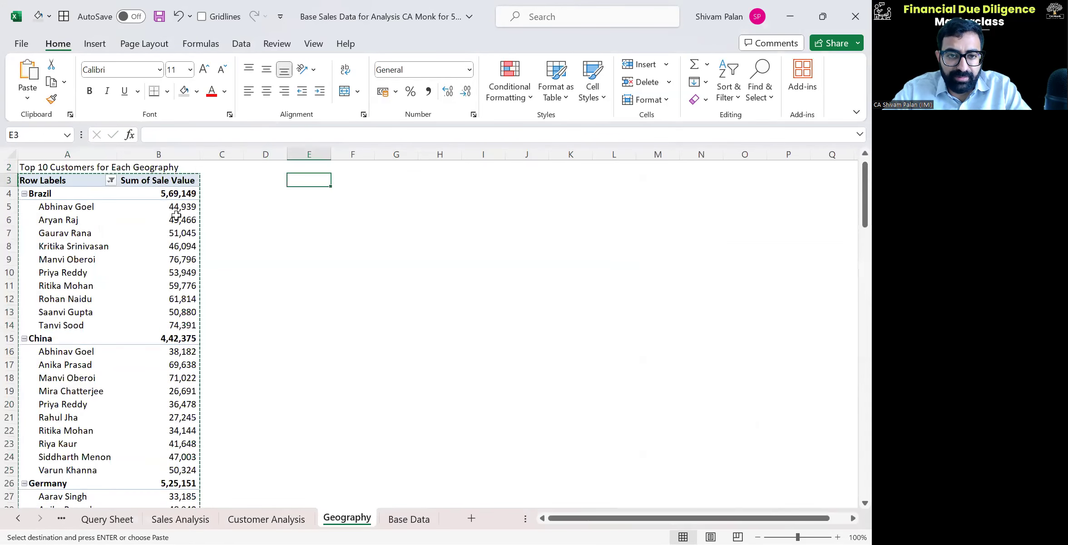
pyautogui.hotkey('ctrl', 'v')
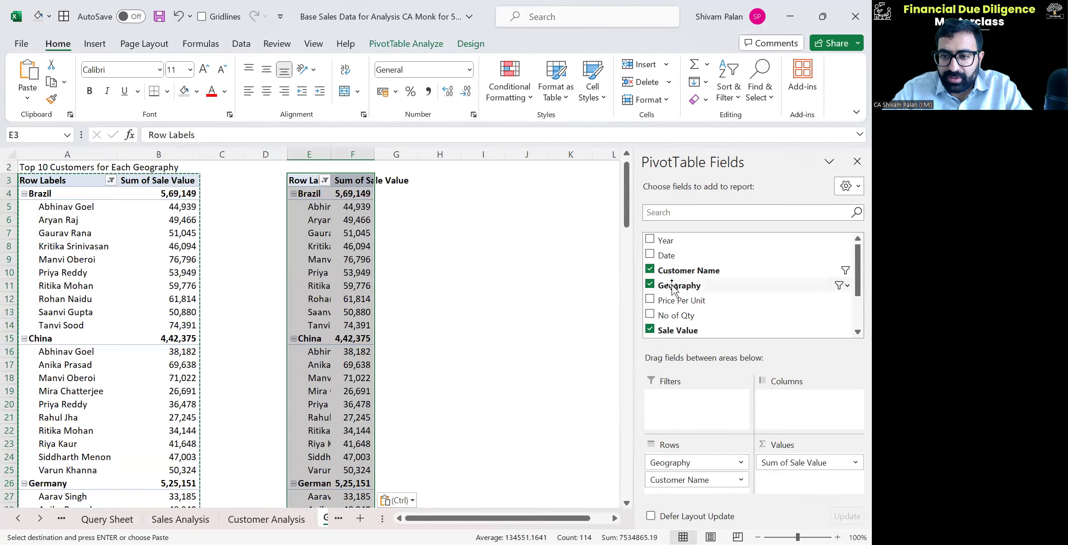
# Step: Remove the Customer Name field from the copied pivot table so it is broken down by geography only
pyautogui.click(650, 269)
pyautogui.click(427, 258)
pyautogui.press('Up')
pyautogui.press('Up')
pyautogui.press('Up')
pyautogui.press('Up')
pyautogui.press('Up')
pyautogui.press('Up')
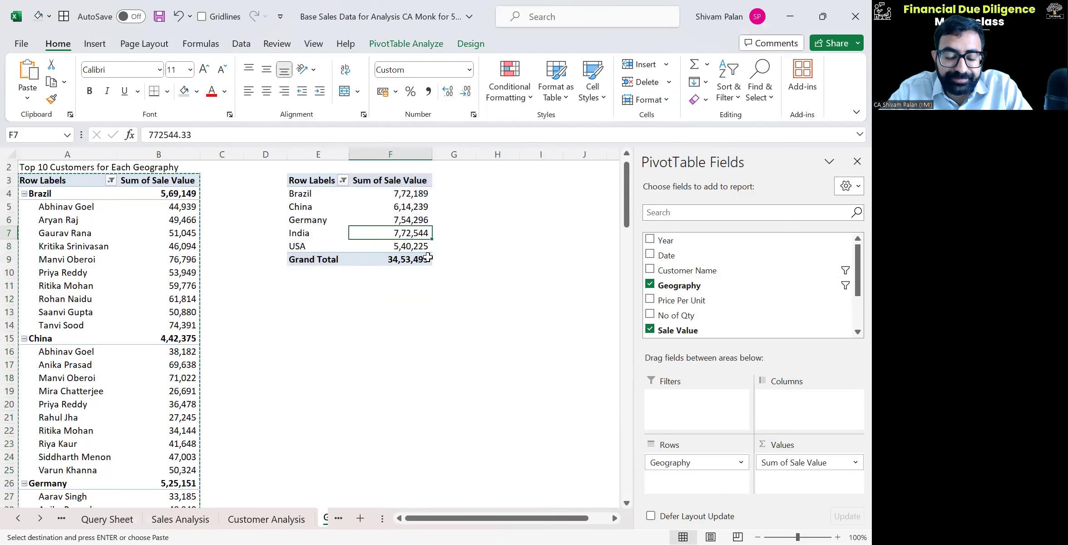
# Step: Clear the top 10 value filter from the Geography field of the copied pivot table
pyautogui.press('Left')
pyautogui.press('Escape')
pyautogui.hotkey('alt', 'Down')
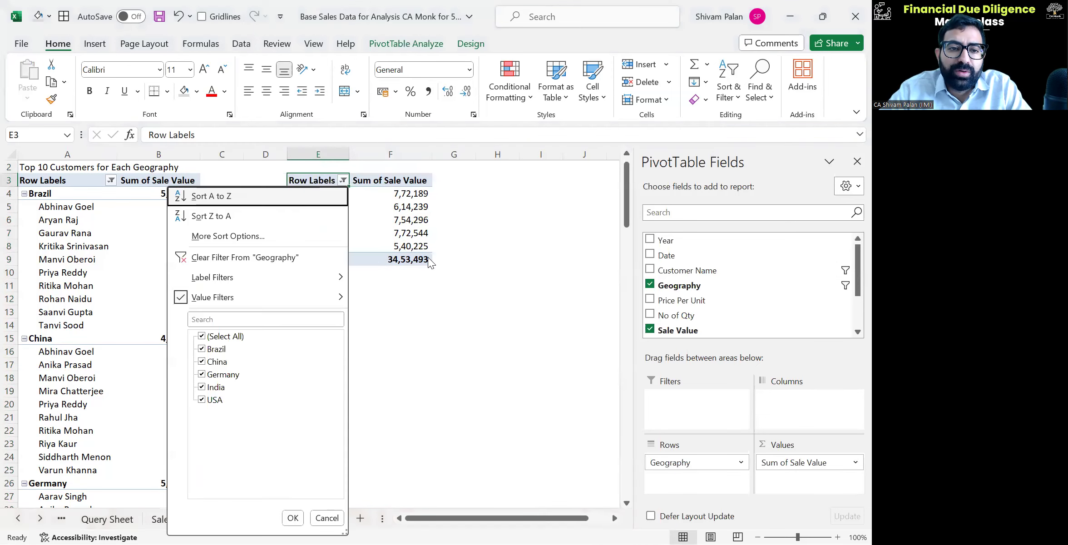
pyautogui.press('Down')
pyautogui.press('Down')
pyautogui.press('Down')
pyautogui.press('Down')
pyautogui.press('Down')
pyautogui.press('Right')
pyautogui.press('Up')
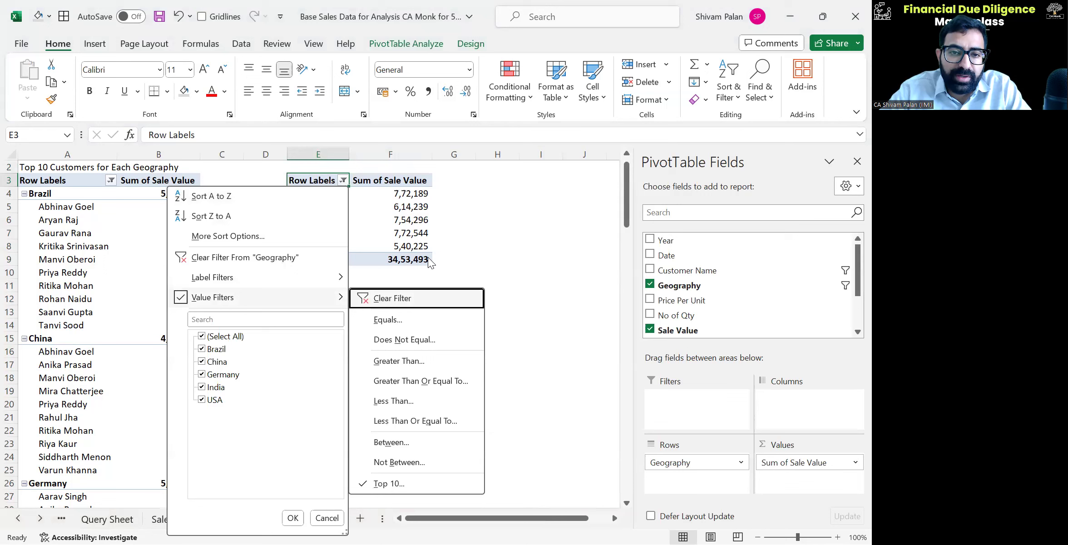
pyautogui.press('Return')
# Step: Sort the geographies in the copied pivot by Sum of Sale Value from largest to smallest
pyautogui.press('Right')
pyautogui.hotkey('shift', 'Left')
pyautogui.press('Down')
pyautogui.hotkey('alt', 'h')
pyautogui.press('s')
pyautogui.press('s')
pyautogui.hotkey('alt', 'h')
pyautogui.press('s')
pyautogui.press('o')
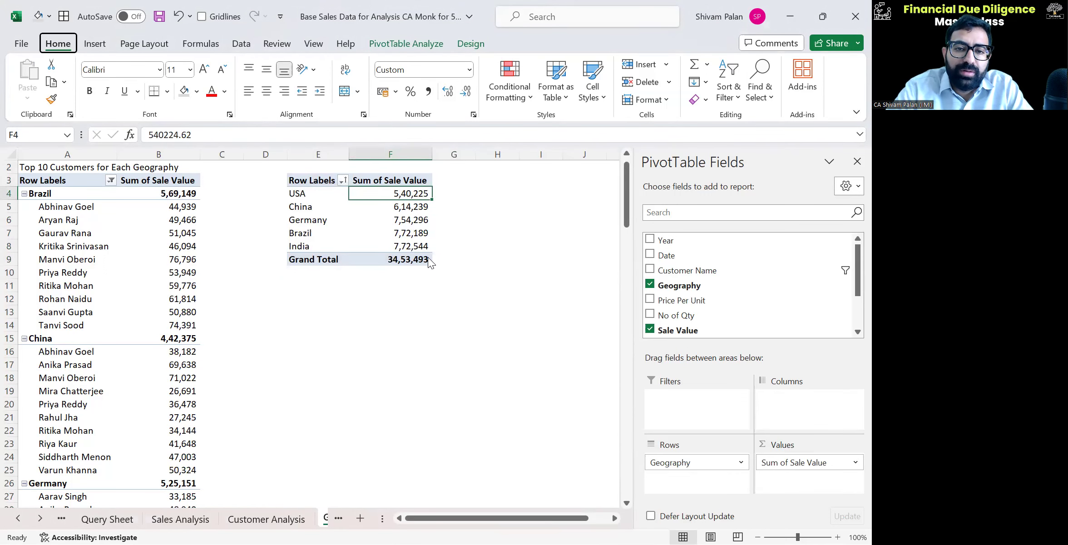
# Step: Apply all borders to the entire geography summary pivot table
pyautogui.press('Up')
pyautogui.hotkey('ctrl', 'c')
pyautogui.hotkey('ctrl', 'a')
pyautogui.hotkey('alt', 'h')
pyautogui.press('b')
pyautogui.press('a')
pyautogui.press('Down')
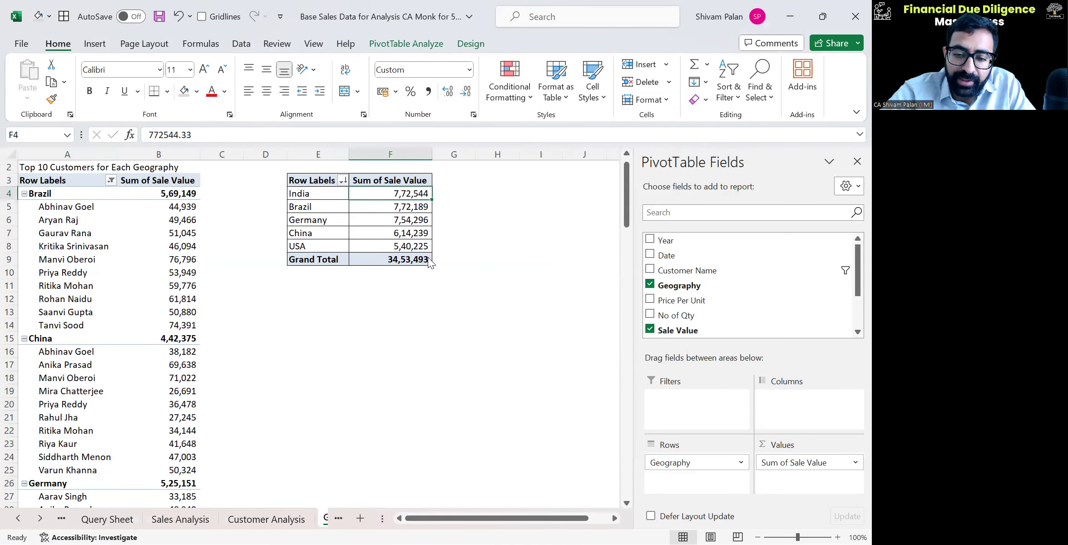
pyautogui.rightClick(431, 198)
pyautogui.click(497, 440)
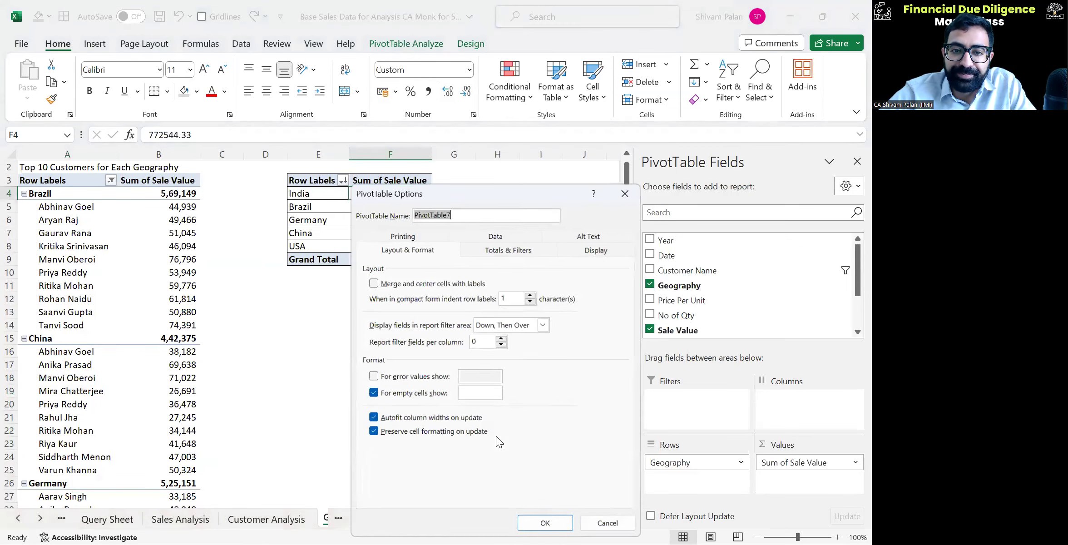
pyautogui.press('Escape')
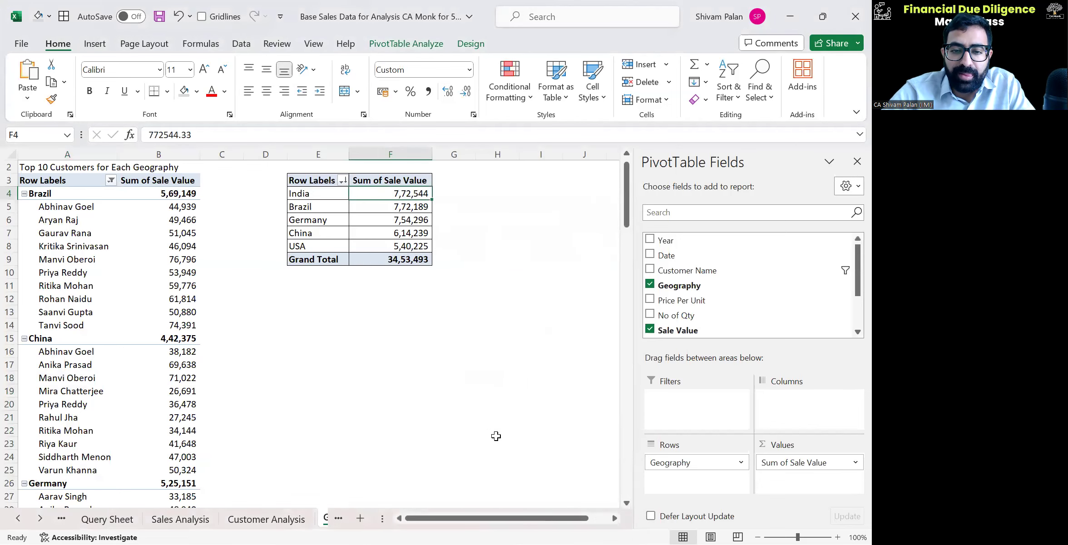
# Step: Hide the PivotTable field list on the Geography sheet
pyautogui.rightClick(434, 199)
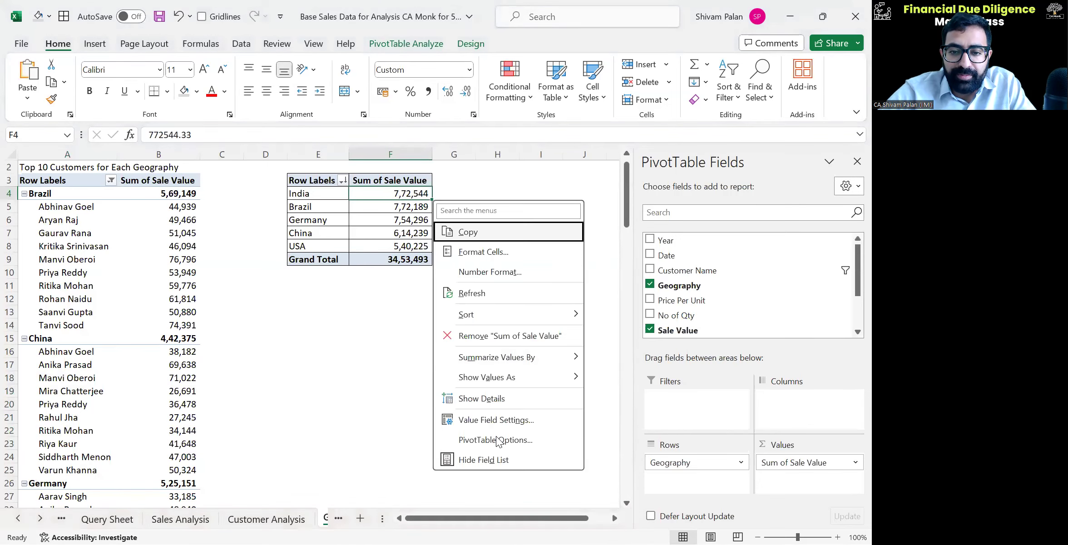
pyautogui.click(491, 463)
pyautogui.press('Left')
pyautogui.press('Up')
pyautogui.press('Right')
pyautogui.press('Down')
pyautogui.press('Left')
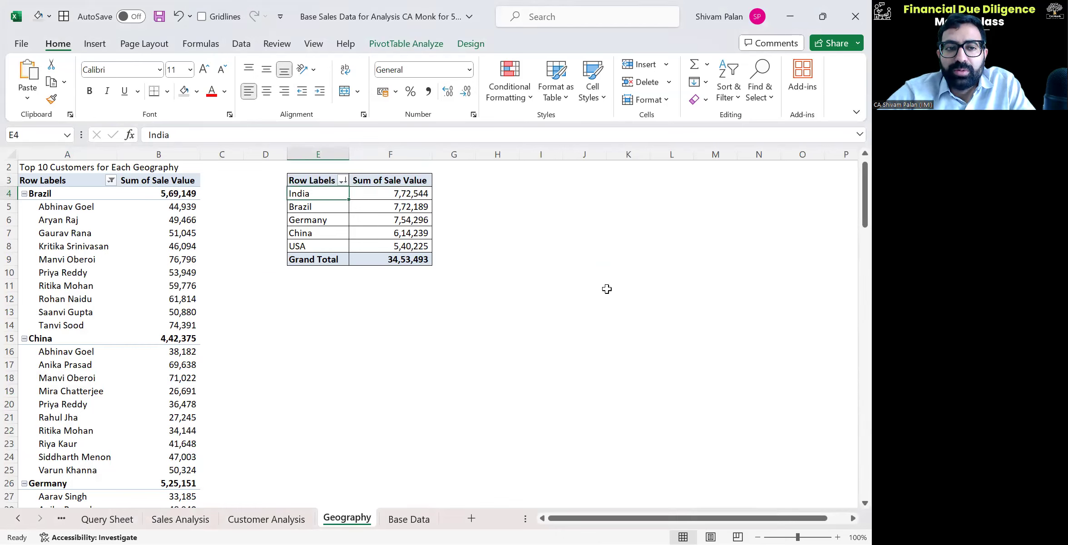
# Step: Sort the geographies in the top 10 customers pivot by Sum of Sale Value from smallest to largest
pyautogui.press('Left')
pyautogui.press('Left')
pyautogui.press('Left')
pyautogui.hotkey('alt', 'h')
pyautogui.press('s')
pyautogui.press('s')
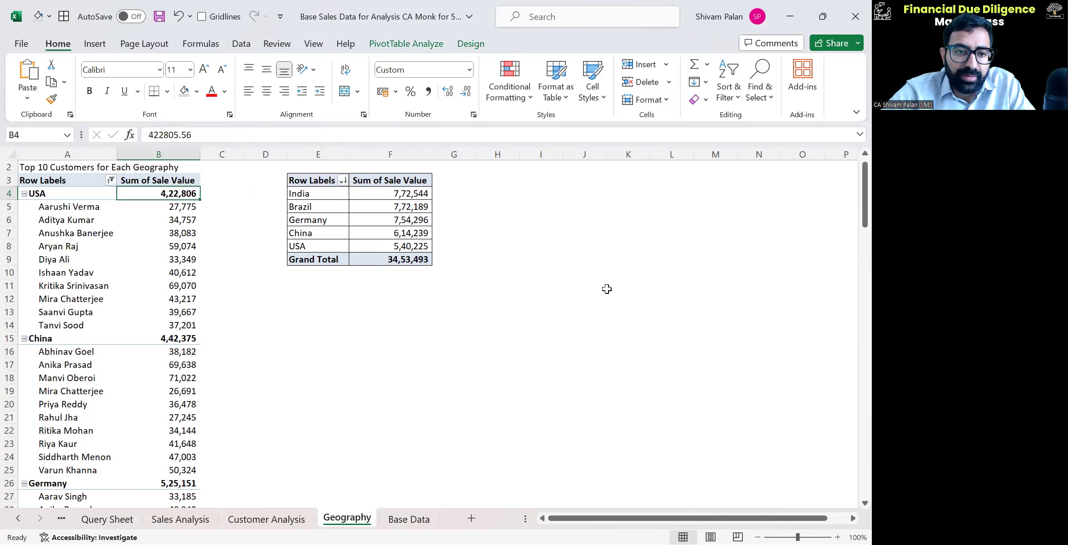
# Step: Sort the geographies in the top 10 customers pivot by Sum of Sale Value from largest to smallest
pyautogui.hotkey('alt', 'h')
pyautogui.press('s')
pyautogui.press('o')
# Step: Examine the sorted geography groups and the values in the geography summary pivot
pyautogui.press('Down')
pyautogui.press('Down')
pyautogui.press('Down')
pyautogui.press('Down')
pyautogui.press('Down')
pyautogui.press('Down')
pyautogui.press('Right')
pyautogui.press('Right')
pyautogui.press('Right')
pyautogui.press('Up')
pyautogui.press('Right')
pyautogui.press('Up')
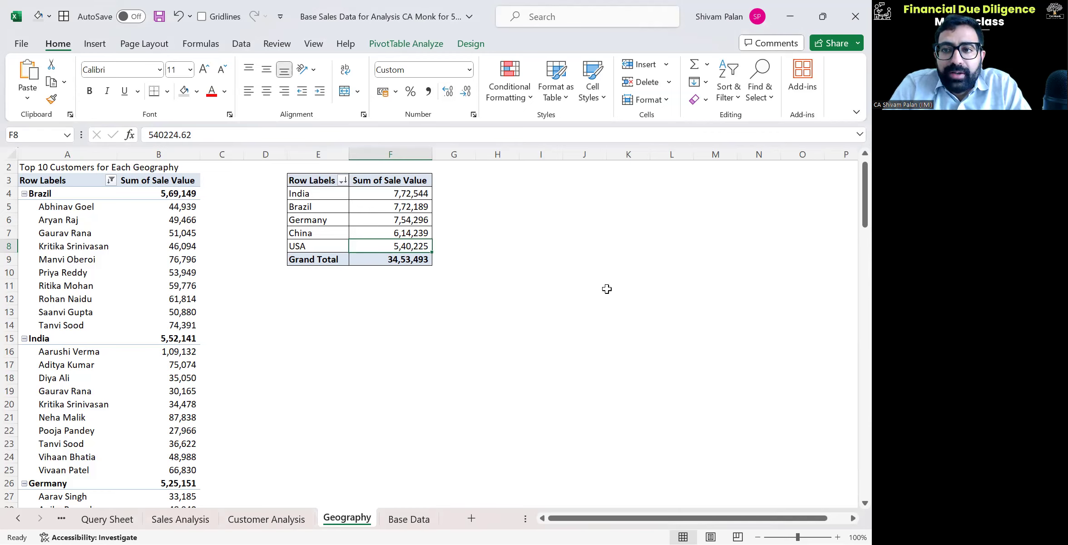
pyautogui.hotkey('ctrl', 'shift', 'Up')
pyautogui.press('Up')
pyautogui.hotkey('ctrl', 'Up')
# Step: Look back through the earlier analysis sheets and examine the column headers on the Base Data sheet
pyautogui.hotkey('ctrl', 'pageup')
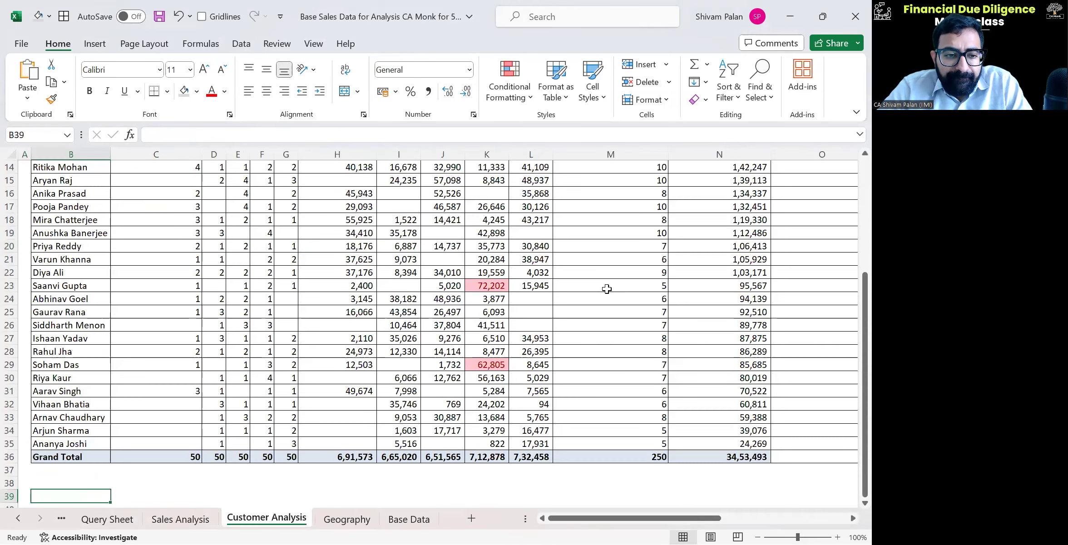
pyautogui.hotkey('ctrl', 'pageup')
pyautogui.hotkey('ctrl', 'pageup')
pyautogui.hotkey('ctrl', 'pagedown')
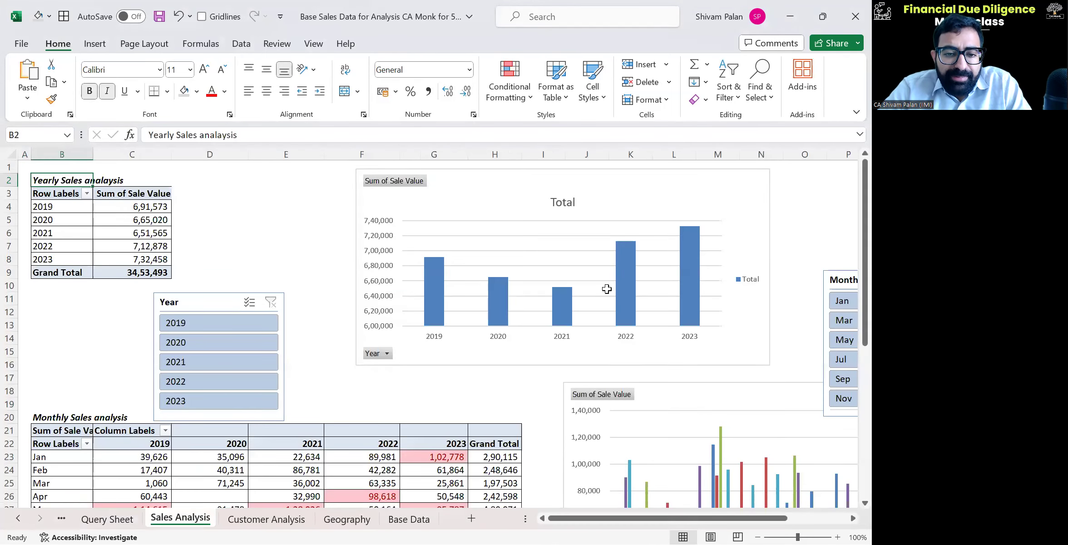
pyautogui.hotkey('ctrl', 'pagedown')
pyautogui.hotkey('ctrl', 'pagedown')
pyautogui.hotkey('ctrl', 'pagedown')
pyautogui.press('Right')
pyautogui.press('Right')
pyautogui.press('Right')
pyautogui.press('Right')
pyautogui.press('Right')
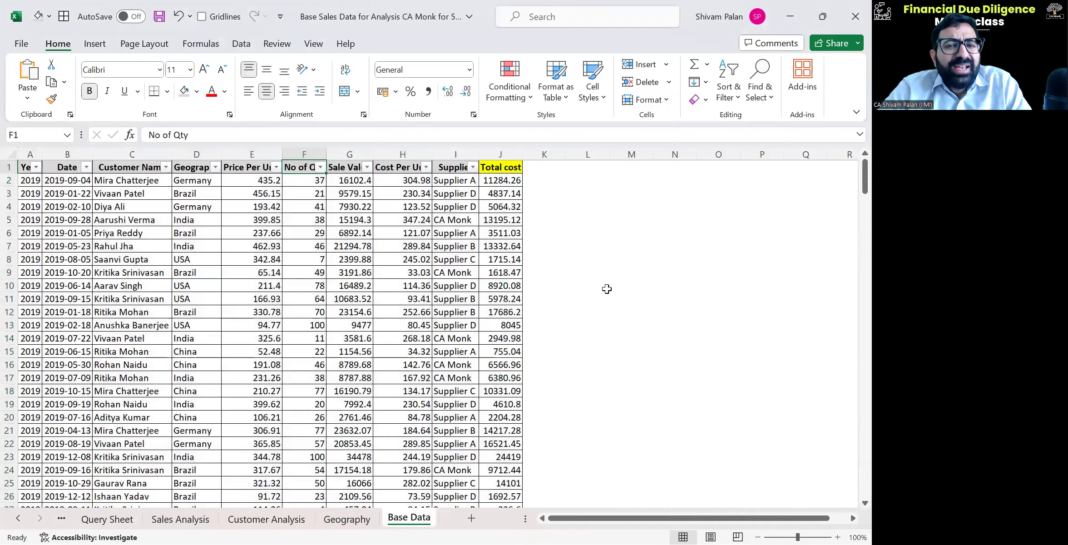
pyautogui.press('Left')
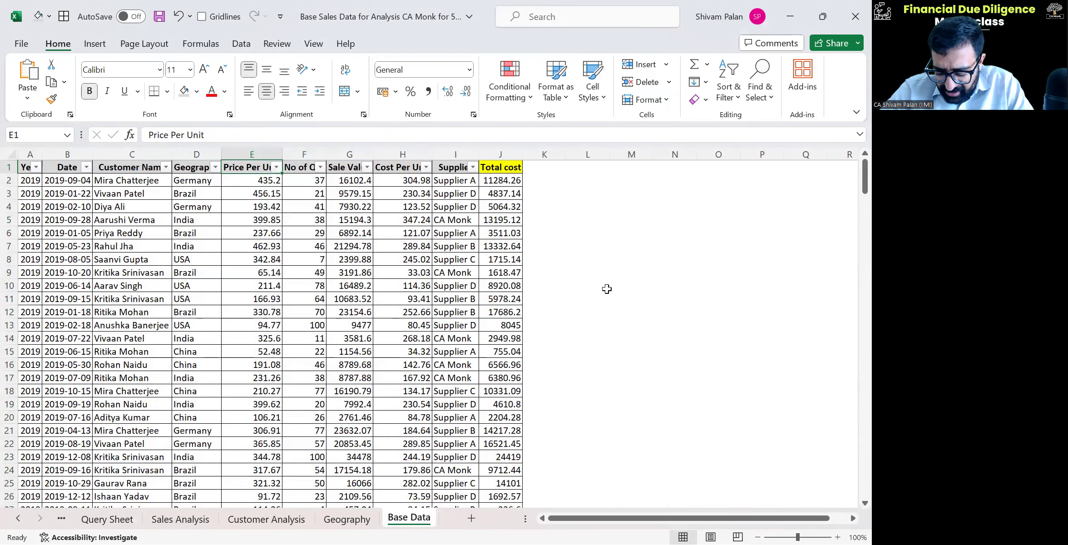
pyautogui.press('Right')
pyautogui.press('Right')
pyautogui.press('Right')
pyautogui.press('Right')
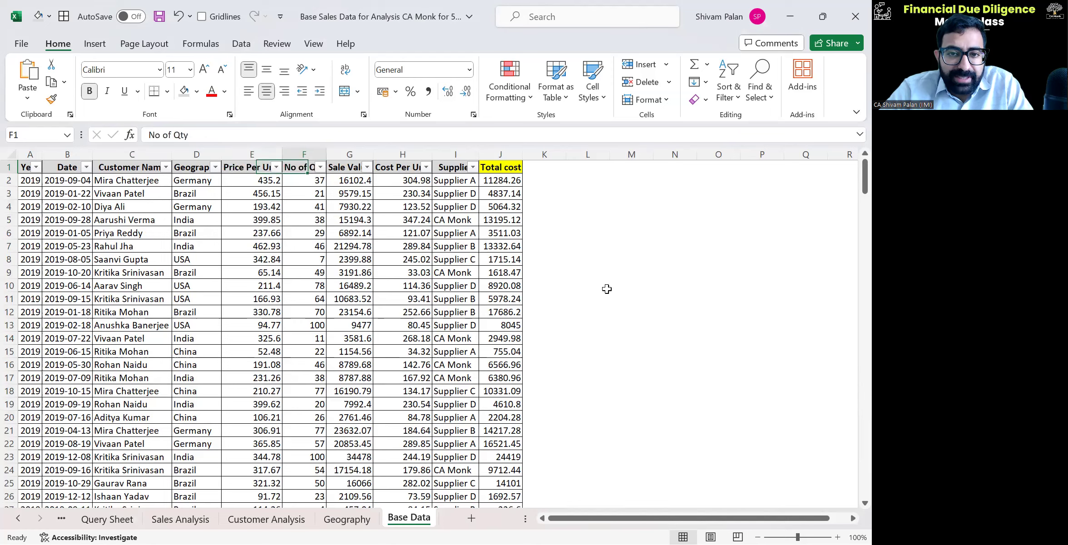
# Step: Insert a pivot table on a new worksheet from the entire Base Data table
pyautogui.hotkey('ctrl', 'shift', 'Down')
pyautogui.hotkey('ctrl', 'shift', 'Up')
pyautogui.hotkey('ctrl', 'Left')
pyautogui.hotkey('ctrl', 'shift', 'Right')
pyautogui.hotkey('ctrl', 'shift', 'Down')
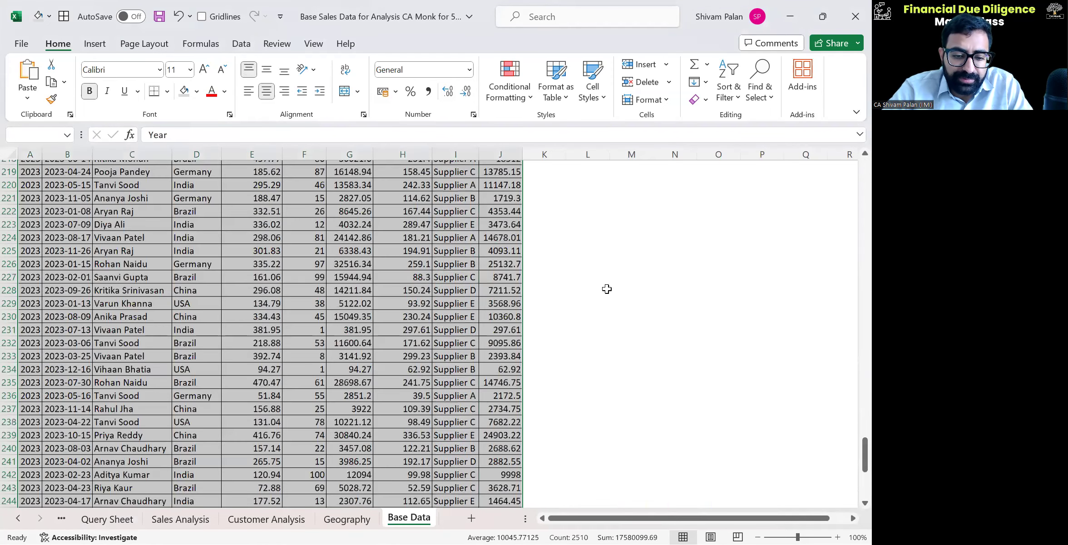
pyautogui.hotkey('alt', 'n')
pyautogui.press('v')
pyautogui.press('t')
pyautogui.press('Return')
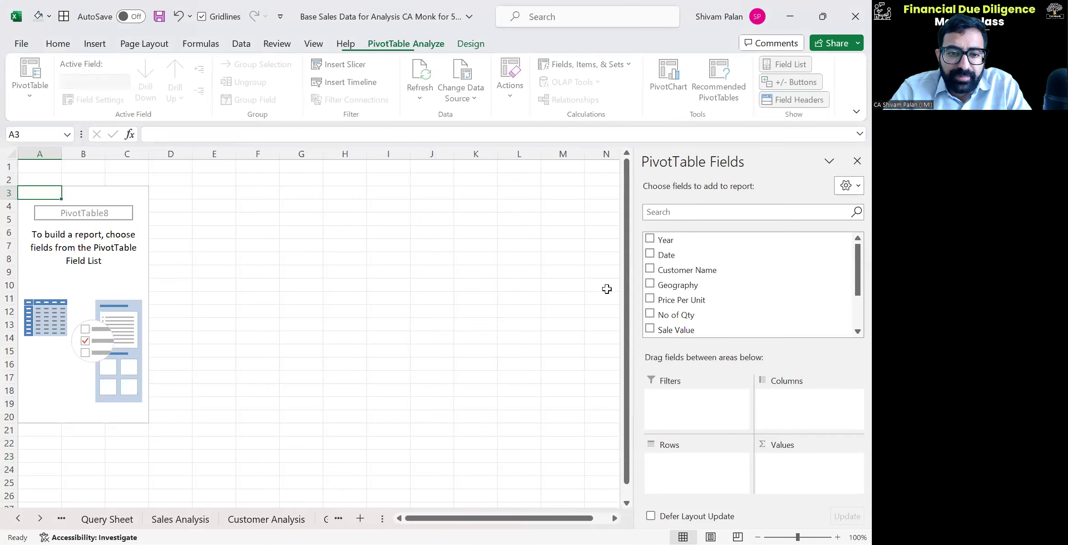
# Step: Rename the new pivot table sheet as Supplier
pyautogui.hotkey('alt', 'h')
pyautogui.write('orS')
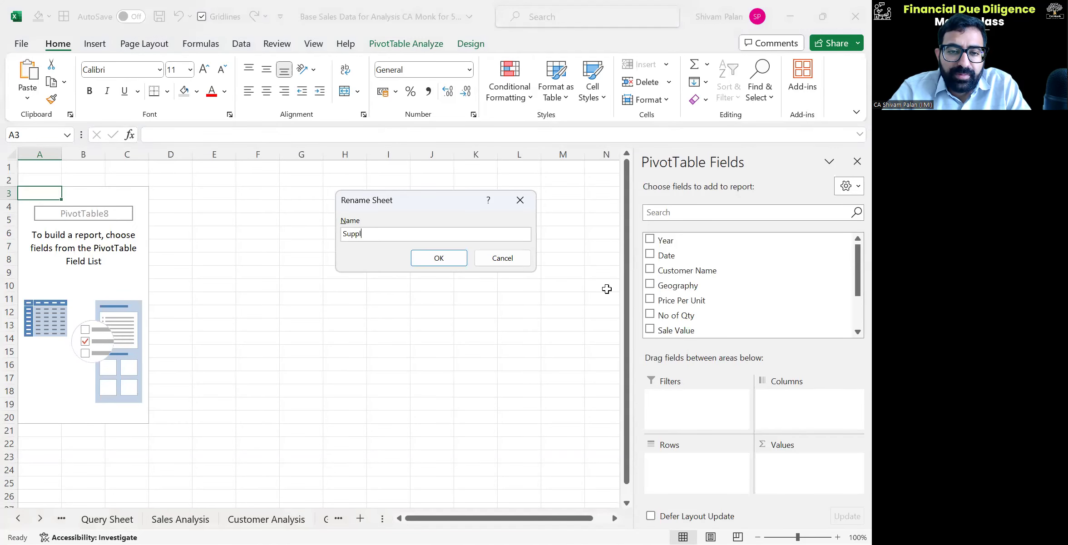
pyautogui.write('upplier')
pyautogui.press('Return')
# Step: Add Supplier as the row field and Sale Value as the summed value of the new pivot table
pyautogui.scroll(-2, 684, 284)
pyautogui.click(649, 300)
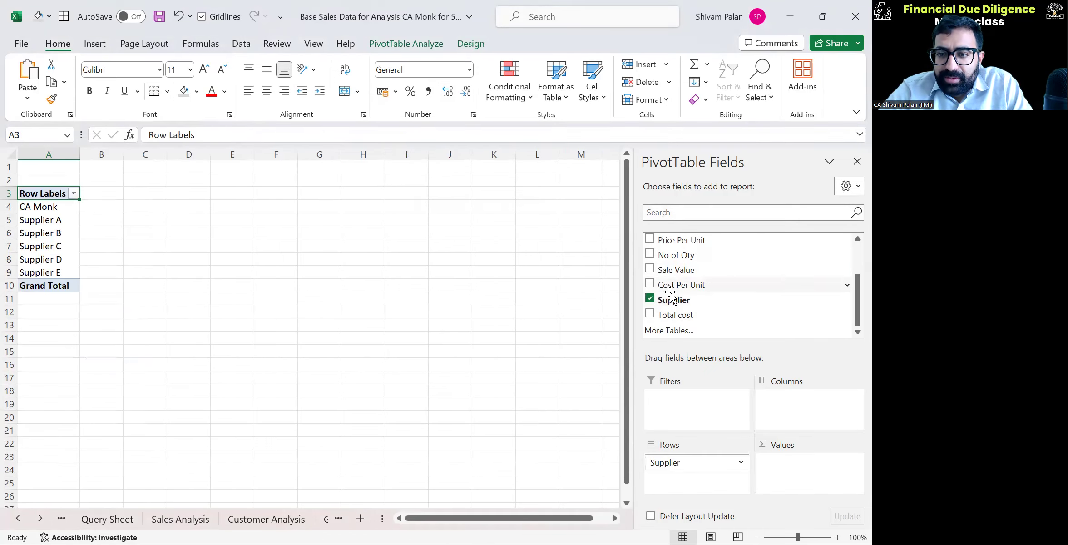
pyautogui.click(650, 270)
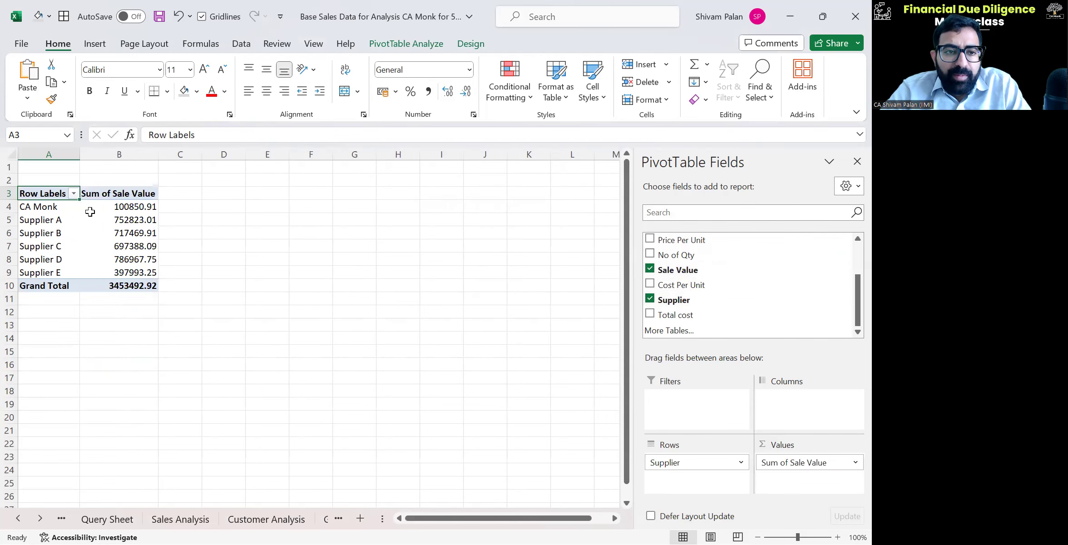
# Step: Replace Sale Value with Total cost as the summed value in the supplier pivot table
pyautogui.hotkey('shift', 'Down')
pyautogui.hotkey('shift', 'Down')
pyautogui.hotkey('shift', 'Down')
pyautogui.hotkey('shift', 'Down')
pyautogui.hotkey('shift', 'Down')
pyautogui.hotkey('shift', 'Down')
pyautogui.hotkey('shift', 'Down')
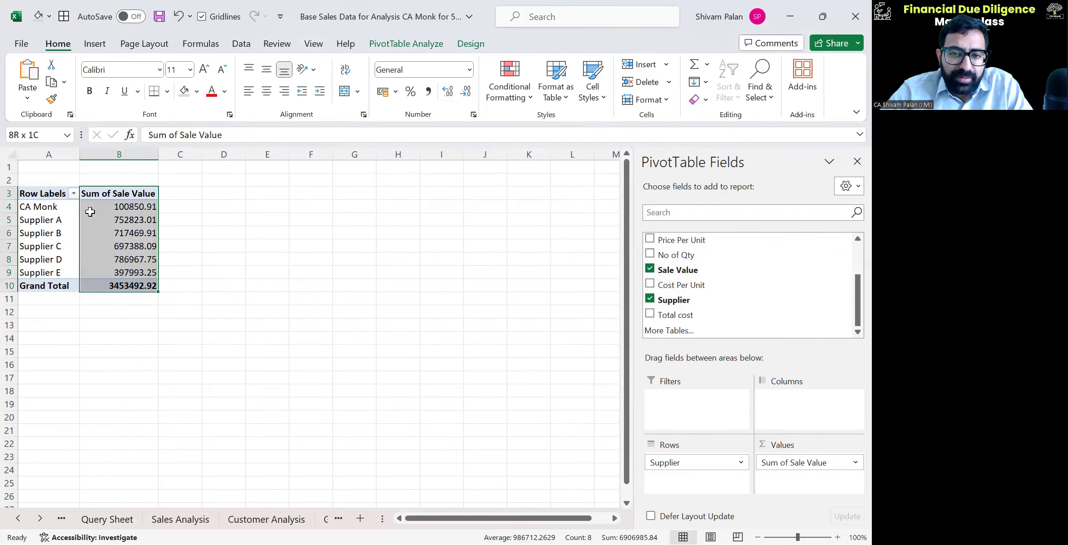
pyautogui.click(90, 211)
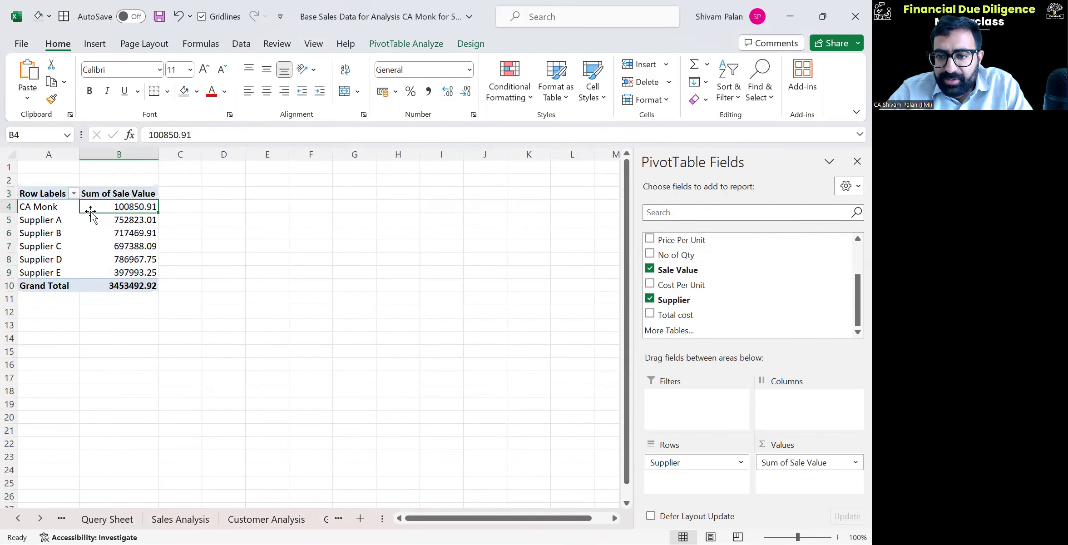
pyautogui.click(650, 269)
pyautogui.click(649, 314)
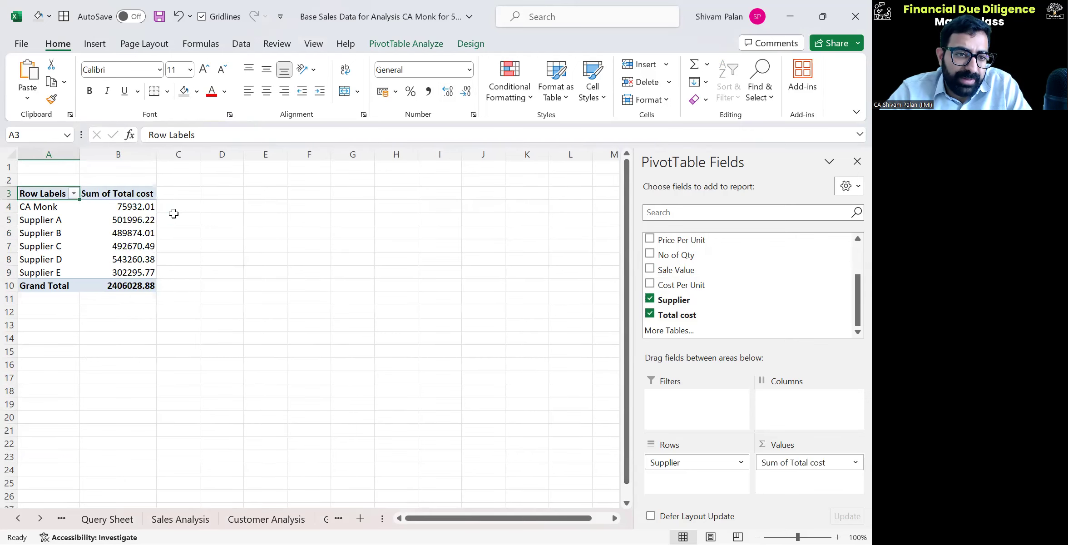
# Step: Format the Sum of Total cost values with thousands separators and no decimals
pyautogui.press('Right')
pyautogui.press('Down')
pyautogui.press('Down')
pyautogui.press('Up')
pyautogui.press('Up')
pyautogui.hotkey('ctrl', 'shift', 'Down')
pyautogui.press('alt')
pyautogui.press('h')
pyautogui.press('k')
pyautogui.hotkey('alt', 'h')
pyautogui.press('9')
pyautogui.hotkey('alt', 'h')
pyautogui.write('99')
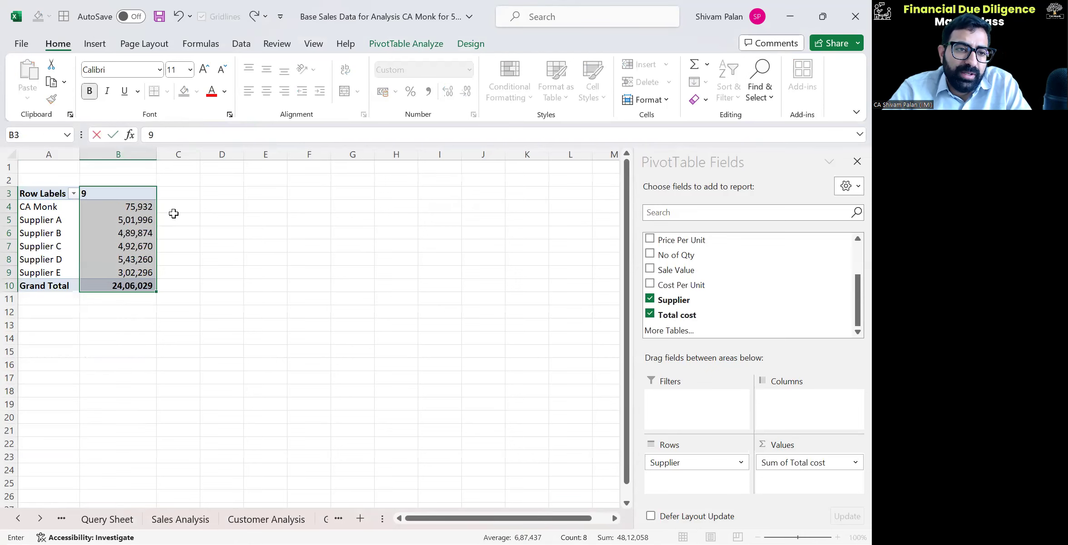
pyautogui.press('Escape')
pyautogui.press('Up')
pyautogui.press('Down')
pyautogui.press('Down')
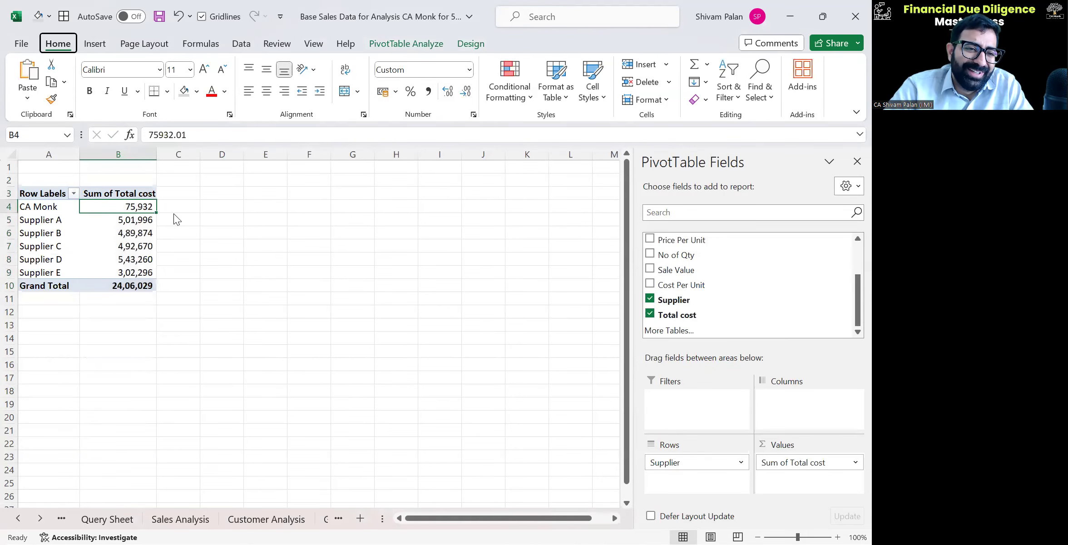
# Step: Sort the suppliers by Sum of Total cost from smallest to largest
pyautogui.press('h')
pyautogui.press('s')
pyautogui.press('s')
# Step: Autofit the Sum of Total cost column and sort the suppliers by it from largest to smallest
pyautogui.press('alt')
pyautogui.press('h')
pyautogui.press('o')
pyautogui.press('i')
pyautogui.press('alt')
pyautogui.press('h')
pyautogui.press('s')
pyautogui.press('o')
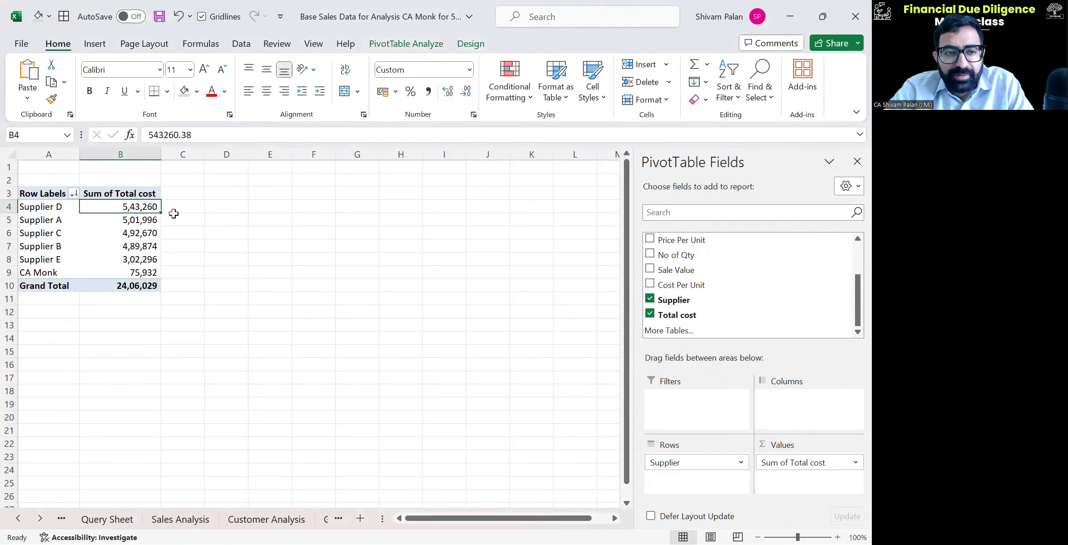
# Step: Apply all borders to the entire supplier pivot table, including its header and grand total
pyautogui.press('Up')
pyautogui.hotkey('ctrl', 'shift', 'Down')
pyautogui.hotkey('ctrl', 'shift', 'Left')
pyautogui.hotkey('alt', '2')
pyautogui.press('Down')
pyautogui.press('Up')
pyautogui.hotkey('ctrl', 'shift', 'Down')
pyautogui.hotkey('ctrl', 'shift', 'Left')
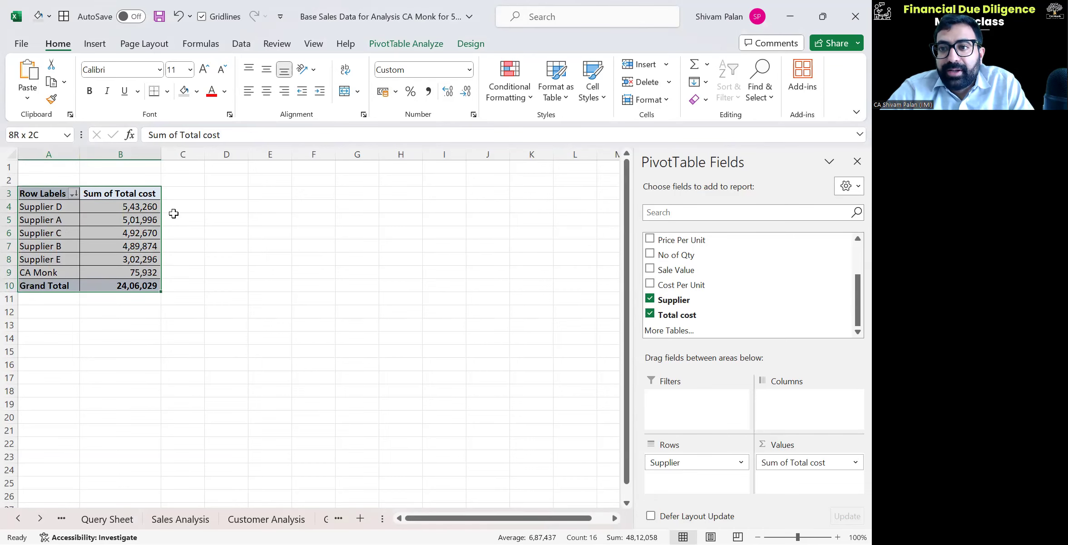
# Step: Turn off the gridlines on the Supplier sheet
pyautogui.press('Down')
pyautogui.press('alt')
pyautogui.press('6')
pyautogui.press('Up')
pyautogui.hotkey('ctrl', 'shift', 'Left')
pyautogui.hotkey('ctrl', 'shift', 'Down')
# Step: Examine the total cost per supplier in the pivot table, including the CA Monk row
pyautogui.press('Down')
pyautogui.press('Down')
pyautogui.press('Down')
pyautogui.press('Down')
pyautogui.press('Down')
pyautogui.press('Down')
pyautogui.press('Down')
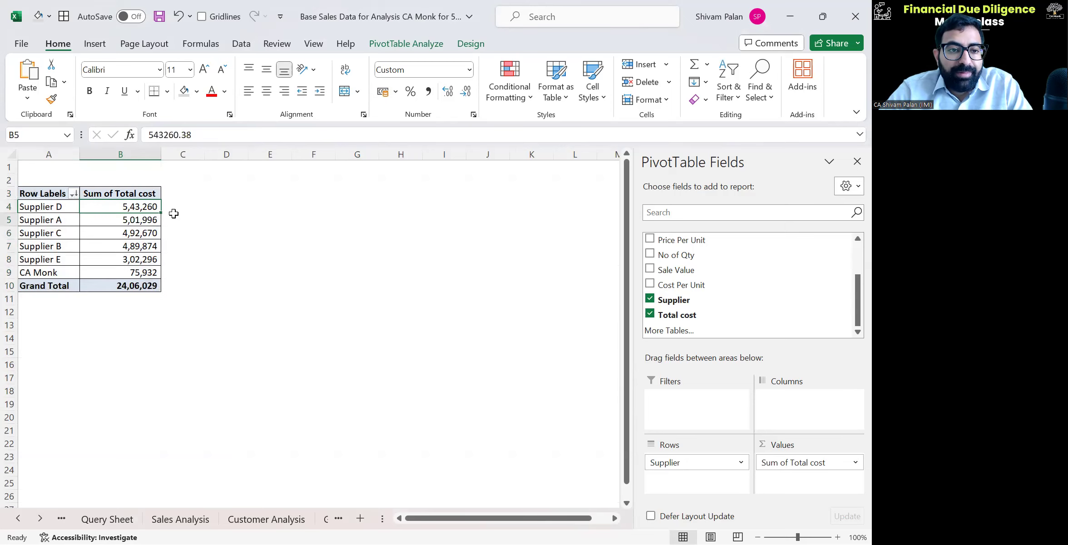
pyautogui.press('Up')
pyautogui.hotkey('shift', 'Left')
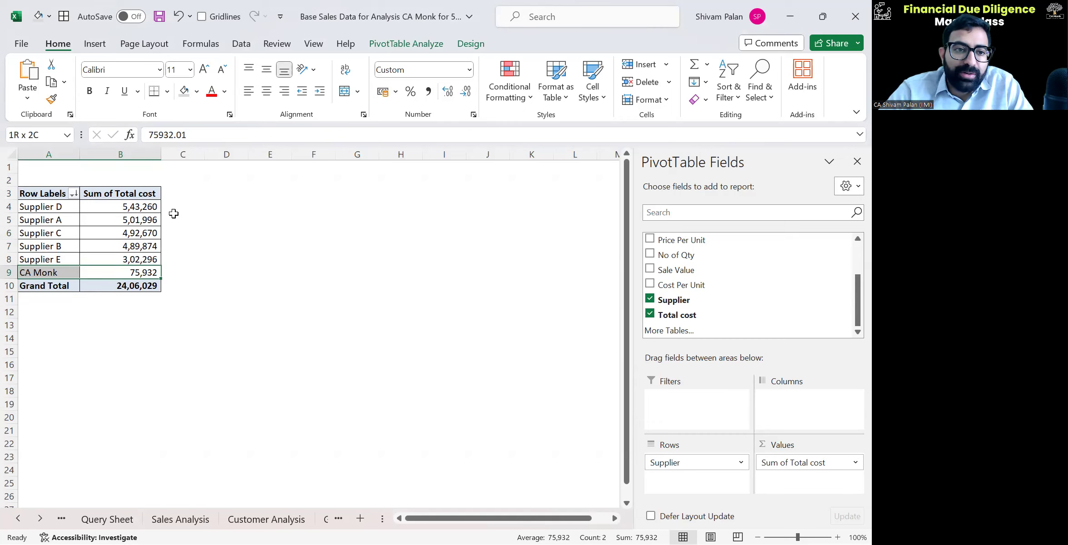
pyautogui.press('Down')
pyautogui.press('Up')
pyautogui.press('Up')
pyautogui.press('Up')
pyautogui.press('Up')
pyautogui.press('Up')
pyautogui.press('Up')
pyautogui.press('Up')
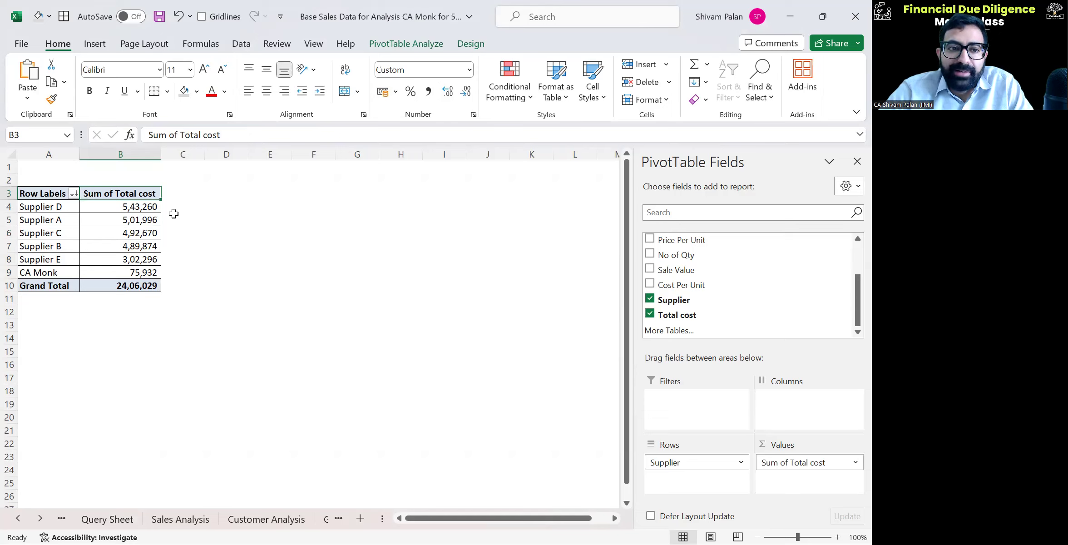
pyautogui.press('Down')
pyautogui.press('Left')
pyautogui.press('Up')
pyautogui.hotkey('ctrl', 'shift', 'Right')
pyautogui.hotkey('ctrl', 'shift', 'Down')
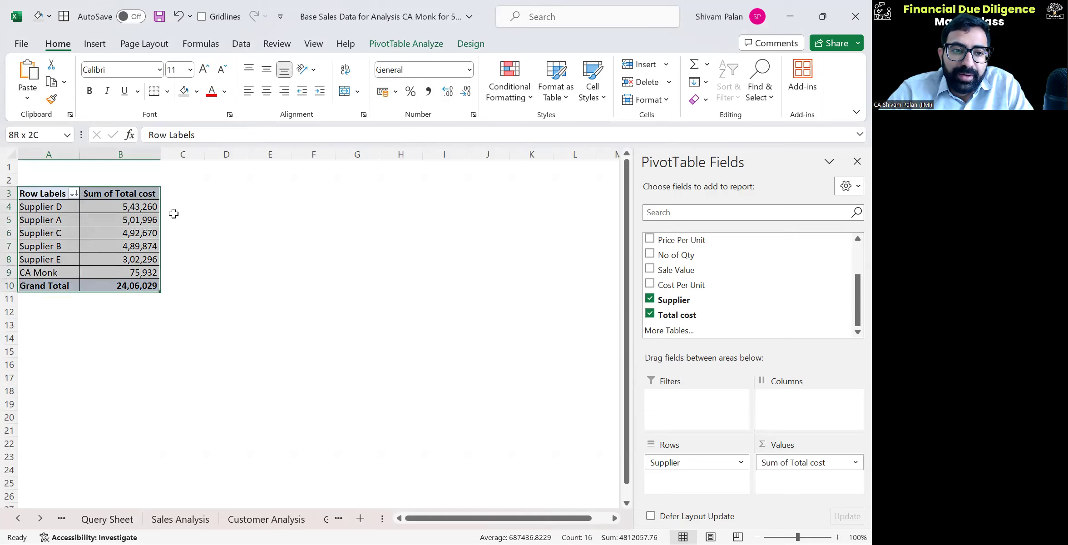
pyautogui.press('Right')
pyautogui.press('Down')
# Step: Browse back through the analysis sheets to the Query Sheet, and return to the Base Data sheet
pyautogui.hotkey('ctrl', 'pageup')
pyautogui.hotkey('ctrl', 'pagedown')
pyautogui.hotkey('ctrl', 'pageup')
pyautogui.hotkey('ctrl', 'pageup')
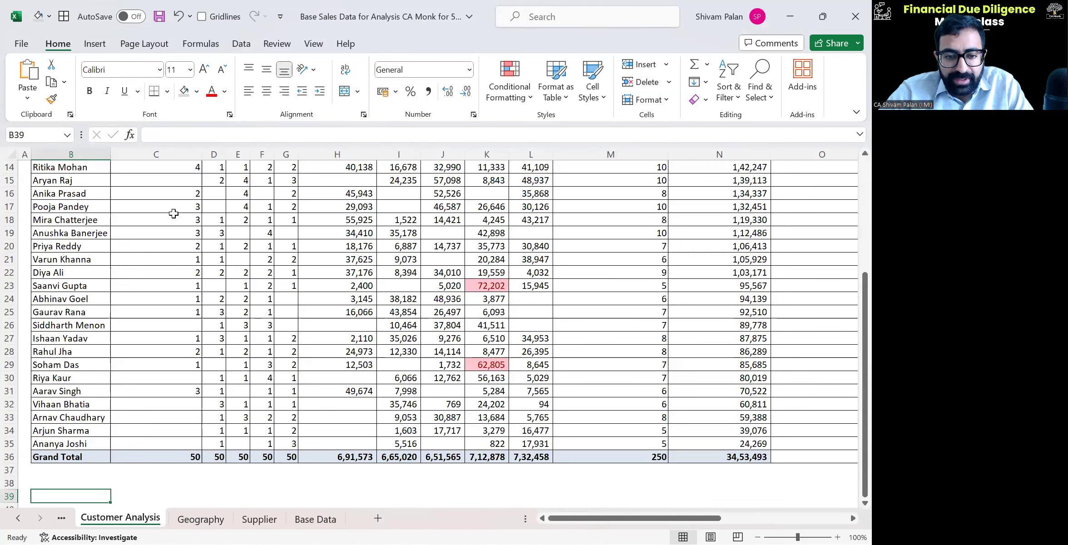
pyautogui.hotkey('ctrl', 'pageup')
pyautogui.hotkey('ctrl', 'pageup')
pyautogui.hotkey('ctrl', 'pageup')
pyautogui.hotkey('ctrl', 'pagedown')
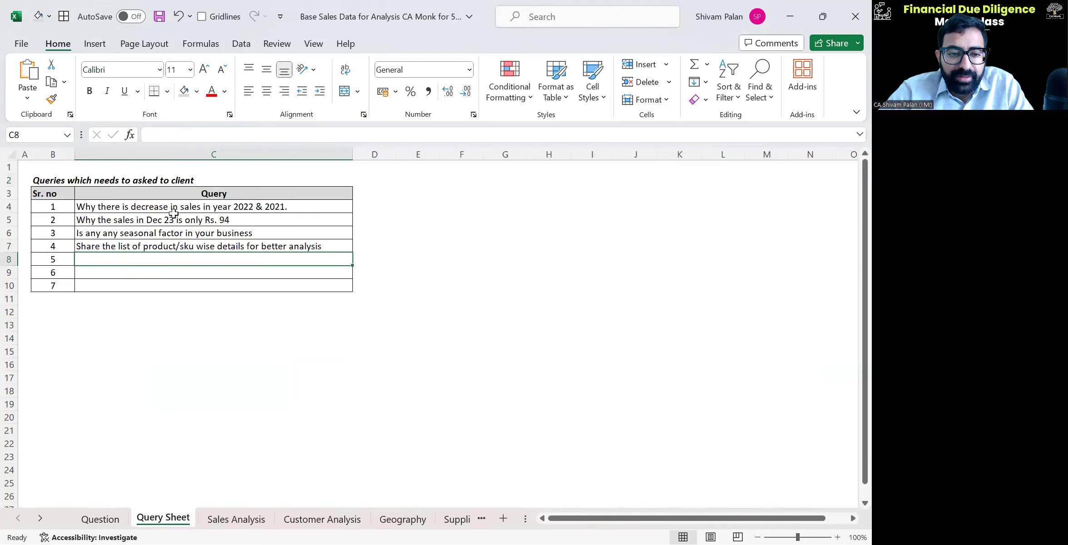
pyautogui.hotkey('ctrl', 'pagedown')
pyautogui.hotkey('ctrl', 'pagedown')
pyautogui.hotkey('ctrl', 'pagedown')
pyautogui.hotkey('ctrl', 'pagedown')
pyautogui.hotkey('ctrl', 'pagedown')
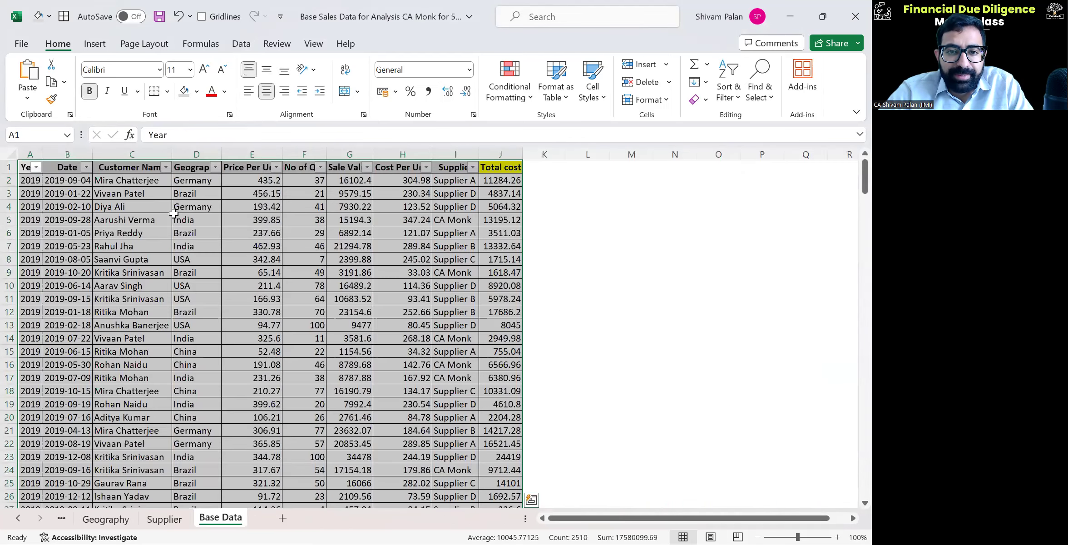
# Step: Check the totals of the sale value and total cost columns on the Base Data sheet
pyautogui.hotkey('alt', 'Tab')
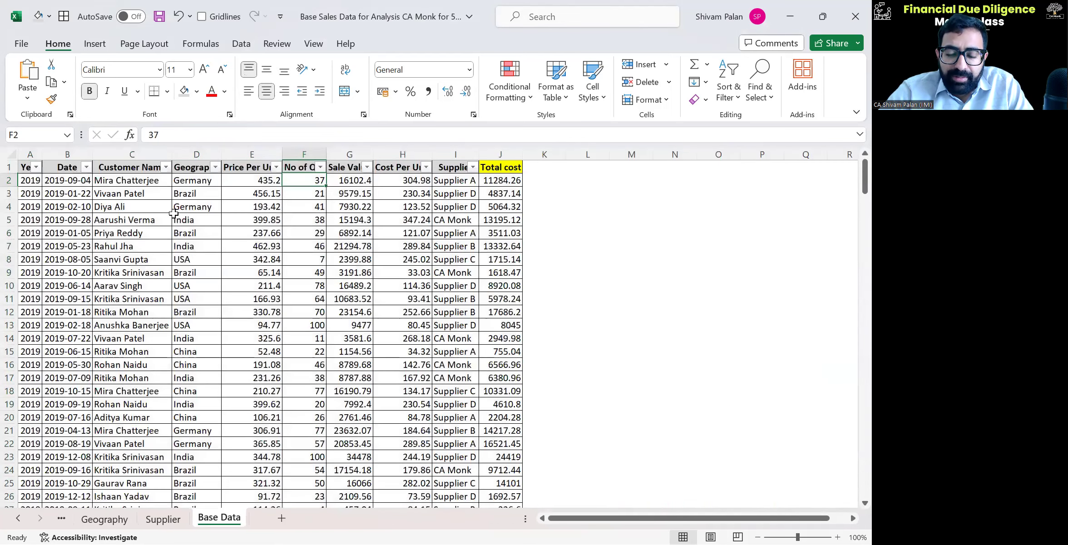
pyautogui.press('Right')
pyautogui.hotkey('ctrl', 'shift', 'Down')
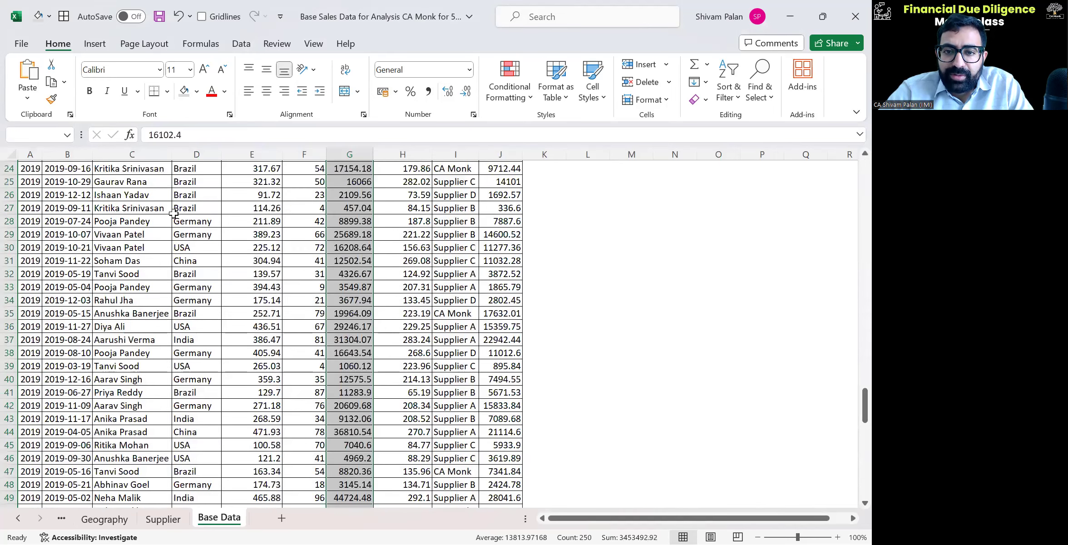
pyautogui.hotkey('ctrl', 'Right')
pyautogui.hotkey('ctrl', 'shift', 'Down')
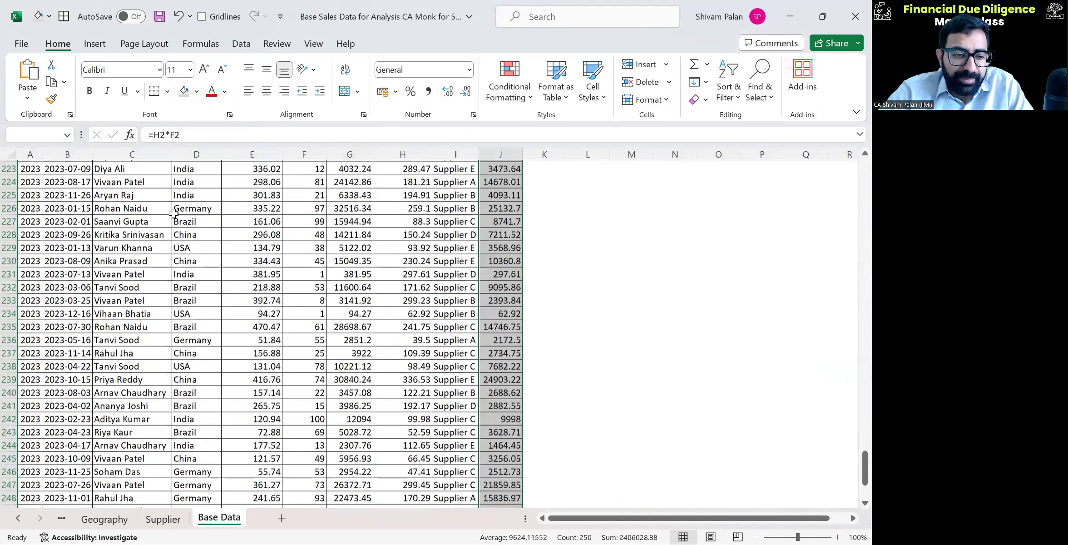
# Step: Go to the Sales Analysis sheet and select blank cell C49, below the grand total of the average price pivot table
pyautogui.hotkey('ctrl', 'pageup')
pyautogui.hotkey('ctrl', 'pageup')
pyautogui.hotkey('ctrl', 'pageup')
pyautogui.hotkey('ctrl', 'pageup')
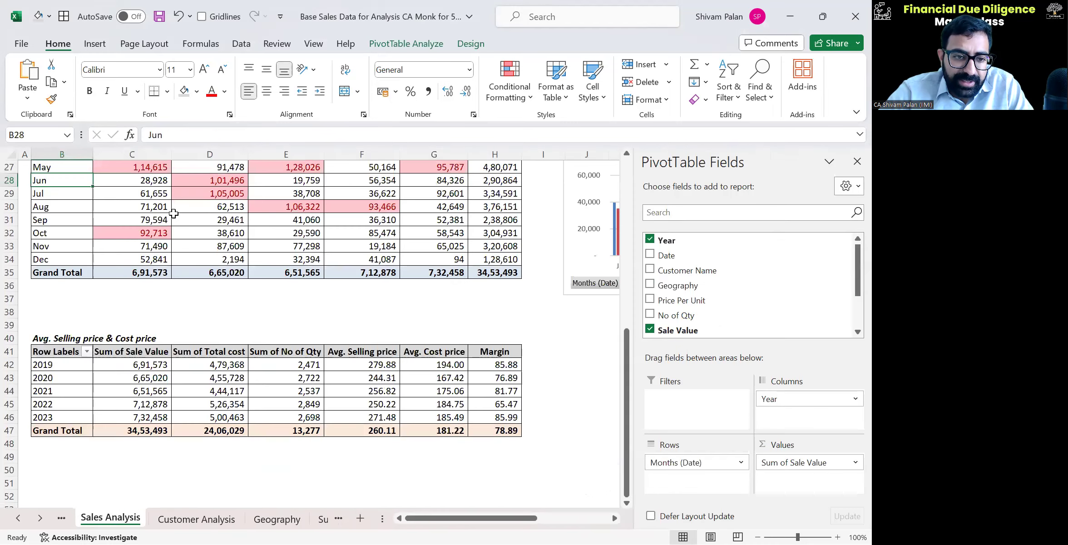
pyautogui.press('Right')
pyautogui.press('Right')
pyautogui.hotkey('ctrl', 'Down')
pyautogui.hotkey('ctrl', 'Down')
pyautogui.press('Right')
pyautogui.press('Down')
pyautogui.press('Down')
pyautogui.press('Left')
pyautogui.hotkey('ctrl', 'Down')
pyautogui.press('Left')
pyautogui.press('Down')
pyautogui.press('Down')
pyautogui.write('=')
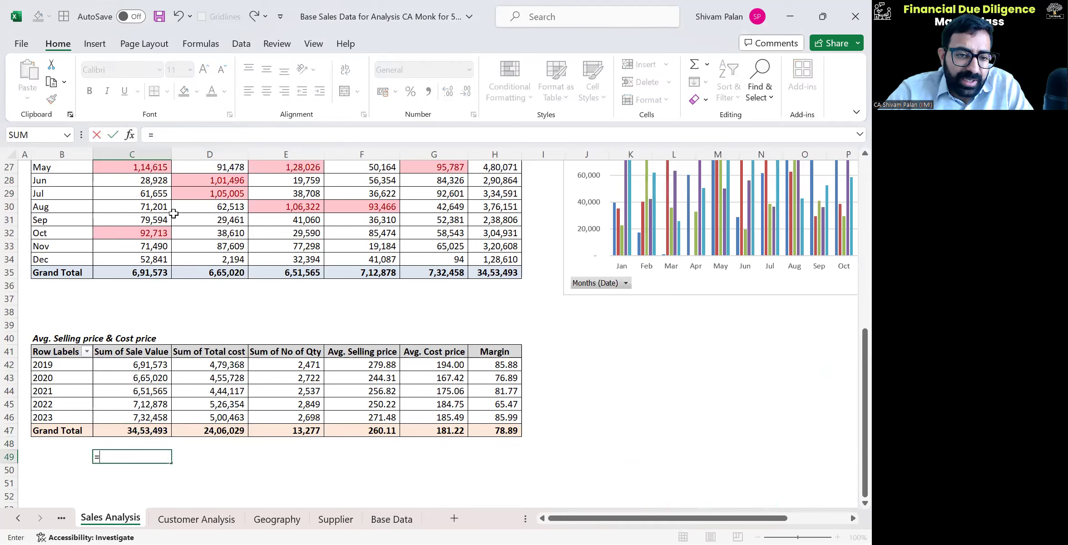
pyautogui.press('Up')
pyautogui.press('Up')
pyautogui.write('/')
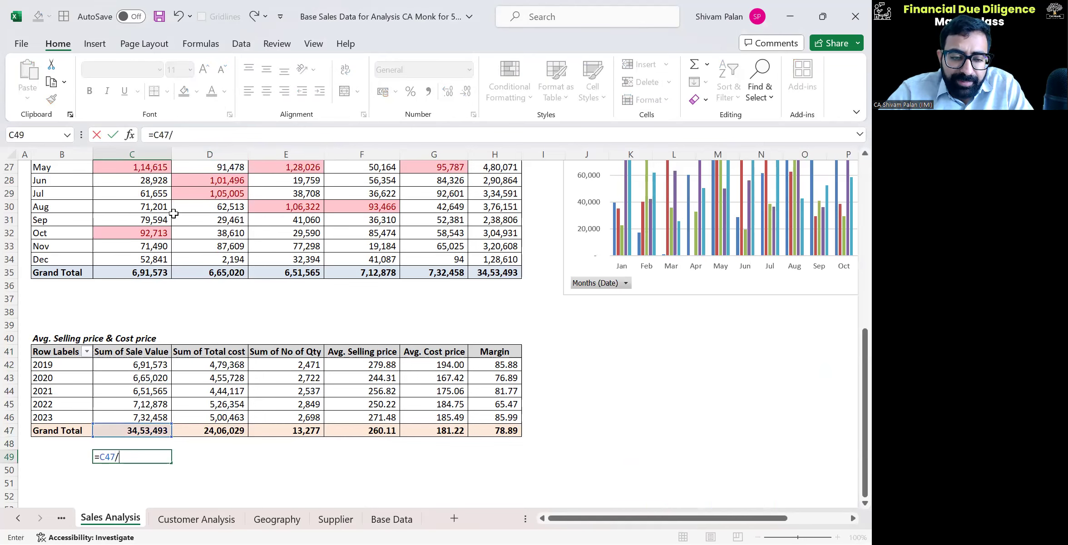
pyautogui.press('Escape')
# Step: Calculate gross profit in C49 as total sale value minus total cost, using =C47-D47
pyautogui.write('=')
pyautogui.press('Up')
pyautogui.press('Up')
pyautogui.press('Up')
pyautogui.press('Down')
pyautogui.write('-')
pyautogui.press('Right')
pyautogui.press('Right')
pyautogui.press('Right')
pyautogui.press('Right')
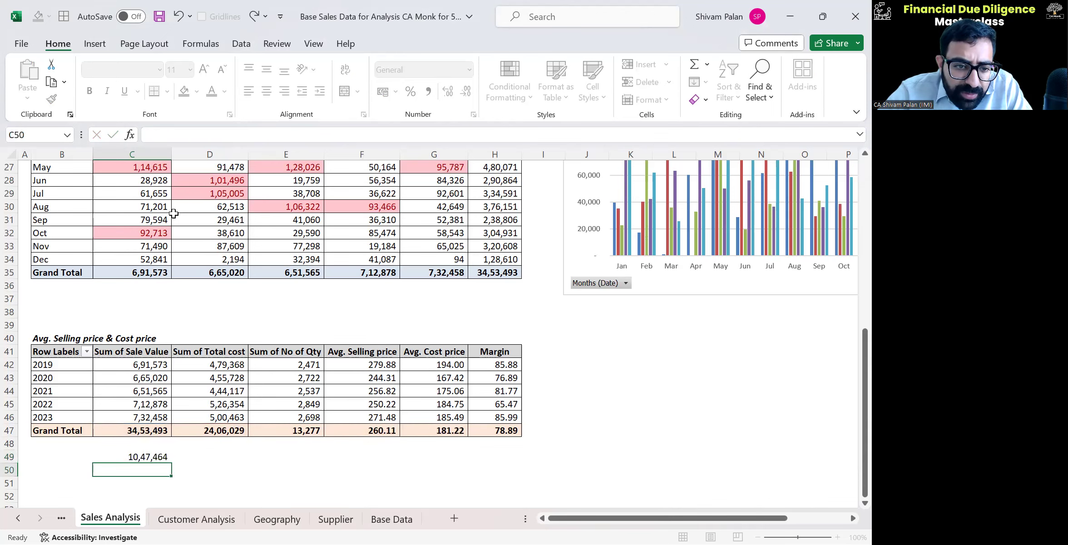
pyautogui.press('Return')
# Step: Calculate the gross profit ratio in C50 with =C49/C47 and format it as a percentage
pyautogui.write('=')
pyautogui.press('Up')
pyautogui.write('/')
pyautogui.press('Up')
pyautogui.press('Up')
pyautogui.press('Up')
pyautogui.hotkey('ctrl', 'Return')
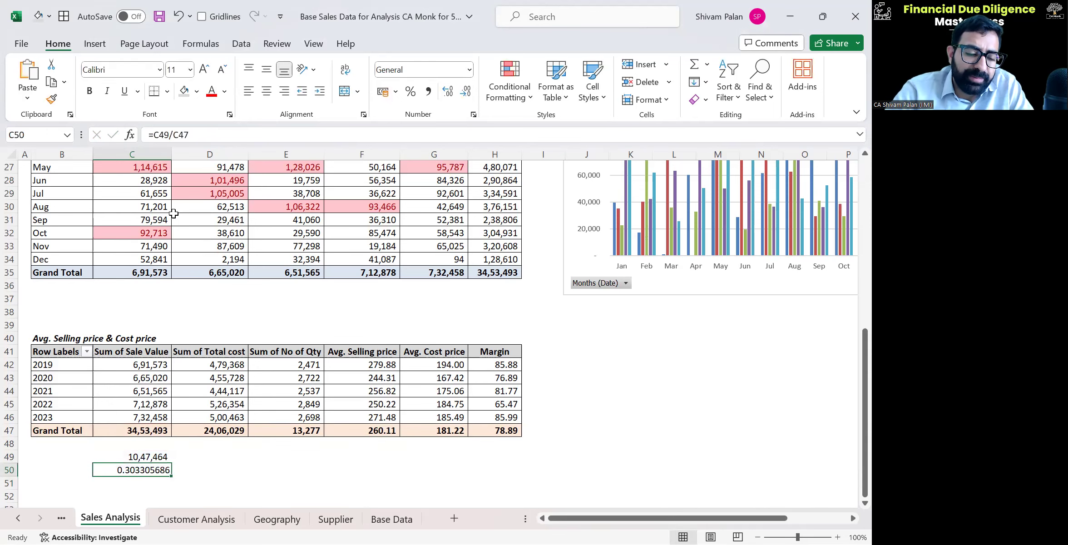
pyautogui.hotkey('ctrl', 'shift', '5')
# Step: Label the two calculated rows "Gross profit" in B49 and "GP%" in B50
pyautogui.press('Left')
pyautogui.press('Up')
pyautogui.press('Right')
pyautogui.press('Left')
pyautogui.write('Gross profit')
pyautogui.press('Return')
pyautogui.write('GP%')
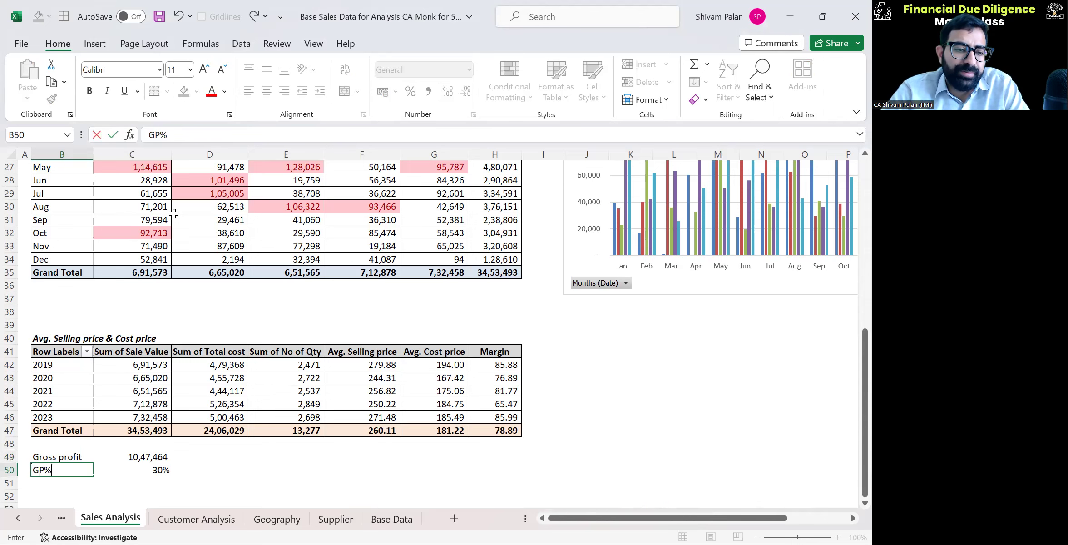
pyautogui.press('Return')
# Step: Apply all borders and bold to the gross profit and GP% block, B49:C50
pyautogui.press('Up')
pyautogui.hotkey('shift', 'Right')
pyautogui.hotkey('shift', 'Up')
pyautogui.hotkey('alt', '2')
pyautogui.press('Right')
pyautogui.press('Up')
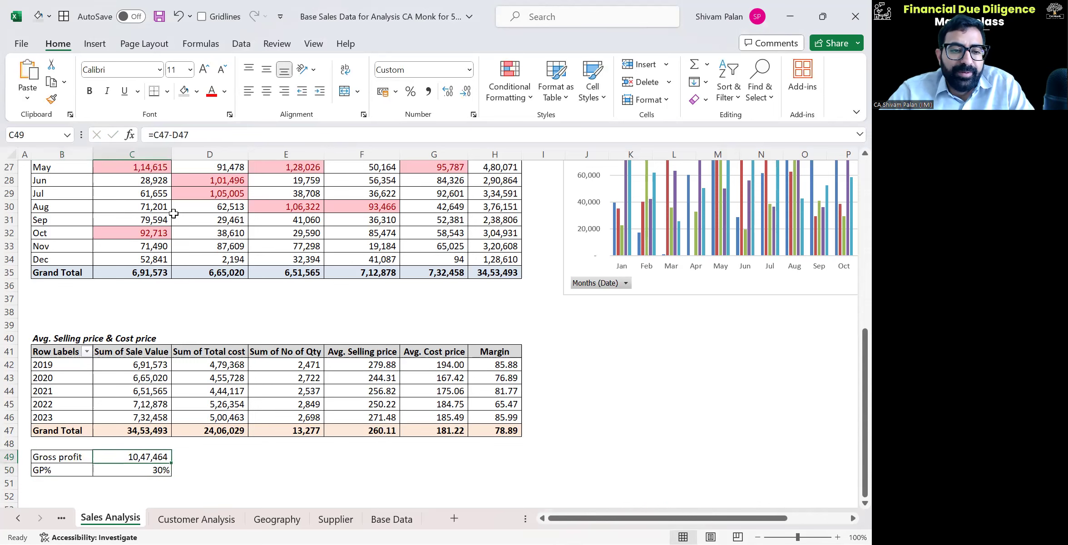
pyautogui.hotkey('shift', 'Left')
pyautogui.hotkey('shift', 'Down')
pyautogui.hotkey('ctrl', 'b')
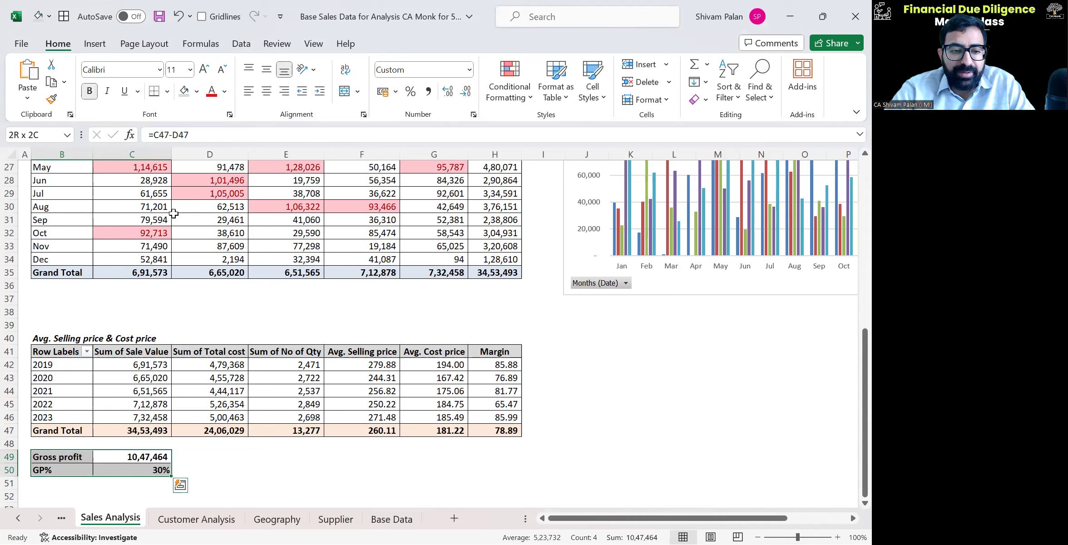
pyautogui.hotkey('shift', 'Left')
pyautogui.hotkey('shift', 'Right')
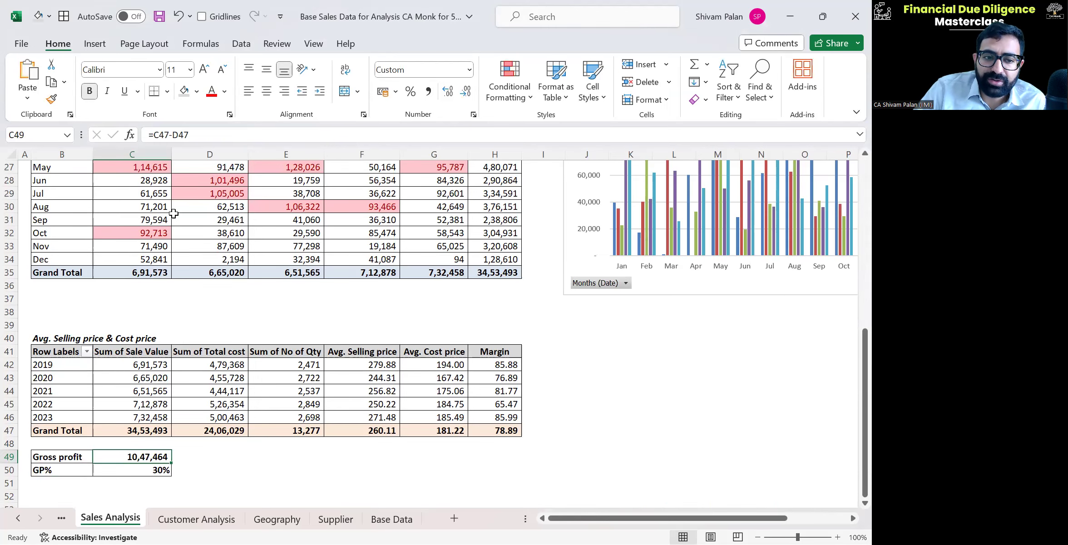
# Step: Review the Customer Analysis sheet across yearly order counts, sale values, percentage of total and average order size
pyautogui.hotkey('ctrl', 'pagedown')
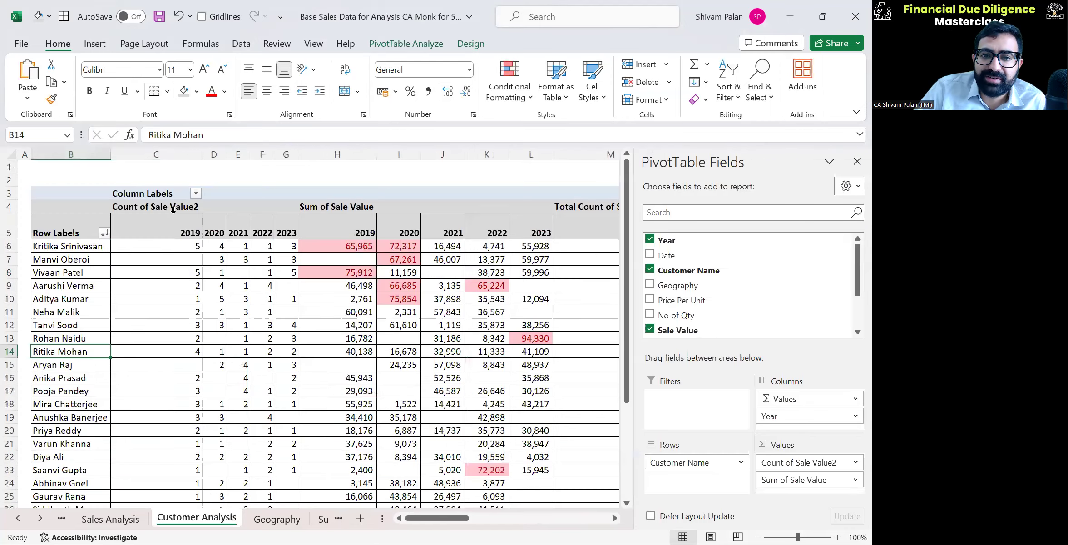
pyautogui.press('Right')
pyautogui.press('Right')
pyautogui.press('Right')
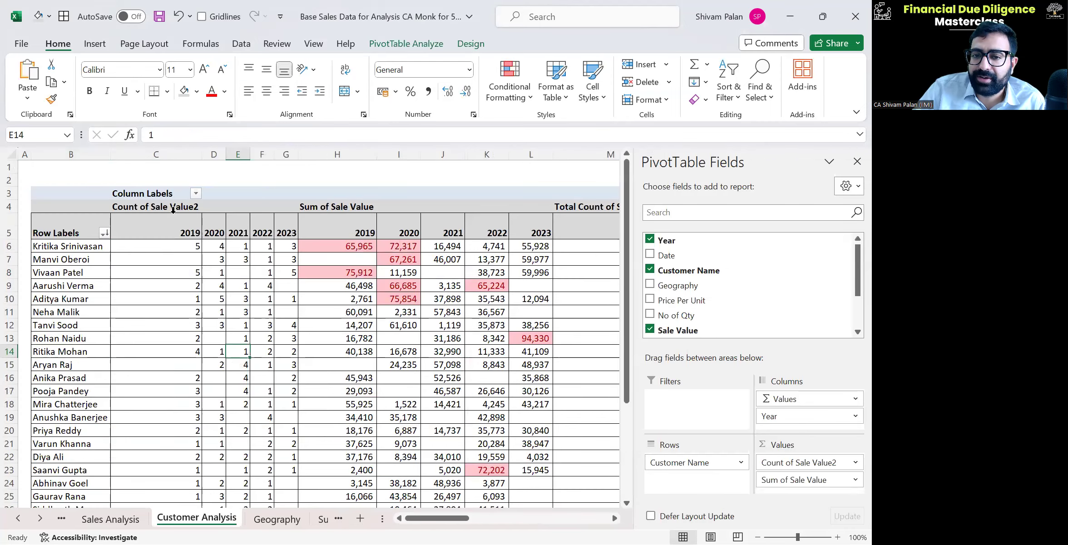
pyautogui.press('Right')
pyautogui.press('Right')
pyautogui.press('Right')
pyautogui.press('Right')
pyautogui.press('Right')
pyautogui.press('Right')
pyautogui.press('Right')
pyautogui.press('Right')
pyautogui.press('Right')
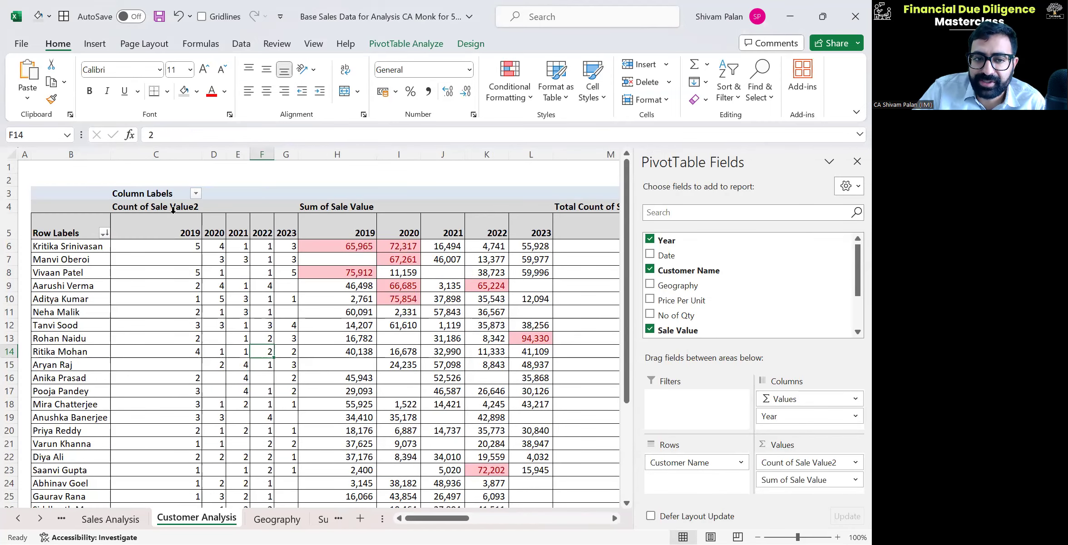
pyautogui.press('Right')
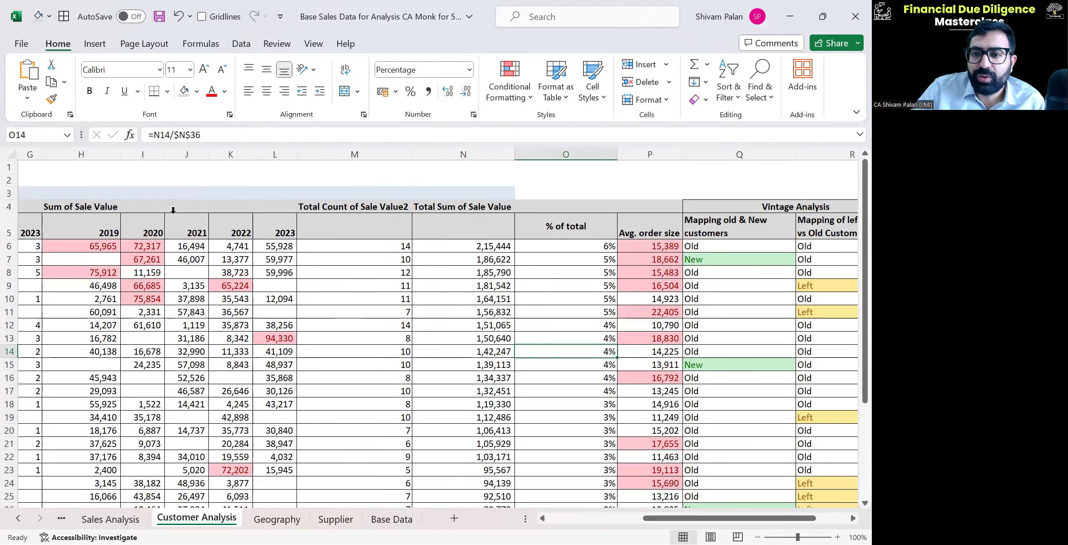
pyautogui.press('Up')
pyautogui.press('Up')
pyautogui.press('Up')
pyautogui.press('Up')
pyautogui.press('Up')
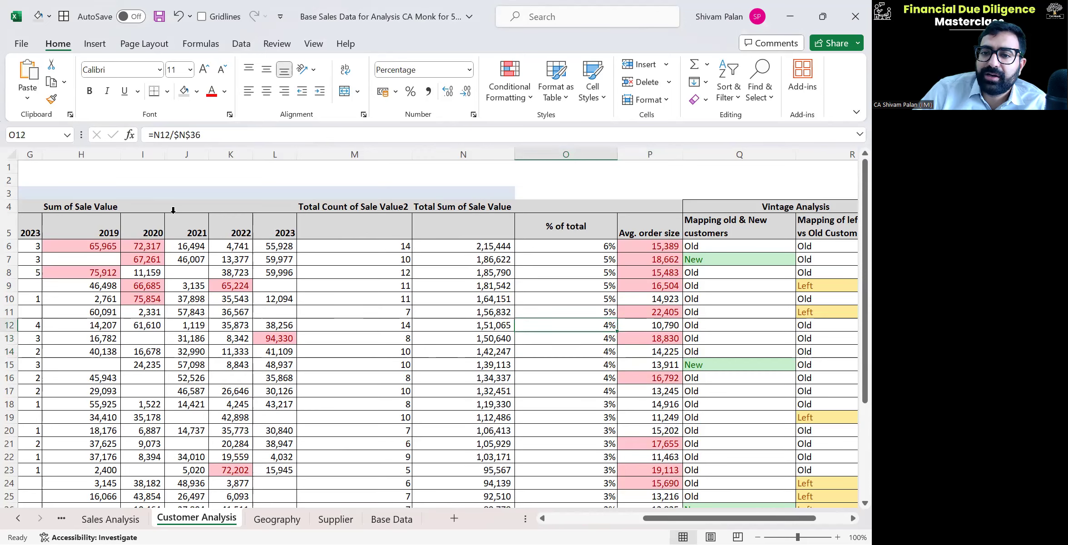
pyautogui.press('Up')
pyautogui.press('Up')
pyautogui.press('Up')
pyautogui.press('Right')
pyautogui.press('Right')
pyautogui.press('Right')
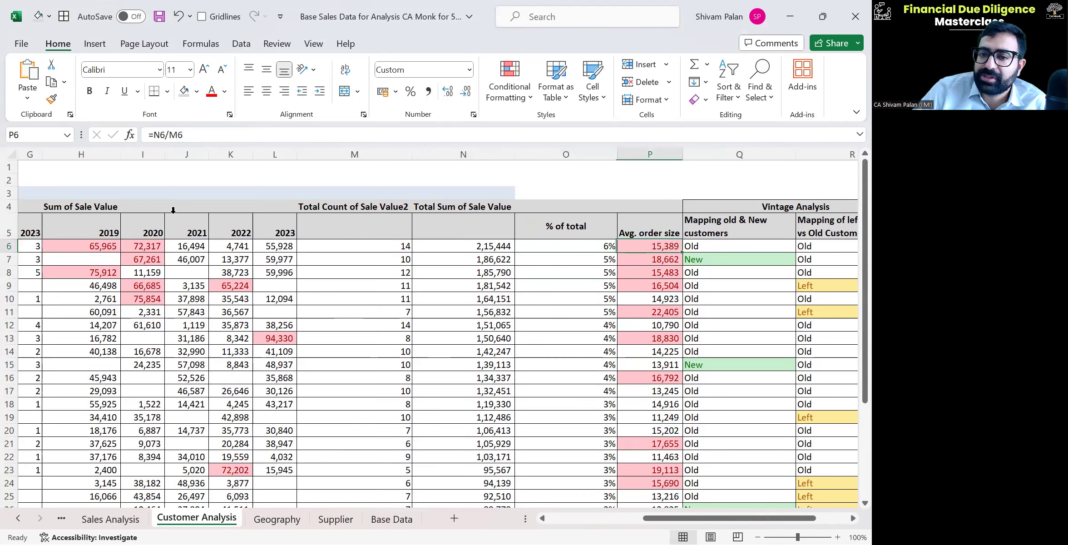
# Step: Review the sales by geography and top 10 customers pivot tables on the Geography sheet
pyautogui.hotkey('ctrl', 'pagedown')
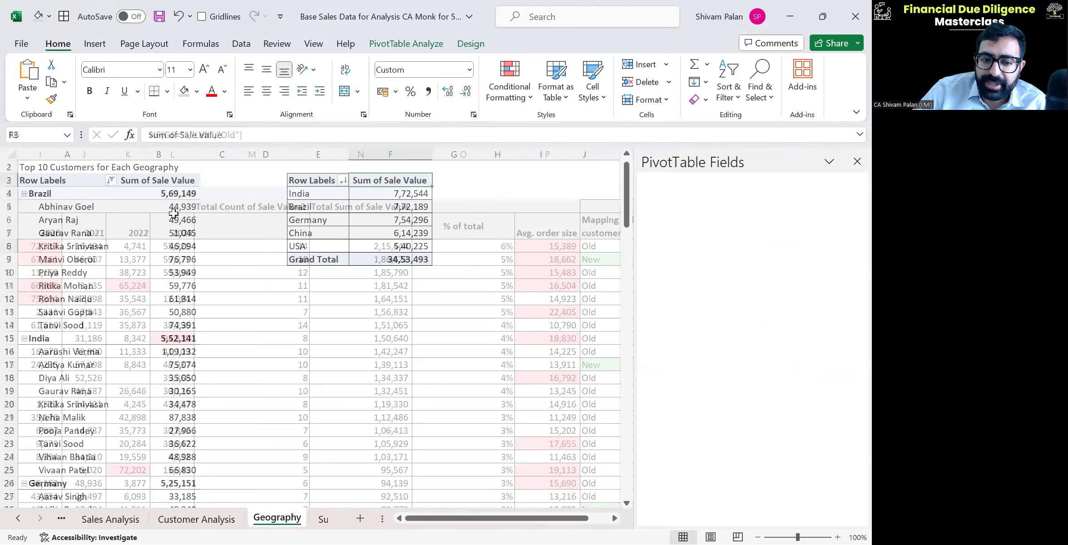
pyautogui.press('Left')
pyautogui.press('Down')
pyautogui.press('Down')
pyautogui.press('Left')
pyautogui.press('Left')
pyautogui.press('Left')
pyautogui.press('Left')
pyautogui.press('Up')
# Step: Review the total cost of each supplier on the Supplier sheet
pyautogui.hotkey('ctrl', 'pagedown')
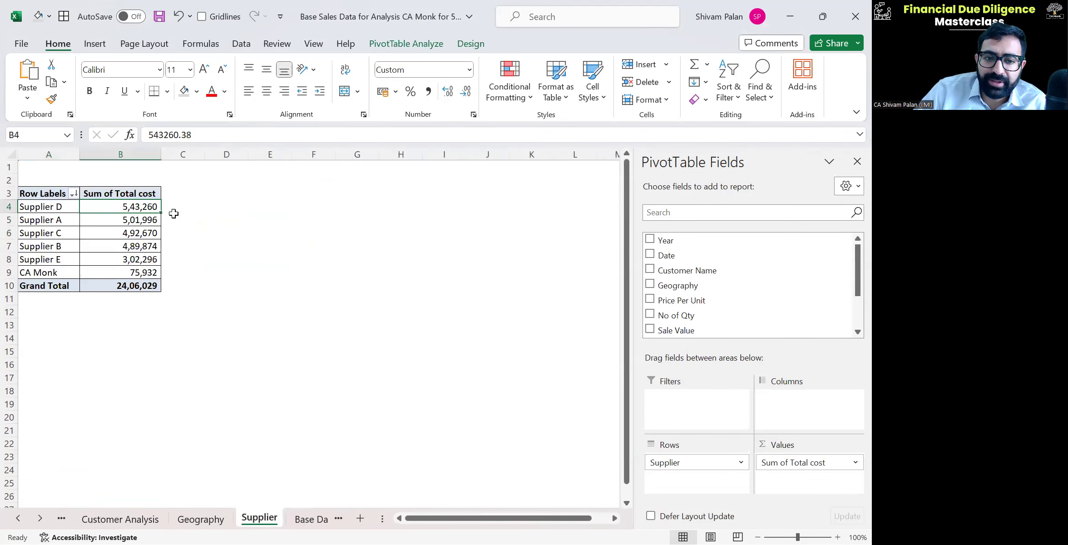
pyautogui.press('Down')
pyautogui.press('Down')
pyautogui.press('Down')
pyautogui.press('Down')
pyautogui.press('Down')
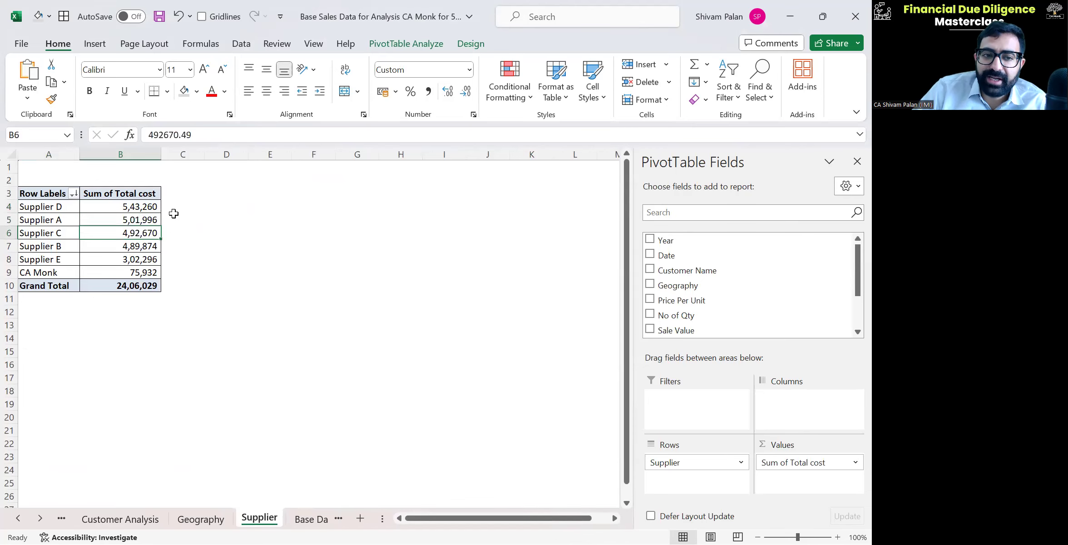
pyautogui.press('Up')
pyautogui.press('Up')
pyautogui.press('Up')
pyautogui.press('Up')
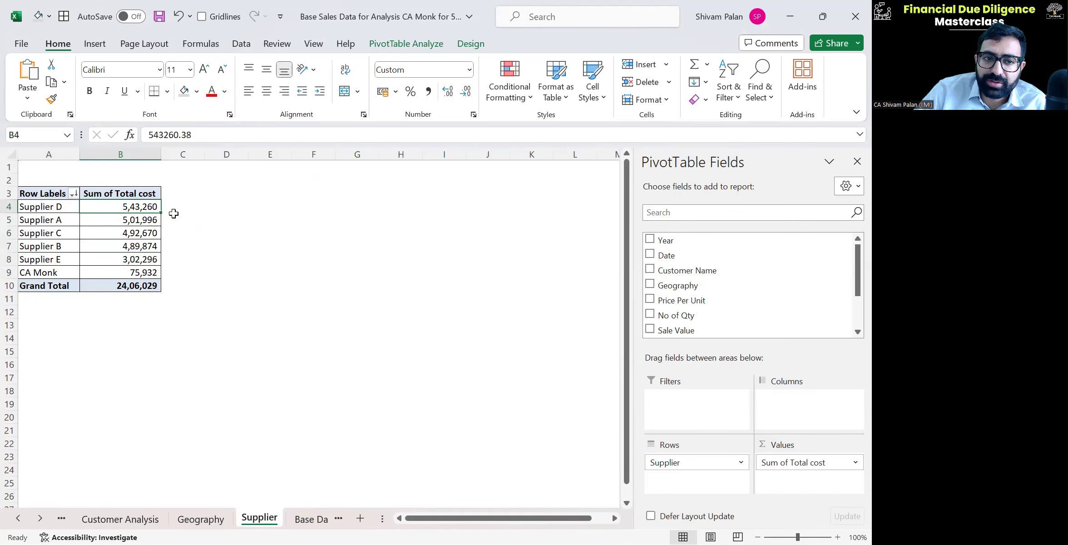
# Step: Compare the Geography and Supplier sheets with Base Data, and examine the first record's price per unit
pyautogui.hotkey('ctrl', 'pageup')
pyautogui.hotkey('ctrl', 'pagedown')
pyautogui.hotkey('ctrl', 'pagedown')
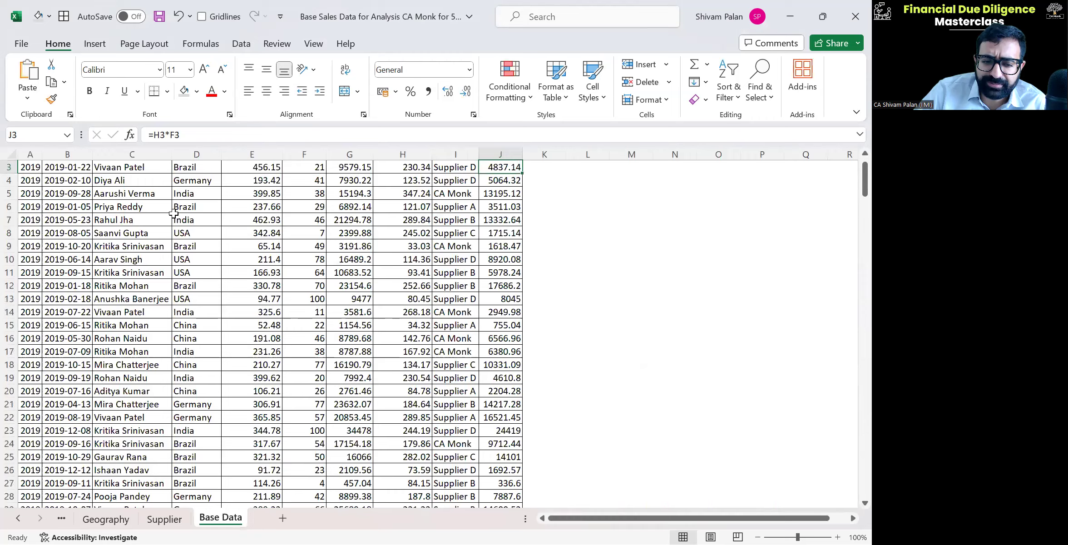
pyautogui.hotkey('ctrl', 'pageup')
pyautogui.hotkey('ctrl', 'pageup')
pyautogui.hotkey('ctrl', 'pagedown')
pyautogui.hotkey('ctrl', 'pagedown')
pyautogui.scroll(1, 174, 213)
pyautogui.press('Up')
pyautogui.press('Left')
pyautogui.press('Left')
pyautogui.press('Left')
pyautogui.press('Left')
pyautogui.press('Left')
pyautogui.press('Left')
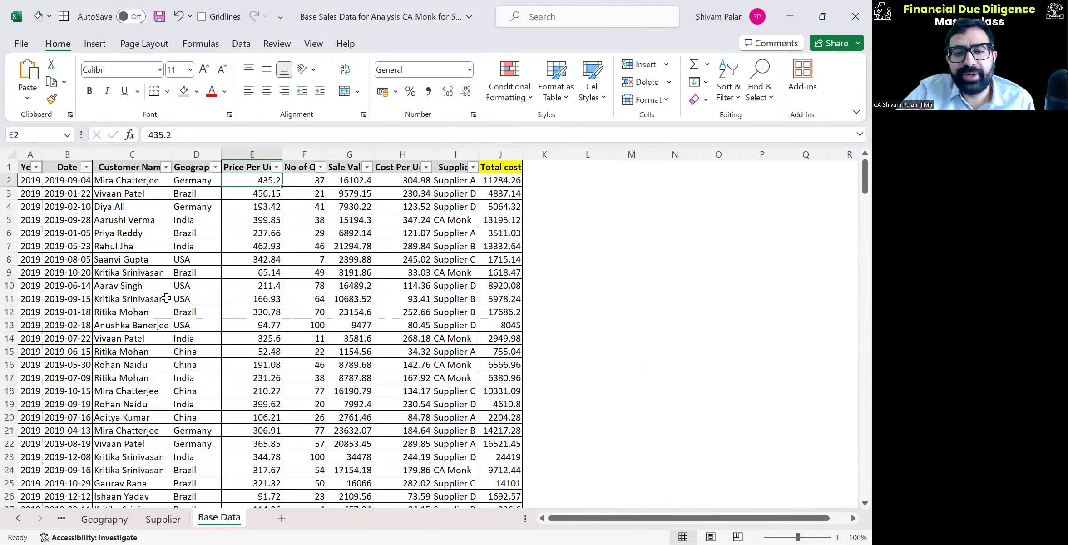
# Step: Browse back through the analysis sheets to the Query Sheet, and forward again to the Geography sheet
pyautogui.hotkey('ctrl', 'pageup')
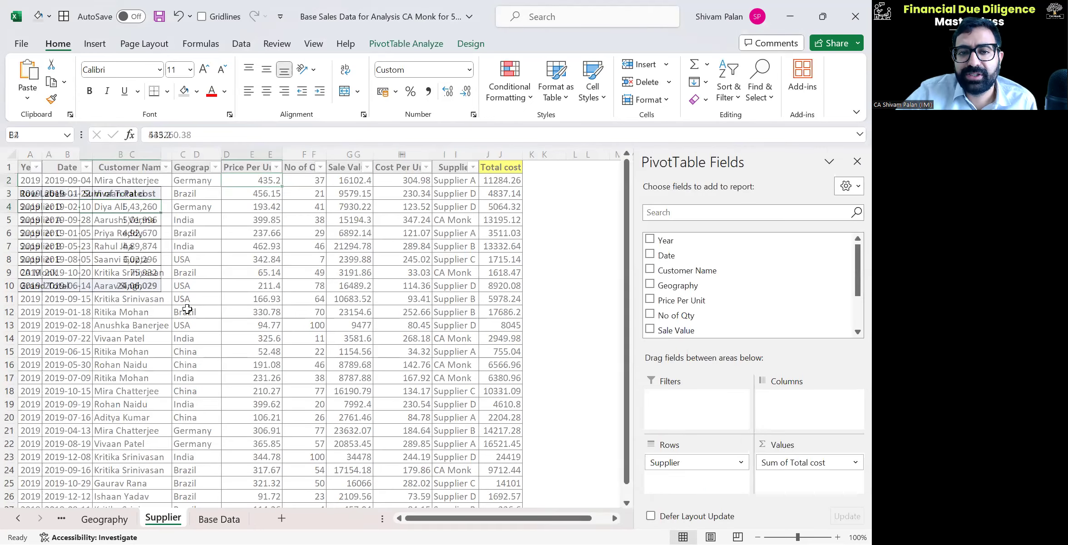
pyautogui.hotkey('ctrl', 'pageup')
pyautogui.hotkey('ctrl', 'pageup')
pyautogui.hotkey('ctrl', 'pageup')
pyautogui.hotkey('ctrl', 'pageup')
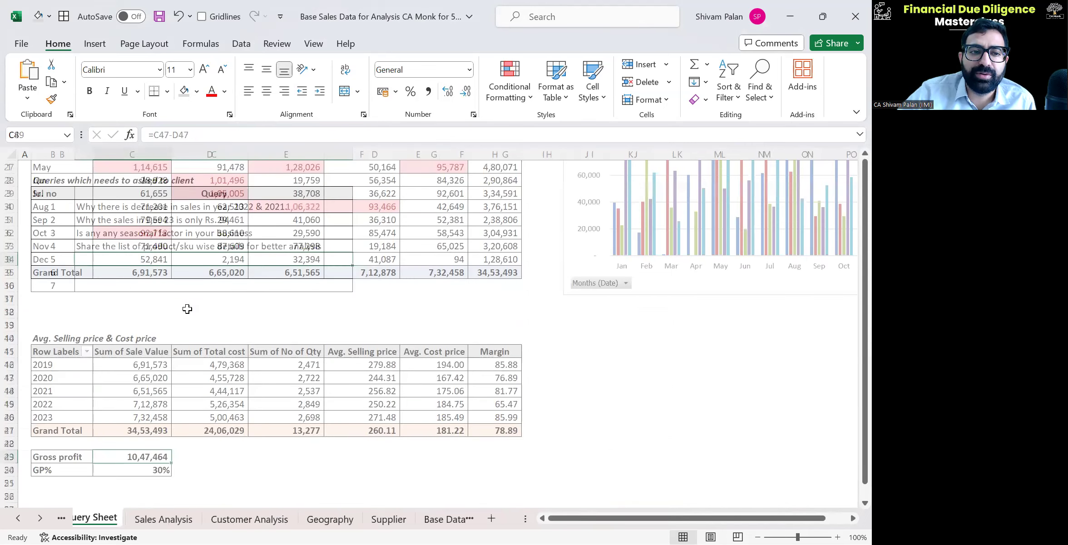
pyautogui.hotkey('ctrl', 'pagedown')
pyautogui.hotkey('ctrl', 'pagedown')
pyautogui.hotkey('ctrl', 'pagedown')
pyautogui.hotkey('ctrl', 'pagedown')
pyautogui.hotkey('ctrl', 'pagedown')
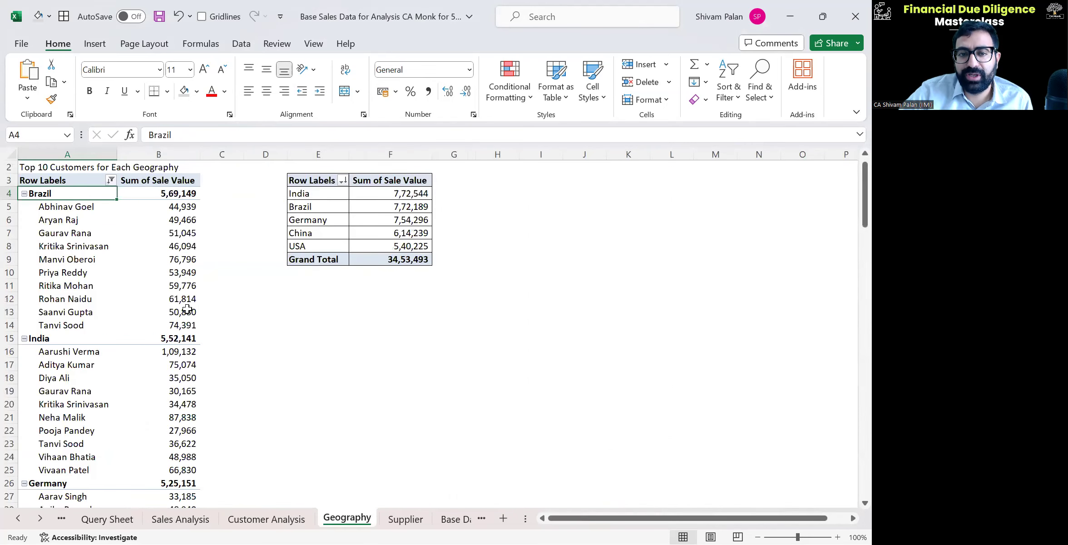